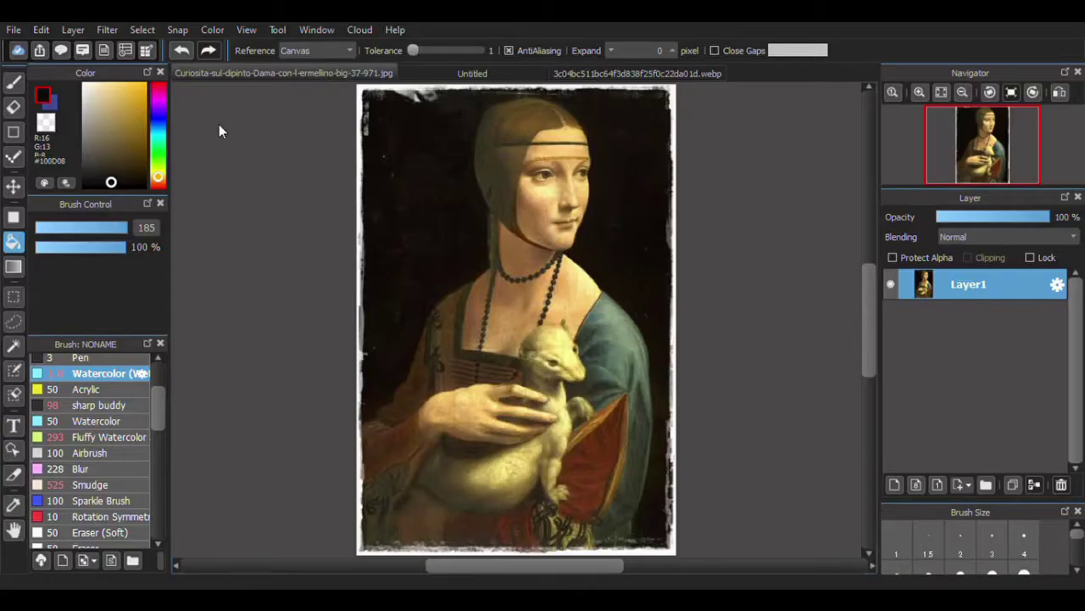
- Switch to the Eyedropper and sample a brown from the Lady with an Ermine painting
{"action": "left_click", "coordinate": [12, 505]}
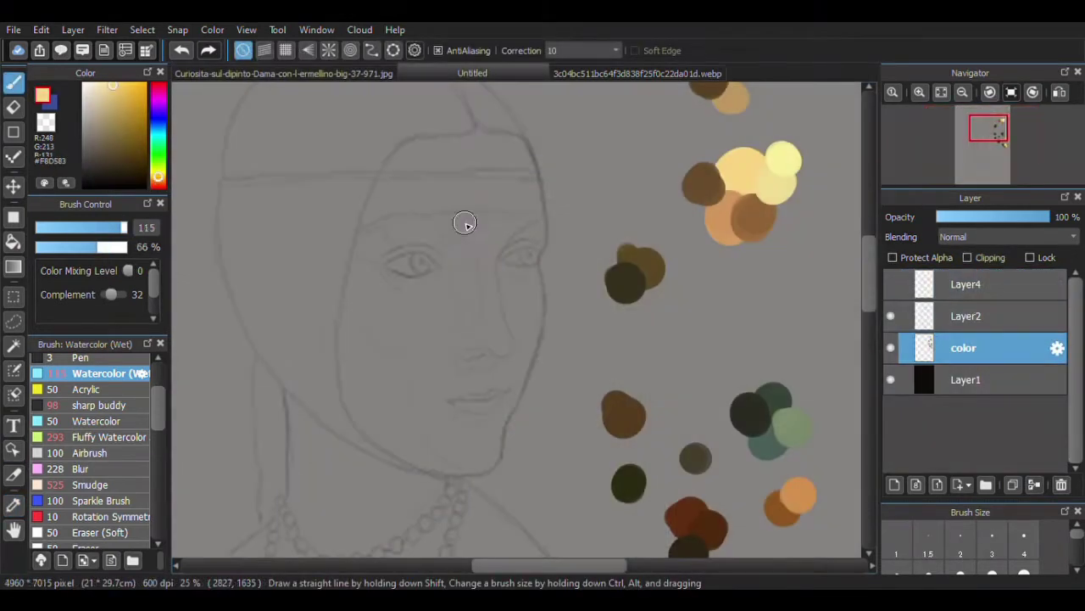
- Paint the pale yellow base over the nose, cheeks, forehead, lips and jawline with a larger brush
{"action": "left_click_drag", "start_coordinate": [456, 220], "coordinate": [487, 313]}
{"action": "mouse_move", "coordinate": [492, 246]}
{"action": "left_mouse_down"}
{"action": "mouse_move", "coordinate": [494, 297]}
{"action": "mouse_move", "coordinate": [471, 355]}
{"action": "mouse_move", "coordinate": [502, 329]}
{"action": "left_mouse_up"}
{"action": "mouse_move", "coordinate": [380, 294]}
{"action": "left_mouse_down"}
{"action": "mouse_move", "coordinate": [387, 340]}
{"action": "mouse_move", "coordinate": [376, 279]}
{"action": "mouse_move", "coordinate": [364, 294]}
{"action": "mouse_move", "coordinate": [404, 211]}
{"action": "mouse_move", "coordinate": [485, 269]}
{"action": "mouse_move", "coordinate": [368, 217]}
{"action": "mouse_move", "coordinate": [476, 139]}
{"action": "mouse_move", "coordinate": [505, 219]}
{"action": "left_mouse_up"}
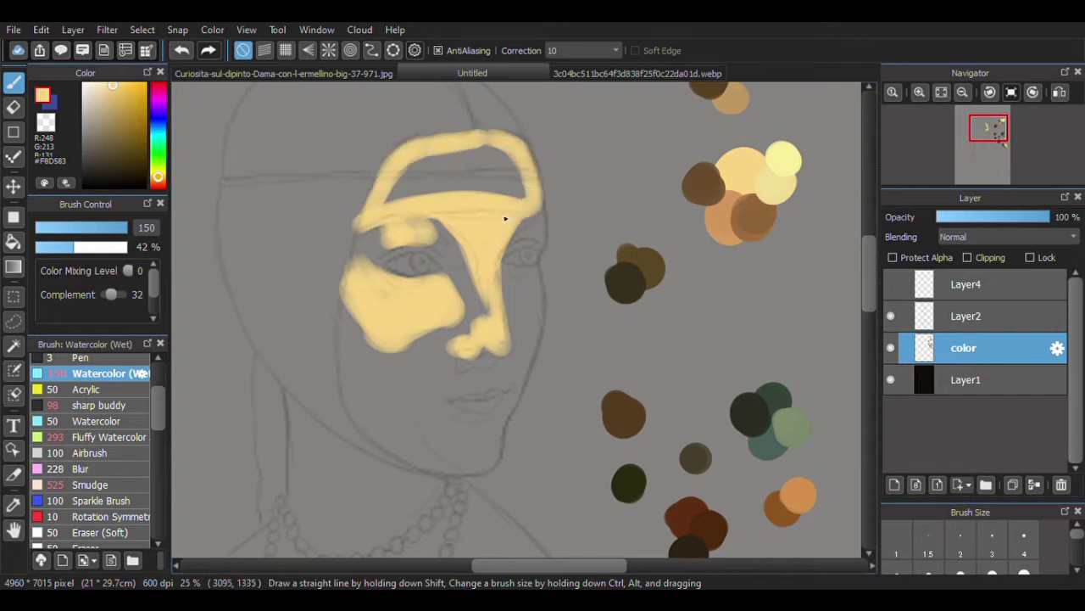
{"action": "left_click_drag", "start_coordinate": [386, 202], "coordinate": [504, 182]}
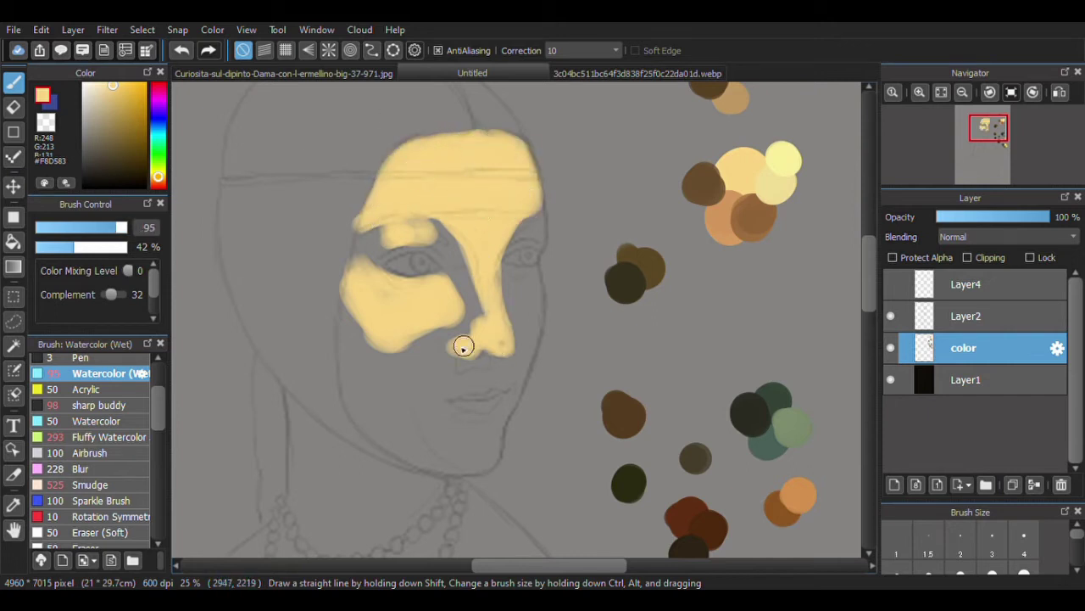
{"action": "mouse_move", "coordinate": [442, 389]}
{"action": "left_mouse_down"}
{"action": "mouse_move", "coordinate": [503, 280]}
{"action": "mouse_move", "coordinate": [501, 417]}
{"action": "left_mouse_up"}
{"action": "left_click_drag", "start_coordinate": [392, 351], "coordinate": [475, 452]}
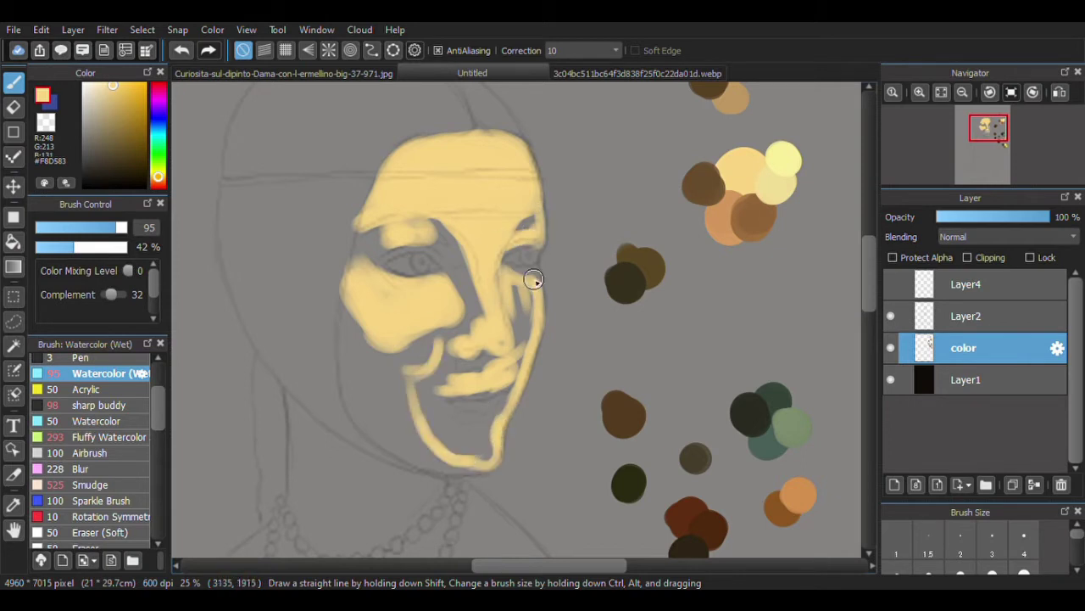
{"action": "left_click_drag", "start_coordinate": [533, 279], "coordinate": [491, 340]}
{"action": "left_click_drag", "start_coordinate": [120, 227], "coordinate": [127, 228]}
{"action": "mouse_move", "coordinate": [552, 192]}
{"action": "left_mouse_down"}
{"action": "mouse_move", "coordinate": [486, 352]}
{"action": "mouse_move", "coordinate": [501, 356]}
{"action": "mouse_move", "coordinate": [510, 284]}
{"action": "left_mouse_up"}
{"action": "left_click_drag", "start_coordinate": [517, 225], "coordinate": [572, 236]}
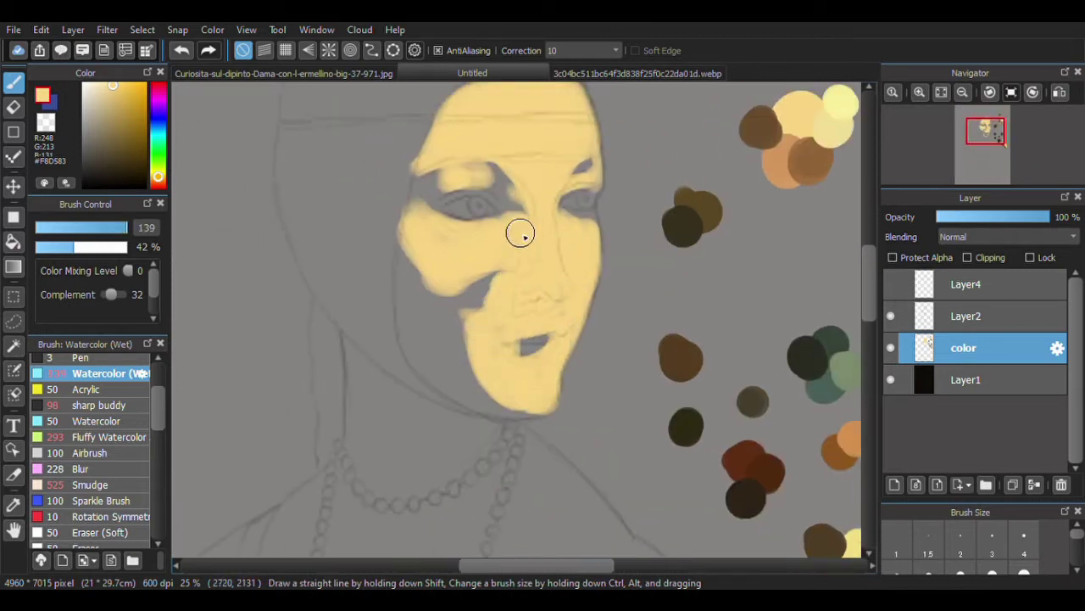
- Extend the yellow skin tone along the shoulder and necklace, checking the reference
{"action": "left_click_drag", "start_coordinate": [314, 288], "coordinate": [382, 76]}
{"action": "left_click_drag", "start_coordinate": [593, 236], "coordinate": [691, 346]}
{"action": "key", "text": "ctrl+Tab"}
{"action": "key", "text": "ctrl+Tab"}
{"action": "mouse_move", "coordinate": [566, 245]}
{"action": "left_mouse_down"}
{"action": "mouse_move", "coordinate": [537, 364]}
{"action": "mouse_move", "coordinate": [500, 386]}
{"action": "mouse_move", "coordinate": [635, 300]}
{"action": "mouse_move", "coordinate": [610, 451]}
{"action": "left_mouse_up"}
{"action": "mouse_move", "coordinate": [577, 241]}
{"action": "left_mouse_down"}
{"action": "mouse_move", "coordinate": [646, 341]}
{"action": "mouse_move", "coordinate": [533, 417]}
{"action": "mouse_move", "coordinate": [551, 440]}
{"action": "left_mouse_up"}
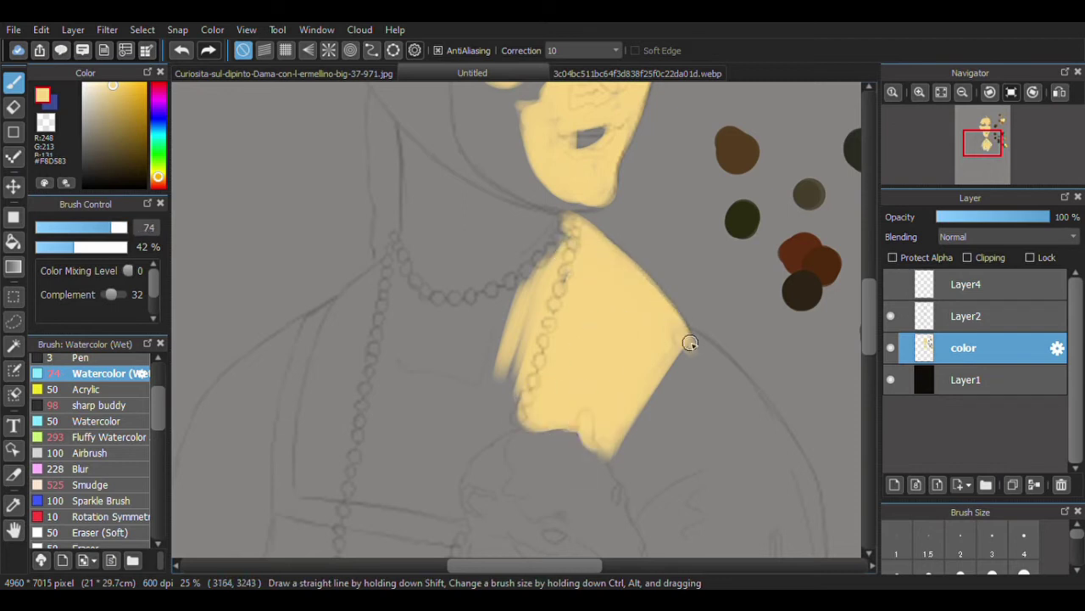
{"action": "scroll", "coordinate": [679, 322], "scroll_direction": "up", "scroll_amount": 3}
{"action": "key", "text": "ctrl+Tab"}
{"action": "key", "text": "ctrl+Tab"}
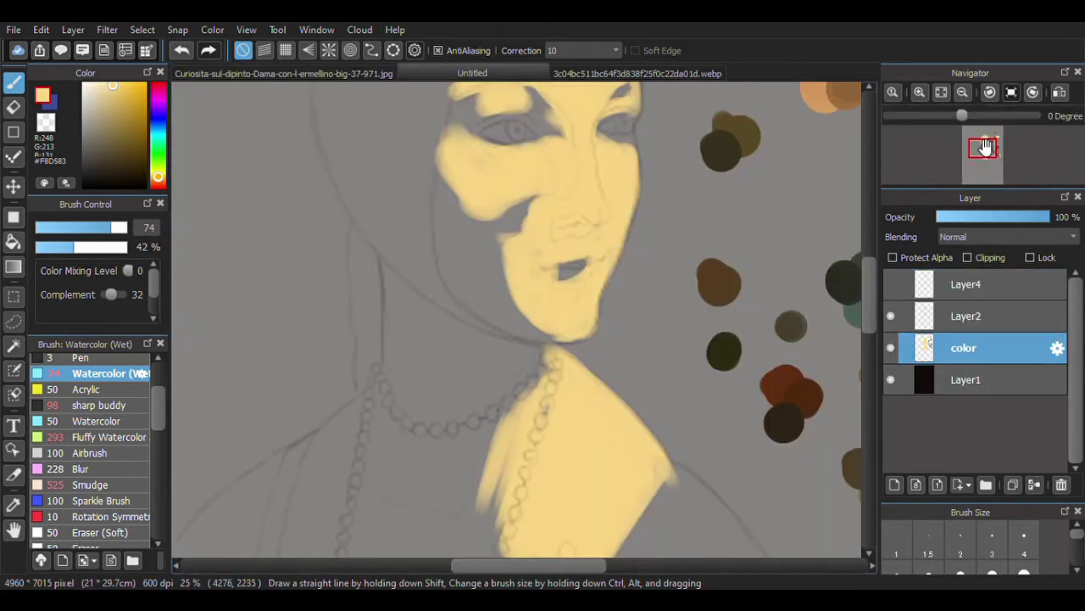
{"action": "scroll", "coordinate": [534, 339], "scroll_direction": "down", "scroll_amount": 3}
{"action": "left_click_drag", "start_coordinate": [449, 437], "coordinate": [551, 446]}
- Fill the bodice, chest and left hand with yellow, then sample a tan-orange shadow colour
{"action": "key", "text": "ctrl+Tab"}
{"action": "left_click", "coordinate": [443, 73]}
{"action": "mouse_move", "coordinate": [500, 318]}
{"action": "left_mouse_down"}
{"action": "mouse_move", "coordinate": [543, 335]}
{"action": "mouse_move", "coordinate": [585, 297]}
{"action": "left_mouse_up"}
{"action": "left_click_drag", "start_coordinate": [449, 424], "coordinate": [551, 449]}
{"action": "left_click_drag", "start_coordinate": [610, 305], "coordinate": [509, 322]}
{"action": "key", "text": "ctrl+Tab"}
{"action": "left_click", "coordinate": [469, 71]}
{"action": "mouse_move", "coordinate": [485, 424]}
{"action": "left_mouse_down"}
{"action": "mouse_move", "coordinate": [460, 351]}
{"action": "mouse_move", "coordinate": [449, 404]}
{"action": "left_mouse_up"}
{"action": "left_click_drag", "start_coordinate": [530, 434], "coordinate": [547, 424]}
{"action": "left_click_drag", "start_coordinate": [534, 339], "coordinate": [625, 283]}
{"action": "left_click", "coordinate": [938, 97]}
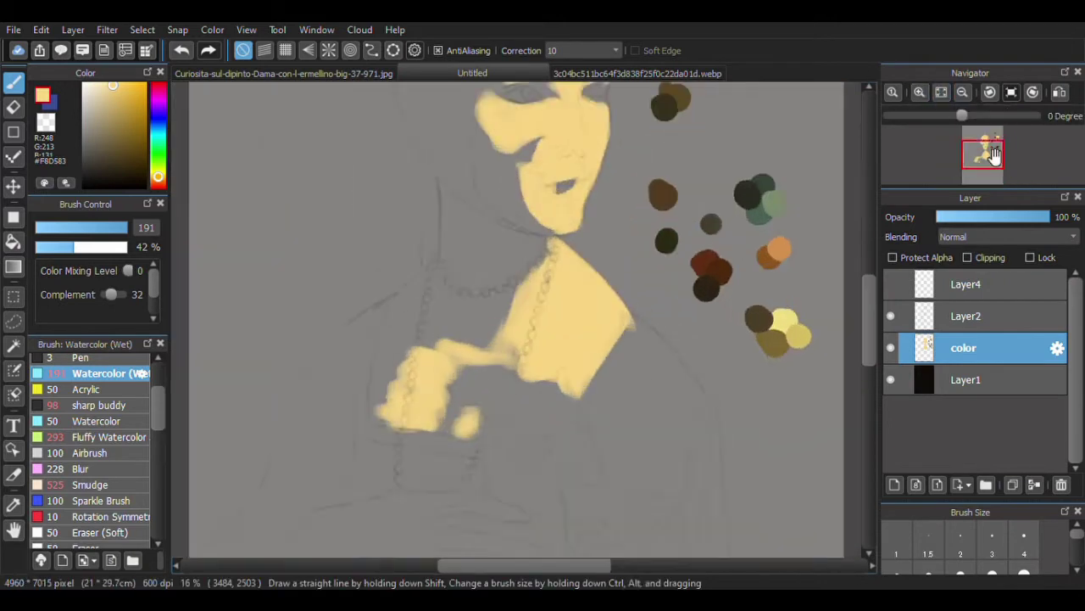
{"action": "left_click", "coordinate": [653, 186], "text": "alt"}
{"action": "scroll", "coordinate": [263, 240], "scroll_direction": "up", "scroll_amount": 1}
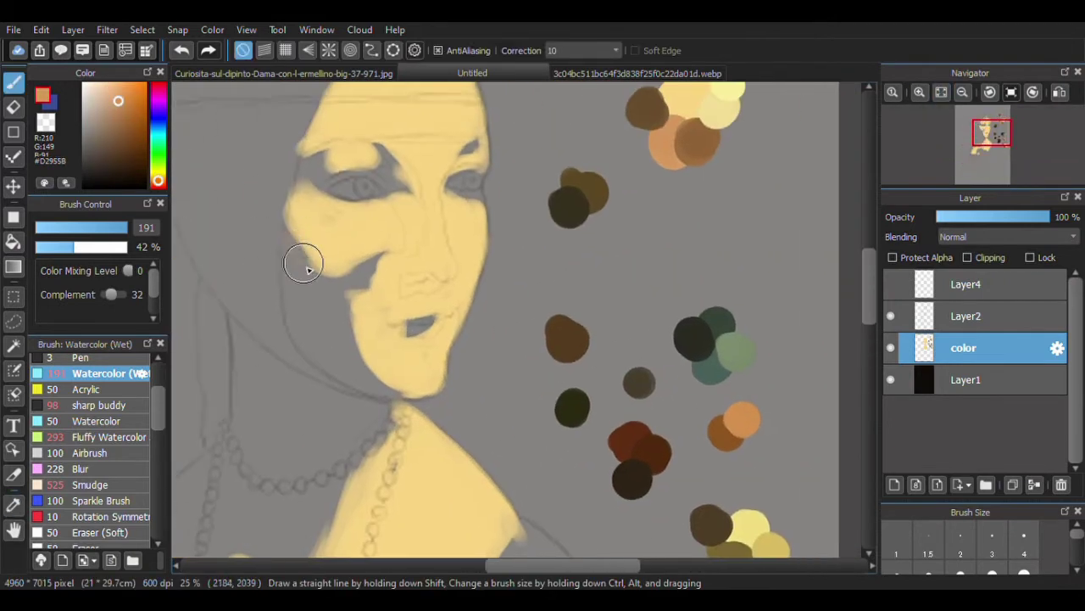
- Paint tan-orange shadows over the left cheek, jaw, neckline V and lower chest
{"action": "left_click_drag", "start_coordinate": [293, 249], "coordinate": [368, 277]}
{"action": "mouse_move", "coordinate": [298, 291]}
{"action": "left_mouse_down"}
{"action": "mouse_move", "coordinate": [351, 376]}
{"action": "mouse_move", "coordinate": [331, 285]}
{"action": "mouse_move", "coordinate": [364, 270]}
{"action": "left_mouse_up"}
{"action": "mouse_move", "coordinate": [244, 323]}
{"action": "left_mouse_down"}
{"action": "mouse_move", "coordinate": [375, 134]}
{"action": "mouse_move", "coordinate": [497, 242]}
{"action": "mouse_move", "coordinate": [401, 234]}
{"action": "mouse_move", "coordinate": [368, 296]}
{"action": "mouse_move", "coordinate": [429, 262]}
{"action": "mouse_move", "coordinate": [371, 251]}
{"action": "mouse_move", "coordinate": [416, 371]}
{"action": "mouse_move", "coordinate": [472, 302]}
{"action": "mouse_move", "coordinate": [399, 353]}
{"action": "mouse_move", "coordinate": [435, 348]}
{"action": "left_mouse_up"}
{"action": "mouse_move", "coordinate": [388, 320]}
{"action": "left_mouse_down"}
{"action": "mouse_move", "coordinate": [388, 453]}
{"action": "mouse_move", "coordinate": [412, 456]}
{"action": "left_mouse_up"}
{"action": "mouse_move", "coordinate": [338, 274]}
{"action": "left_mouse_down"}
{"action": "mouse_move", "coordinate": [351, 279]}
{"action": "mouse_move", "coordinate": [273, 412]}
{"action": "mouse_move", "coordinate": [268, 492]}
{"action": "left_mouse_up"}
{"action": "mouse_move", "coordinate": [278, 418]}
{"action": "left_mouse_down"}
{"action": "mouse_move", "coordinate": [312, 346]}
{"action": "mouse_move", "coordinate": [277, 418]}
{"action": "left_mouse_up"}
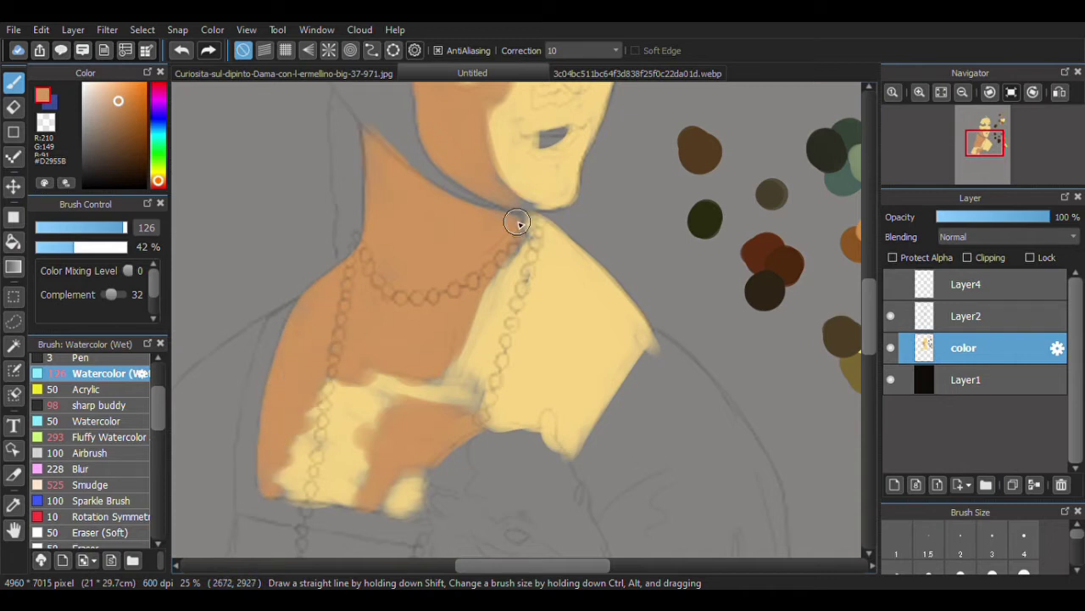
- Sample a darker skin tone from the painting for further shading
{"action": "scroll", "coordinate": [516, 188], "scroll_direction": "up", "scroll_amount": 5}
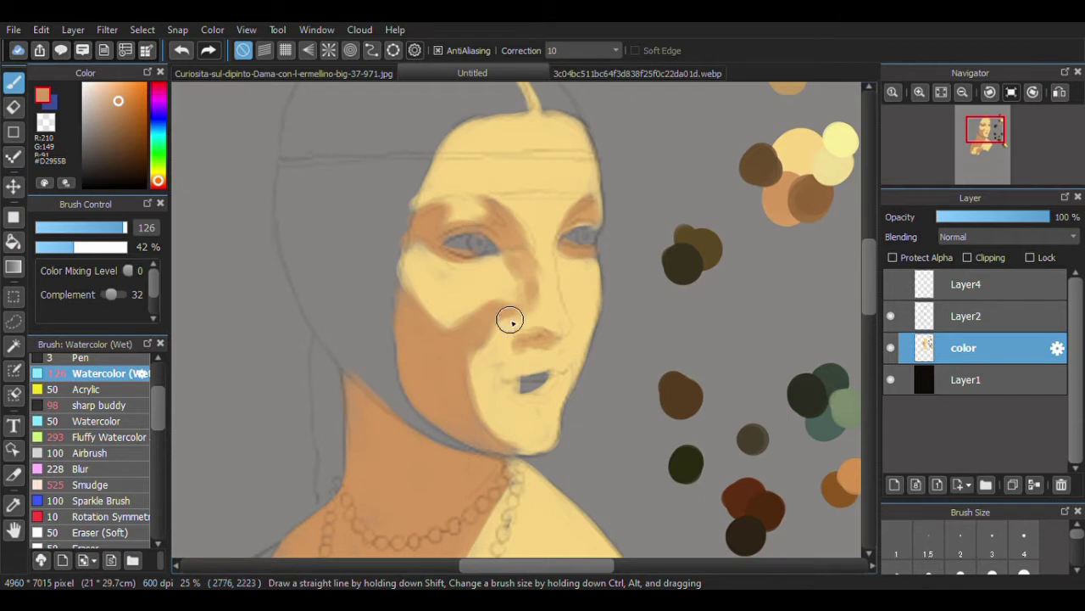
{"action": "scroll", "coordinate": [544, 193], "scroll_direction": "down", "scroll_amount": 3}
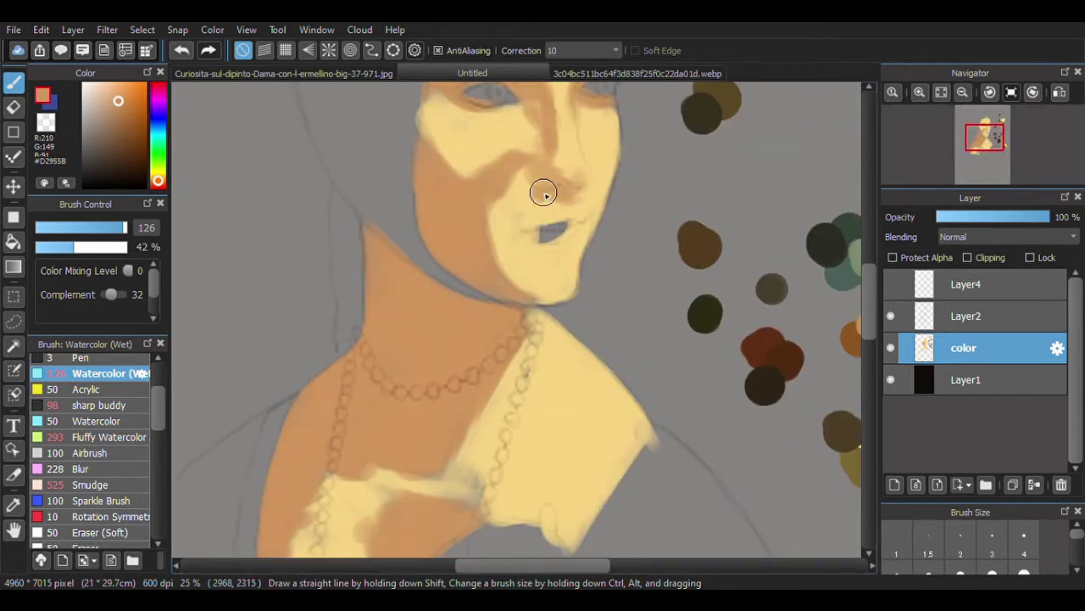
{"action": "scroll", "coordinate": [562, 248], "scroll_direction": "down", "scroll_amount": 3}
{"action": "scroll", "coordinate": [562, 249], "scroll_direction": "up", "scroll_amount": 5}
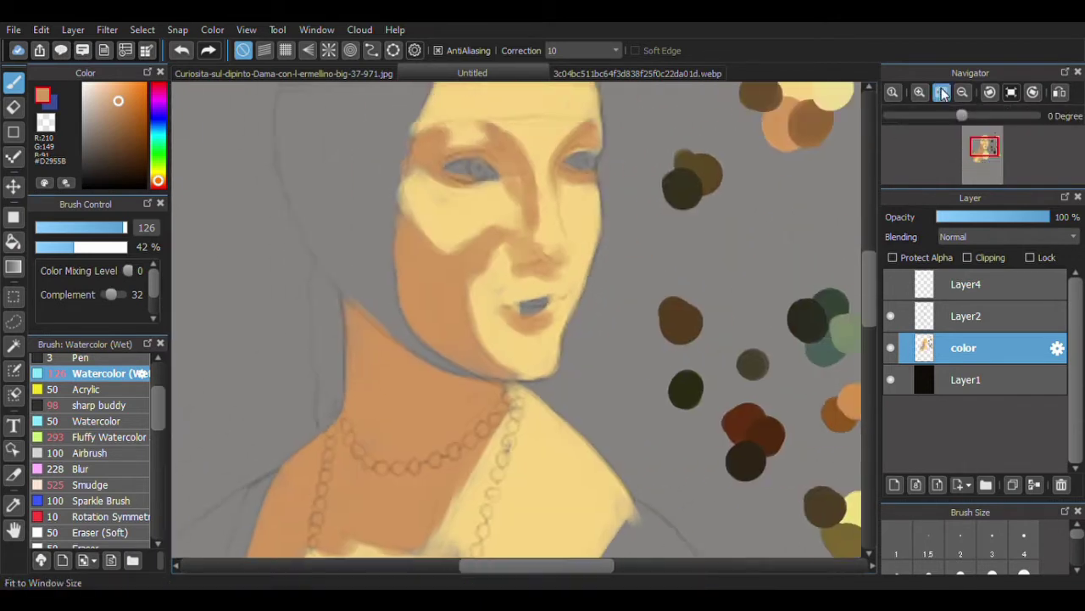
{"action": "scroll", "coordinate": [593, 254], "scroll_direction": "down", "scroll_amount": 2}
{"action": "key", "text": "i"}
{"action": "left_click", "coordinate": [670, 157]}
{"action": "scroll", "coordinate": [593, 297], "scroll_direction": "up", "scroll_amount": 3}
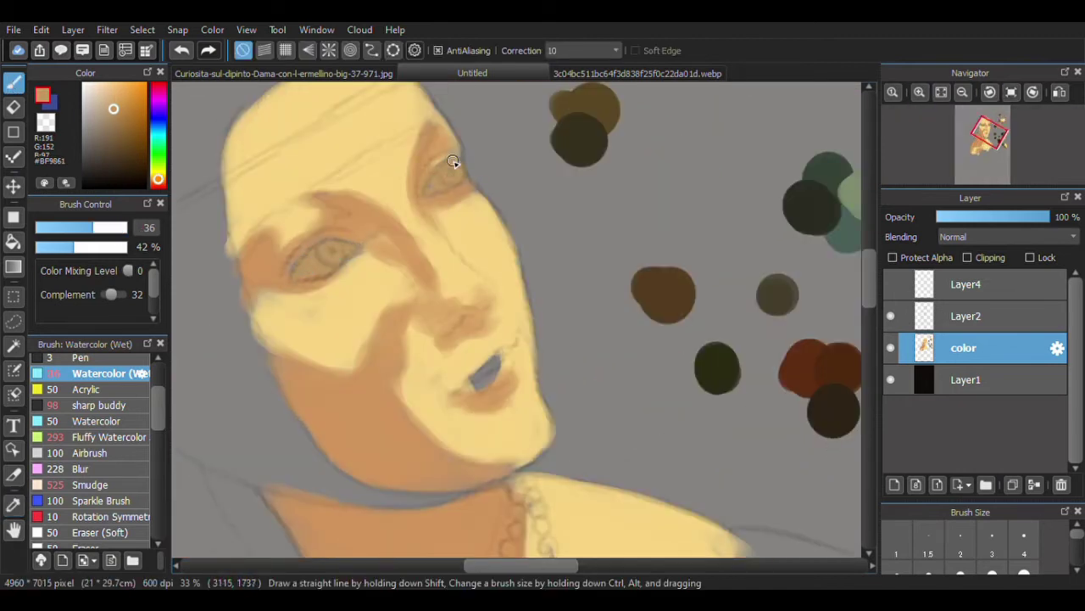
- Reset the canvas rotation to upright and make Layer2 the active layer
{"action": "left_click", "coordinate": [966, 95]}
{"action": "left_click", "coordinate": [997, 156]}
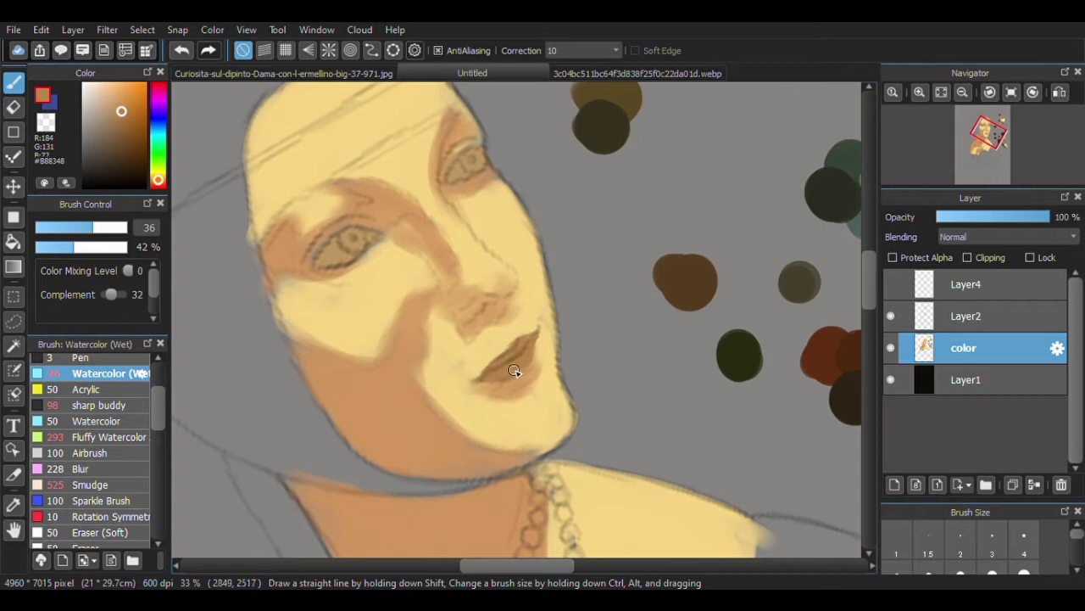
{"action": "left_click", "coordinate": [967, 315]}
{"action": "left_click", "coordinate": [892, 348]}
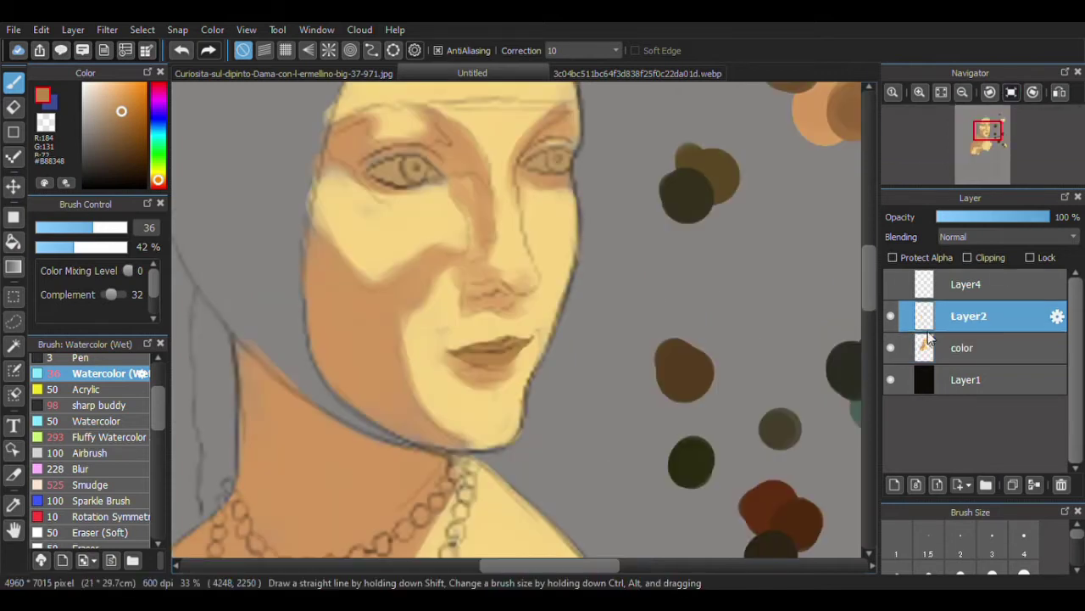
- On the color layer, paint dark brown hair strokes left of the face and down the neck
{"action": "left_click", "coordinate": [962, 348]}
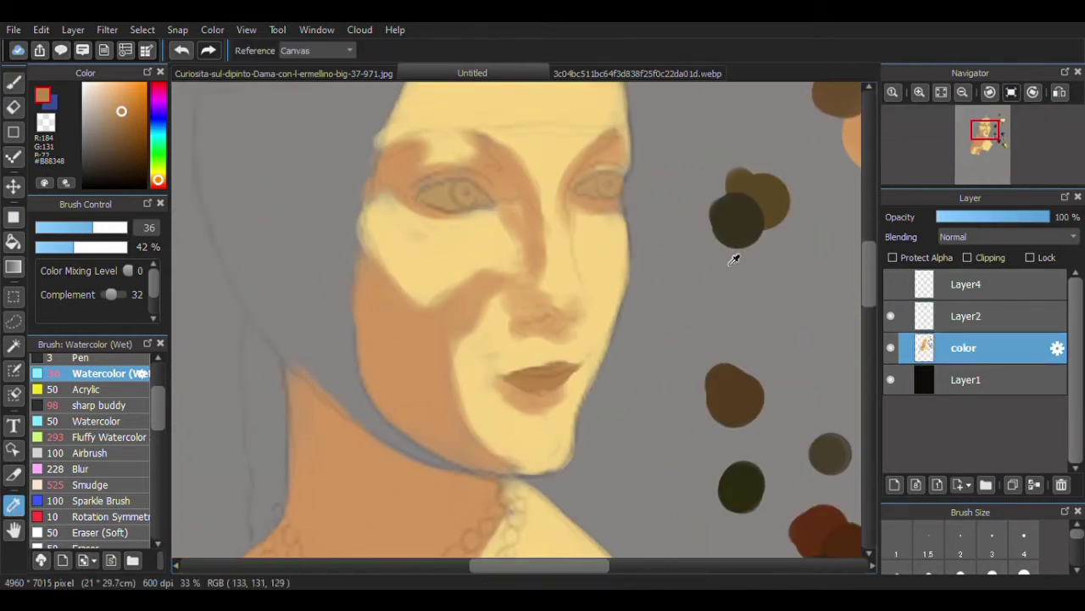
{"action": "left_click", "coordinate": [736, 219]}
{"action": "key", "text": "b"}
{"action": "mouse_move", "coordinate": [254, 106]}
{"action": "left_mouse_down"}
{"action": "mouse_move", "coordinate": [244, 160]}
{"action": "mouse_move", "coordinate": [322, 344]}
{"action": "left_mouse_up"}
{"action": "left_click_drag", "start_coordinate": [373, 115], "coordinate": [339, 272]}
{"action": "left_click_drag", "start_coordinate": [348, 225], "coordinate": [339, 365]}
{"action": "left_click_drag", "start_coordinate": [278, 316], "coordinate": [378, 434]}
{"action": "left_click_drag", "start_coordinate": [352, 357], "coordinate": [451, 466]}
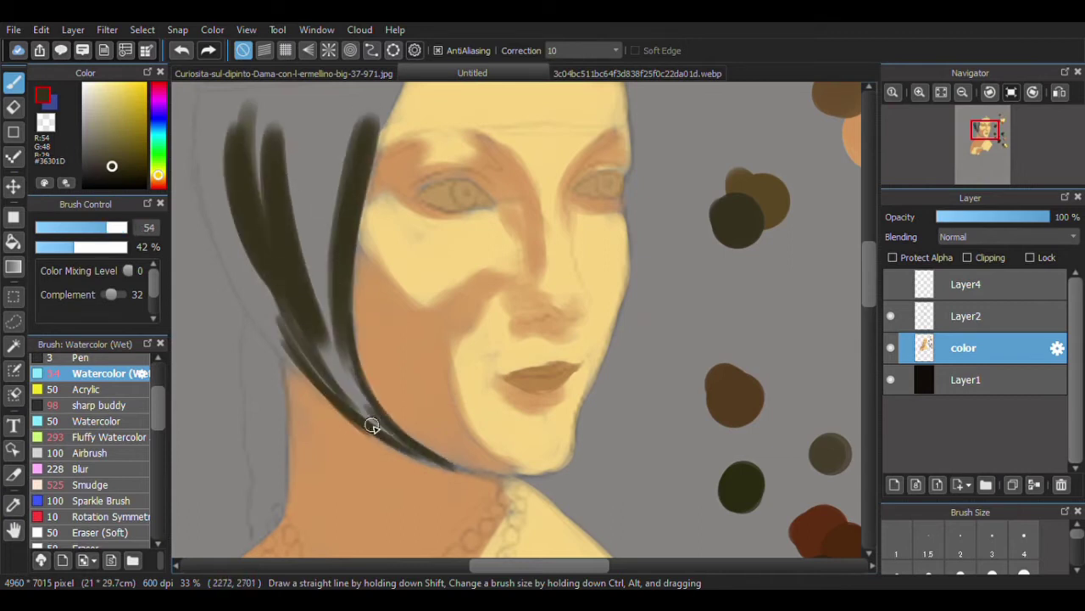
{"action": "left_click_drag", "start_coordinate": [390, 433], "coordinate": [292, 322]}
- Add dark strokes at the top of the hair, extending down to the neck
{"action": "left_click", "coordinate": [990, 91]}
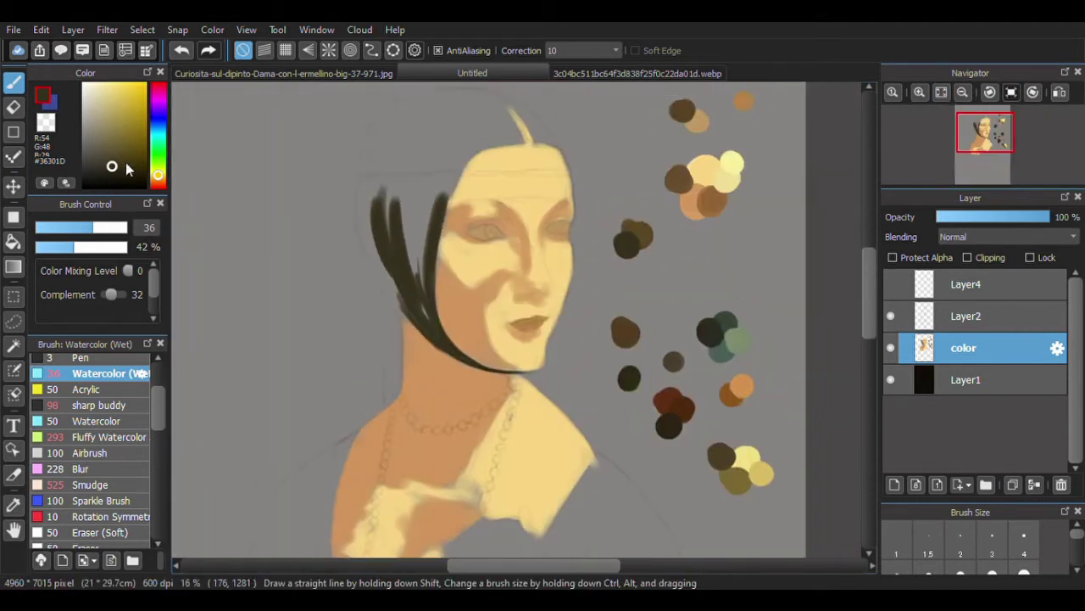
{"action": "left_click_drag", "start_coordinate": [95, 227], "coordinate": [127, 228]}
{"action": "left_click_drag", "start_coordinate": [415, 292], "coordinate": [413, 183]}
{"action": "mouse_move", "coordinate": [399, 280]}
{"action": "left_mouse_down"}
{"action": "mouse_move", "coordinate": [408, 200]}
{"action": "mouse_move", "coordinate": [387, 272]}
{"action": "left_mouse_up"}
{"action": "left_click_drag", "start_coordinate": [369, 174], "coordinate": [414, 314]}
{"action": "left_click", "coordinate": [280, 73]}
{"action": "left_click", "coordinate": [504, 73]}
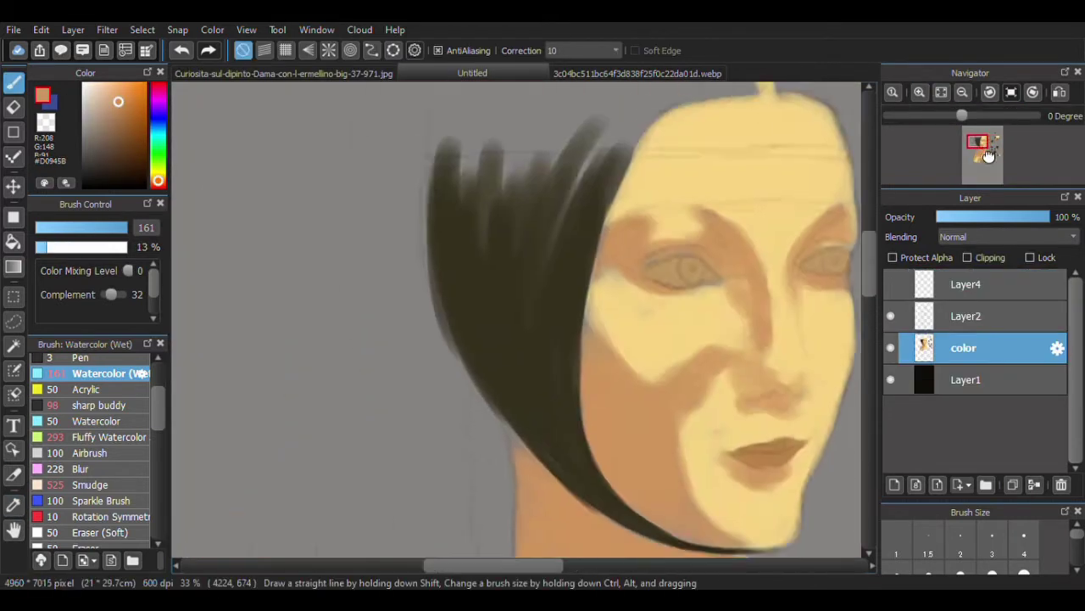
{"action": "left_click", "coordinate": [988, 155]}
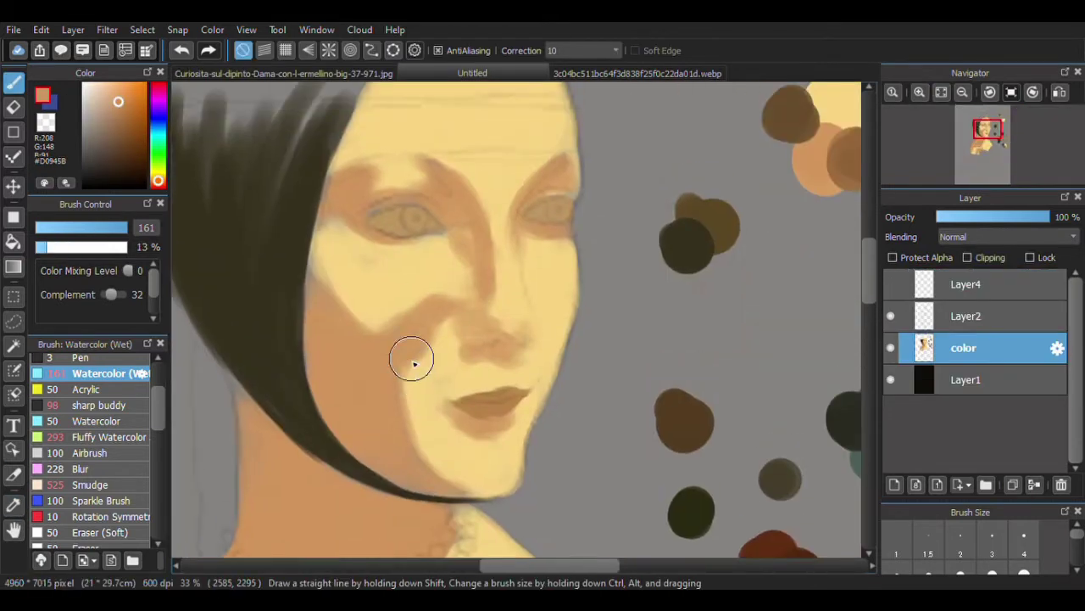
- Soften the cheek shading around the nose and slightly darken the brow
{"action": "mouse_move", "coordinate": [405, 399]}
{"action": "left_mouse_down"}
{"action": "mouse_move", "coordinate": [427, 475]}
{"action": "mouse_move", "coordinate": [468, 353]}
{"action": "mouse_move", "coordinate": [516, 356]}
{"action": "mouse_move", "coordinate": [459, 381]}
{"action": "mouse_move", "coordinate": [535, 387]}
{"action": "left_mouse_up"}
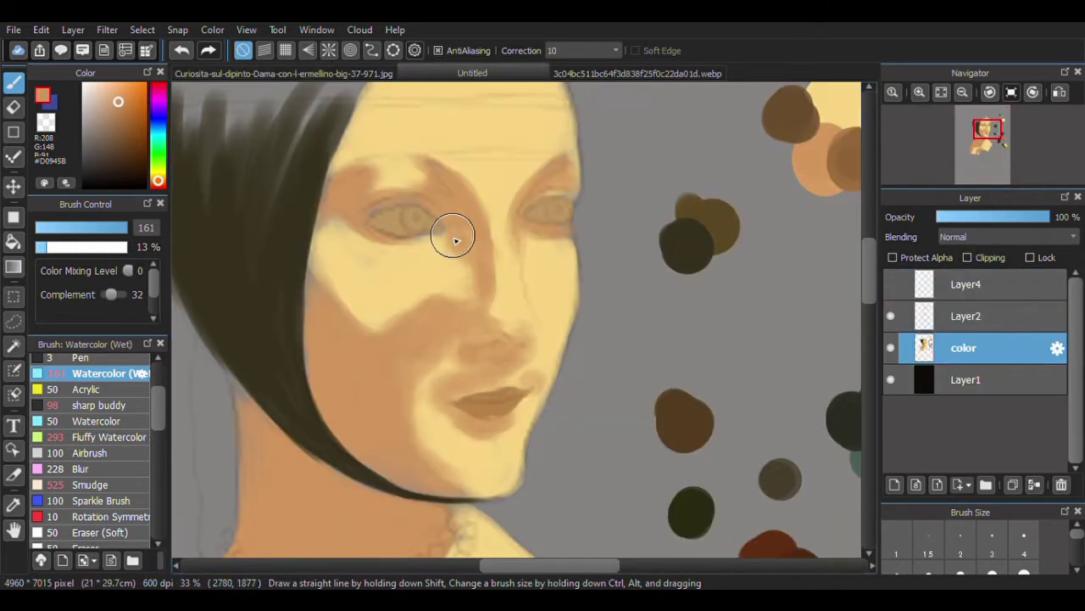
{"action": "mouse_move", "coordinate": [456, 240]}
{"action": "left_mouse_down"}
{"action": "mouse_move", "coordinate": [412, 181]}
{"action": "mouse_move", "coordinate": [449, 303]}
{"action": "mouse_move", "coordinate": [356, 327]}
{"action": "mouse_move", "coordinate": [347, 439]}
{"action": "left_mouse_up"}
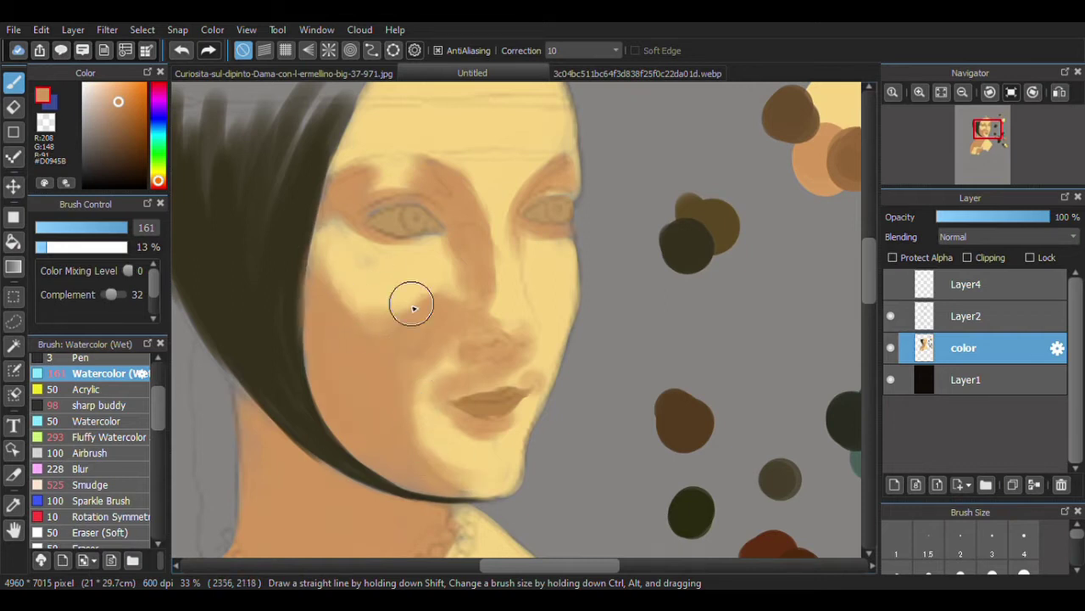
{"action": "left_click_drag", "start_coordinate": [345, 179], "coordinate": [356, 177]}
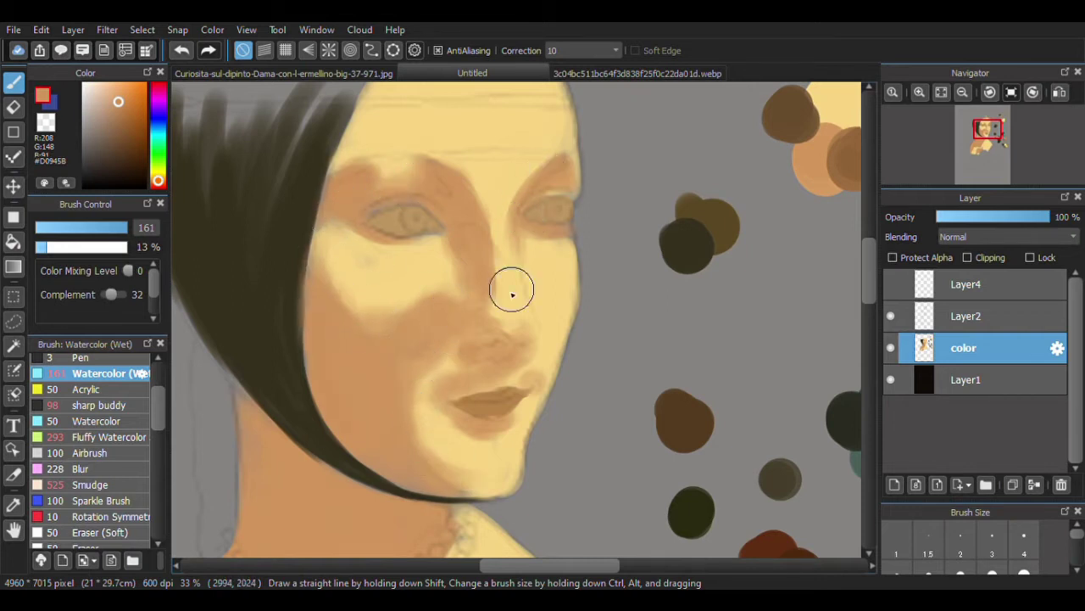
{"action": "scroll", "coordinate": [476, 280], "scroll_direction": "down", "scroll_amount": 5}
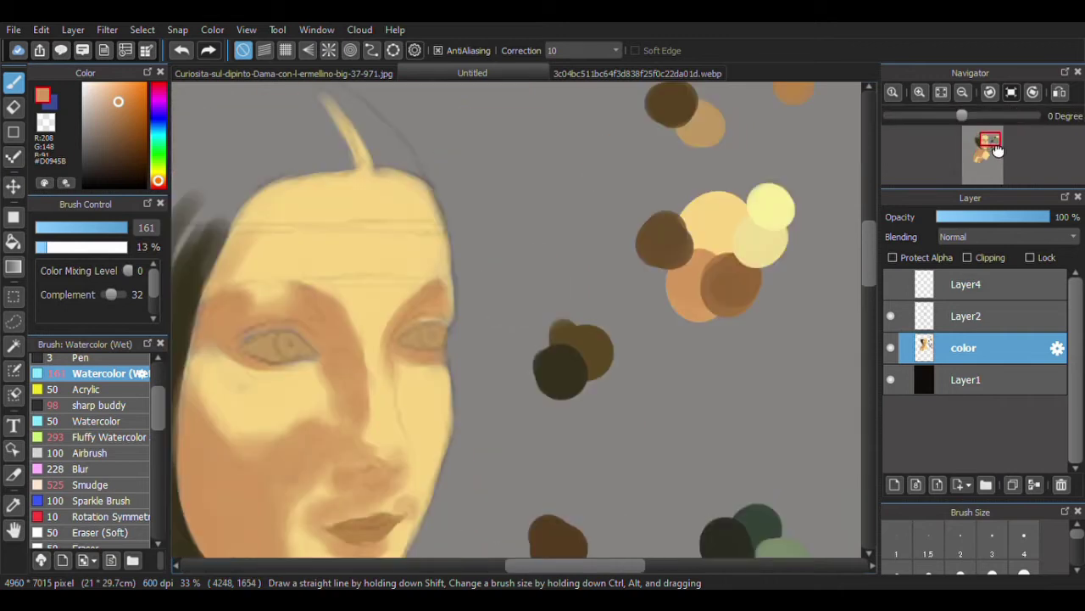
- Paint the yellow collar up to the neckline and blend tan into its lower-left part
{"action": "left_click_drag", "start_coordinate": [479, 280], "coordinate": [487, 259]}
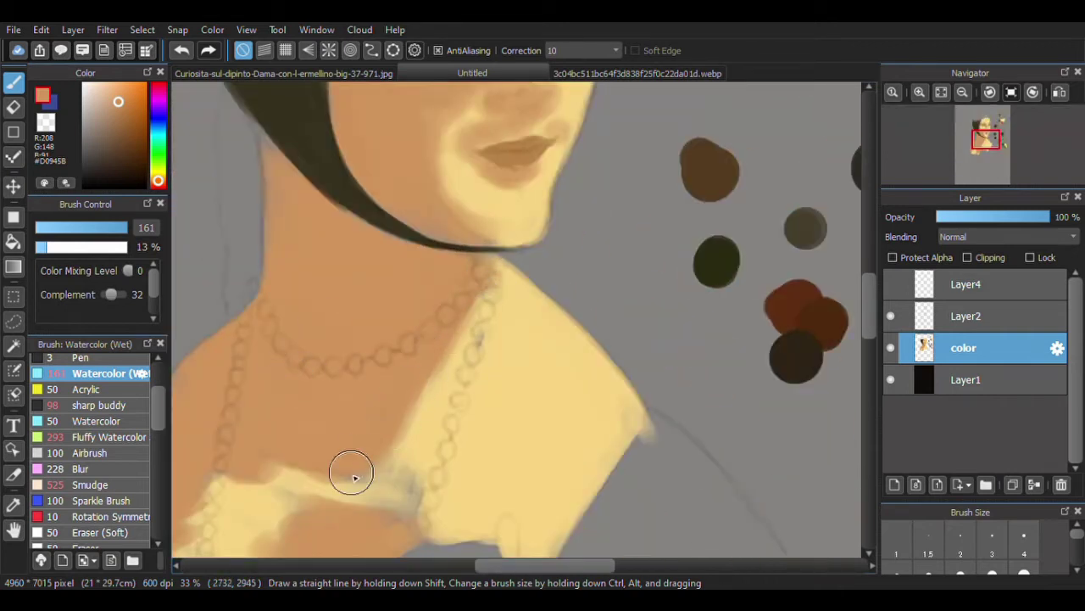
{"action": "left_click_drag", "start_coordinate": [359, 455], "coordinate": [422, 507]}
{"action": "scroll", "coordinate": [436, 323], "scroll_direction": "down", "scroll_amount": 3}
{"action": "scroll", "coordinate": [436, 323], "scroll_direction": "left", "scroll_amount": 3}
{"action": "mouse_move", "coordinate": [407, 386]}
{"action": "left_mouse_down"}
{"action": "mouse_move", "coordinate": [368, 416]}
{"action": "mouse_move", "coordinate": [512, 315]}
{"action": "mouse_move", "coordinate": [516, 460]}
{"action": "mouse_move", "coordinate": [478, 431]}
{"action": "left_mouse_up"}
{"action": "scroll", "coordinate": [478, 432], "scroll_direction": "up", "scroll_amount": 5}
- Sample the light yellow skin tone and repaint it over the tan brow area
{"action": "key", "text": "alt"}
{"action": "left_click", "coordinate": [458, 317], "text": "alt"}
{"action": "left_click_drag", "start_coordinate": [456, 202], "coordinate": [493, 151]}
{"action": "scroll", "coordinate": [461, 286], "scroll_direction": "up", "scroll_amount": 2}
{"action": "scroll", "coordinate": [461, 286], "scroll_direction": "down", "scroll_amount": 2}
- Shrink the brush to 42 and sample a darker tan, comparing with the reference
{"action": "left_click", "coordinate": [99, 228]}
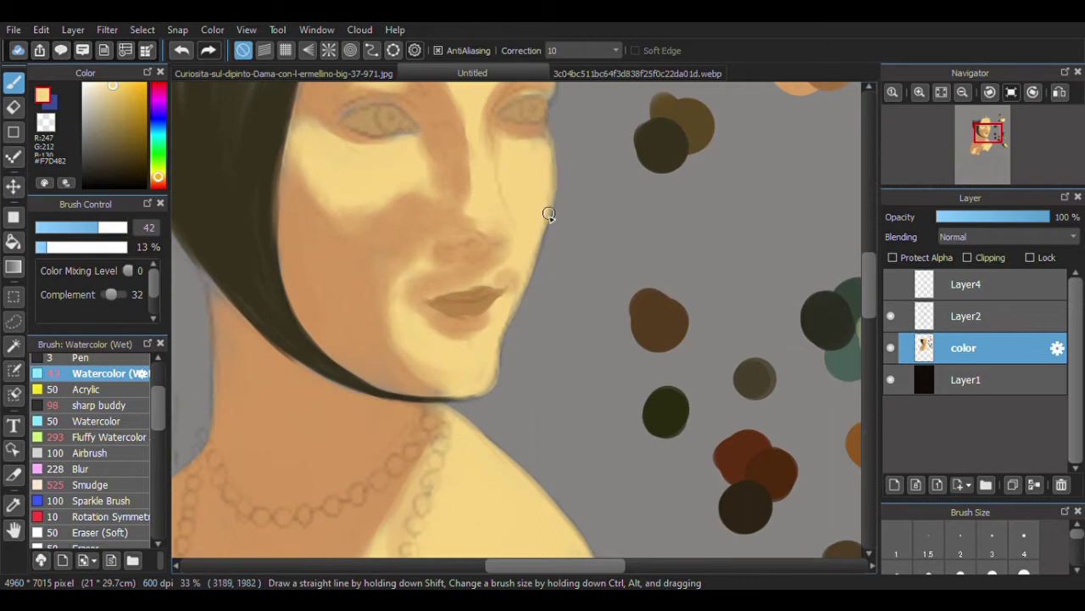
{"action": "left_click", "coordinate": [369, 174], "text": "alt"}
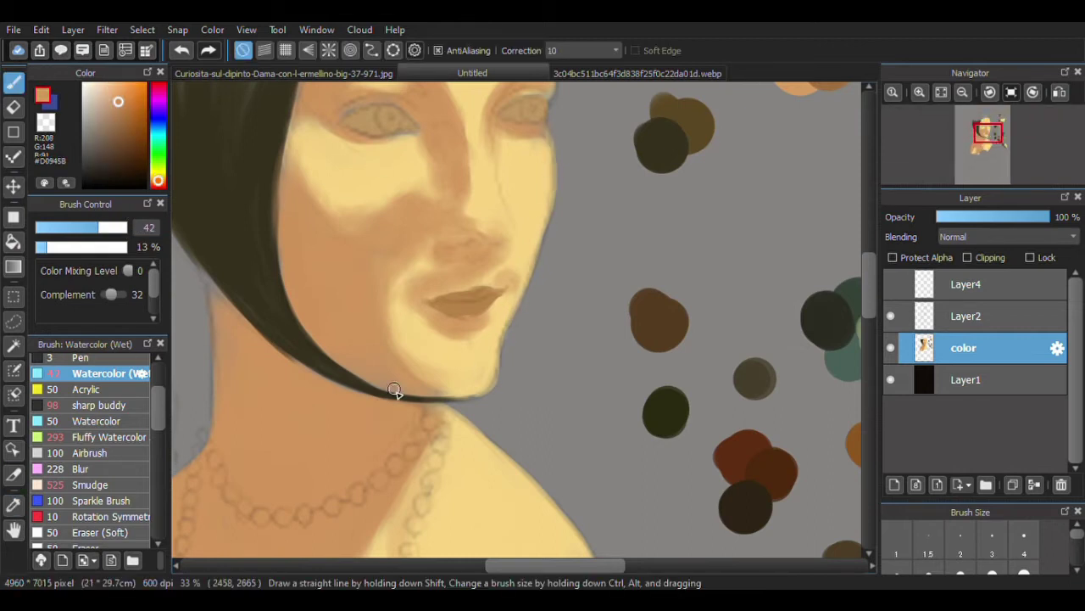
{"action": "left_click_drag", "start_coordinate": [354, 108], "coordinate": [431, 235]}
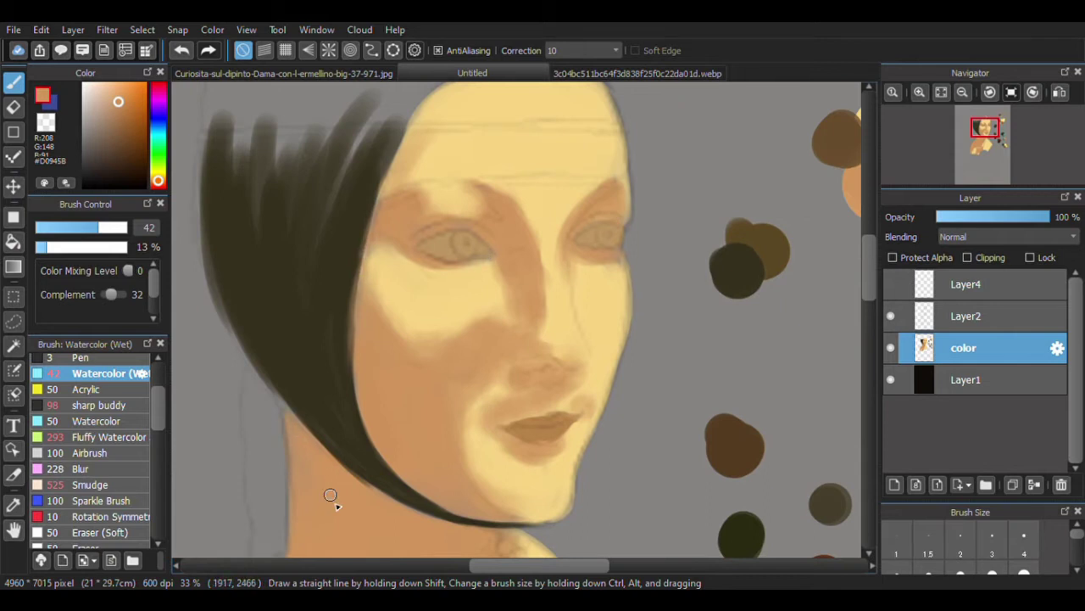
{"action": "left_click", "coordinate": [564, 73]}
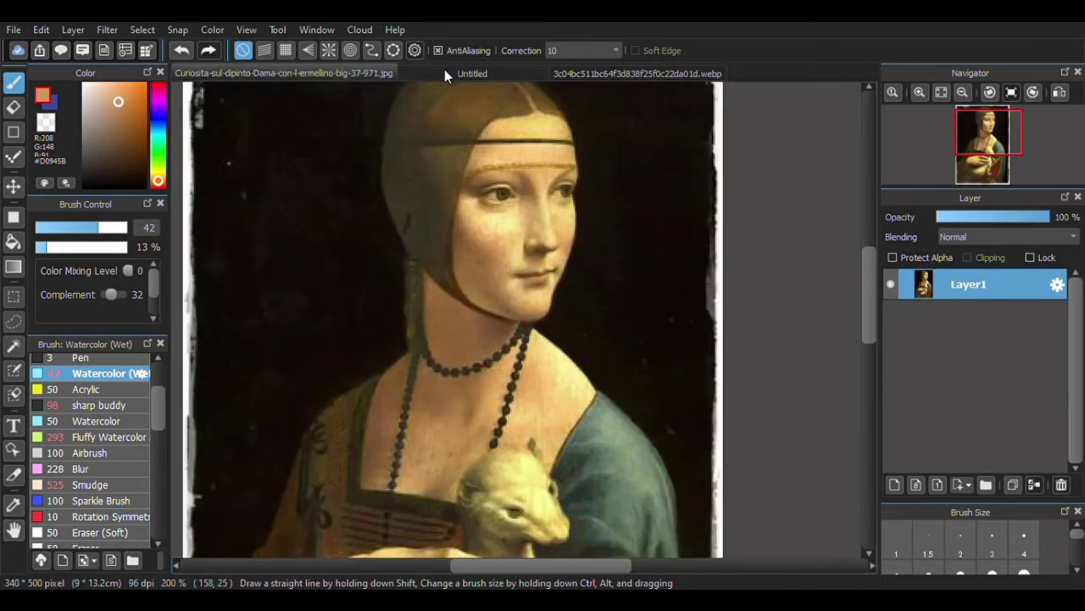
{"action": "left_click", "coordinate": [444, 71]}
{"action": "scroll", "coordinate": [586, 262], "scroll_direction": "up", "scroll_amount": 2}
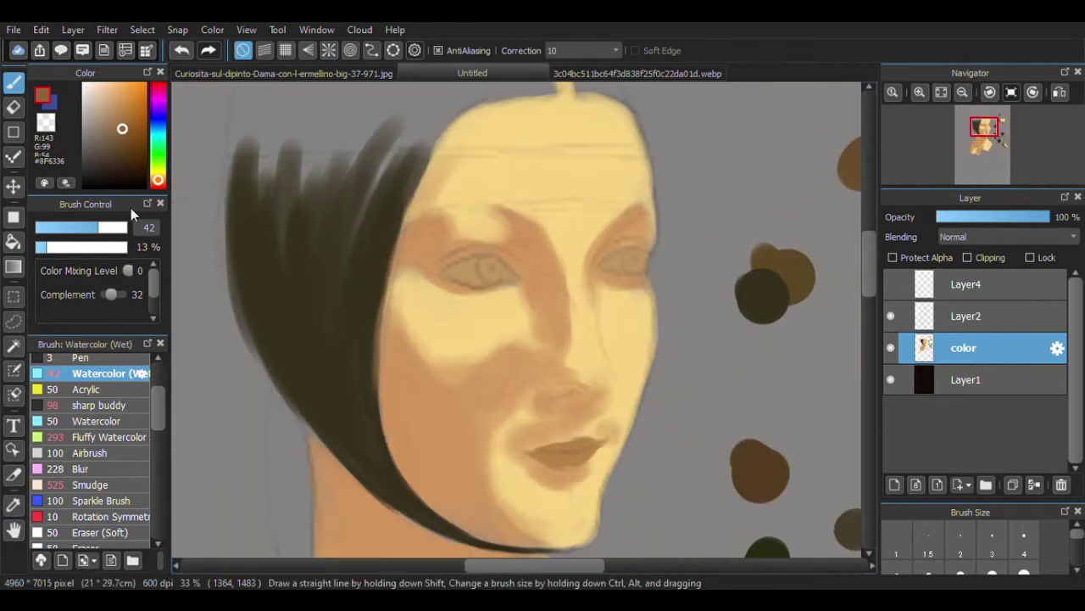
- Darken the shadows along the jaw, chin and left cheek beside the hair
{"action": "key", "text": "ctrl+Tab"}
{"action": "left_click", "coordinate": [473, 73]}
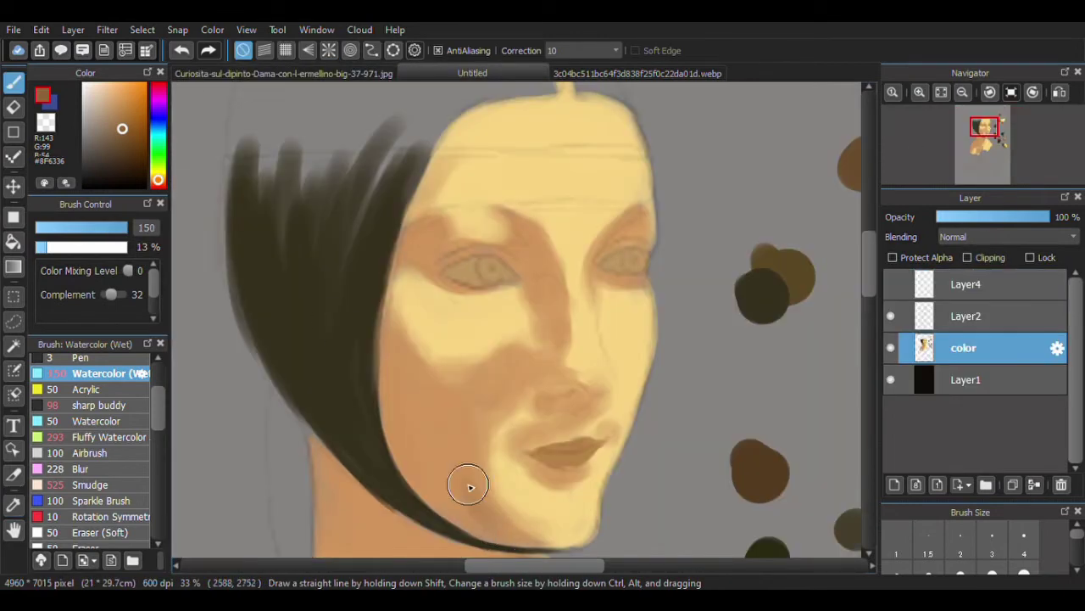
{"action": "left_click_drag", "start_coordinate": [482, 531], "coordinate": [476, 483]}
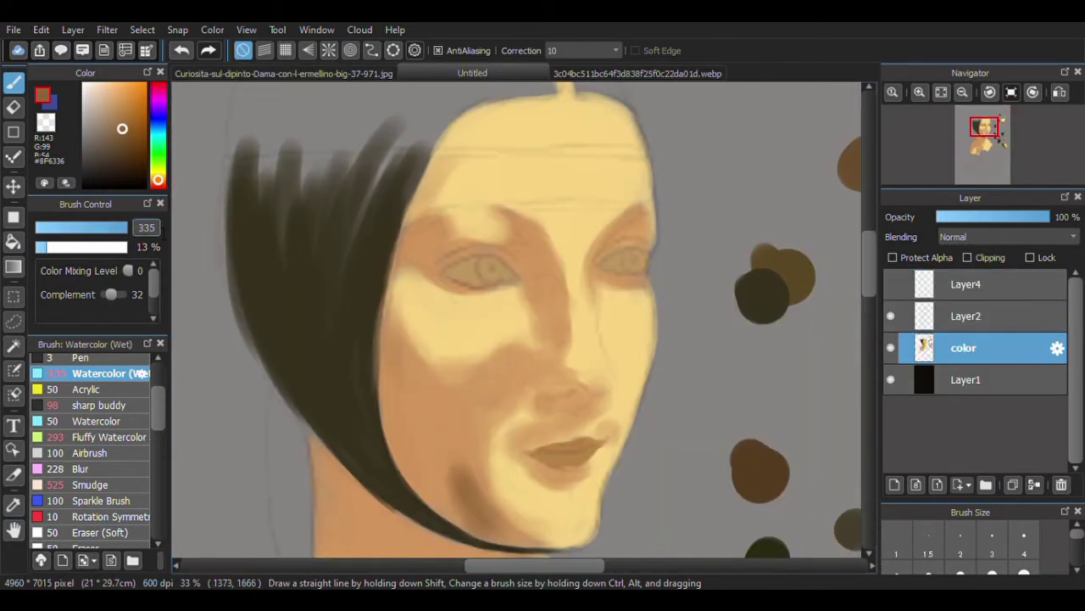
{"action": "left_click_drag", "start_coordinate": [412, 373], "coordinate": [413, 426]}
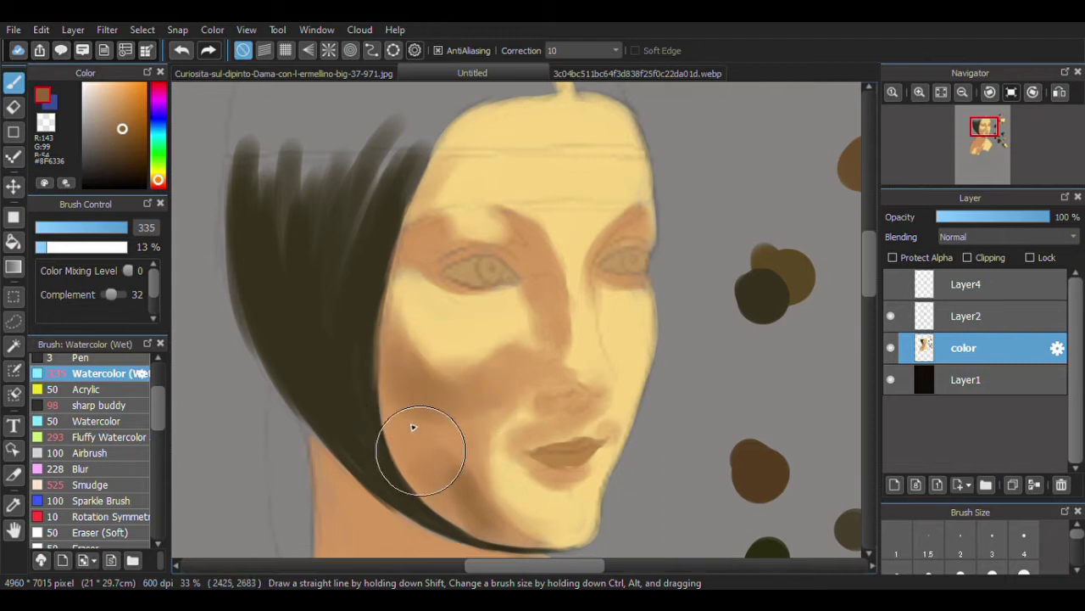
{"action": "key", "text": "ctrl+Tab"}
{"action": "left_click", "coordinate": [475, 74]}
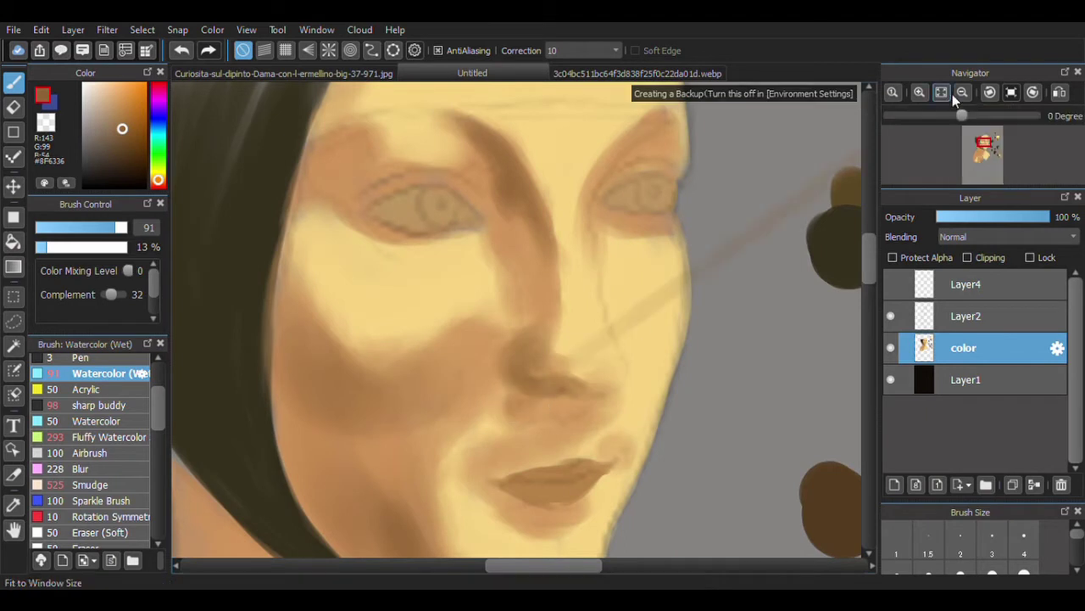
{"action": "mouse_move", "coordinate": [598, 411]}
{"action": "left_mouse_down"}
{"action": "mouse_move", "coordinate": [374, 367]}
{"action": "mouse_move", "coordinate": [423, 353]}
{"action": "left_mouse_up"}
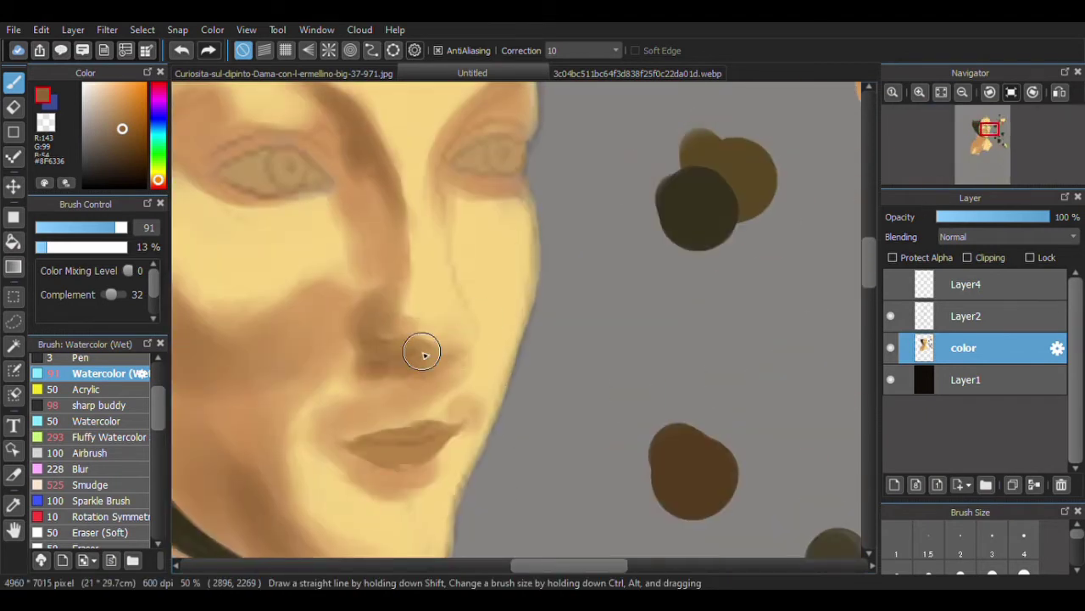
{"action": "left_click", "coordinate": [390, 74]}
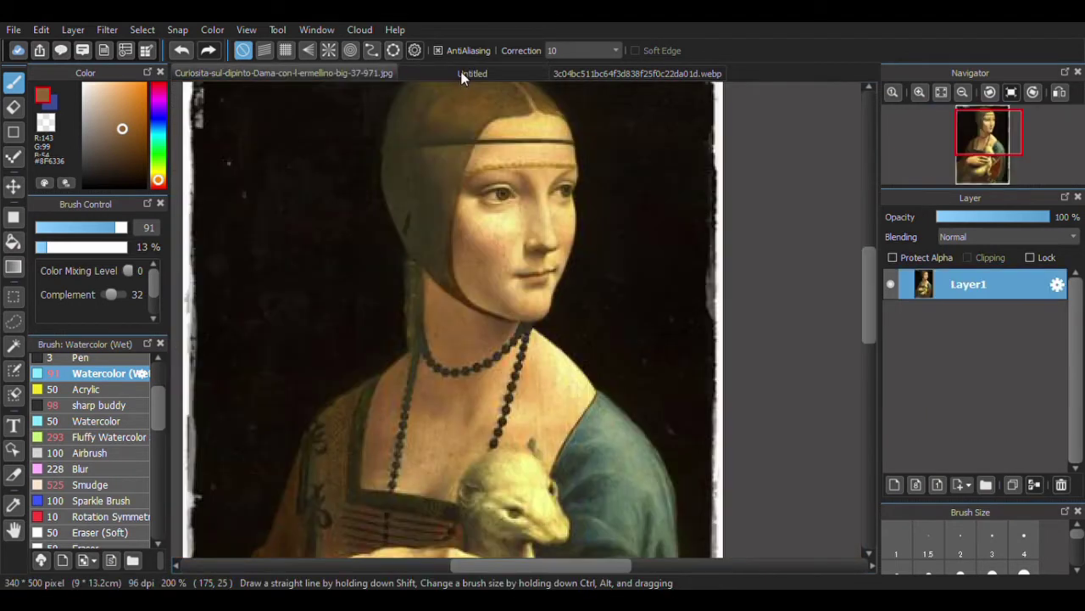
{"action": "left_click", "coordinate": [460, 76]}
- Darken the right eyebrow and deepen the brown of the lips
{"action": "left_click_drag", "start_coordinate": [489, 113], "coordinate": [413, 147]}
{"action": "left_click_drag", "start_coordinate": [371, 206], "coordinate": [418, 149]}
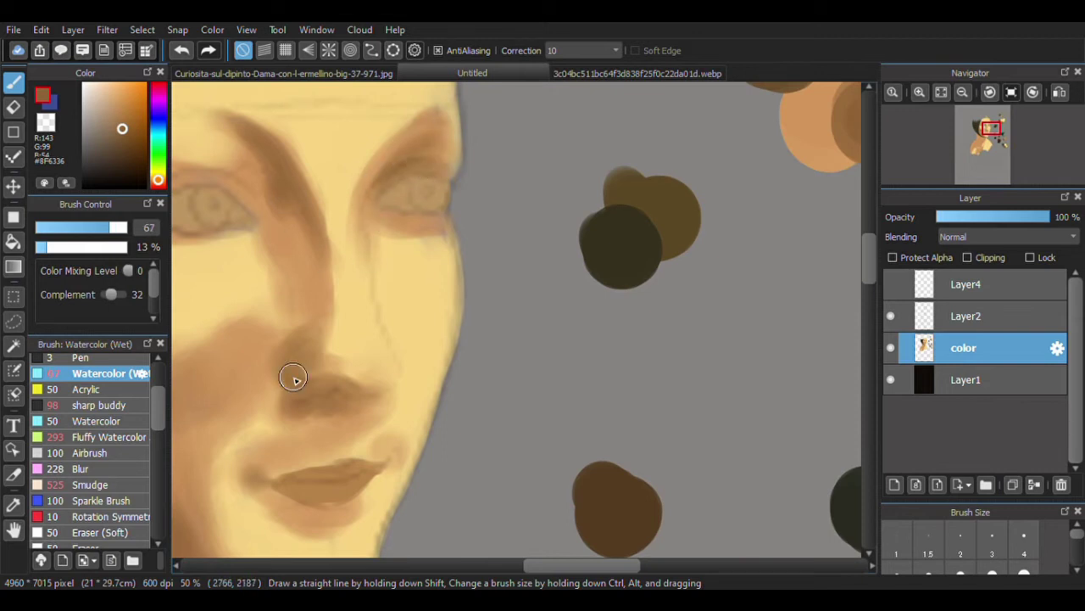
{"action": "left_click_drag", "start_coordinate": [355, 386], "coordinate": [461, 283]}
{"action": "left_click", "coordinate": [390, 74]}
{"action": "left_click", "coordinate": [472, 74]}
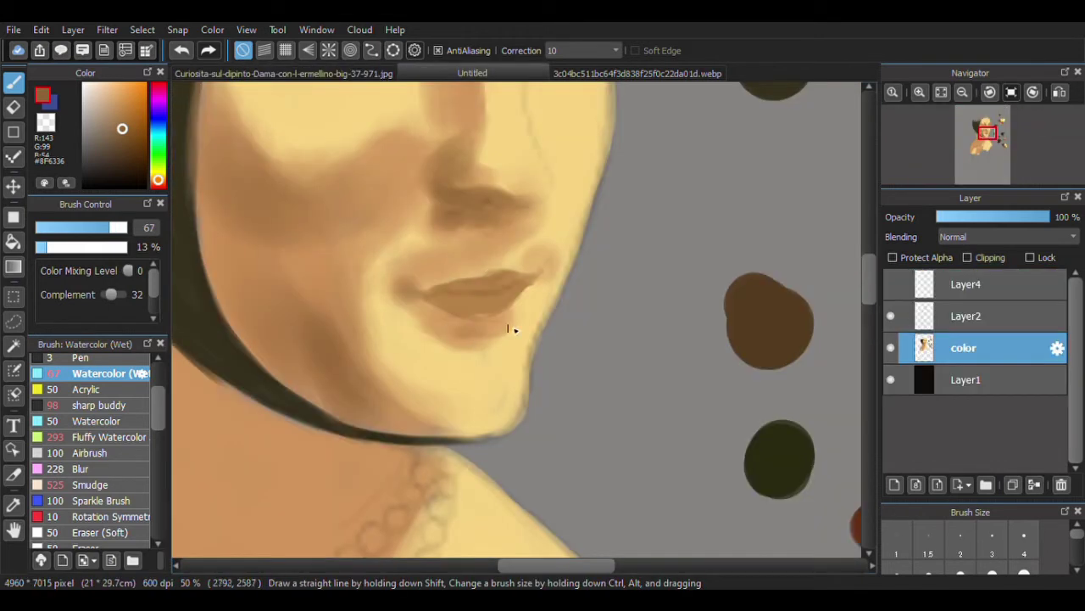
{"action": "left_click_drag", "start_coordinate": [518, 326], "coordinate": [441, 322]}
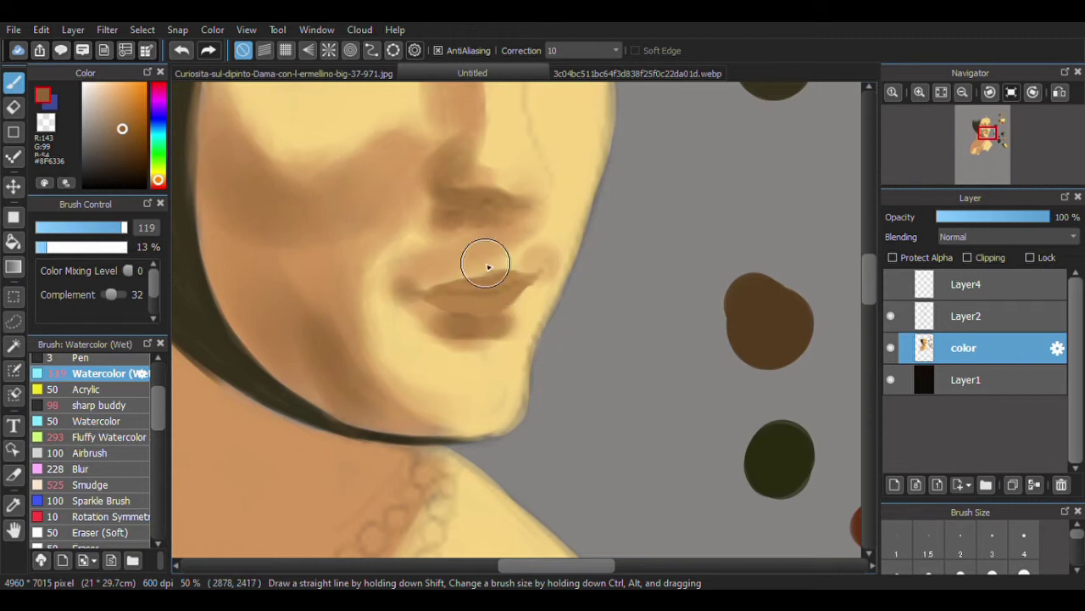
{"action": "mouse_move", "coordinate": [555, 327]}
{"action": "left_mouse_down"}
{"action": "mouse_move", "coordinate": [460, 327]}
{"action": "mouse_move", "coordinate": [491, 320]}
{"action": "left_mouse_up"}
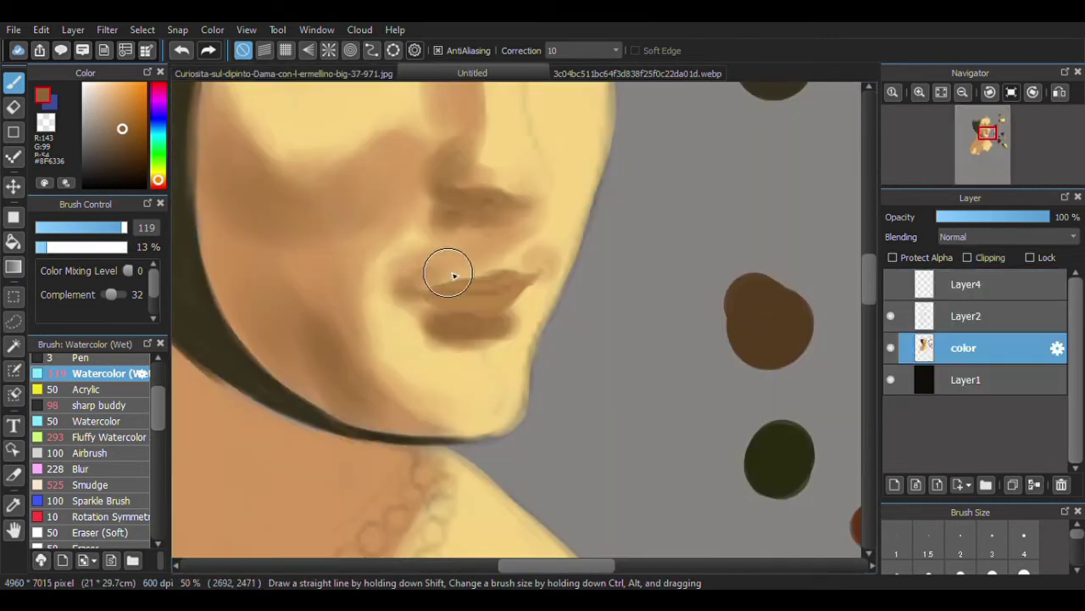
{"action": "left_click_drag", "start_coordinate": [453, 275], "coordinate": [436, 286]}
- Shade the jawline edge and rework the shading around the left eye and brow
{"action": "left_click", "coordinate": [390, 74]}
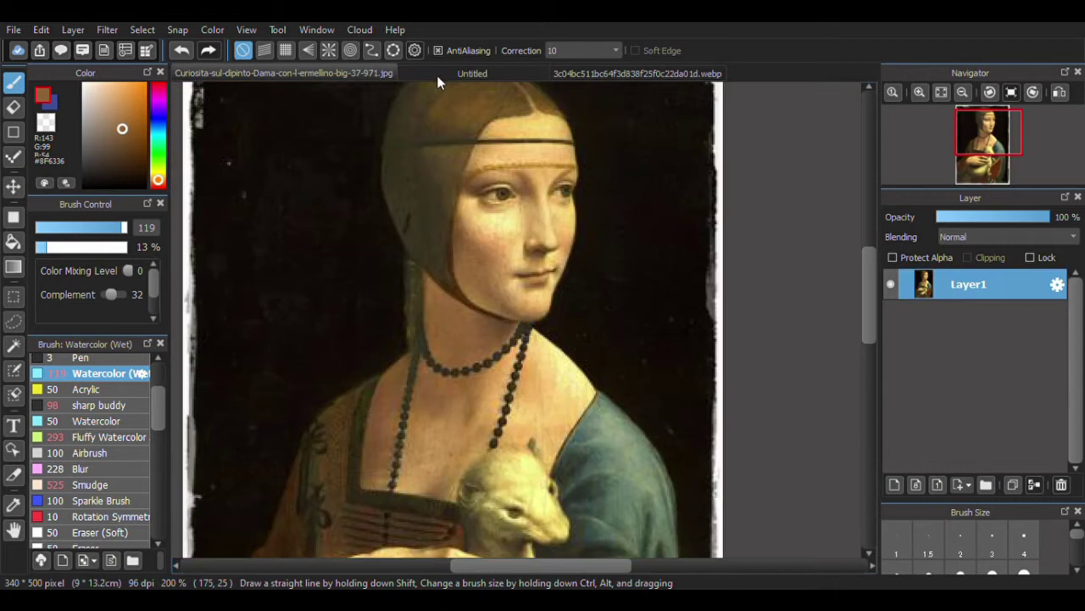
{"action": "left_click", "coordinate": [439, 73]}
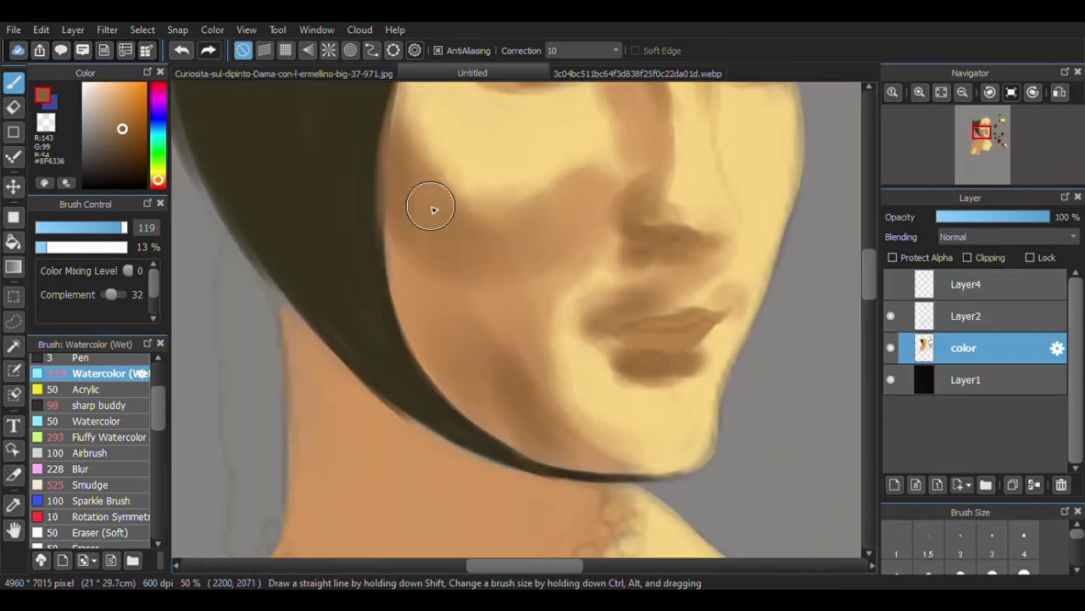
{"action": "left_click_drag", "start_coordinate": [393, 267], "coordinate": [473, 404]}
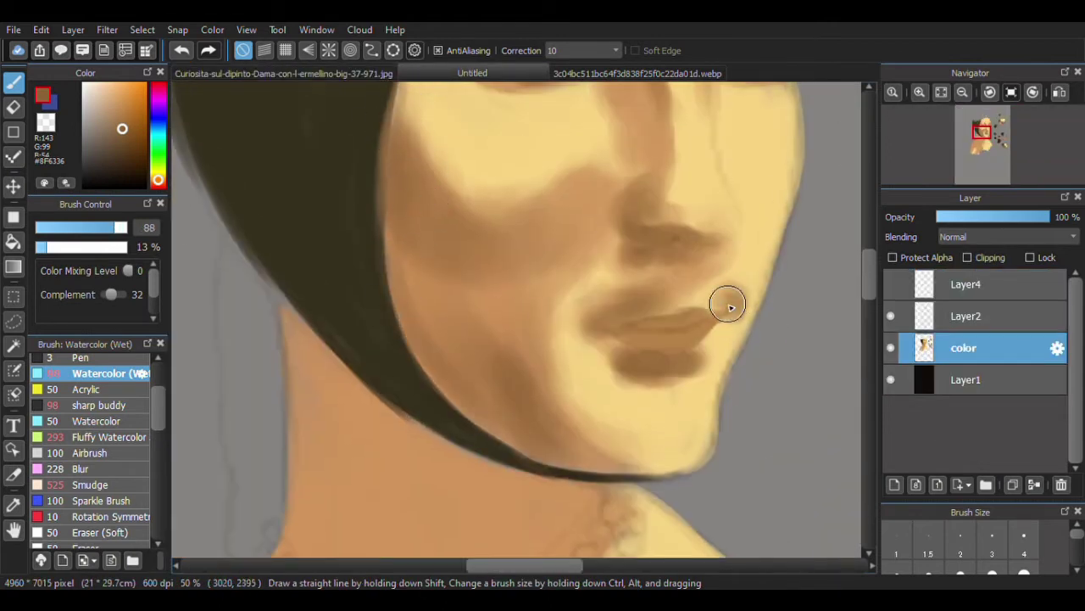
{"action": "left_click_drag", "start_coordinate": [672, 250], "coordinate": [626, 396]}
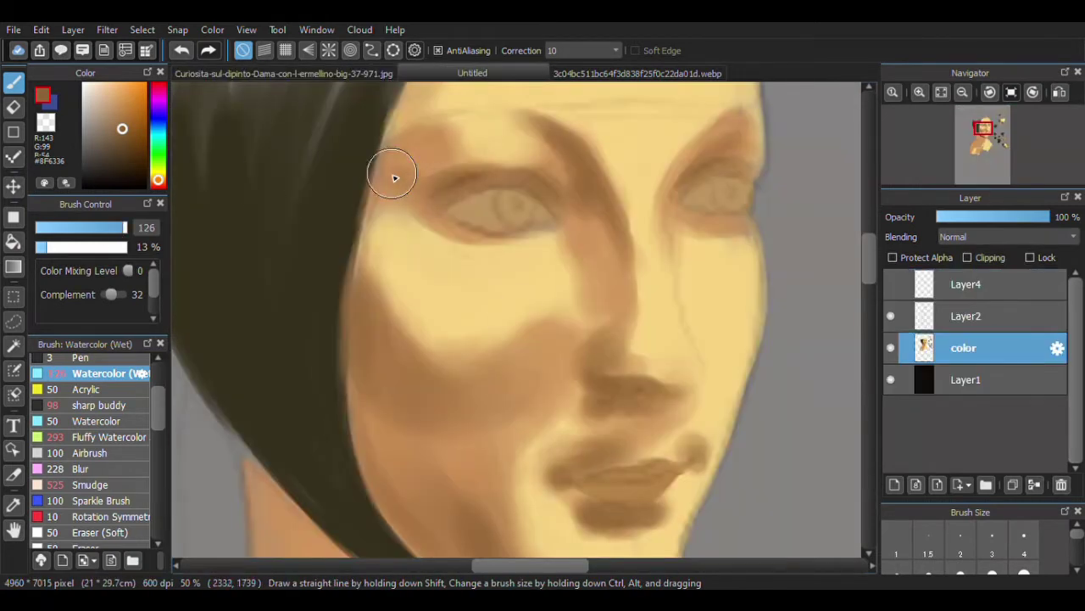
{"action": "mouse_move", "coordinate": [395, 175]}
{"action": "left_mouse_down"}
{"action": "mouse_move", "coordinate": [412, 162]}
{"action": "mouse_move", "coordinate": [427, 211]}
{"action": "left_mouse_up"}
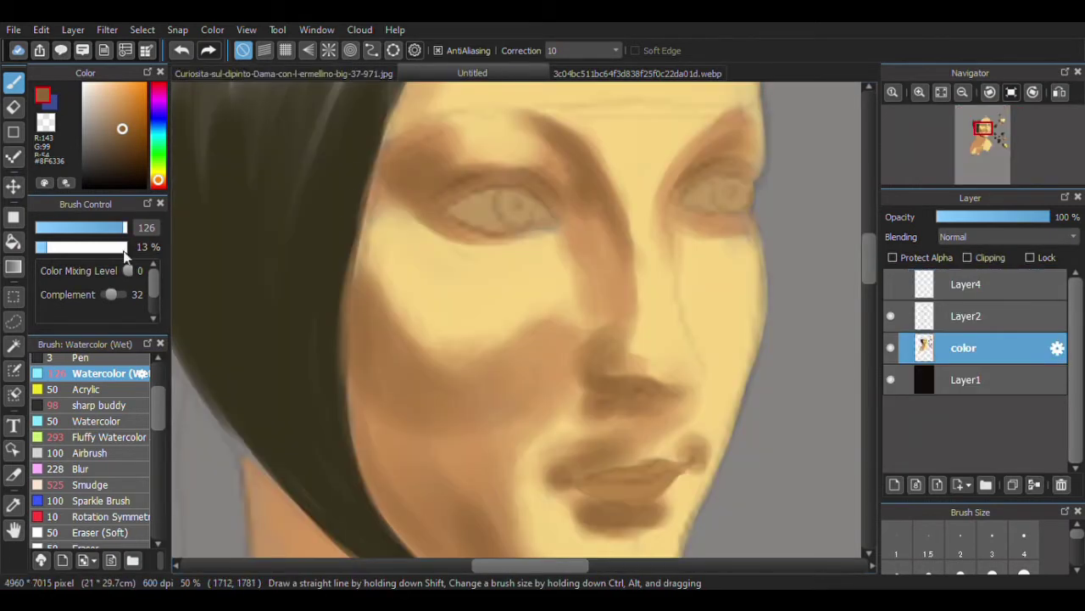
{"action": "left_click_drag", "start_coordinate": [442, 174], "coordinate": [520, 181]}
{"action": "left_click_drag", "start_coordinate": [476, 212], "coordinate": [538, 157]}
{"action": "left_click_drag", "start_coordinate": [559, 203], "coordinate": [480, 110]}
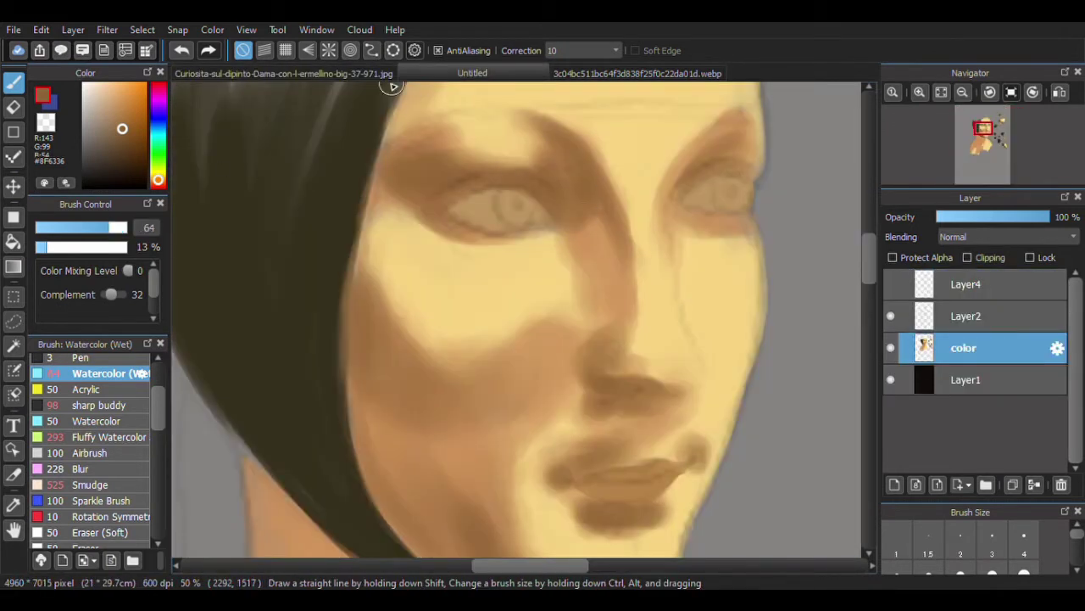
{"action": "left_click", "coordinate": [464, 68]}
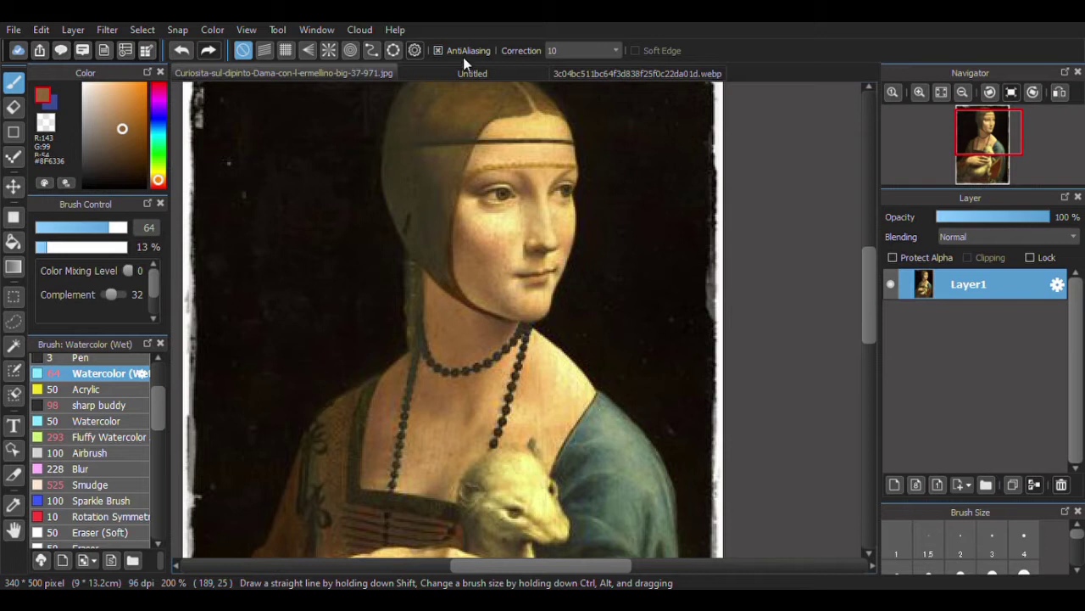
{"action": "left_click", "coordinate": [464, 71]}
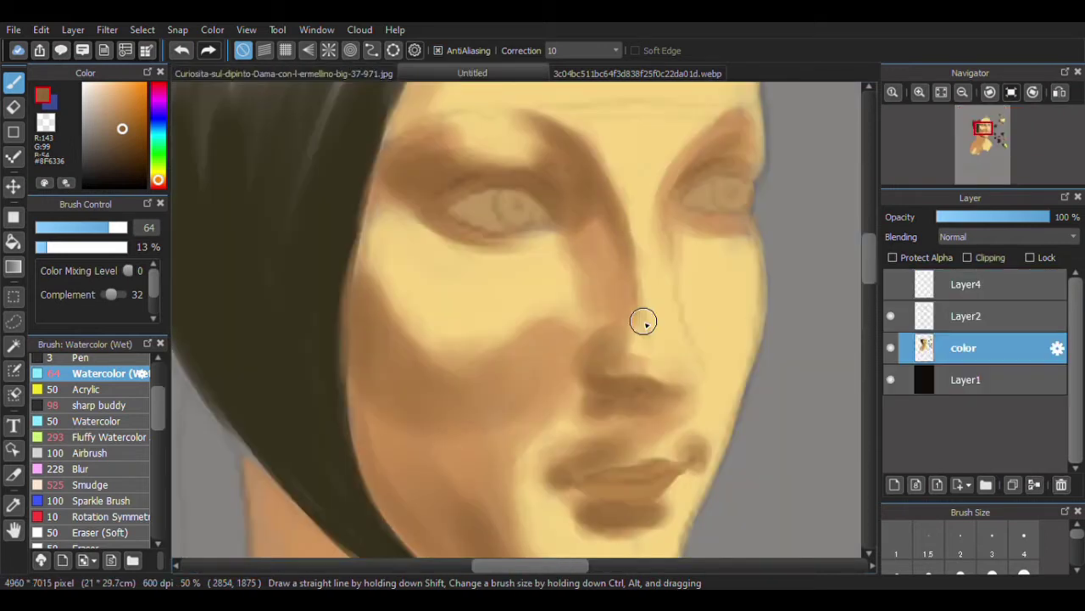
- Shade the right side of the nose and darken the lips further
{"action": "left_click_drag", "start_coordinate": [614, 285], "coordinate": [661, 381]}
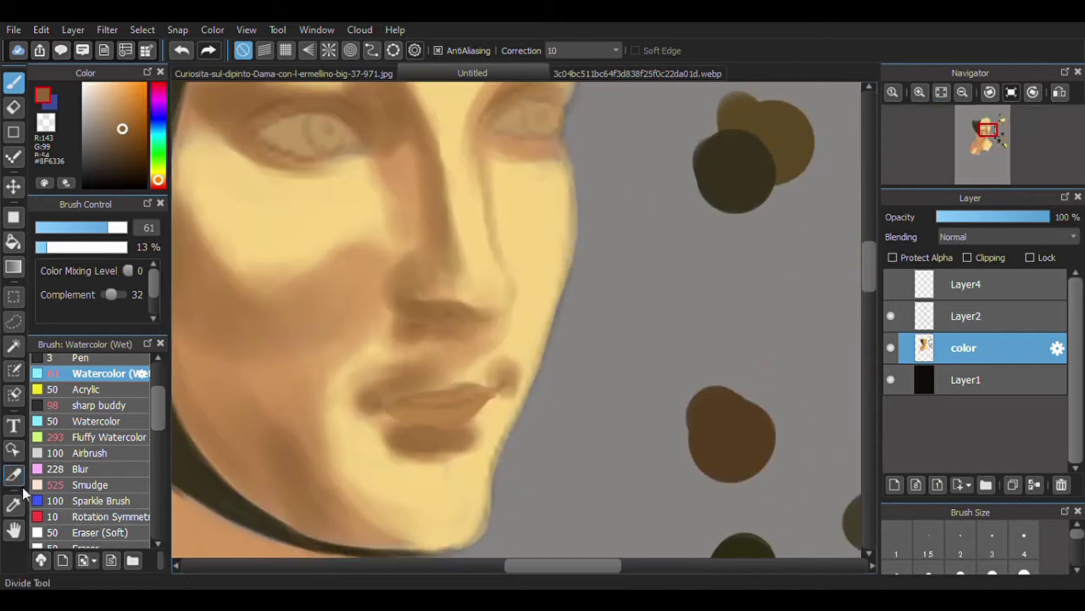
{"action": "left_click", "coordinate": [483, 68]}
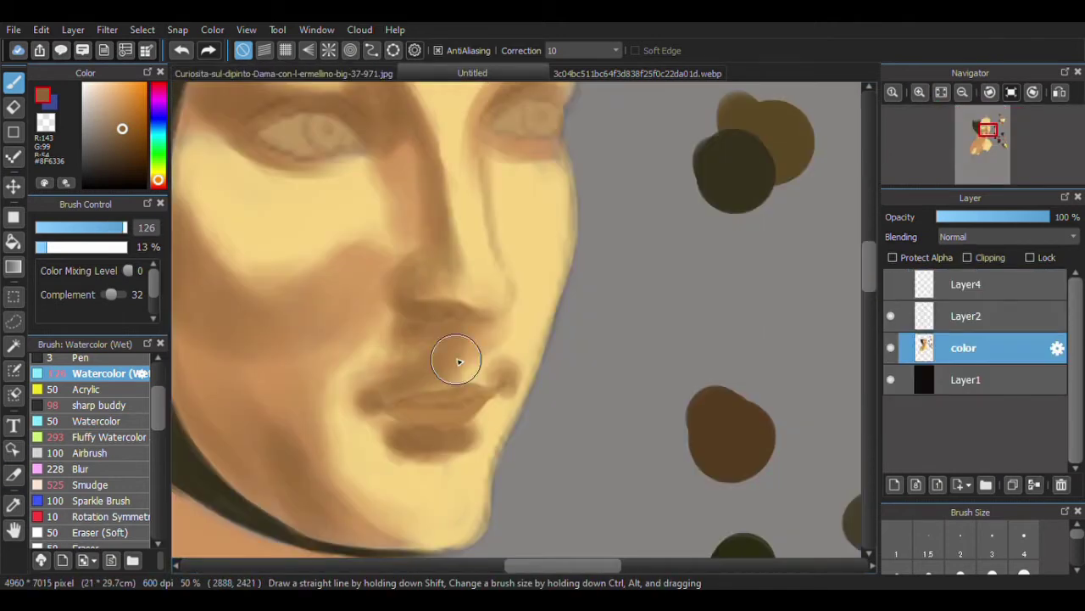
{"action": "left_click", "coordinate": [383, 72]}
{"action": "left_click", "coordinate": [458, 74]}
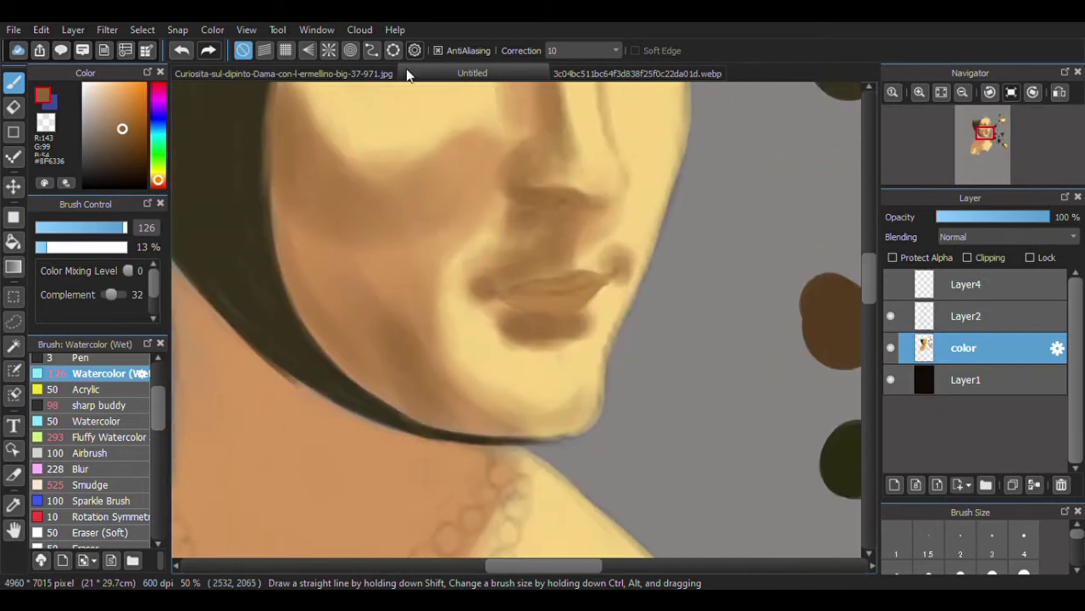
{"action": "left_click", "coordinate": [386, 73]}
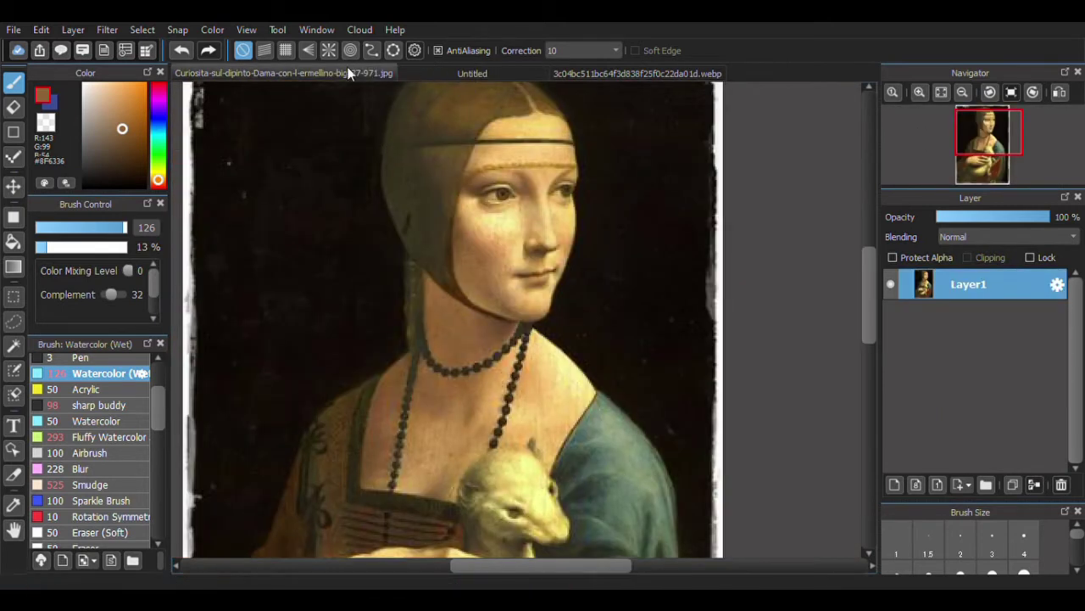
{"action": "left_click", "coordinate": [452, 77]}
{"action": "mouse_move", "coordinate": [513, 311]}
{"action": "left_mouse_down"}
{"action": "mouse_move", "coordinate": [605, 296]}
{"action": "mouse_move", "coordinate": [494, 317]}
{"action": "mouse_move", "coordinate": [178, 89]}
{"action": "left_mouse_up"}
- Darken and shape the upper eyelid and the eyebrow above the left eye
{"action": "key", "text": "b"}
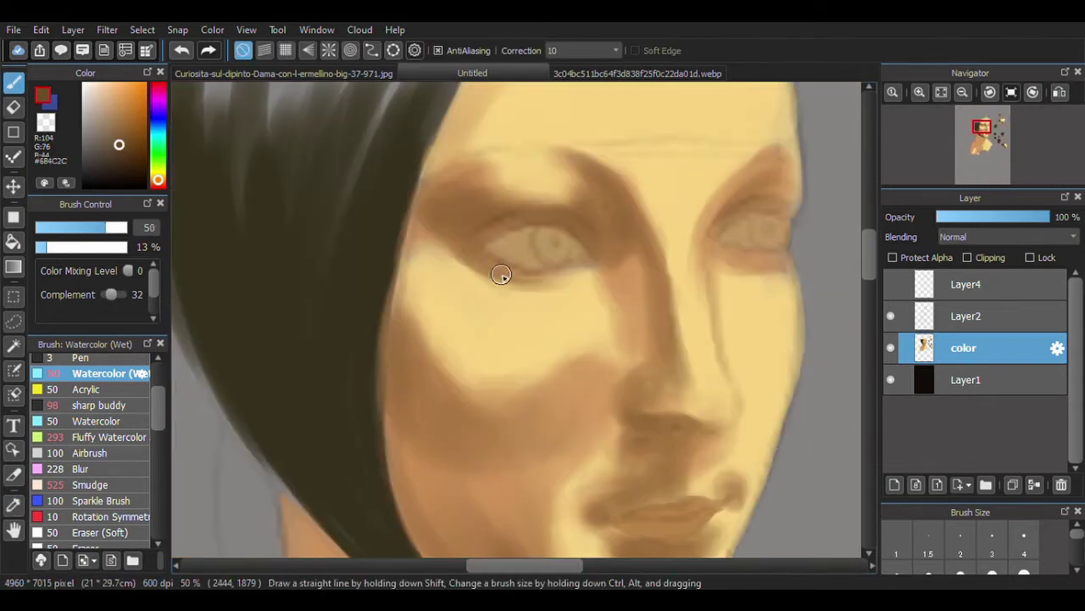
{"action": "left_click_drag", "start_coordinate": [510, 211], "coordinate": [585, 222]}
{"action": "key", "text": "ctrl+Tab"}
{"action": "left_click", "coordinate": [472, 73]}
{"action": "mouse_move", "coordinate": [428, 147]}
{"action": "left_mouse_down"}
{"action": "mouse_move", "coordinate": [618, 247]}
{"action": "mouse_move", "coordinate": [569, 175]}
{"action": "left_mouse_up"}
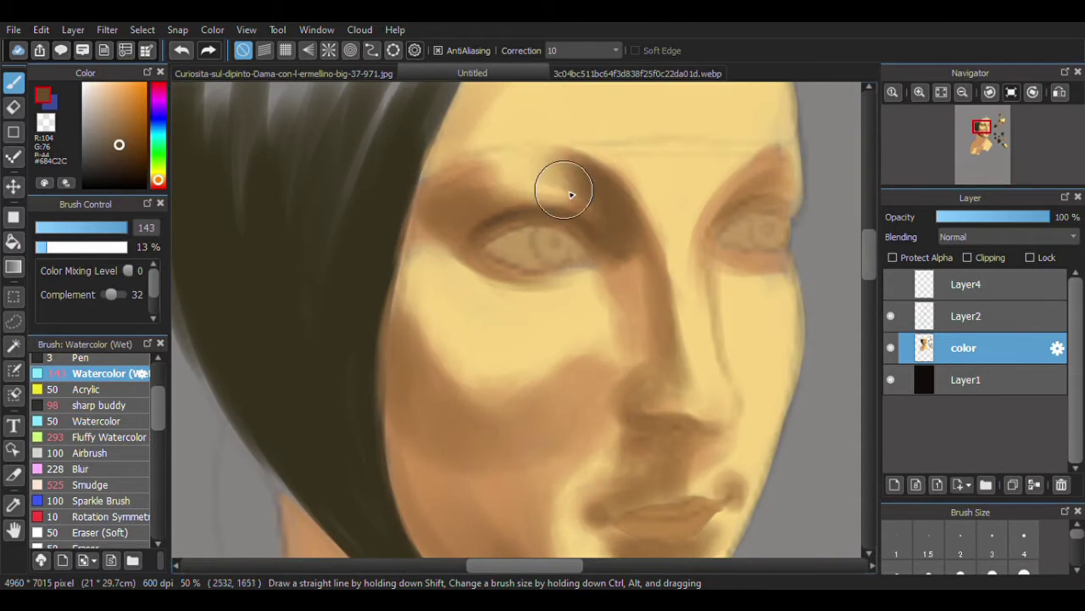
- Darken the shadow under the nose, then pick new browns and enlarge the brush to 64
{"action": "left_click_drag", "start_coordinate": [673, 230], "coordinate": [571, 86]}
{"action": "left_click_drag", "start_coordinate": [519, 303], "coordinate": [548, 274]}
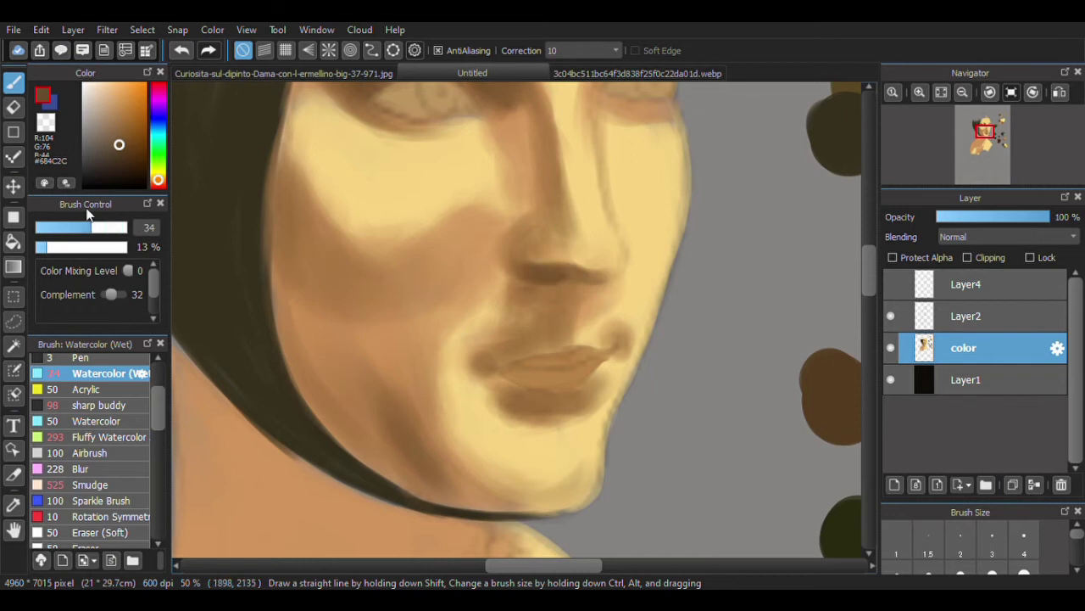
{"action": "left_click_drag", "start_coordinate": [510, 284], "coordinate": [576, 291]}
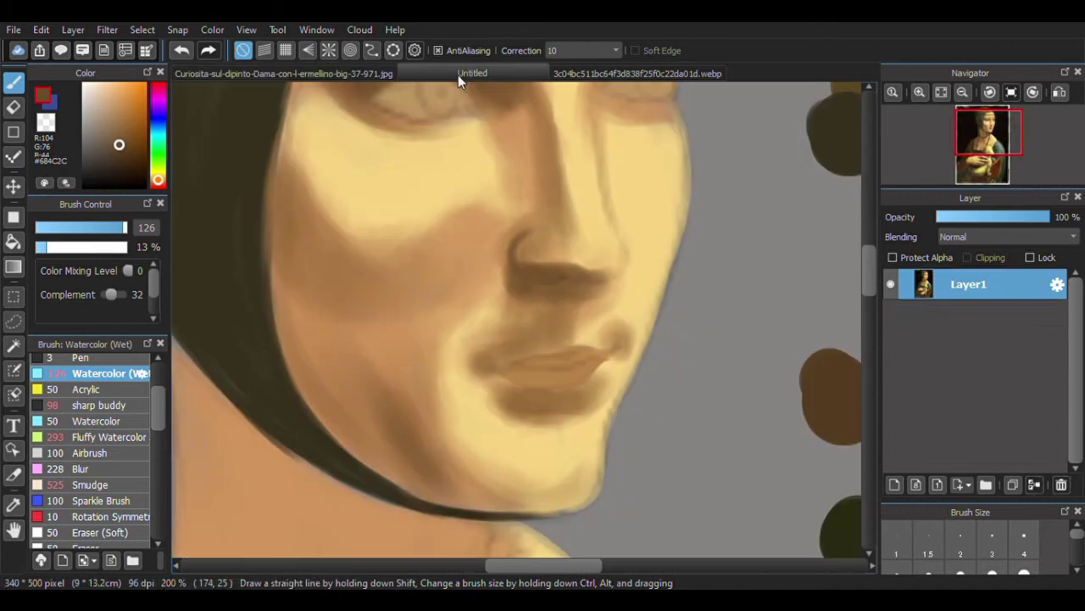
{"action": "left_click", "coordinate": [91, 229]}
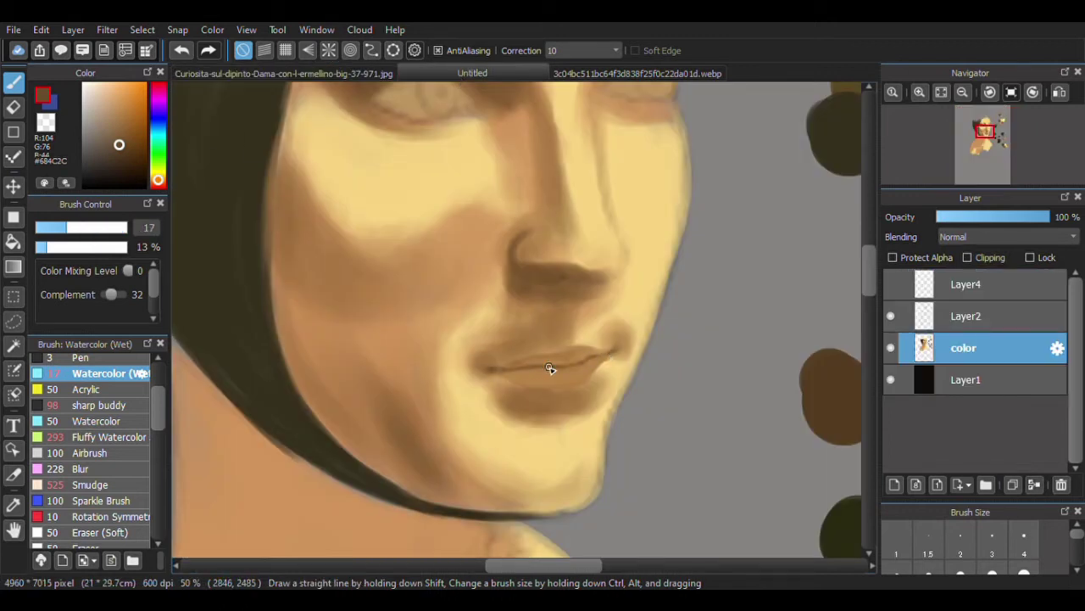
{"action": "left_click_drag", "start_coordinate": [540, 366], "coordinate": [464, 328]}
{"action": "left_click", "coordinate": [471, 246], "text": "alt"}
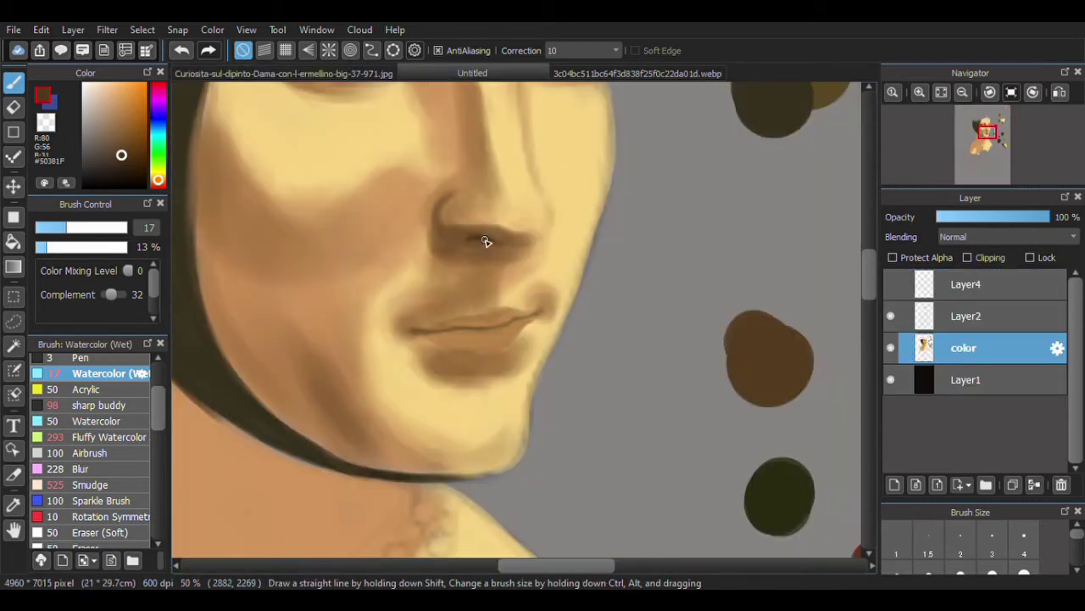
{"action": "left_click", "coordinate": [458, 237], "text": "alt"}
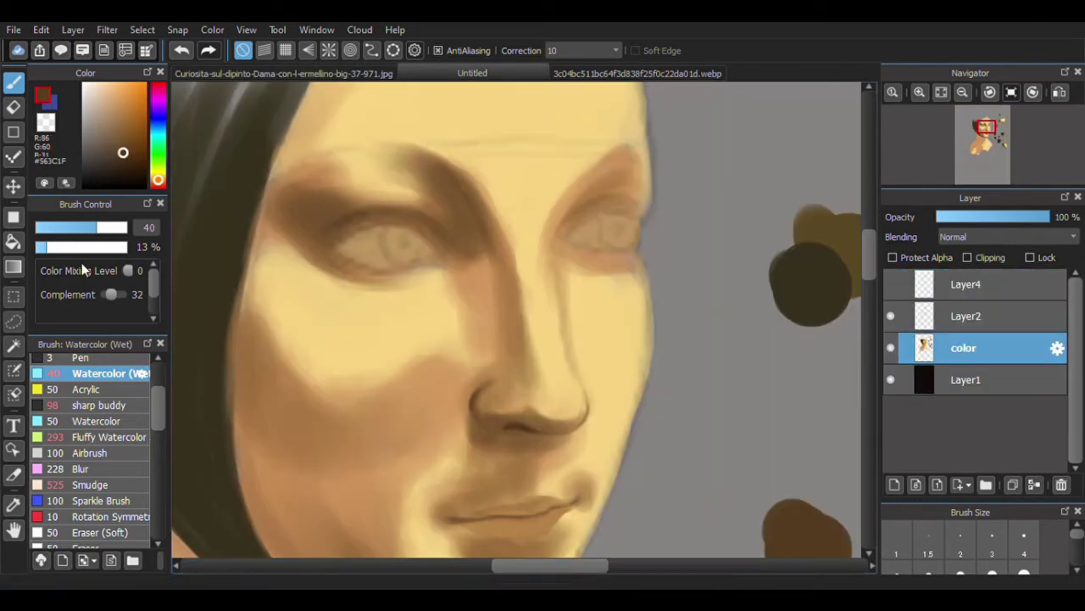
{"action": "left_click", "coordinate": [109, 229]}
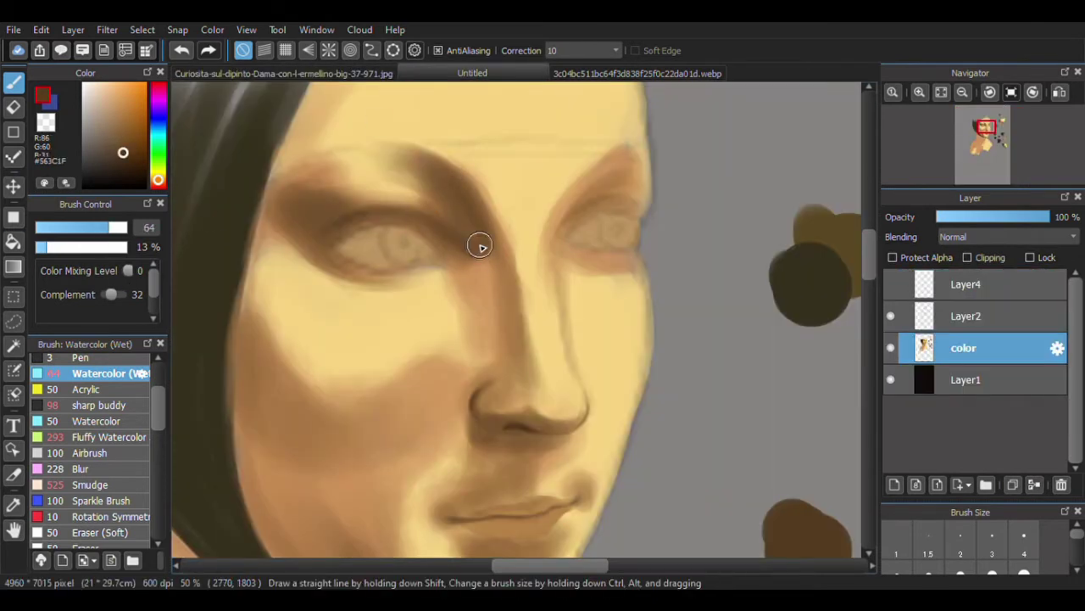
- Darken the nose shadow, check the reference, and enlarge the brush to 108
{"action": "left_click_drag", "start_coordinate": [480, 246], "coordinate": [505, 297]}
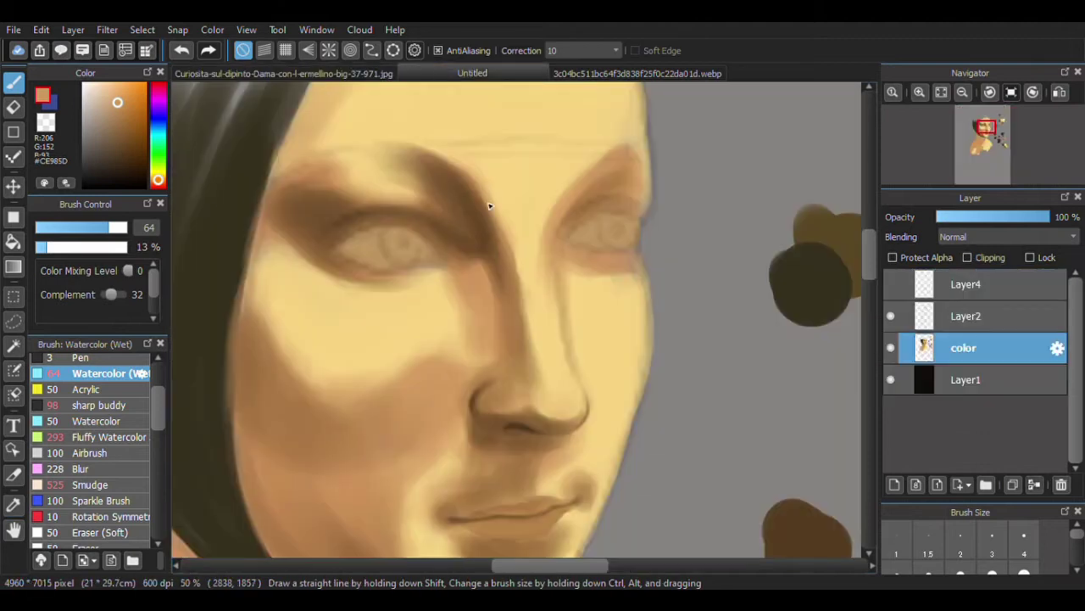
{"action": "left_click", "coordinate": [390, 73]}
{"action": "left_click", "coordinate": [435, 72]}
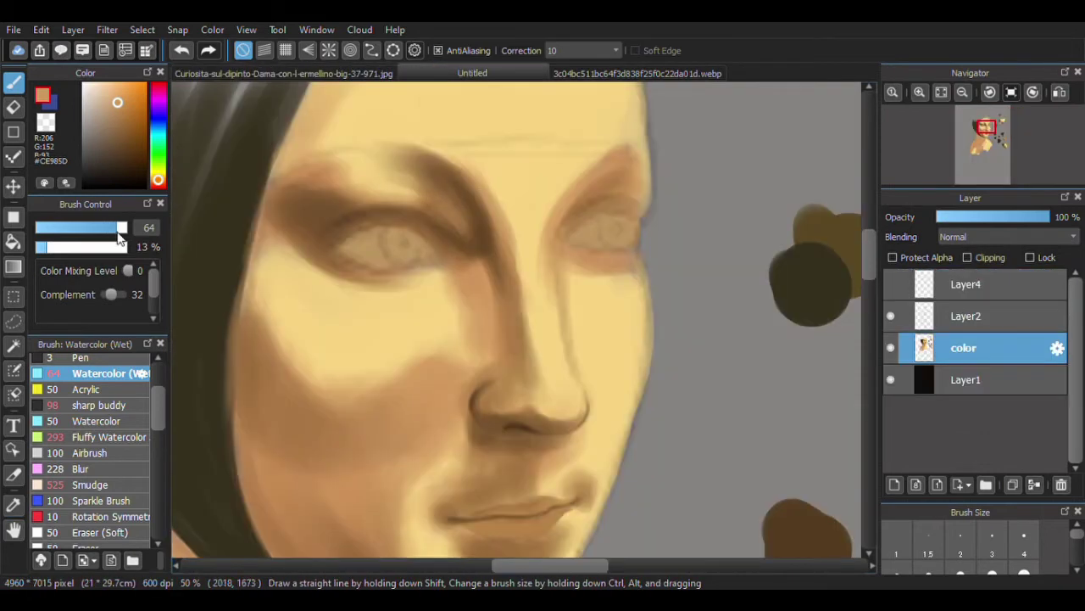
{"action": "left_click", "coordinate": [368, 73]}
{"action": "left_click", "coordinate": [435, 73]}
{"action": "left_click_drag", "start_coordinate": [202, 236], "coordinate": [193, 245]}
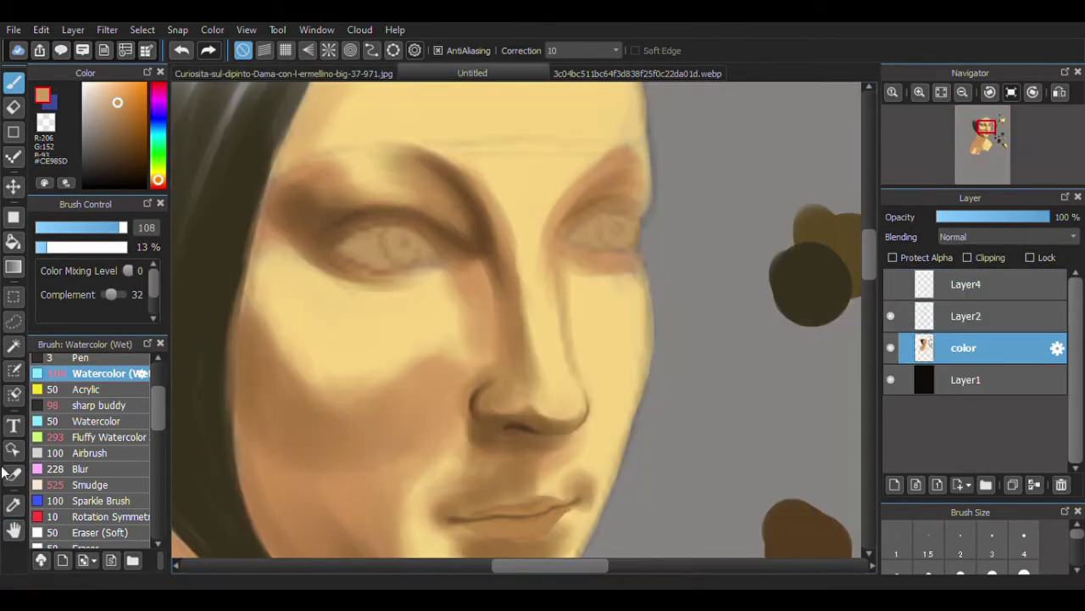
- Lighten the skin around the eye with light yellow at brush size 44
{"action": "left_click", "coordinate": [373, 73]}
{"action": "left_click", "coordinate": [472, 72]}
{"action": "mouse_move", "coordinate": [339, 227]}
{"action": "left_mouse_down"}
{"action": "mouse_move", "coordinate": [435, 243]}
{"action": "mouse_move", "coordinate": [424, 243]}
{"action": "left_mouse_up"}
{"action": "left_click", "coordinate": [373, 73]}
{"action": "left_click", "coordinate": [474, 73]}
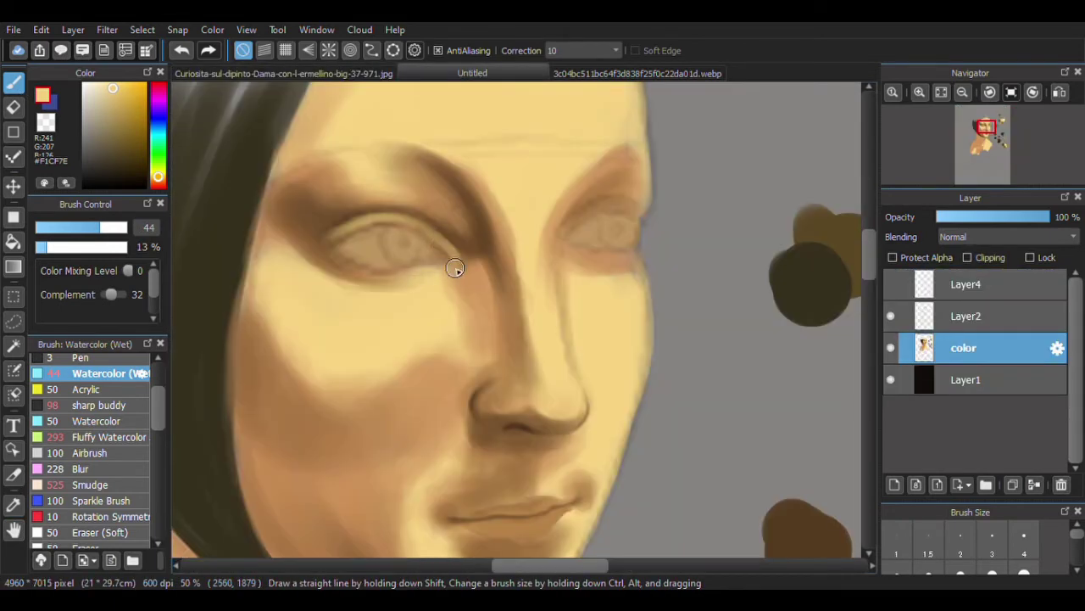
{"action": "left_click", "coordinate": [373, 73]}
{"action": "left_click", "coordinate": [472, 73]}
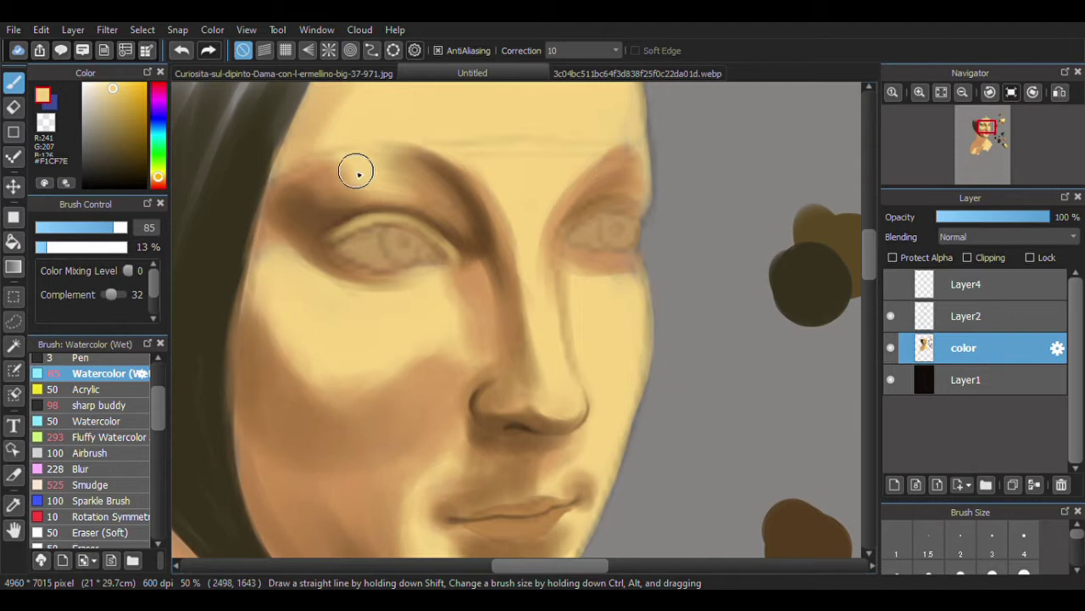
- Paint darker tan with the brush at 191, then pick a darker brown
{"action": "left_click", "coordinate": [373, 73]}
{"action": "left_click", "coordinate": [472, 73]}
{"action": "left_click", "coordinate": [322, 371], "text": "alt"}
{"action": "left_click_drag", "start_coordinate": [119, 227], "coordinate": [176, 241]}
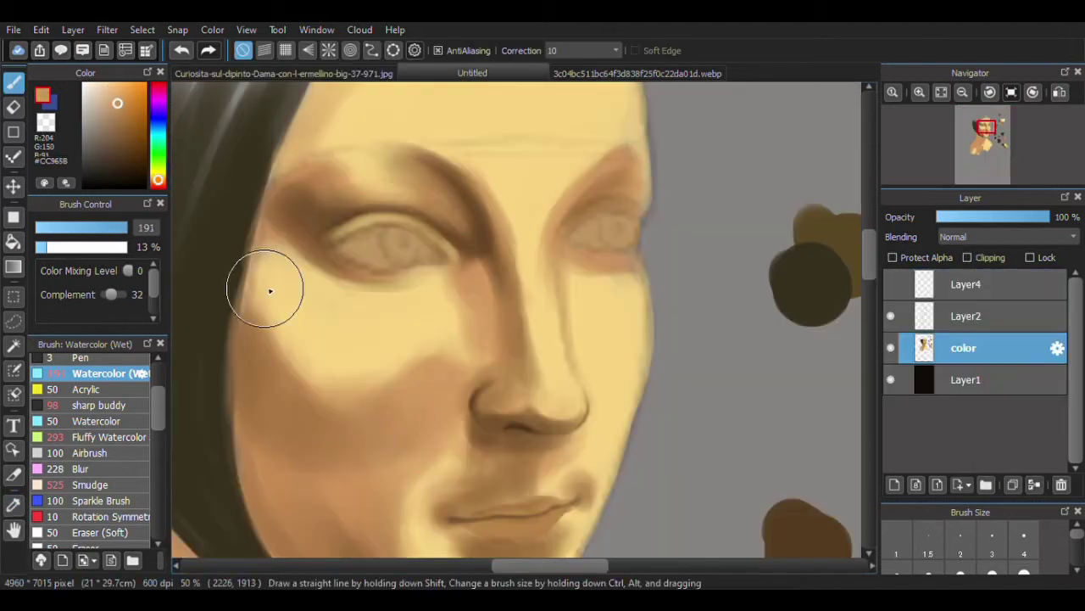
{"action": "left_click", "coordinate": [390, 73]}
{"action": "left_click", "coordinate": [441, 74]}
{"action": "left_click", "coordinate": [318, 416], "text": "alt"}
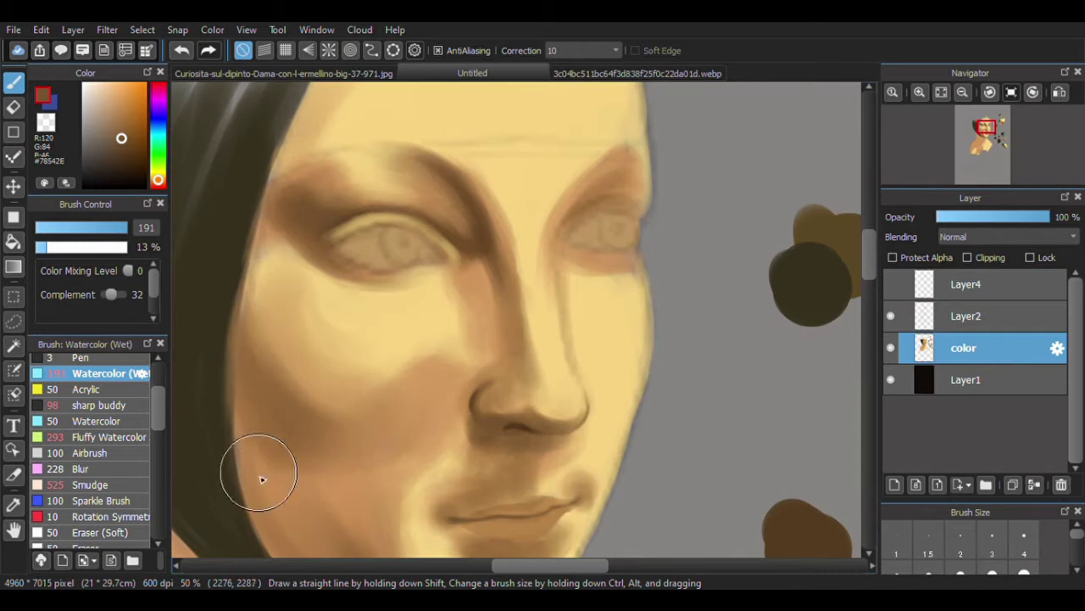
{"action": "scroll", "coordinate": [290, 441], "scroll_direction": "down", "scroll_amount": 3}
- Fit the painting to view, zoom on the mouth and chin, and compare with the reference
{"action": "left_click", "coordinate": [373, 73]}
{"action": "left_click", "coordinate": [472, 73]}
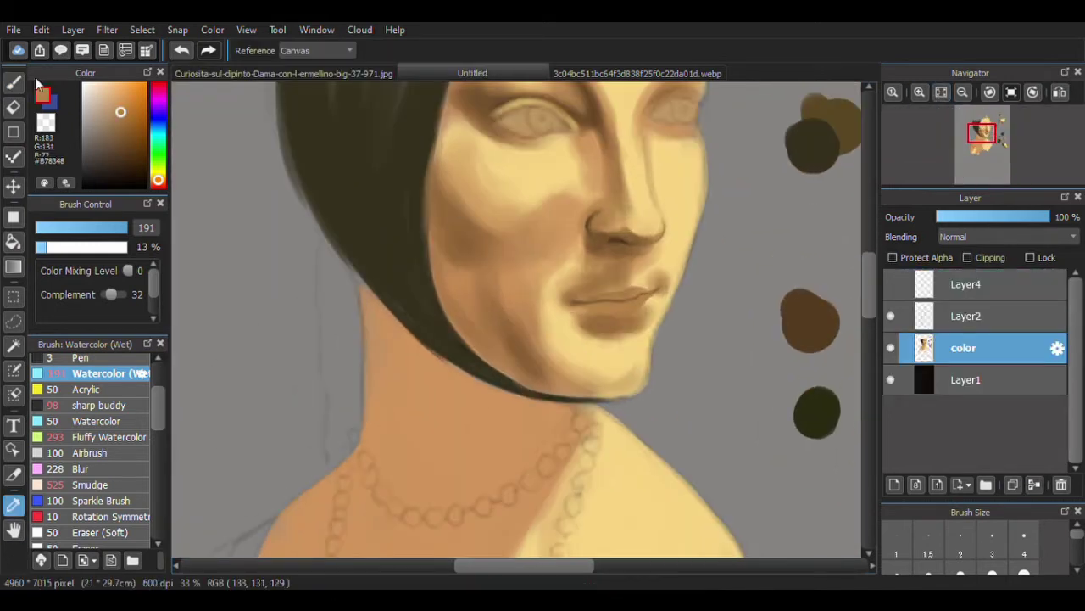
{"action": "left_click", "coordinate": [923, 93]}
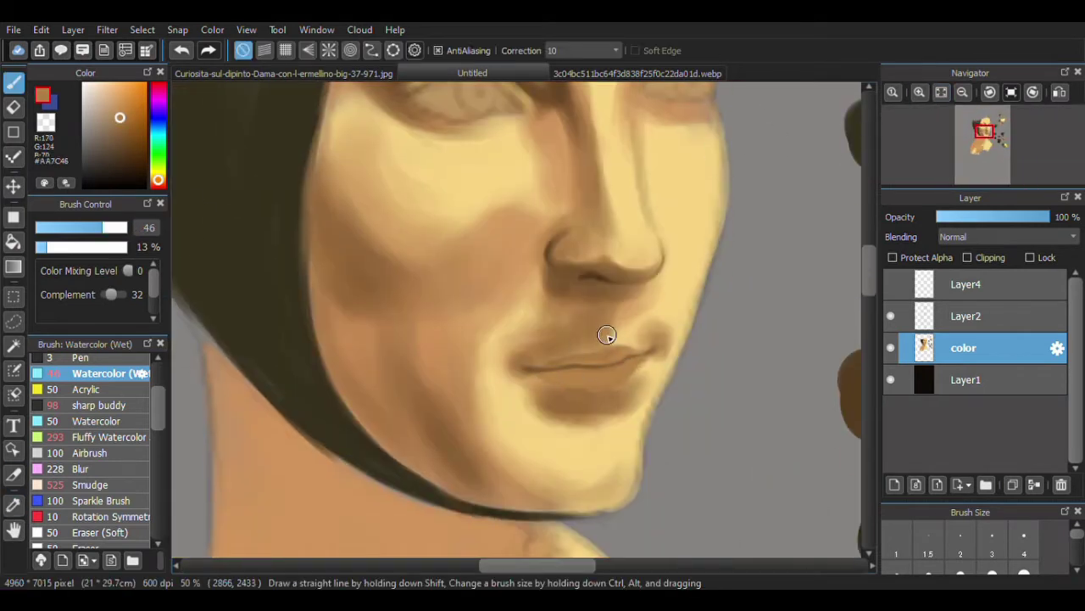
{"action": "left_click", "coordinate": [322, 73]}
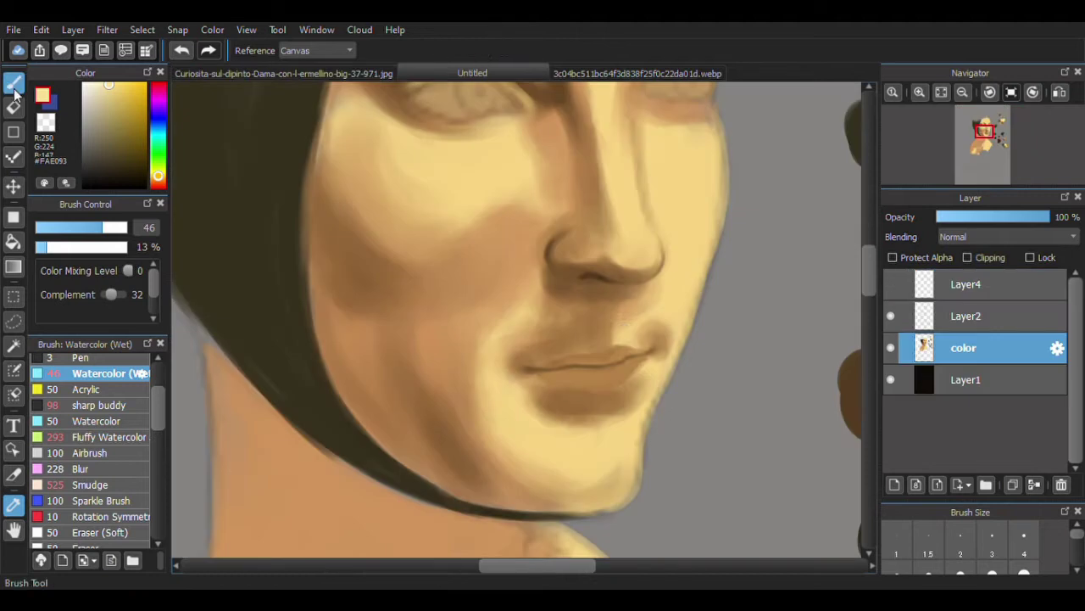
{"action": "left_click", "coordinate": [472, 73]}
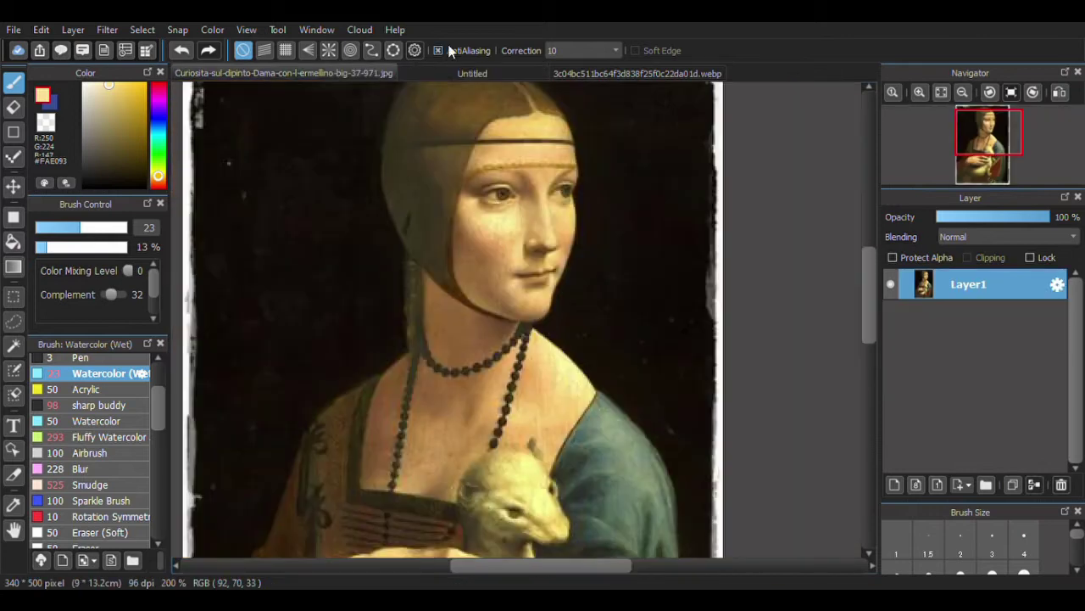
{"action": "left_click", "coordinate": [472, 73]}
{"action": "left_click", "coordinate": [391, 72]}
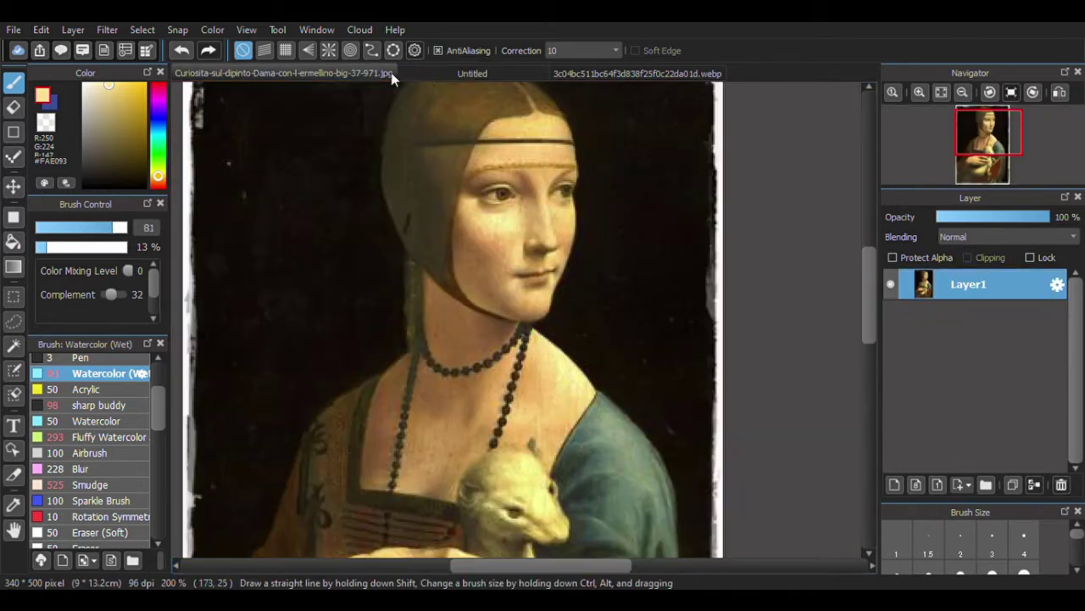
{"action": "left_click", "coordinate": [472, 73]}
{"action": "left_click", "coordinate": [368, 72]}
{"action": "left_click", "coordinate": [489, 75]}
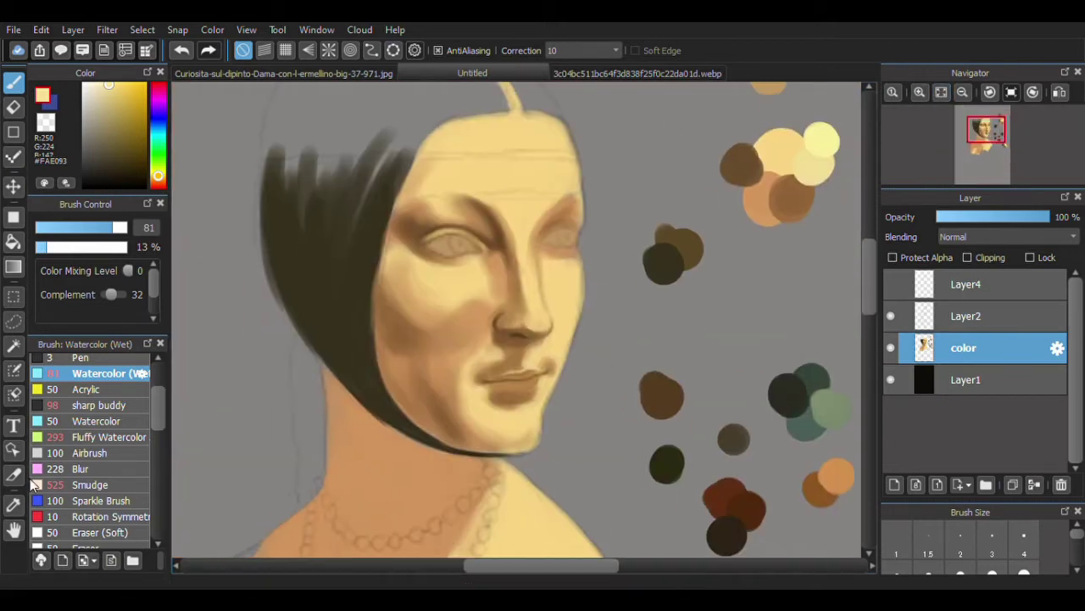
- Eyedrop a dark brown from the canvas and return to the brush near the eye
{"action": "key", "text": "i"}
{"action": "left_click", "coordinate": [661, 187]}
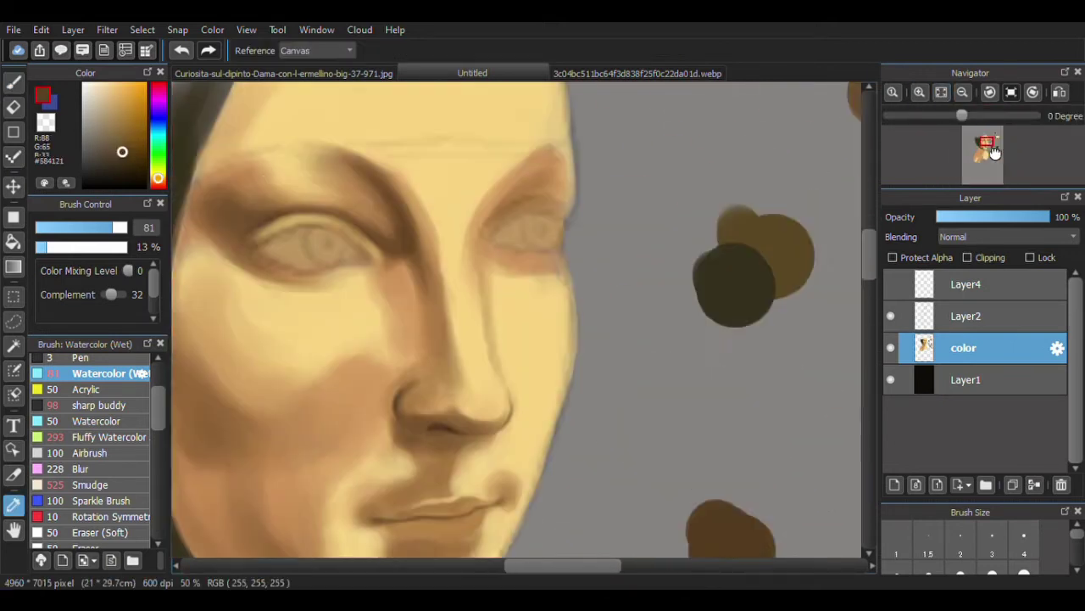
{"action": "left_click_drag", "start_coordinate": [994, 151], "coordinate": [990, 148]}
{"action": "key", "text": "b"}
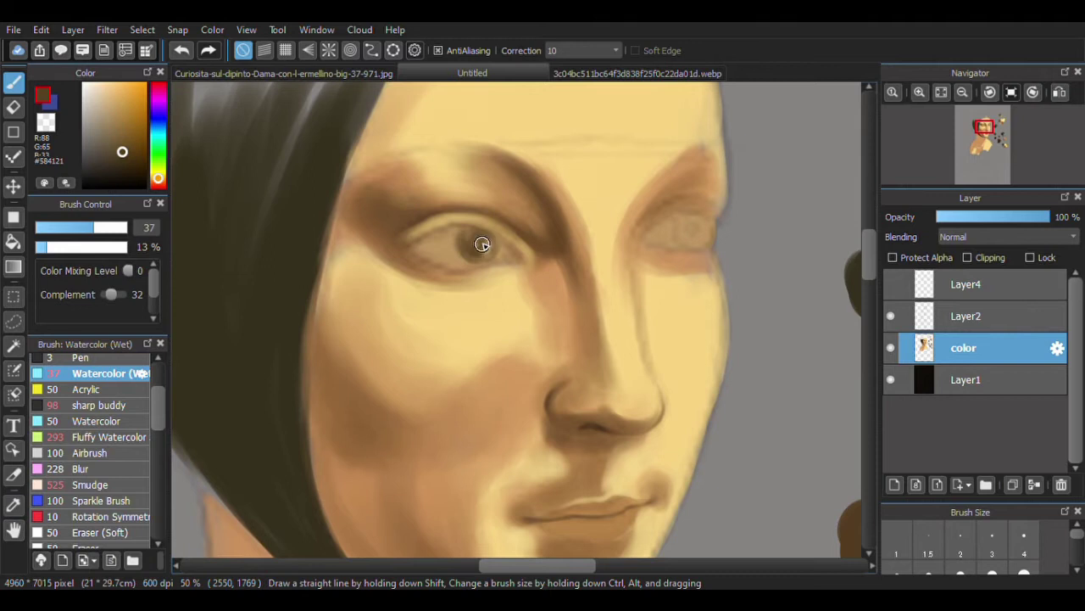
- Paint the dark iris and eye corner with a smaller brush, sampling light yellow and dark brown
{"action": "left_click", "coordinate": [382, 74]}
{"action": "left_click", "coordinate": [458, 73]}
{"action": "left_click_drag", "start_coordinate": [693, 217], "coordinate": [691, 230]}
{"action": "left_click_drag", "start_coordinate": [464, 208], "coordinate": [223, 176]}
{"action": "left_click", "coordinate": [366, 221], "text": "alt"}
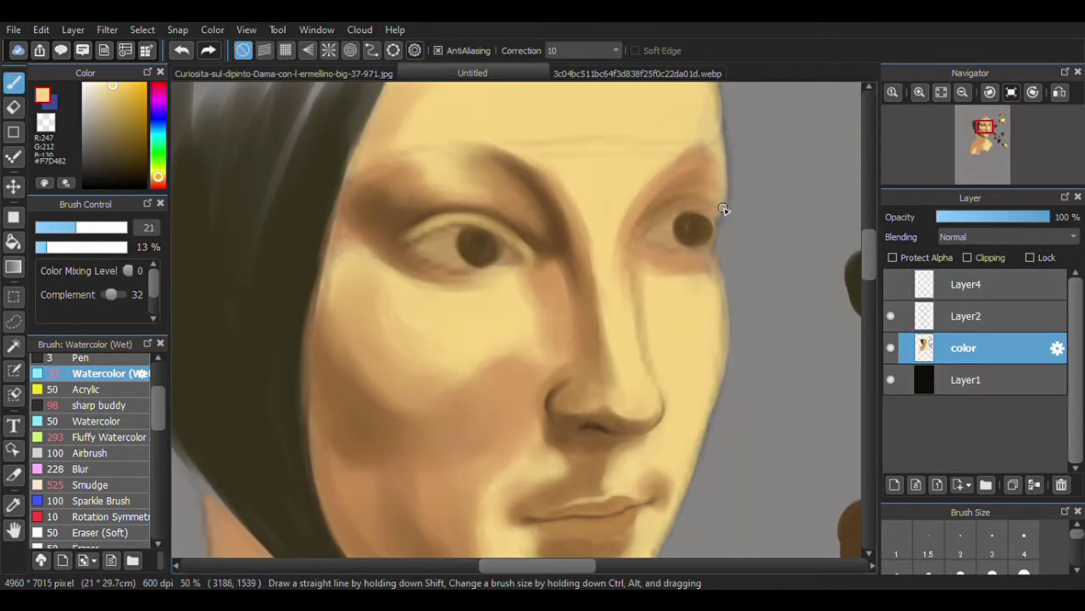
{"action": "left_click", "coordinate": [382, 74]}
{"action": "left_click", "coordinate": [462, 70]}
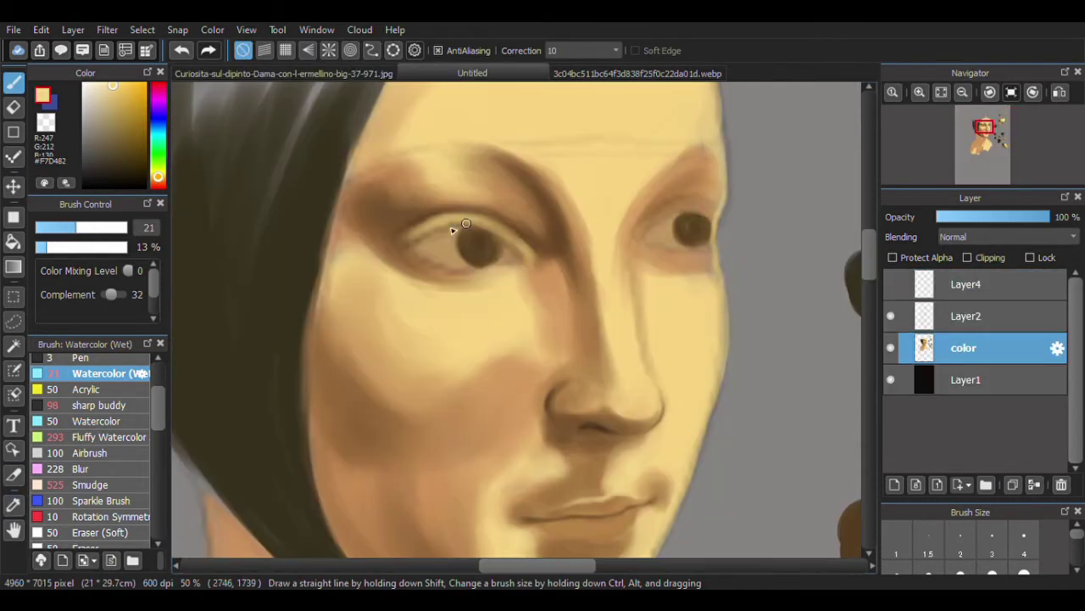
{"action": "left_click", "coordinate": [625, 226], "text": "alt"}
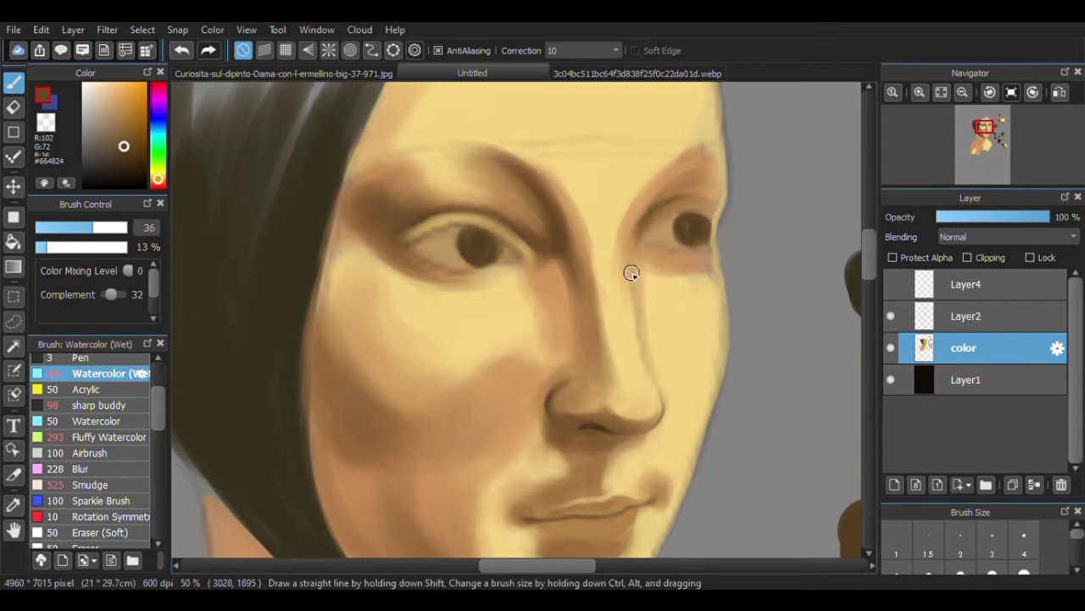
- Compare the eyes with the reference and sample the light yellow skin colour
{"action": "left_click", "coordinate": [381, 74]}
{"action": "left_click", "coordinate": [466, 73]}
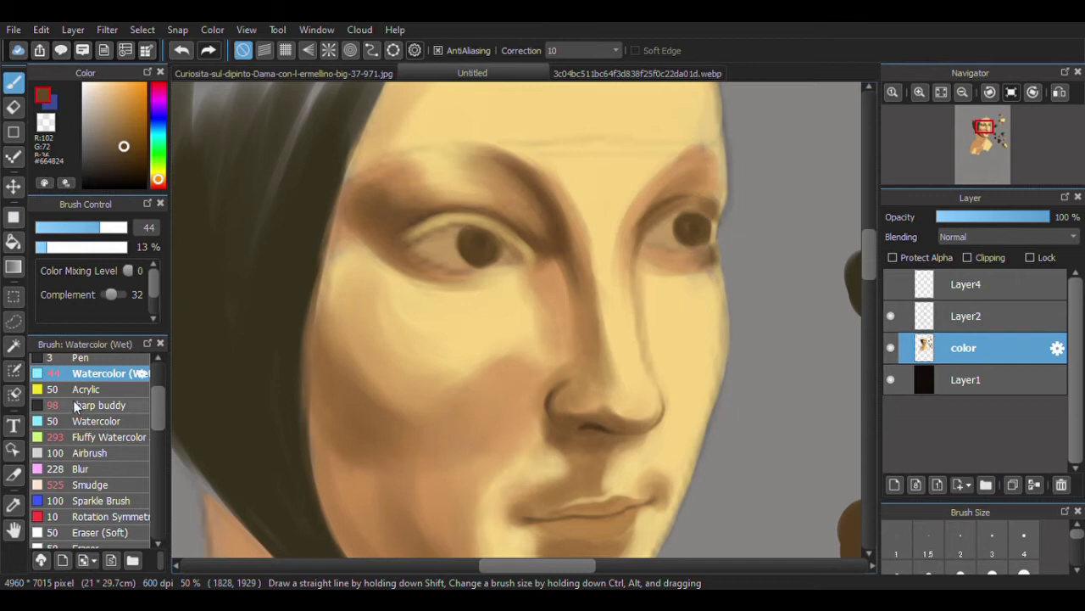
{"action": "left_click", "coordinate": [423, 75]}
{"action": "left_click", "coordinate": [471, 73]}
{"action": "left_click", "coordinate": [375, 72]}
{"action": "left_click", "coordinate": [472, 73]}
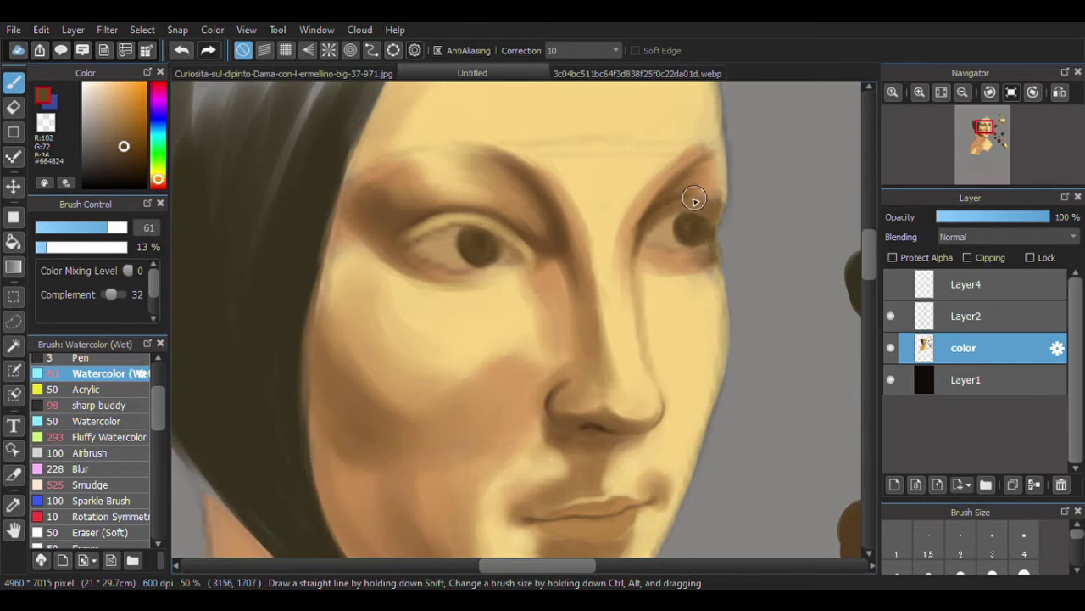
{"action": "left_click", "coordinate": [703, 247], "text": "alt"}
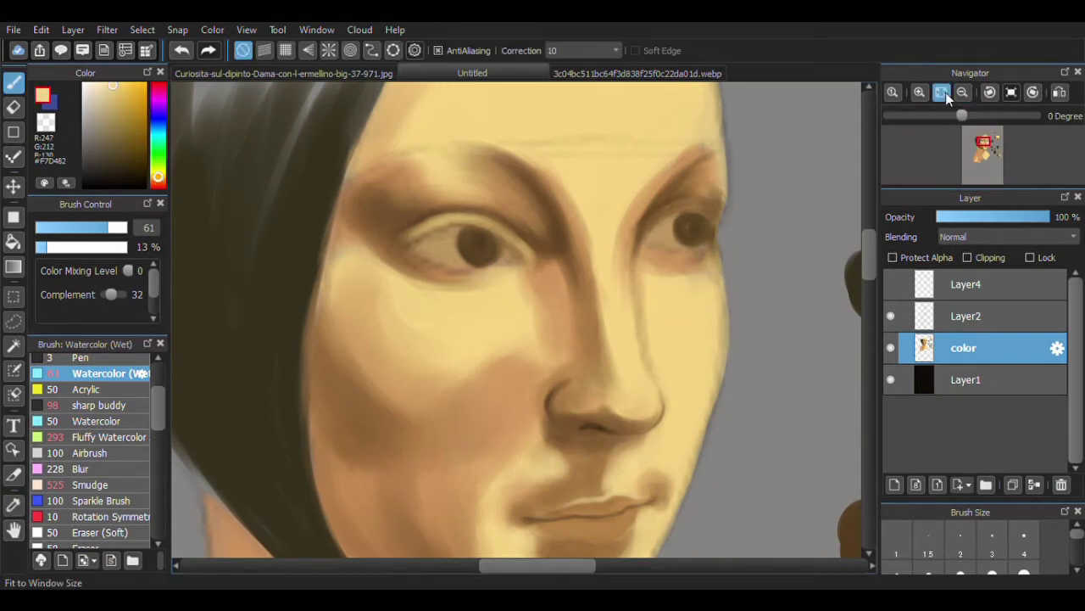
- Compare the face study against the reference painting
{"action": "scroll", "coordinate": [714, 258], "scroll_direction": "down", "scroll_amount": 5}
{"action": "scroll", "coordinate": [356, 81], "scroll_direction": "up", "scroll_amount": 5}
{"action": "left_click", "coordinate": [357, 76]}
{"action": "left_click", "coordinate": [458, 76]}
{"action": "left_click", "coordinate": [373, 73]}
{"action": "left_click", "coordinate": [472, 73]}
- Pick a pale skin tone from the swatches and return to the brush
{"action": "left_click", "coordinate": [13, 503]}
{"action": "left_click", "coordinate": [993, 125]}
{"action": "left_click", "coordinate": [848, 179]}
{"action": "scroll", "coordinate": [848, 180], "scroll_direction": "down", "scroll_amount": 5}
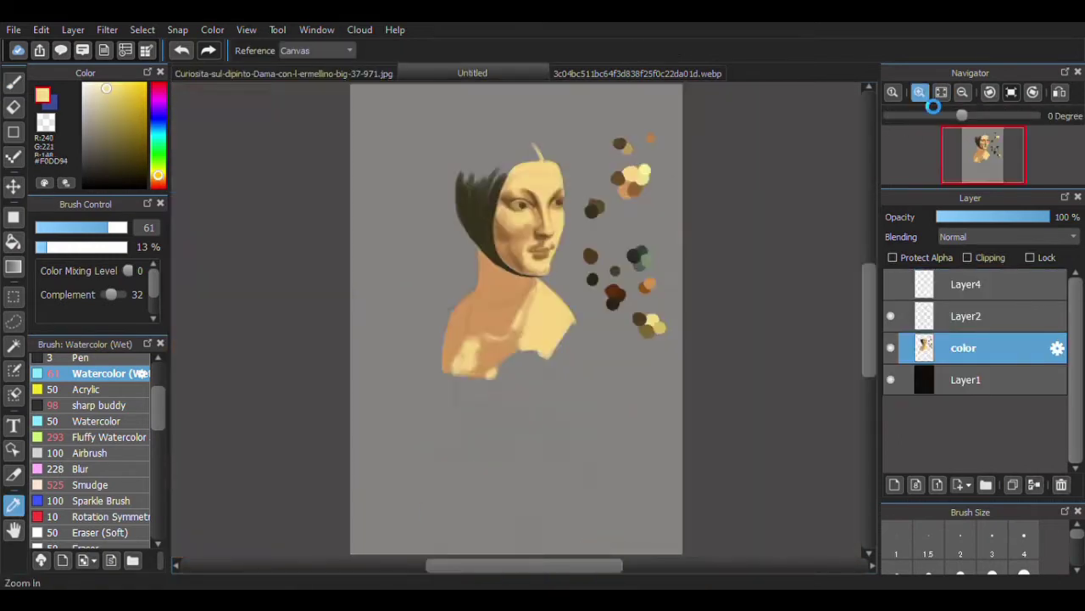
{"action": "scroll", "coordinate": [527, 229], "scroll_direction": "up", "scroll_amount": 4}
{"action": "key", "text": "b"}
- Lighten the shadow under the eye and cheek with a slightly smaller Watercolor (Wet) brush
{"action": "left_click_drag", "start_coordinate": [527, 229], "coordinate": [459, 292]}
{"action": "left_click_drag", "start_coordinate": [617, 307], "coordinate": [507, 250]}
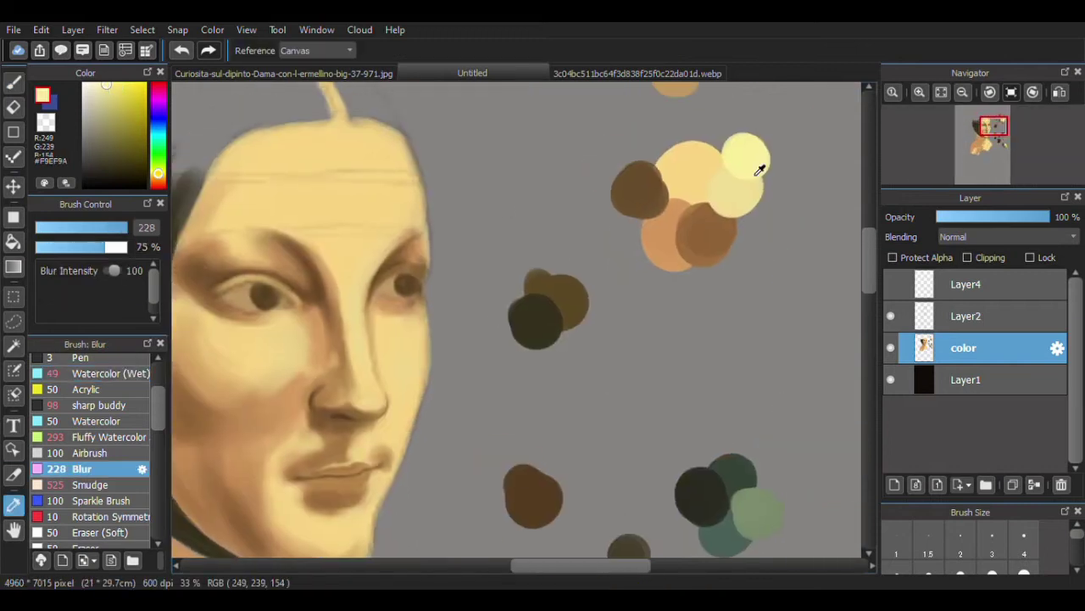
{"action": "left_click", "coordinate": [102, 371]}
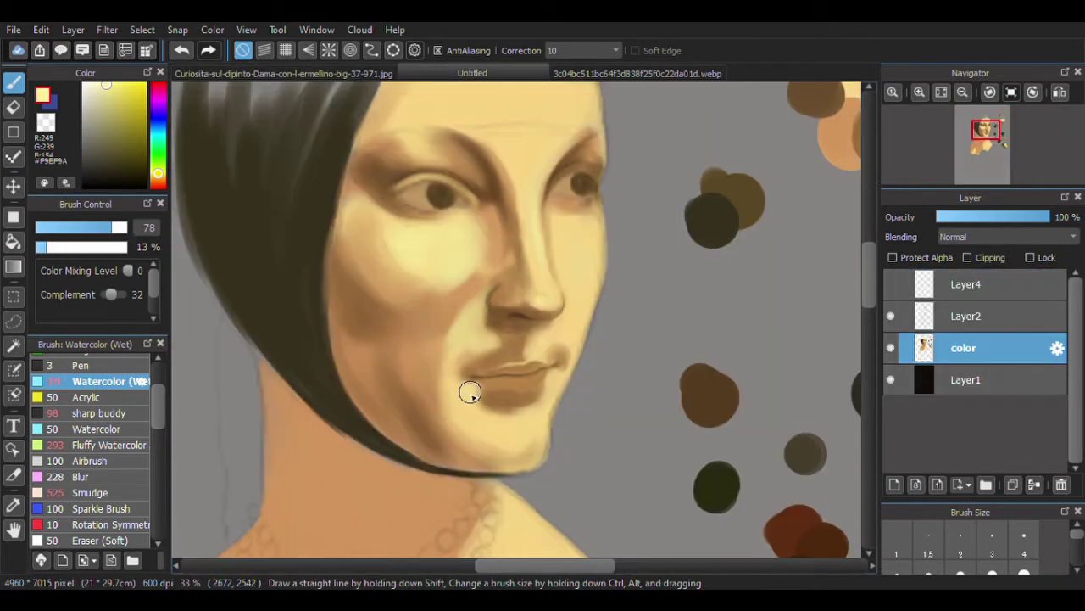
{"action": "left_click", "coordinate": [285, 73]}
{"action": "left_click", "coordinate": [472, 73]}
{"action": "left_click", "coordinate": [377, 73]}
{"action": "left_click", "coordinate": [509, 71]}
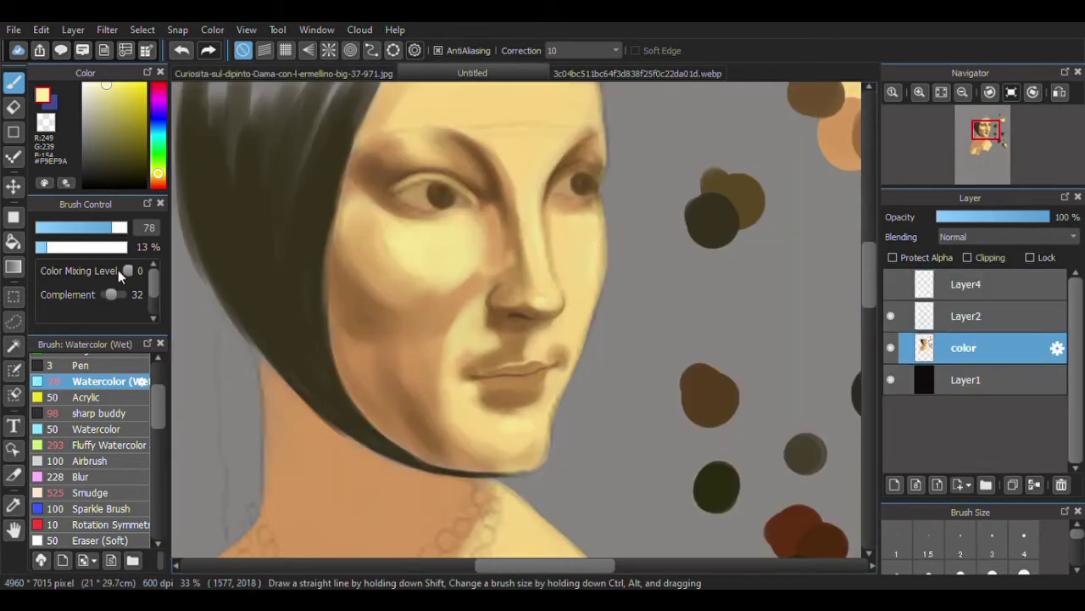
- Warm the cheek with orange, then sample warm and light yellow skin tones from it
{"action": "left_click_drag", "start_coordinate": [468, 317], "coordinate": [390, 303]}
{"action": "left_click", "coordinate": [373, 73]}
{"action": "left_click", "coordinate": [444, 71]}
{"action": "left_click", "coordinate": [375, 252], "text": "alt"}
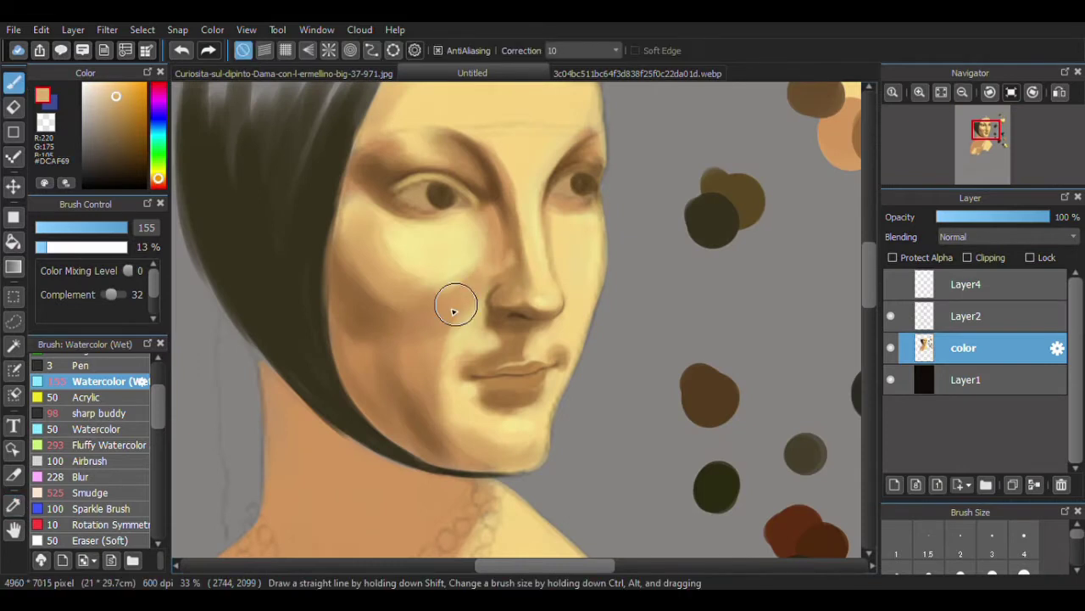
{"action": "left_click", "coordinate": [465, 264], "text": "alt"}
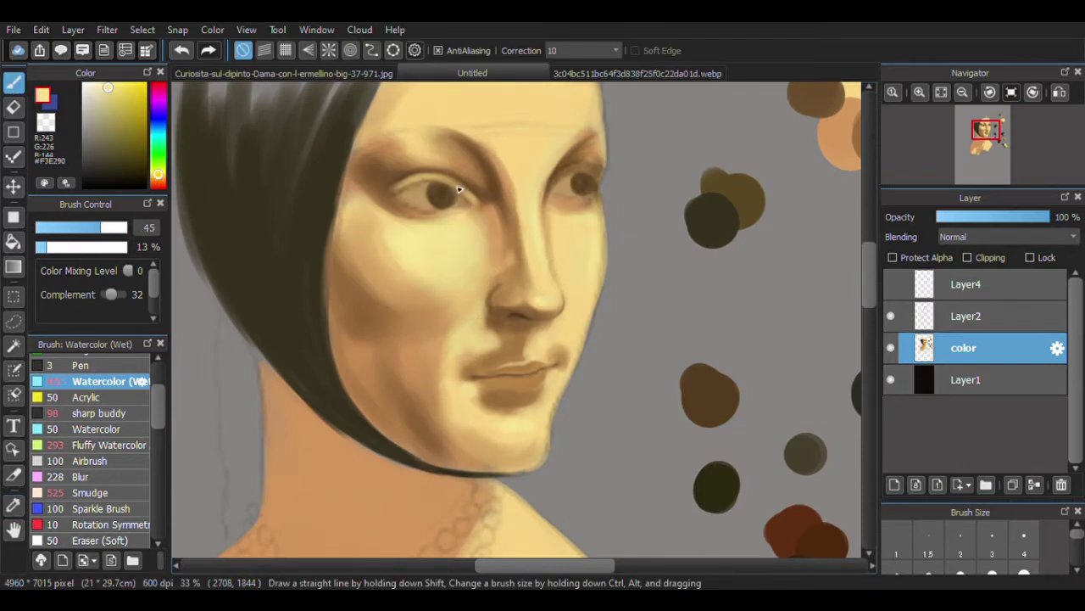
{"action": "left_click", "coordinate": [373, 73]}
{"action": "left_click", "coordinate": [450, 76]}
- Reduce the brush size to 41 and sample a pale skin tone from the cheek
{"action": "left_click", "coordinate": [373, 72]}
{"action": "left_click", "coordinate": [472, 73]}
{"action": "left_click", "coordinate": [373, 73]}
{"action": "left_click", "coordinate": [473, 73]}
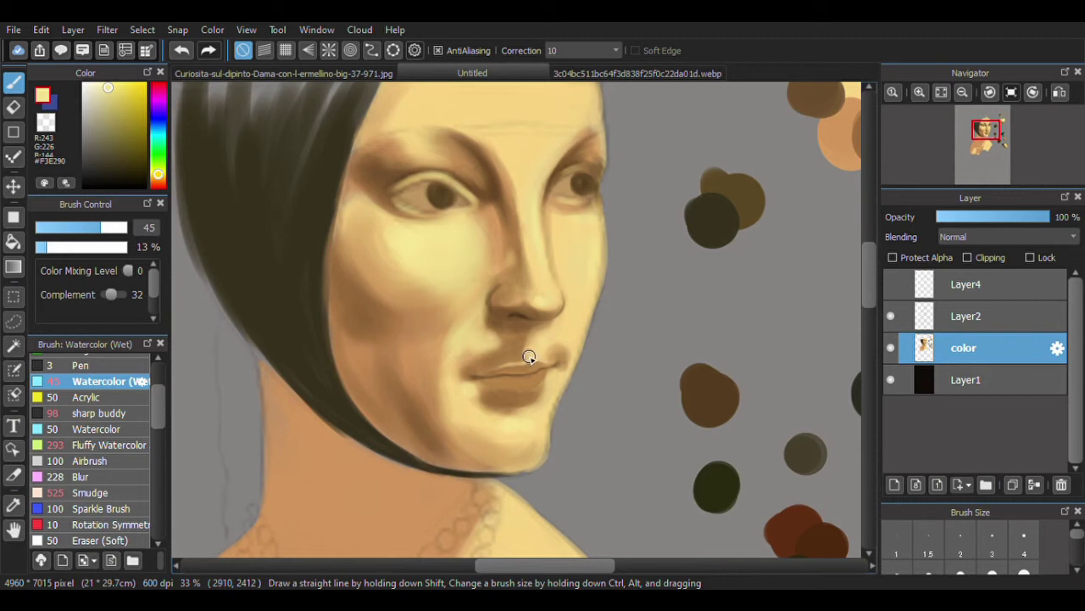
{"action": "left_click", "coordinate": [366, 73]}
{"action": "key", "text": "ctrl+Tab"}
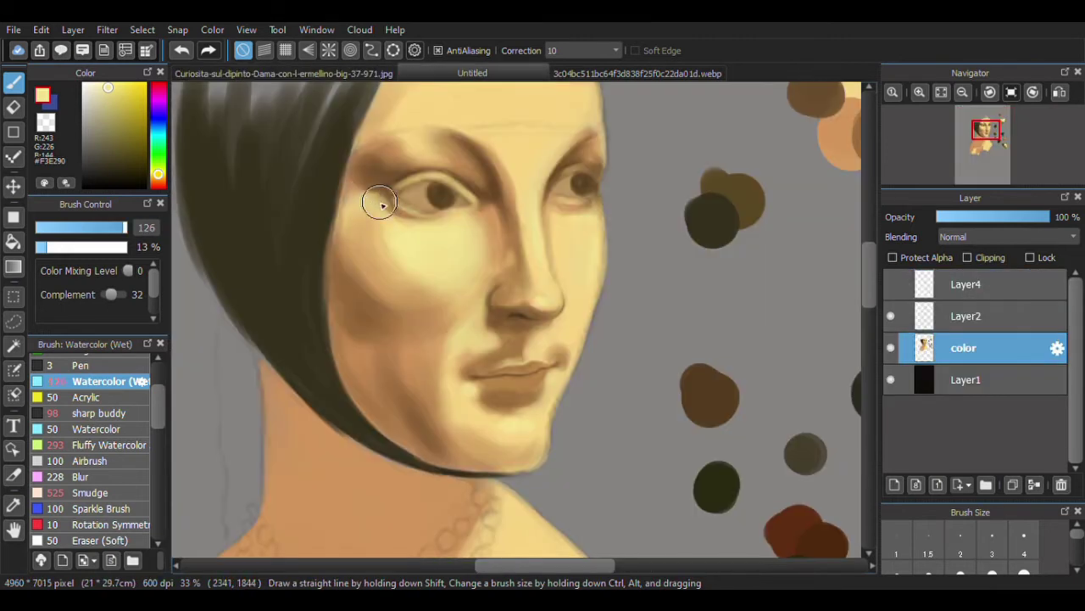
{"action": "left_click", "coordinate": [96, 227]}
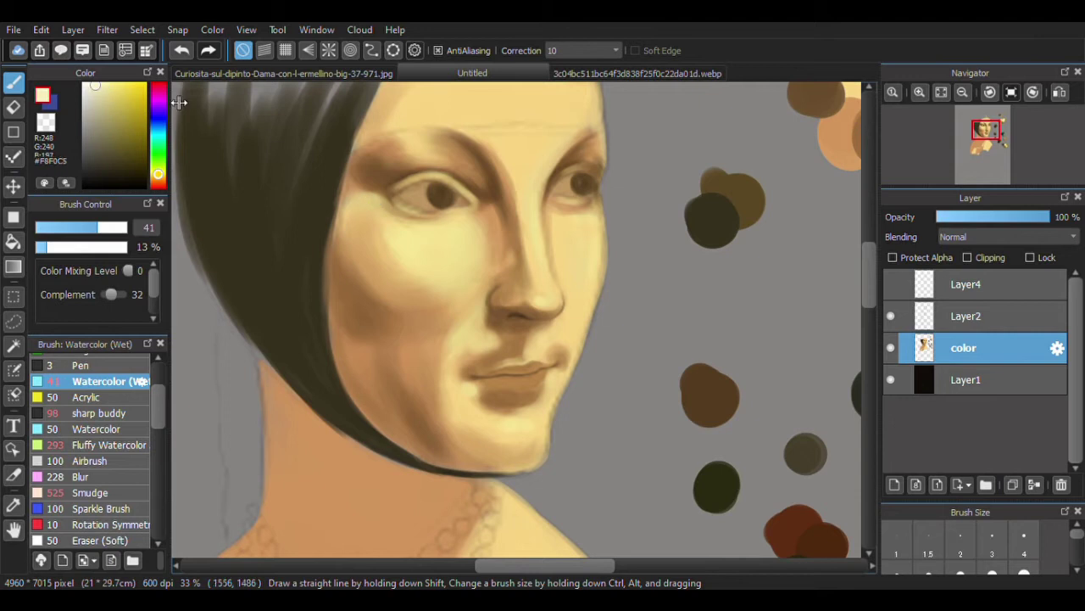
{"action": "left_click", "coordinate": [356, 73]}
{"action": "left_click", "coordinate": [446, 72]}
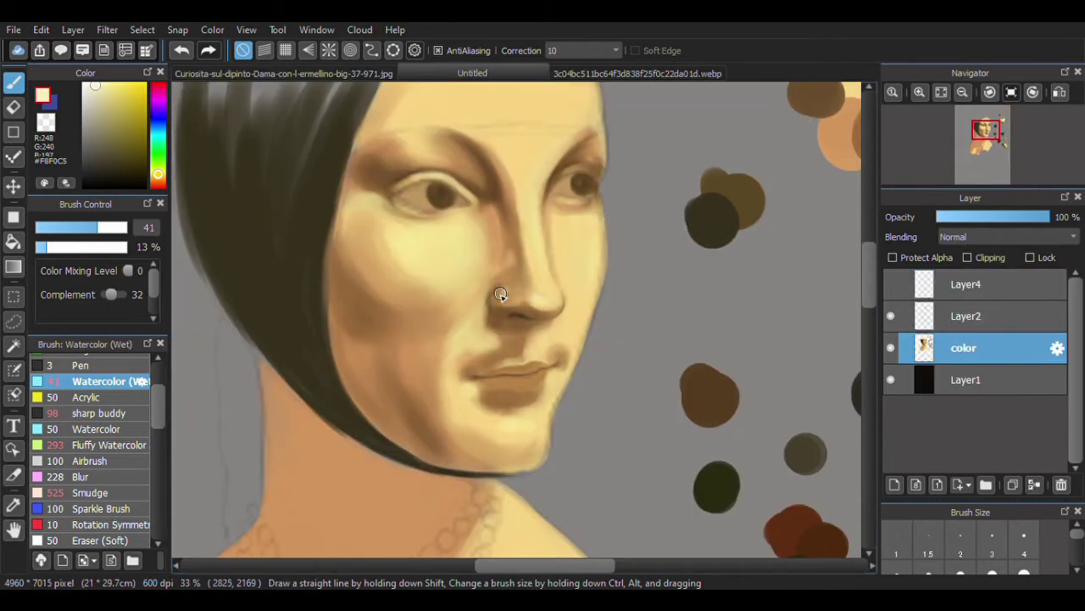
{"action": "left_click", "coordinate": [397, 244], "text": "alt"}
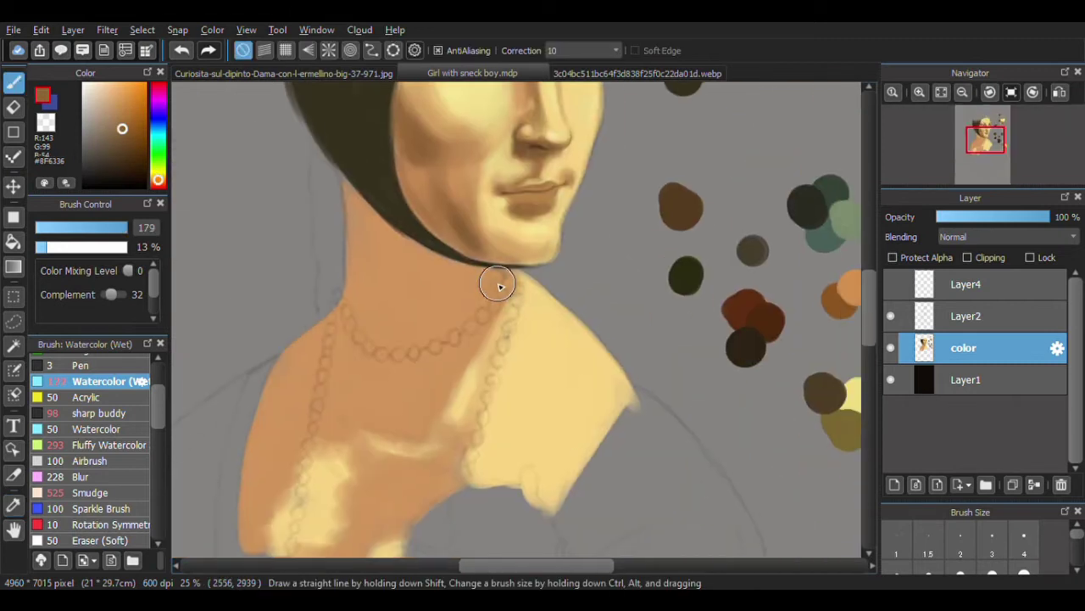
- Soften the neck shading under the jaw and darken the left edge of neck and shoulder
{"action": "mouse_move", "coordinate": [499, 286]}
{"action": "left_mouse_down"}
{"action": "mouse_move", "coordinate": [407, 262]}
{"action": "mouse_move", "coordinate": [484, 286]}
{"action": "mouse_move", "coordinate": [441, 293]}
{"action": "mouse_move", "coordinate": [491, 303]}
{"action": "mouse_move", "coordinate": [416, 298]}
{"action": "mouse_move", "coordinate": [467, 297]}
{"action": "mouse_move", "coordinate": [382, 334]}
{"action": "left_mouse_up"}
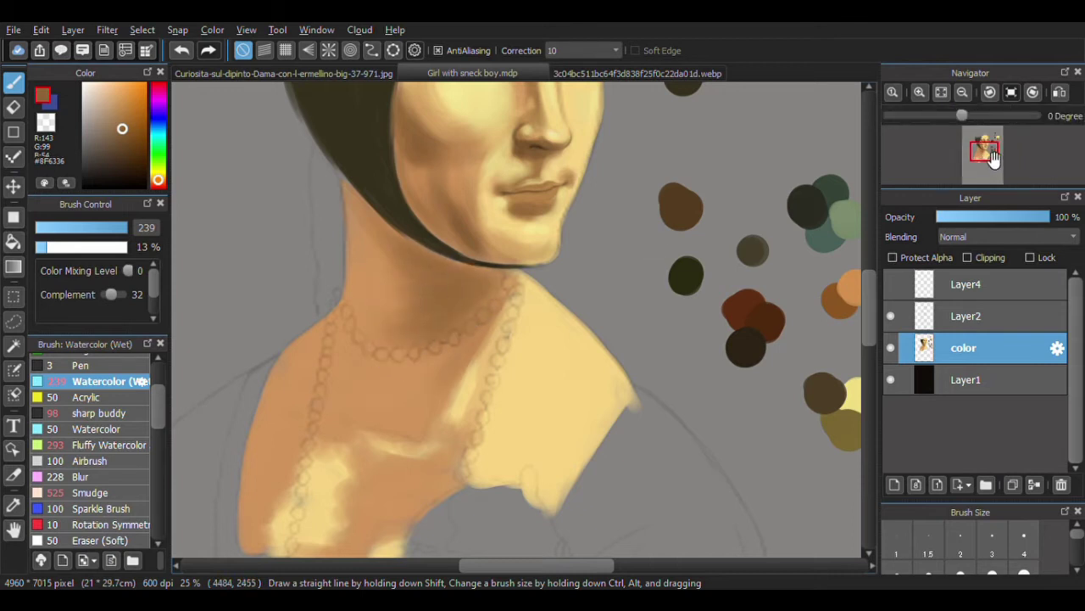
{"action": "left_click", "coordinate": [996, 159]}
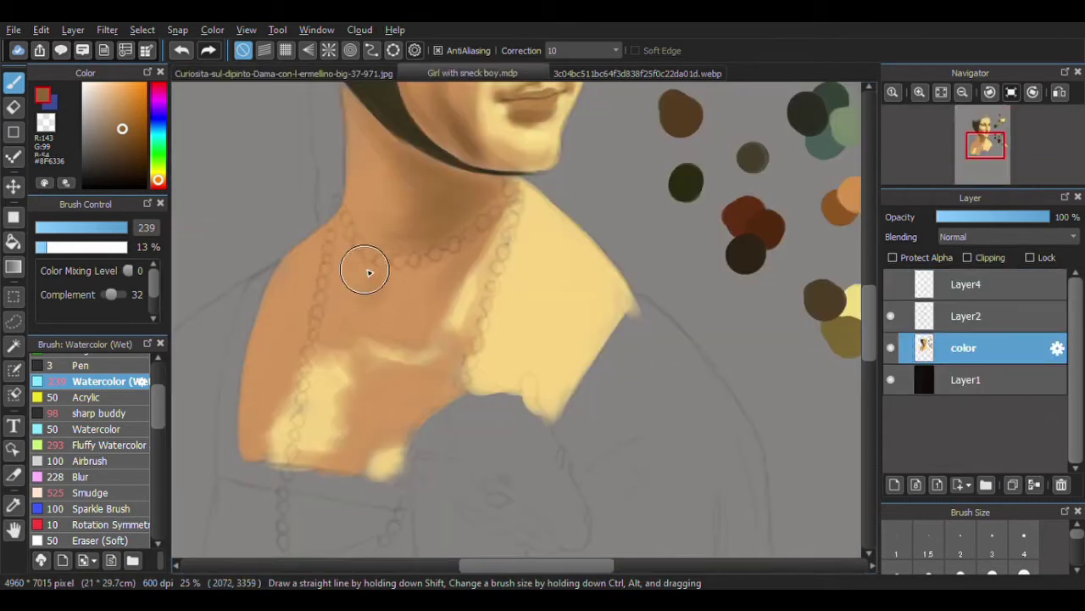
{"action": "mouse_move", "coordinate": [363, 272]}
{"action": "left_mouse_down"}
{"action": "mouse_move", "coordinate": [345, 236]}
{"action": "mouse_move", "coordinate": [407, 249]}
{"action": "mouse_move", "coordinate": [395, 242]}
{"action": "mouse_move", "coordinate": [492, 213]}
{"action": "mouse_move", "coordinate": [439, 291]}
{"action": "mouse_move", "coordinate": [266, 320]}
{"action": "mouse_move", "coordinate": [288, 390]}
{"action": "mouse_move", "coordinate": [270, 358]}
{"action": "left_mouse_up"}
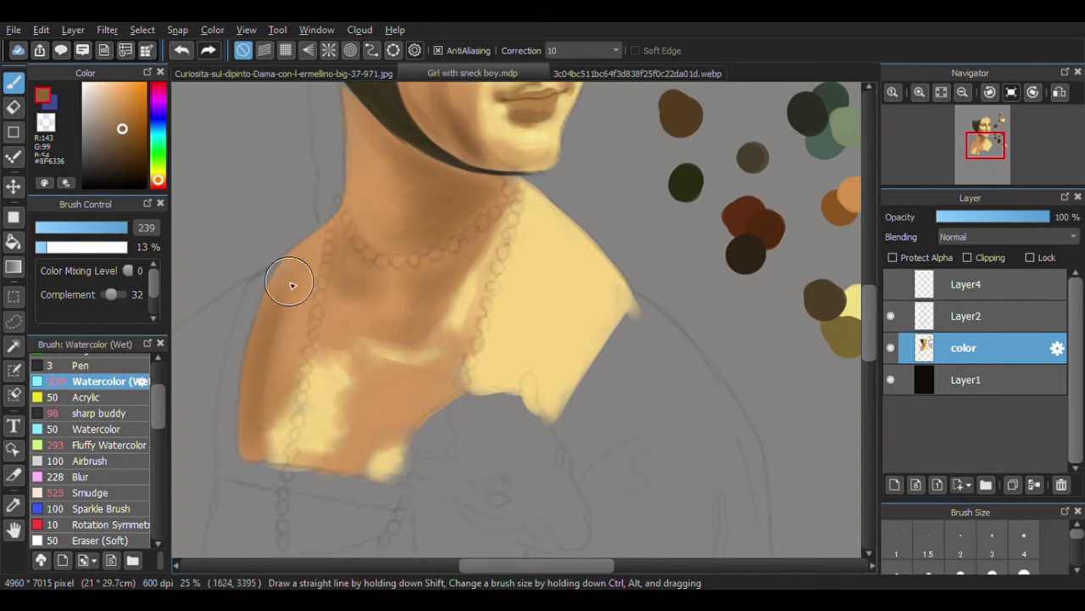
{"action": "mouse_move", "coordinate": [342, 130]}
{"action": "left_mouse_down"}
{"action": "mouse_move", "coordinate": [351, 138]}
{"action": "mouse_move", "coordinate": [317, 240]}
{"action": "mouse_move", "coordinate": [249, 370]}
{"action": "mouse_move", "coordinate": [288, 320]}
{"action": "left_mouse_up"}
{"action": "left_click", "coordinate": [284, 73]}
{"action": "left_click", "coordinate": [473, 73]}
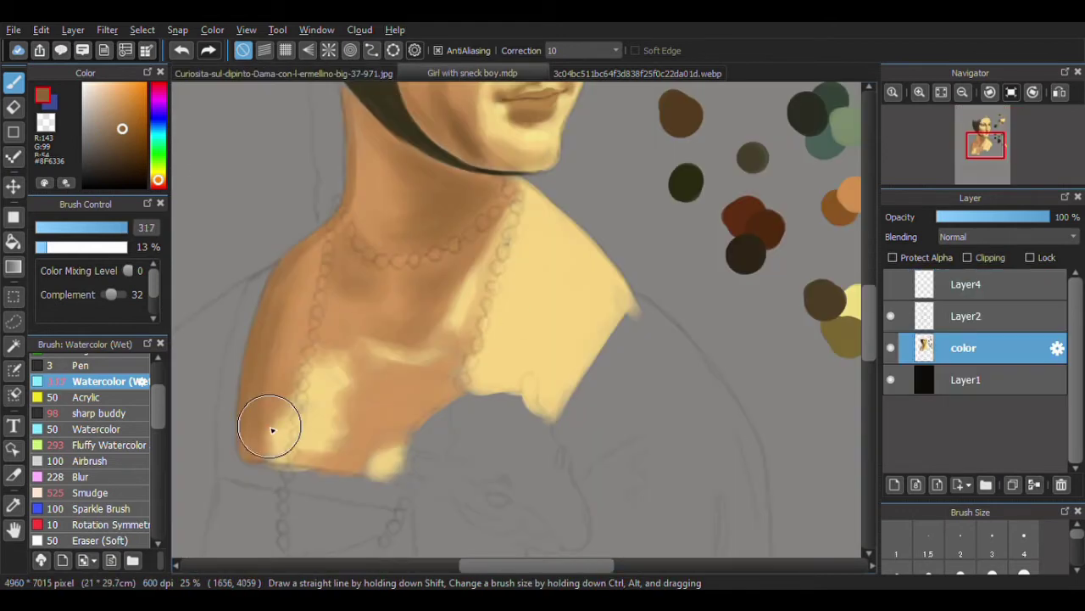
{"action": "left_click", "coordinate": [343, 75]}
{"action": "left_click", "coordinate": [450, 73]}
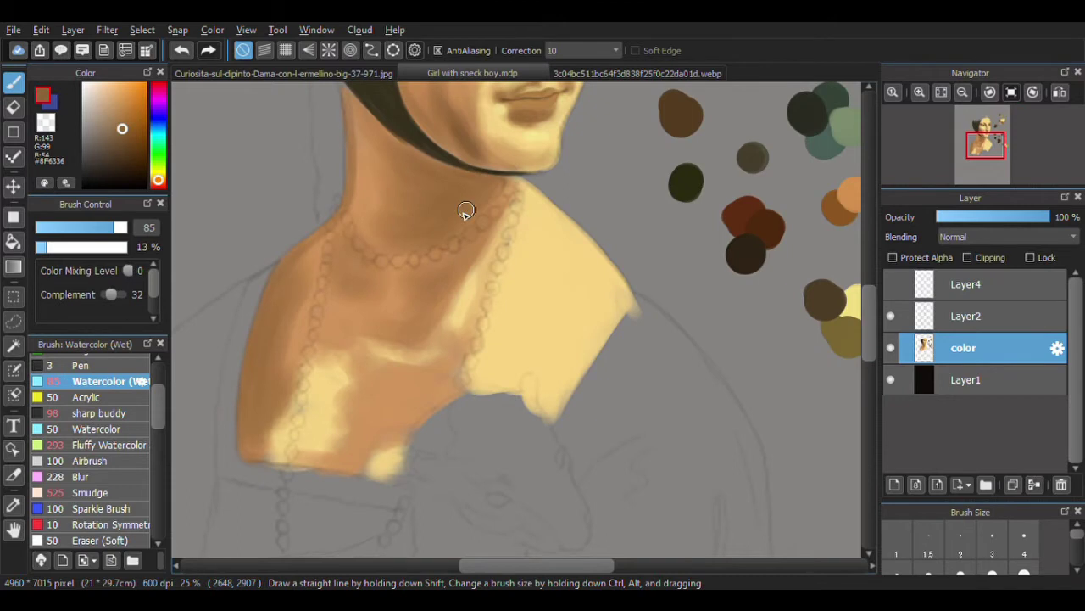
- Darken the lower neck with tan and blend it into the shoulder shading
{"action": "left_click", "coordinate": [381, 74]}
{"action": "left_click", "coordinate": [472, 73]}
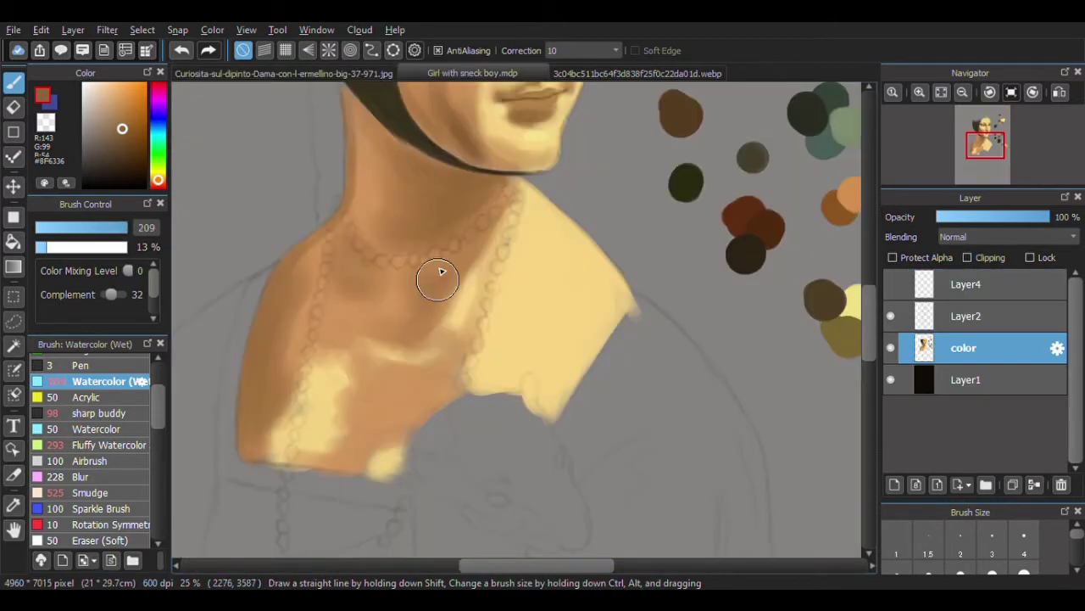
{"action": "left_click", "coordinate": [373, 73]}
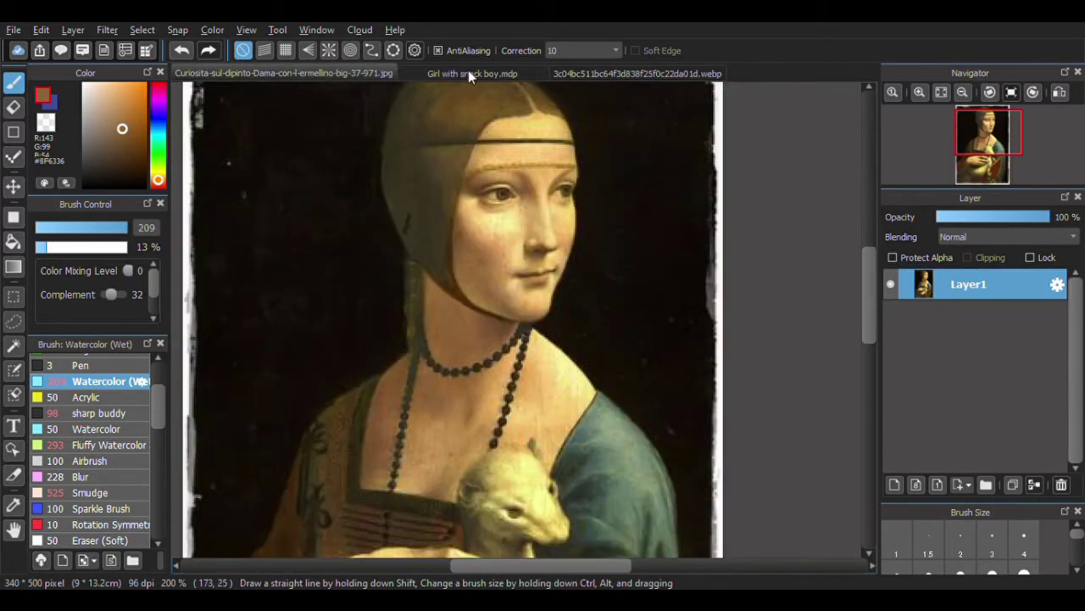
{"action": "left_click", "coordinate": [472, 73]}
{"action": "mouse_move", "coordinate": [365, 441]}
{"action": "left_mouse_down"}
{"action": "mouse_move", "coordinate": [424, 387]}
{"action": "mouse_move", "coordinate": [399, 416]}
{"action": "left_mouse_up"}
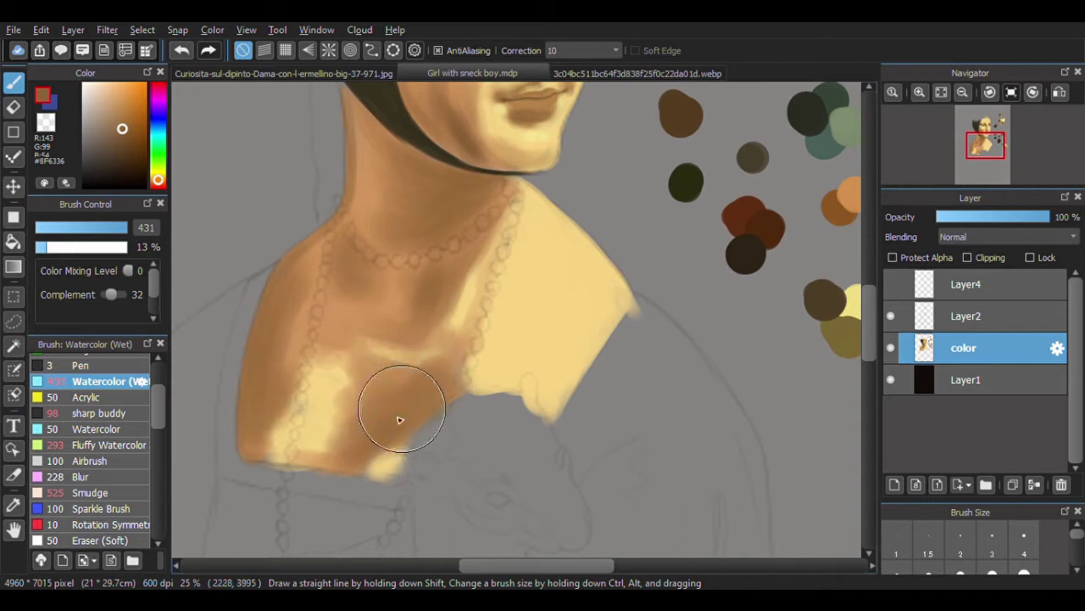
{"action": "left_click", "coordinate": [345, 292], "text": "alt"}
{"action": "mouse_move", "coordinate": [344, 292]}
{"action": "left_mouse_down"}
{"action": "mouse_move", "coordinate": [400, 223]}
{"action": "mouse_move", "coordinate": [286, 334]}
{"action": "left_mouse_up"}
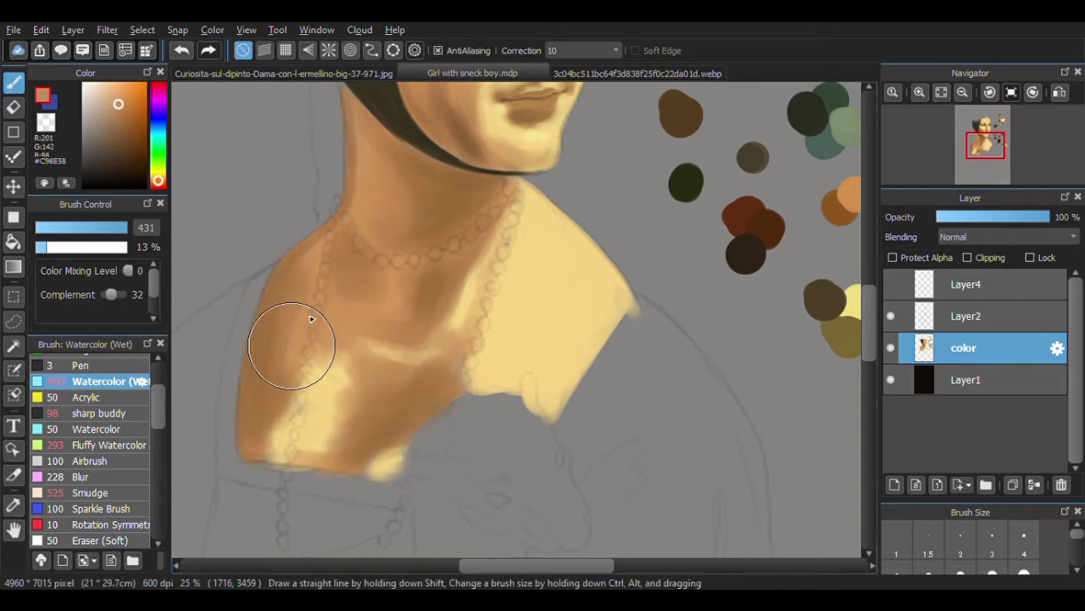
- Add another stroke to the lower neck, then eyedrop darker and muted browns from the canvas
{"action": "scroll", "coordinate": [391, 85], "scroll_direction": "up", "scroll_amount": 3}
{"action": "left_click", "coordinate": [390, 73]}
{"action": "left_click", "coordinate": [472, 73]}
{"action": "mouse_move", "coordinate": [356, 424]}
{"action": "left_mouse_down"}
{"action": "mouse_move", "coordinate": [429, 451]}
{"action": "mouse_move", "coordinate": [430, 393]}
{"action": "mouse_move", "coordinate": [315, 433]}
{"action": "mouse_move", "coordinate": [322, 444]}
{"action": "mouse_move", "coordinate": [280, 472]}
{"action": "mouse_move", "coordinate": [298, 460]}
{"action": "mouse_move", "coordinate": [359, 537]}
{"action": "mouse_move", "coordinate": [407, 496]}
{"action": "left_mouse_up"}
{"action": "key", "text": "i"}
{"action": "left_click", "coordinate": [399, 500]}
{"action": "left_click", "coordinate": [17, 82]}
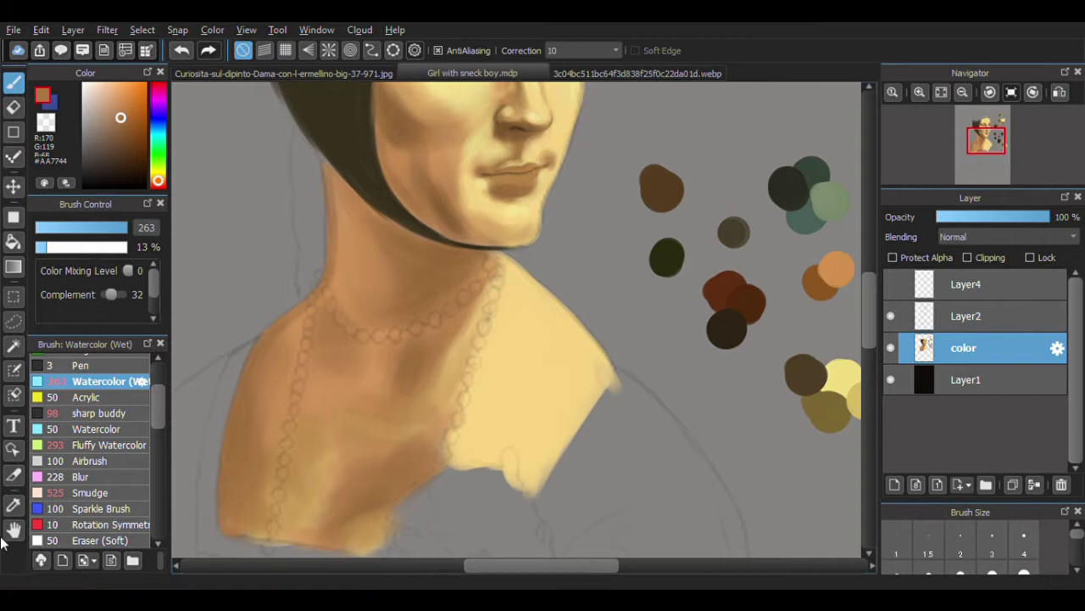
{"action": "left_click", "coordinate": [450, 284], "text": "alt"}
{"action": "left_click", "coordinate": [409, 234], "text": "alt"}
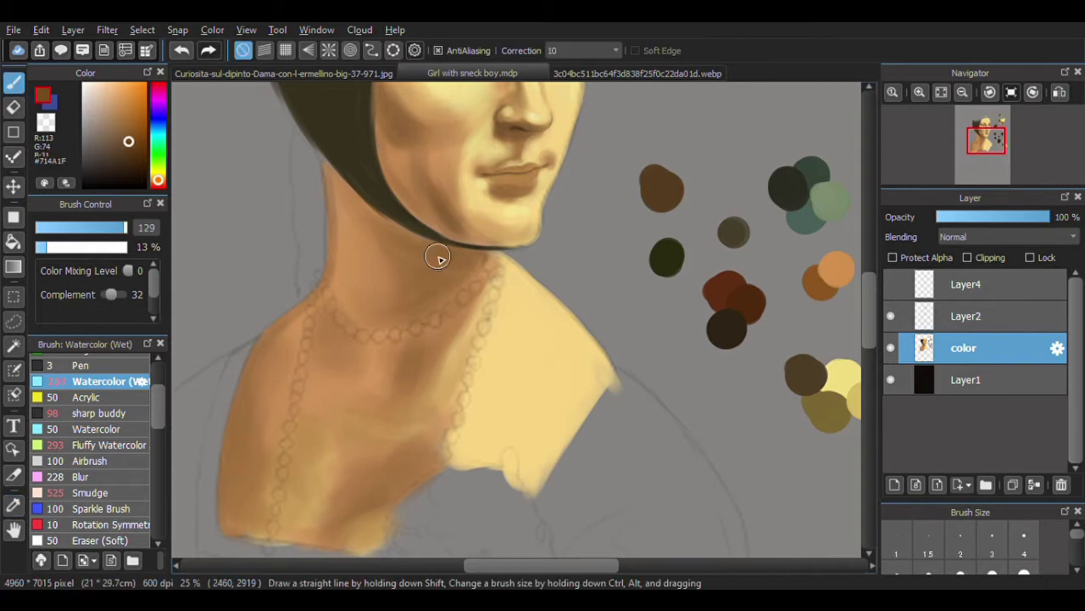
{"action": "left_click", "coordinate": [471, 255], "text": "alt"}
- Shrink the brush to 71 and compare the portrait against the Leonardo reference
{"action": "left_click_drag", "start_coordinate": [466, 262], "coordinate": [495, 258]}
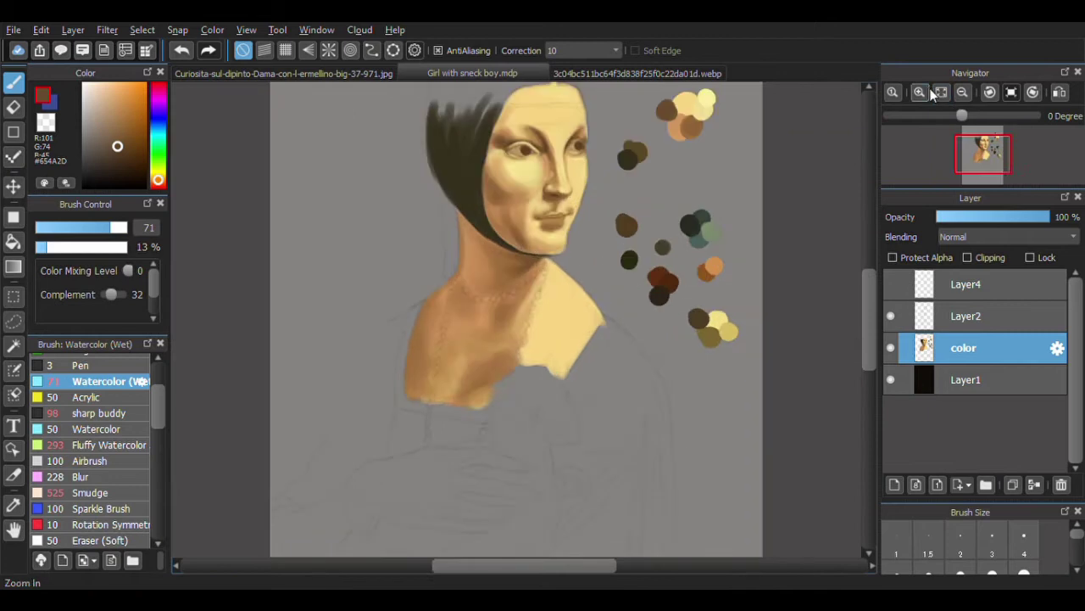
{"action": "left_click", "coordinate": [379, 74]}
{"action": "left_click", "coordinate": [443, 73]}
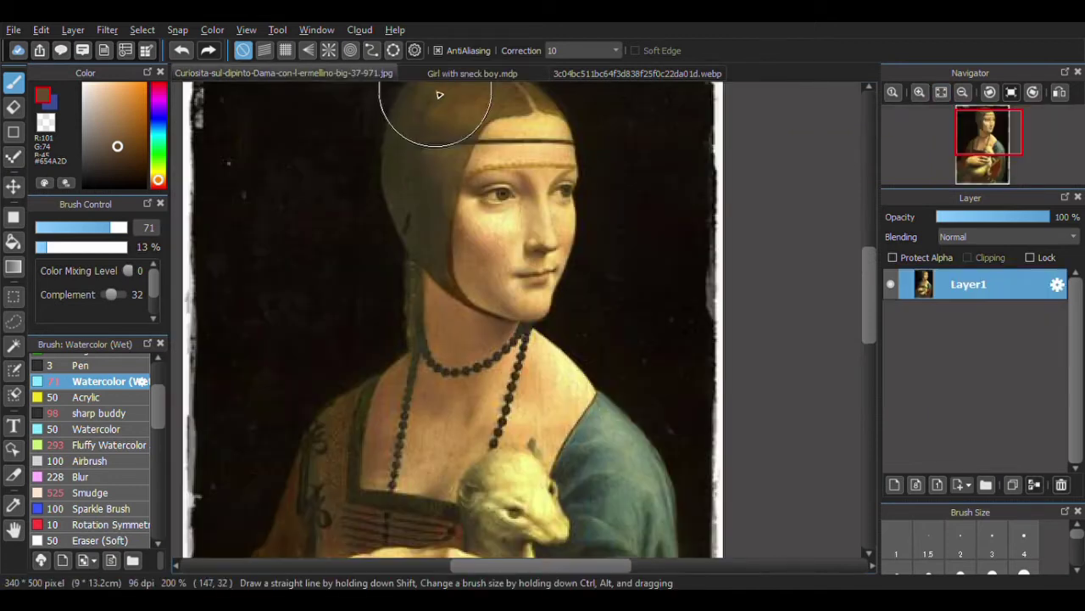
{"action": "left_click", "coordinate": [353, 76]}
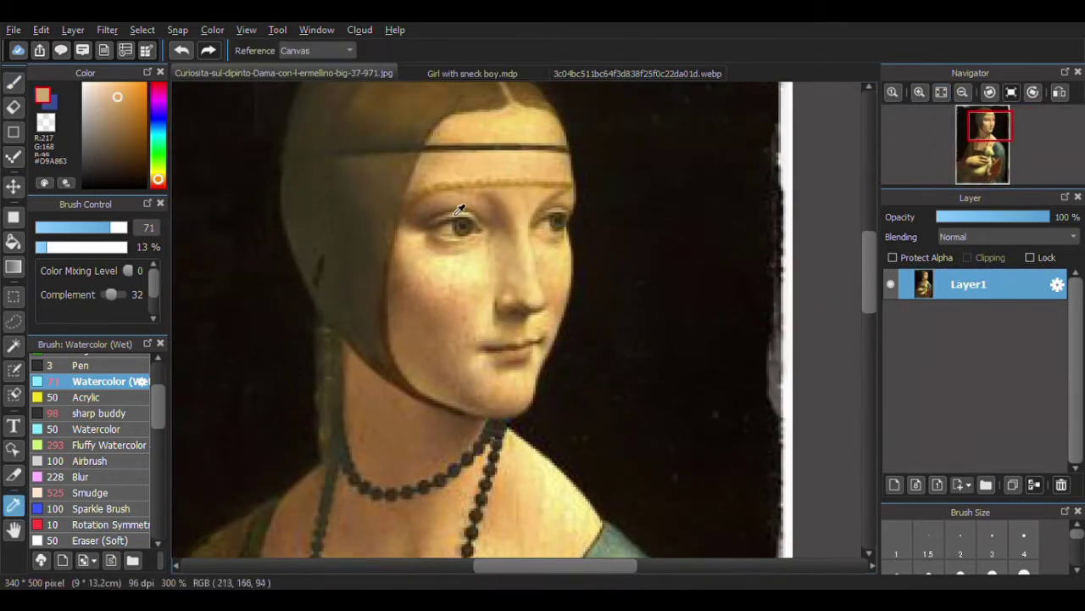
{"action": "left_click", "coordinate": [472, 73]}
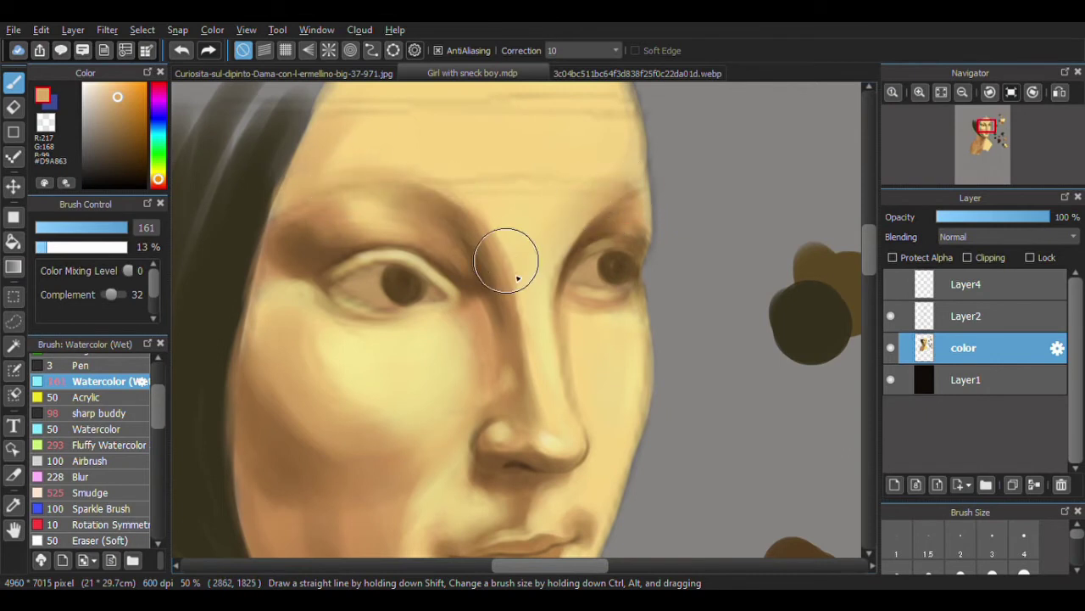
{"action": "left_click", "coordinate": [919, 93]}
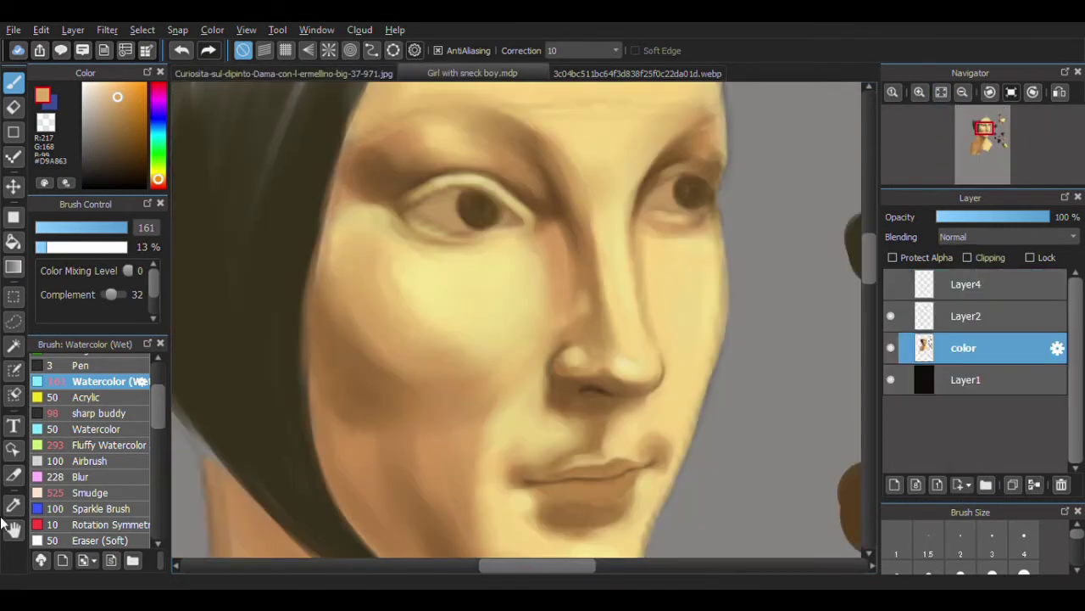
- Zoom in on the face and sample a darker brown eyelid colour on a size-22 brush
{"action": "key", "text": "i"}
{"action": "left_click", "coordinate": [538, 214]}
{"action": "key", "text": "b"}
{"action": "left_click_drag", "start_coordinate": [516, 314], "coordinate": [409, 206]}
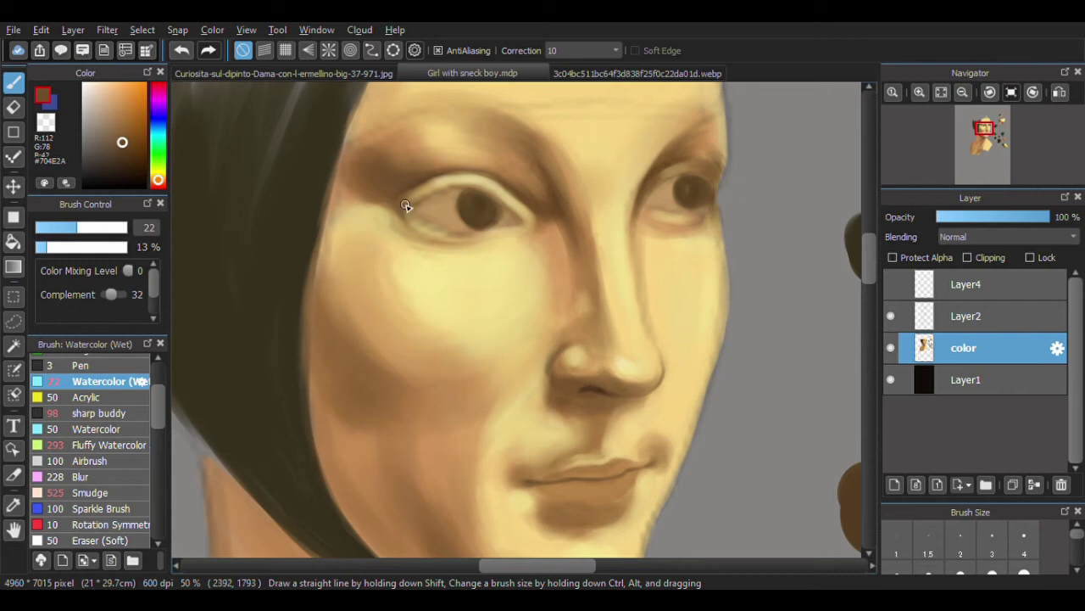
{"action": "left_click", "coordinate": [407, 197], "text": "alt"}
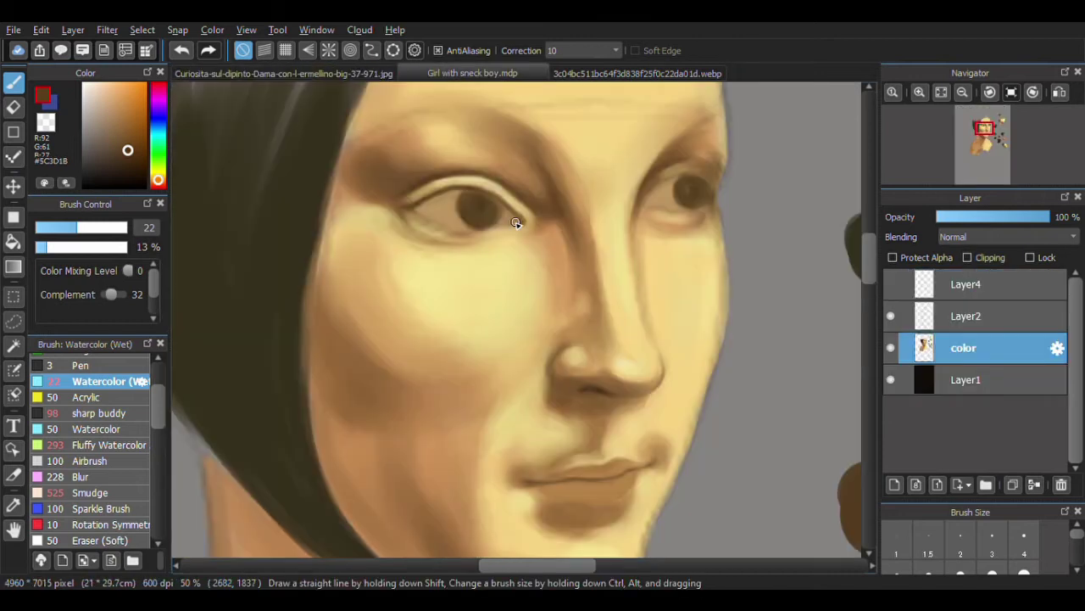
{"action": "left_click", "coordinate": [336, 71]}
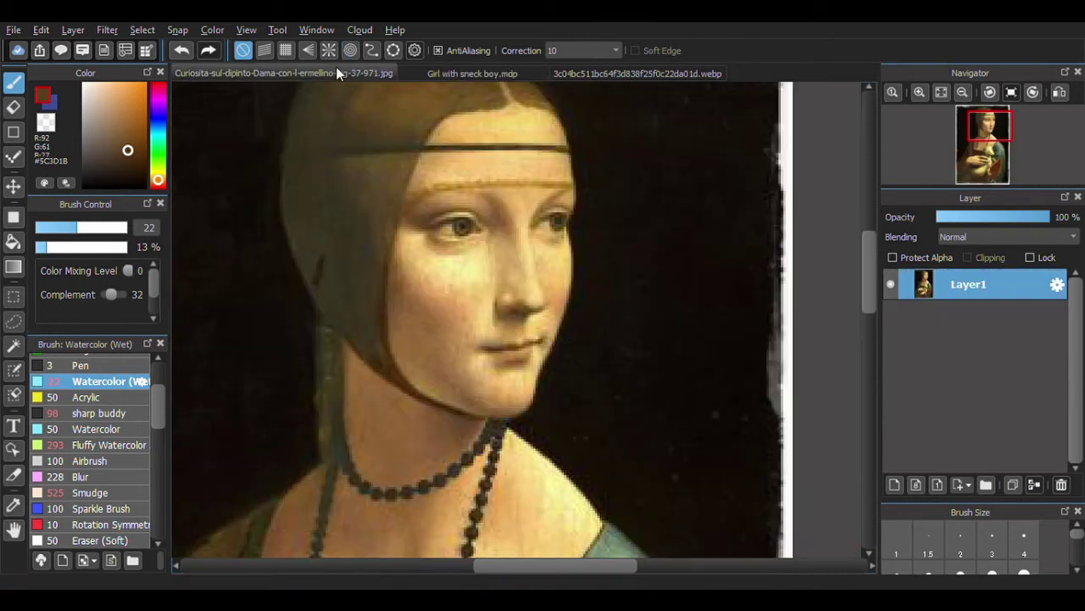
{"action": "left_click", "coordinate": [436, 71]}
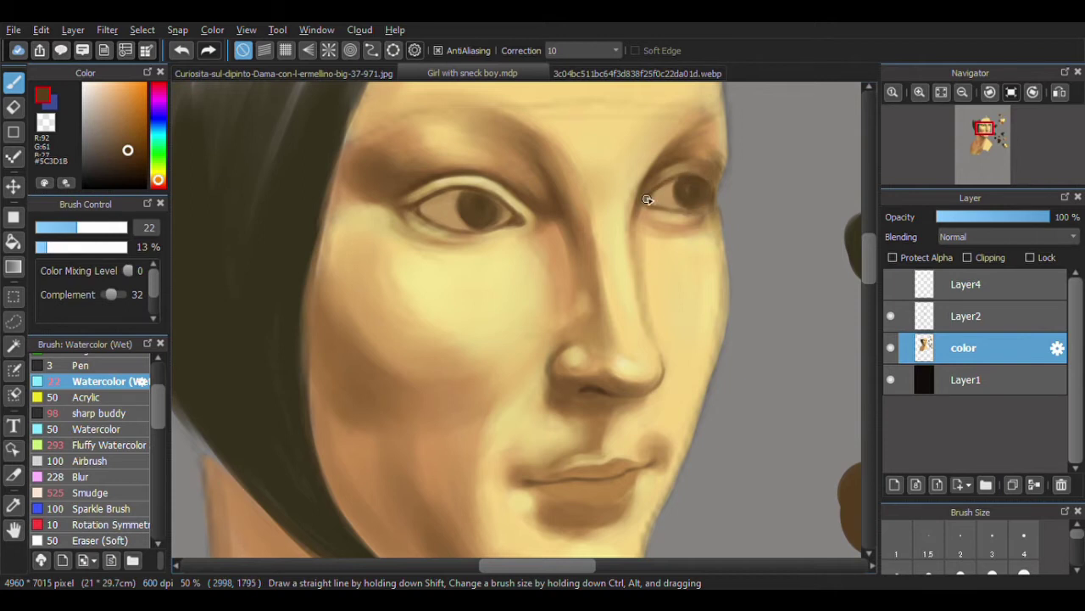
- Enlarge the brush to 41, try pale yellow and browns, and darken the left eye's iris
{"action": "mouse_move", "coordinate": [646, 200]}
{"action": "left_mouse_down"}
{"action": "mouse_move", "coordinate": [401, 222]}
{"action": "mouse_move", "coordinate": [441, 229]}
{"action": "left_mouse_up"}
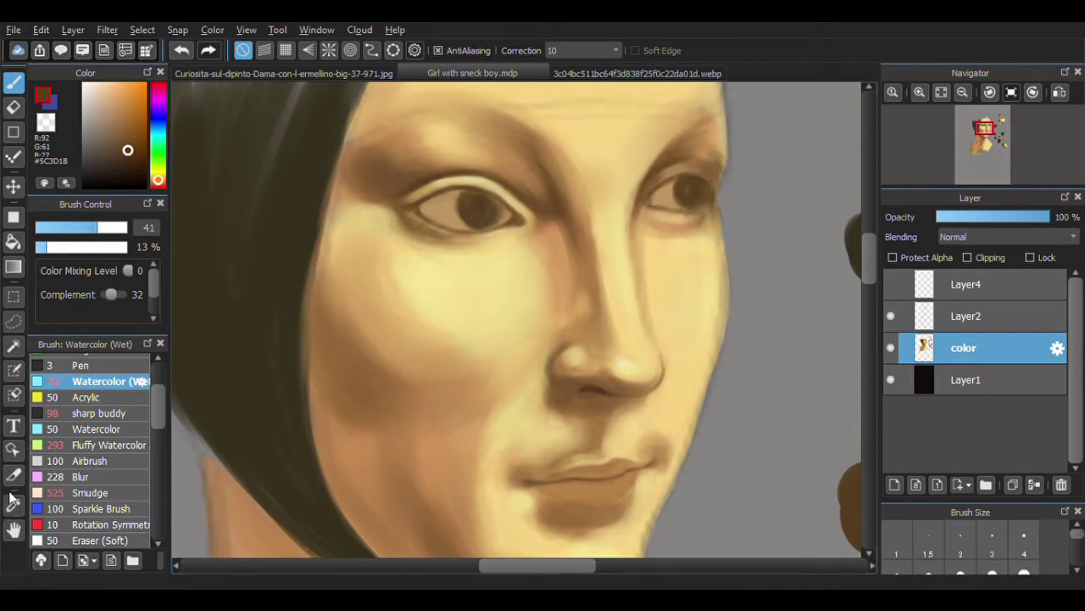
{"action": "left_click", "coordinate": [560, 291], "text": "alt"}
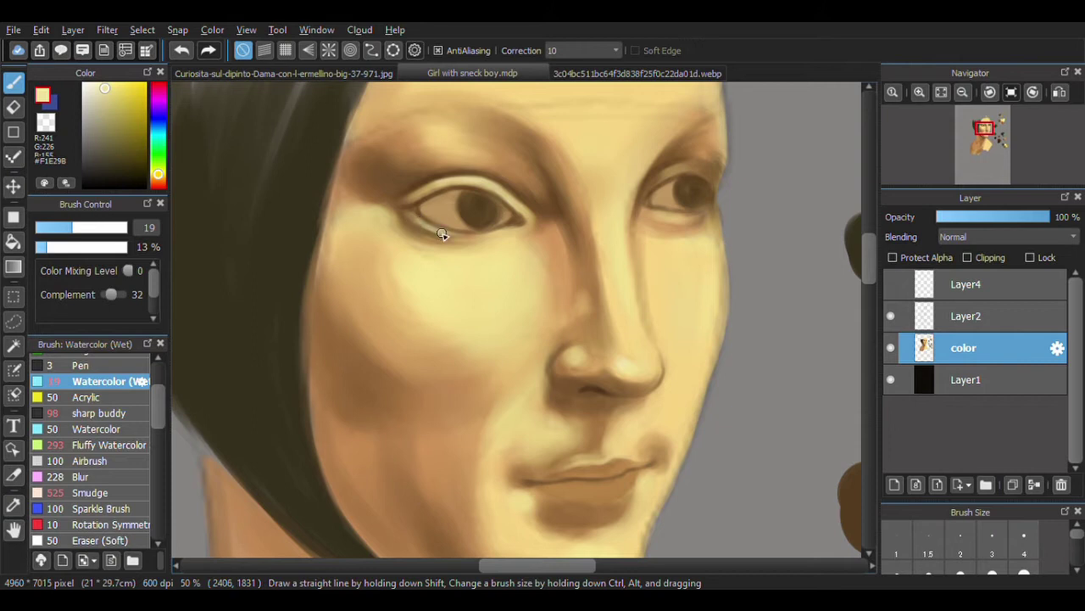
{"action": "left_click", "coordinate": [335, 73]}
{"action": "left_click", "coordinate": [338, 122], "text": "alt"}
{"action": "left_click", "coordinate": [472, 73]}
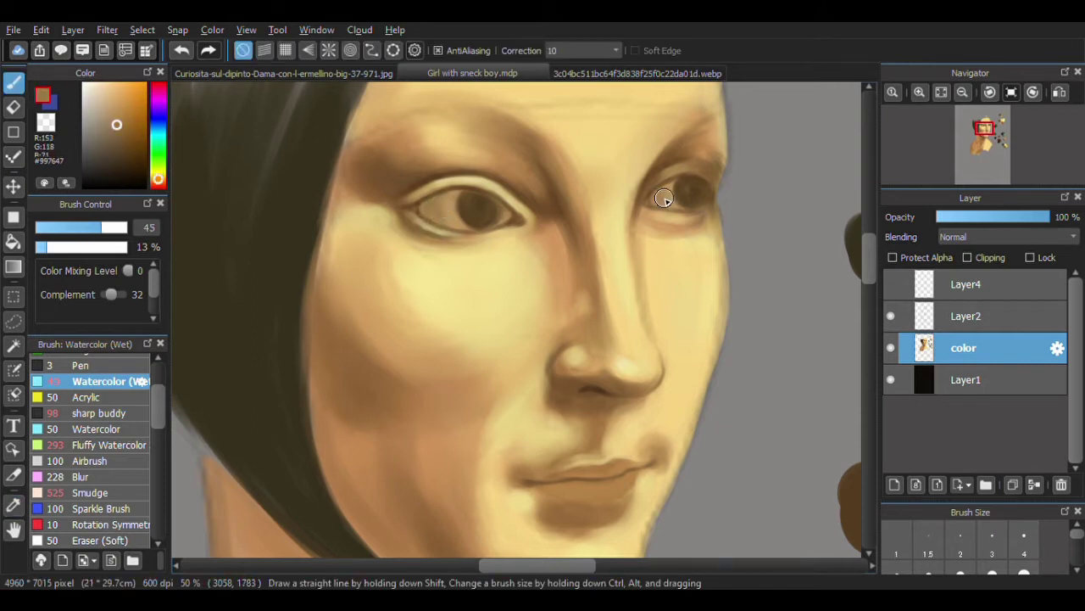
{"action": "left_click", "coordinate": [335, 73]}
{"action": "left_click", "coordinate": [497, 218], "text": "alt"}
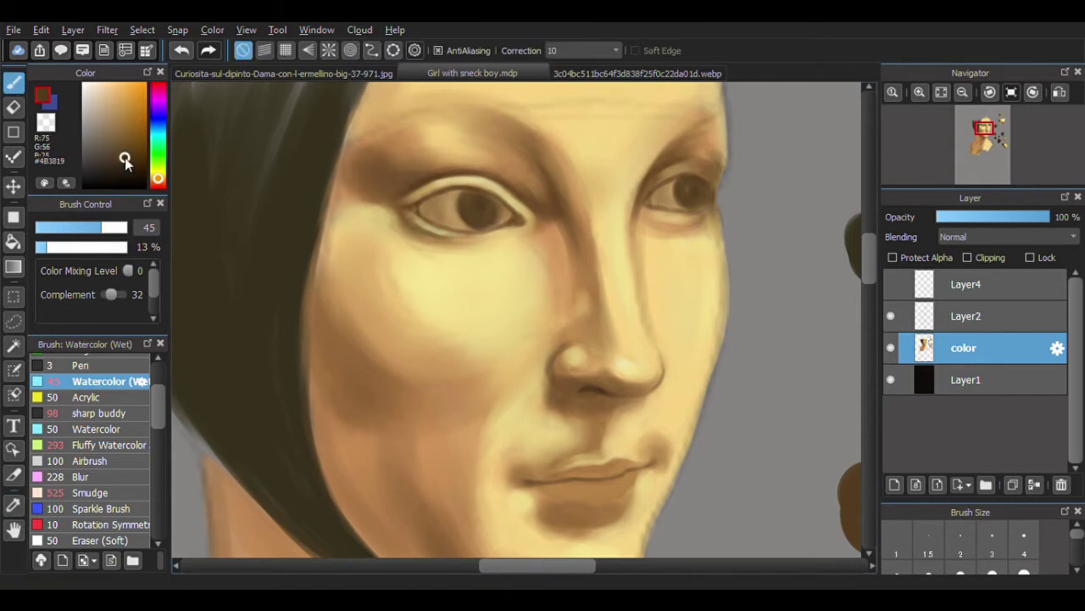
{"action": "left_click", "coordinate": [472, 73]}
{"action": "left_click", "coordinate": [96, 227]}
{"action": "left_click", "coordinate": [462, 206]}
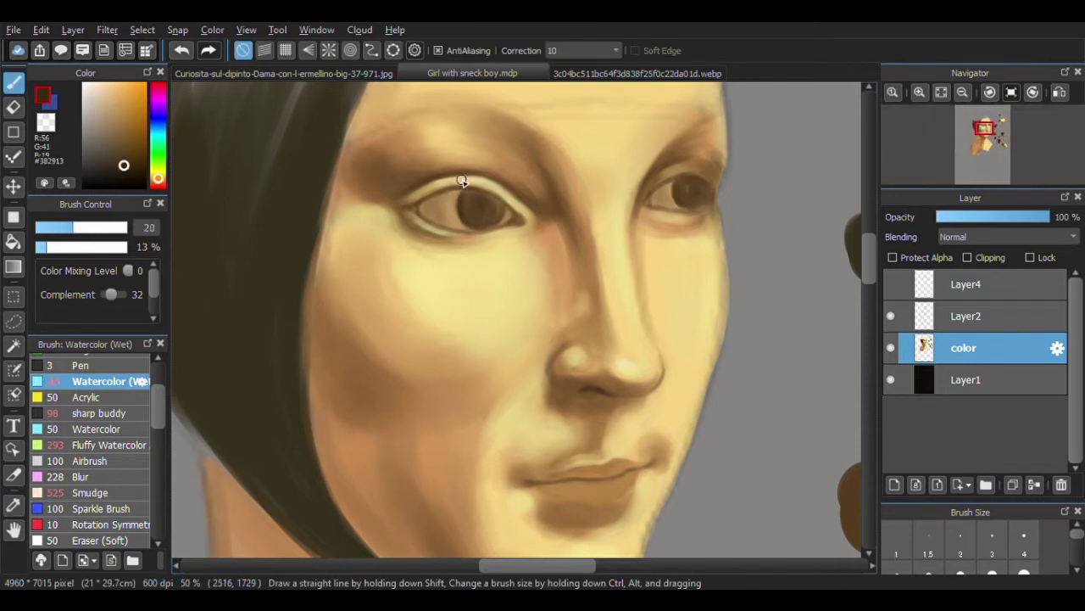
{"action": "scroll", "coordinate": [462, 207], "scroll_direction": "up", "scroll_amount": 1}
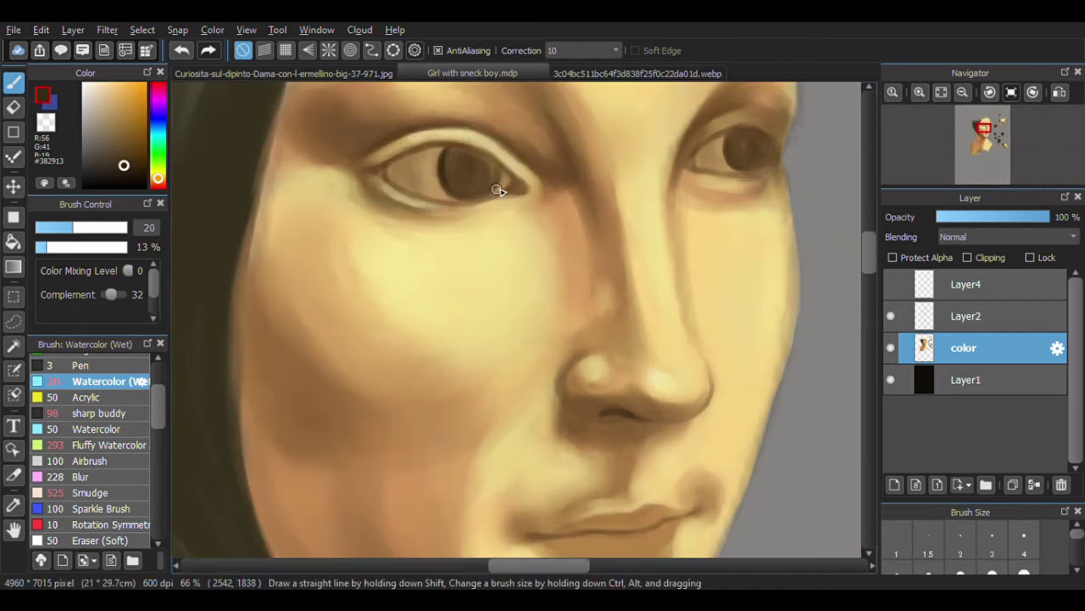
- Sample the mid-brown iris, then dot a near-black pupil into the right eye
{"action": "left_click", "coordinate": [306, 99], "text": "alt"}
{"action": "left_click", "coordinate": [336, 73]}
{"action": "left_click", "coordinate": [416, 76]}
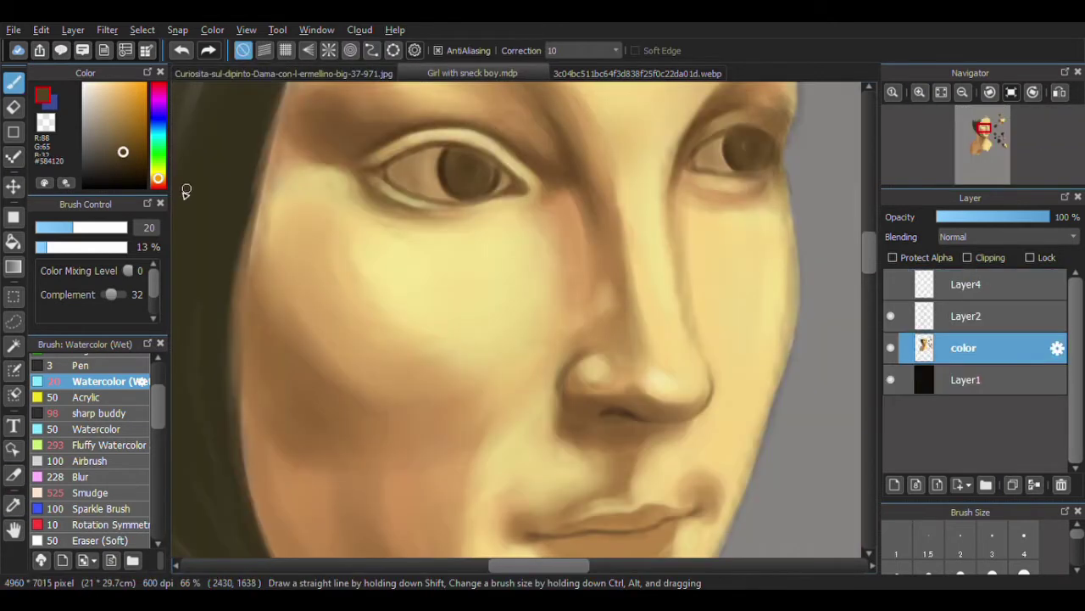
{"action": "left_click", "coordinate": [446, 166], "text": "alt"}
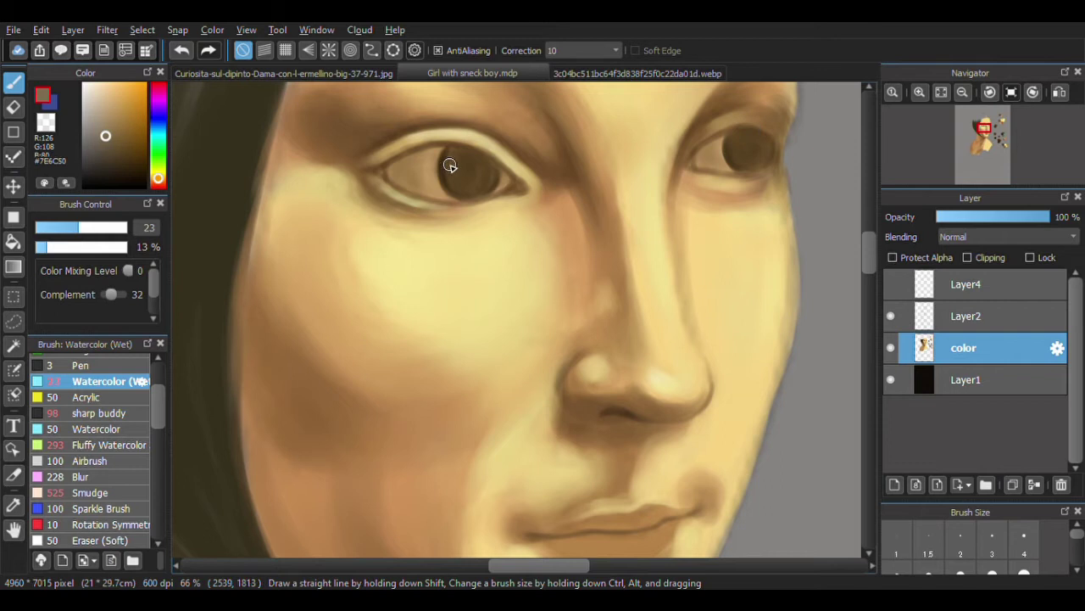
{"action": "left_click", "coordinate": [114, 180]}
{"action": "left_click", "coordinate": [753, 150]}
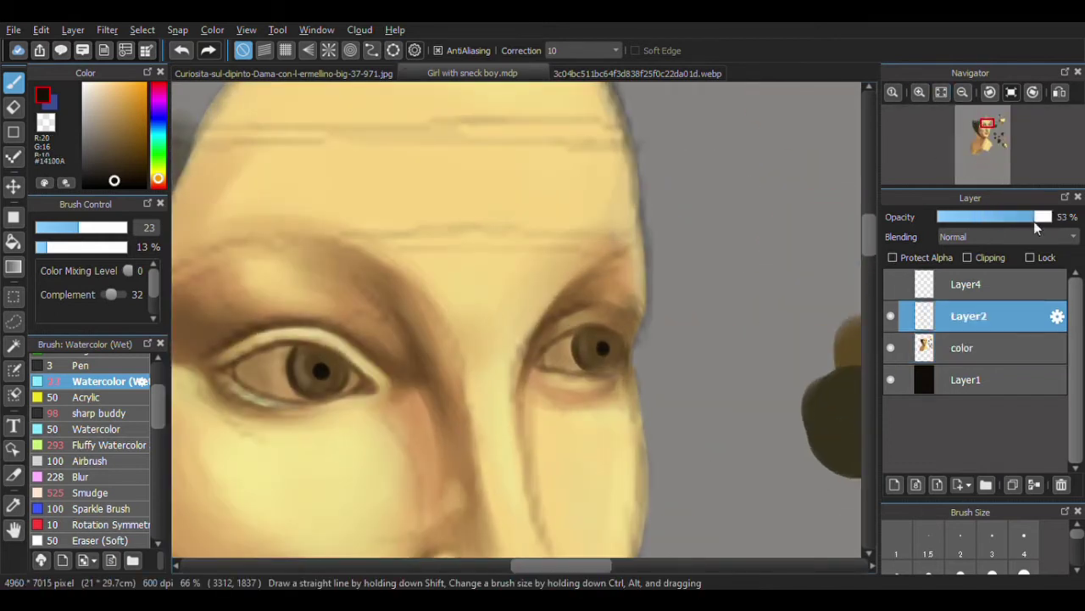
{"action": "left_click", "coordinate": [891, 347]}
{"action": "left_click", "coordinate": [975, 348]}
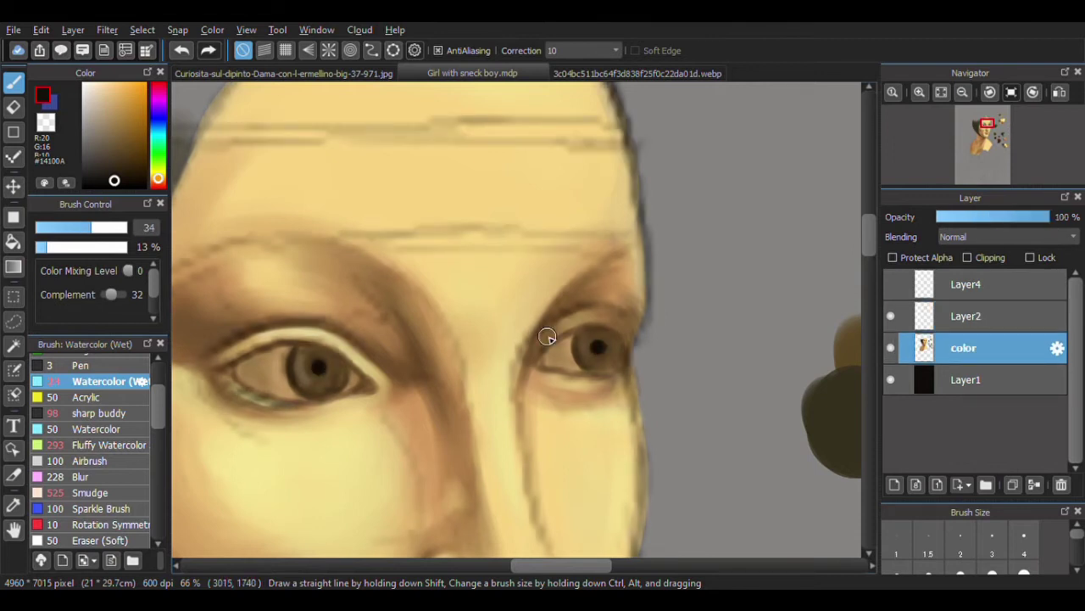
{"action": "left_click", "coordinate": [968, 316]}
{"action": "left_click", "coordinate": [941, 91]}
{"action": "scroll", "coordinate": [402, 294], "scroll_direction": "up", "scroll_amount": 3}
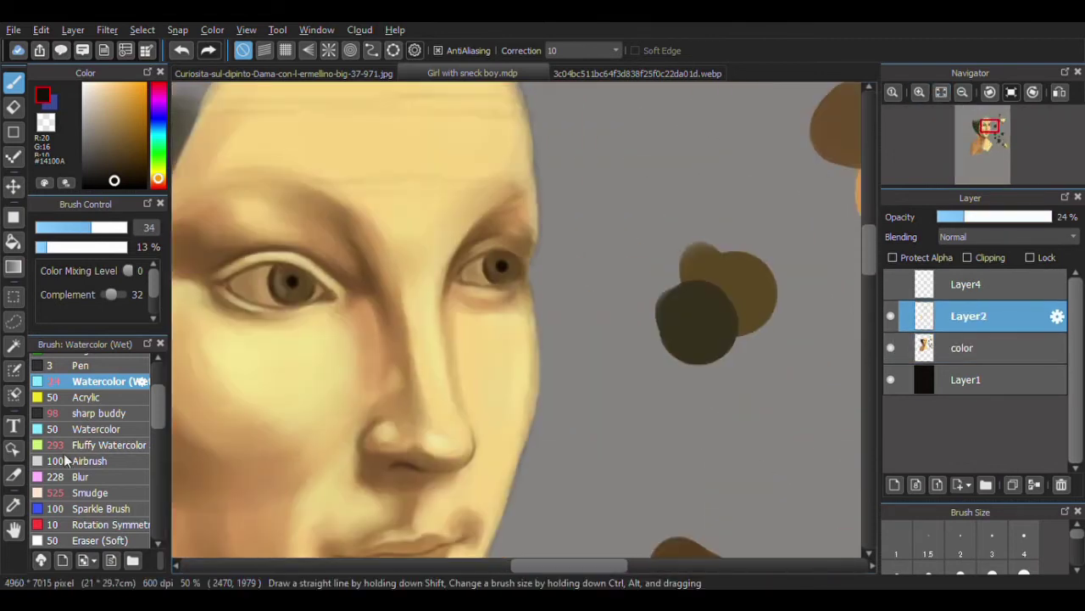
{"action": "left_click", "coordinate": [500, 263], "text": "alt"}
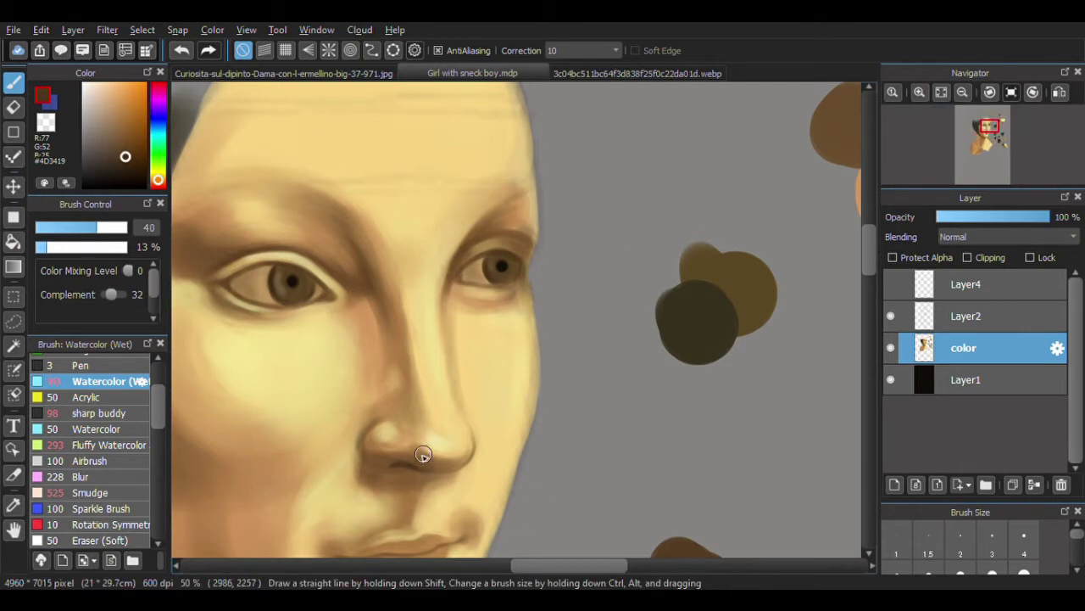
{"action": "scroll", "coordinate": [408, 461], "scroll_direction": "down", "scroll_amount": 5}
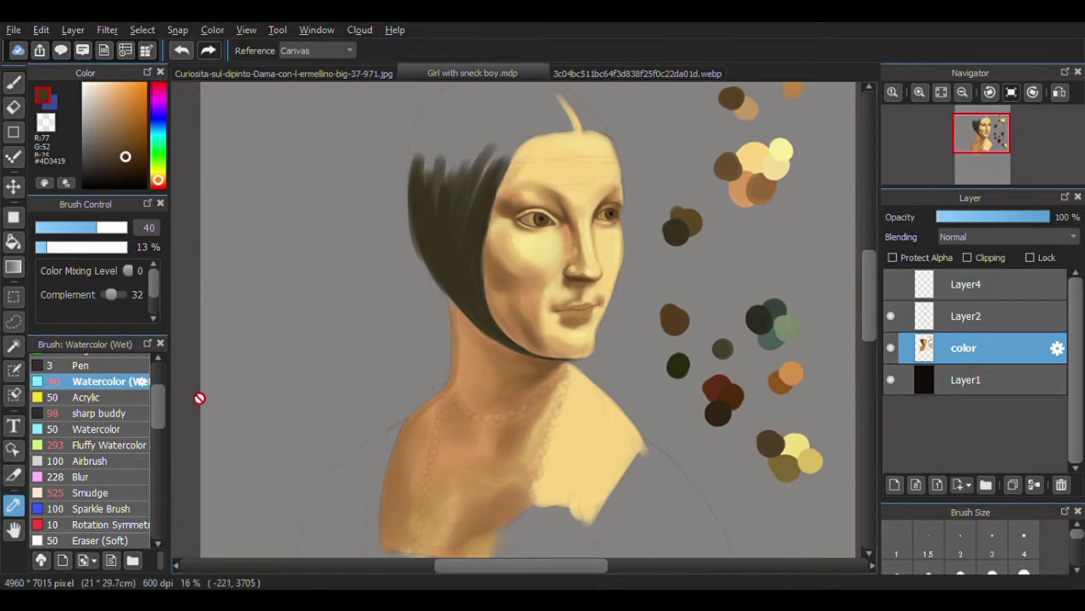
- Paint dark hair over the top and sides of the head with a size-98 brush
{"action": "scroll", "coordinate": [872, 145], "scroll_direction": "up", "scroll_amount": 3}
{"action": "left_click_drag", "start_coordinate": [480, 206], "coordinate": [407, 197]}
{"action": "left_click", "coordinate": [356, 73]}
{"action": "left_click", "coordinate": [472, 73]}
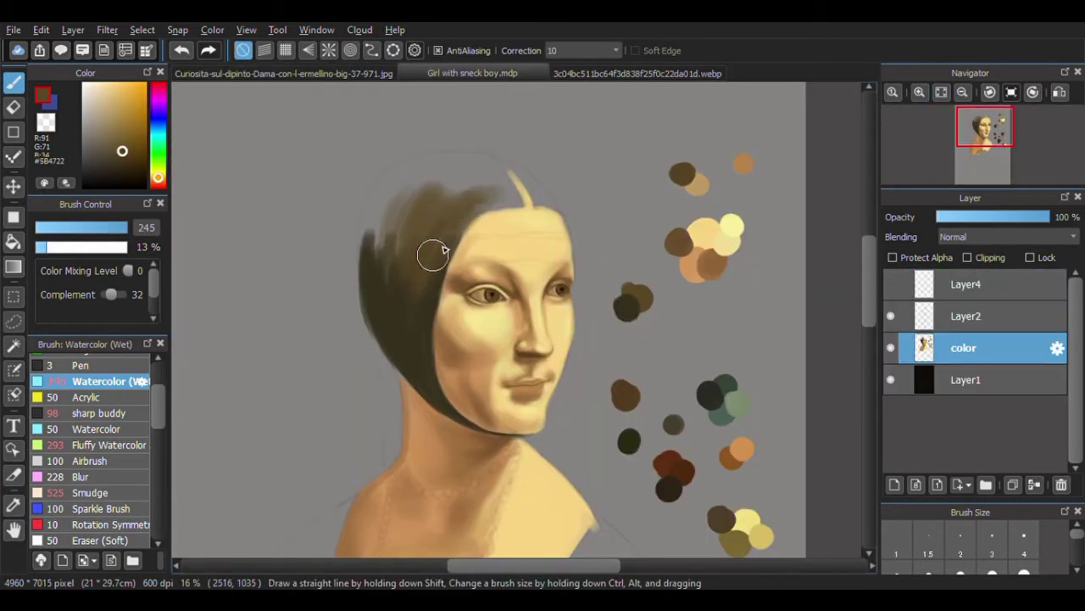
{"action": "left_click_drag", "start_coordinate": [472, 189], "coordinate": [411, 296]}
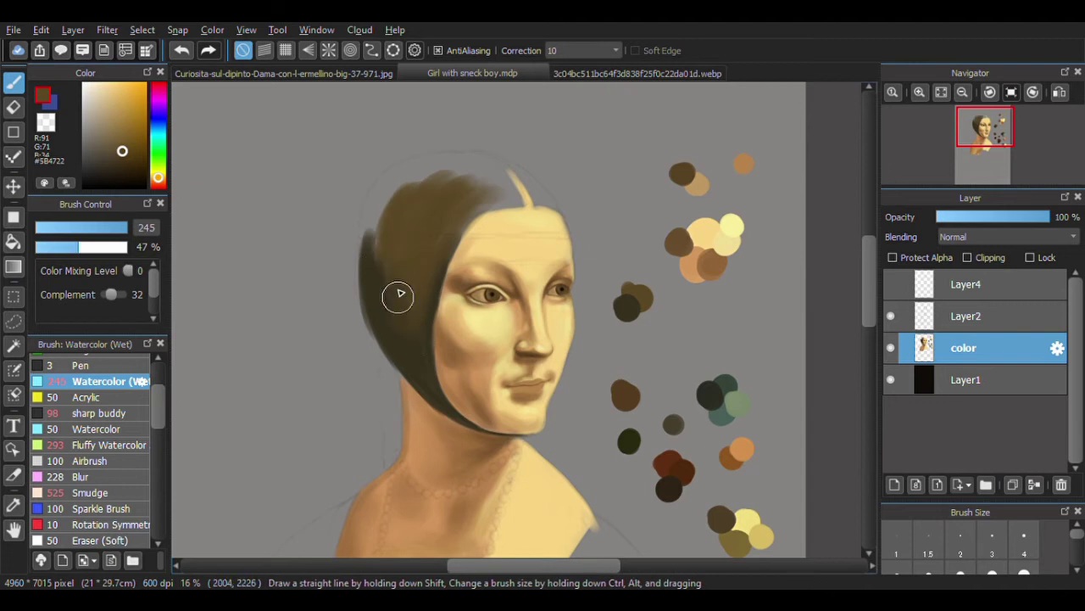
{"action": "left_click_drag", "start_coordinate": [508, 183], "coordinate": [468, 222]}
{"action": "mouse_move", "coordinate": [532, 200]}
{"action": "left_mouse_down"}
{"action": "mouse_move", "coordinate": [472, 223]}
{"action": "mouse_move", "coordinate": [498, 183]}
{"action": "left_mouse_up"}
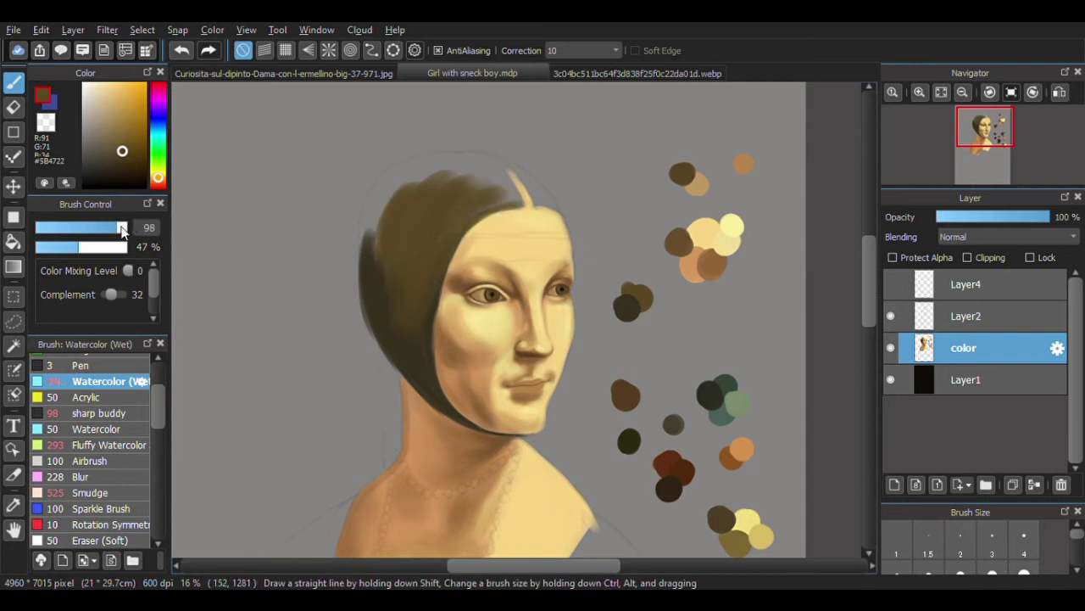
{"action": "mouse_move", "coordinate": [452, 157]}
{"action": "left_mouse_down"}
{"action": "mouse_move", "coordinate": [381, 182]}
{"action": "mouse_move", "coordinate": [360, 255]}
{"action": "left_mouse_up"}
{"action": "mouse_move", "coordinate": [505, 161]}
{"action": "left_mouse_down"}
{"action": "mouse_move", "coordinate": [557, 214]}
{"action": "mouse_move", "coordinate": [496, 185]}
{"action": "mouse_move", "coordinate": [376, 242]}
{"action": "mouse_move", "coordinate": [441, 173]}
{"action": "mouse_move", "coordinate": [492, 165]}
{"action": "mouse_move", "coordinate": [476, 185]}
{"action": "left_mouse_up"}
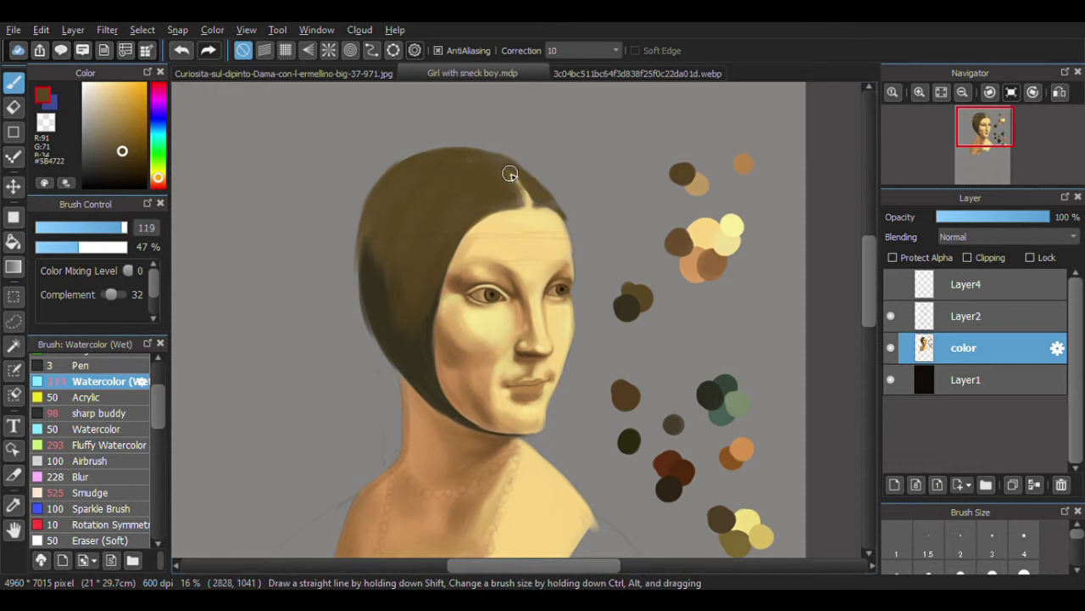
- Pick a darker brown from the painting and darken the hair's edge
{"action": "scroll", "coordinate": [997, 148], "scroll_direction": "up", "scroll_amount": 1}
{"action": "scroll", "coordinate": [996, 148], "scroll_direction": "up", "scroll_amount": 1}
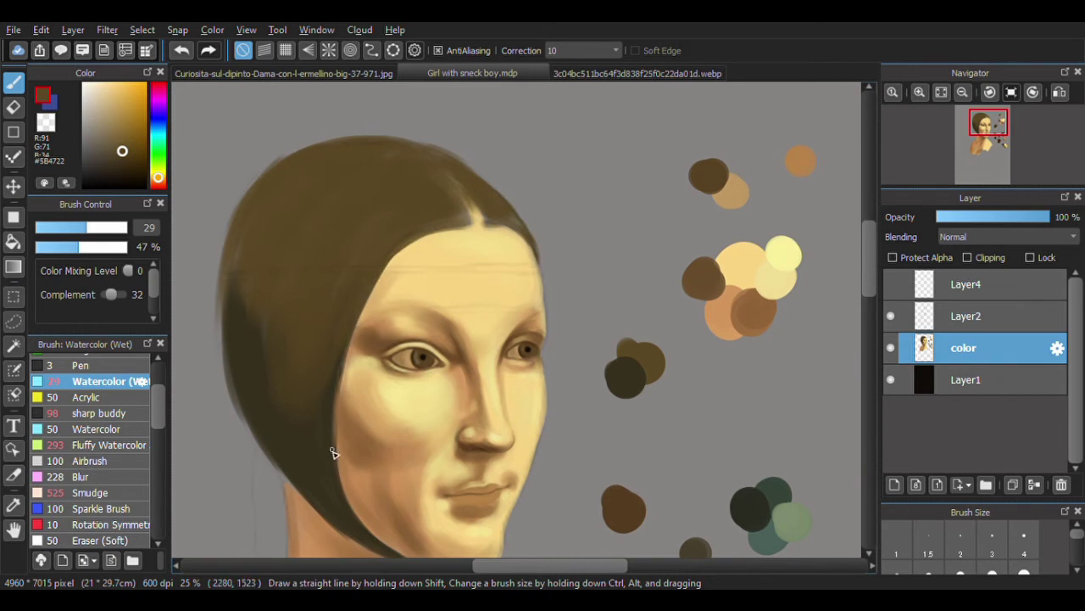
{"action": "left_click", "coordinate": [237, 380], "text": "alt"}
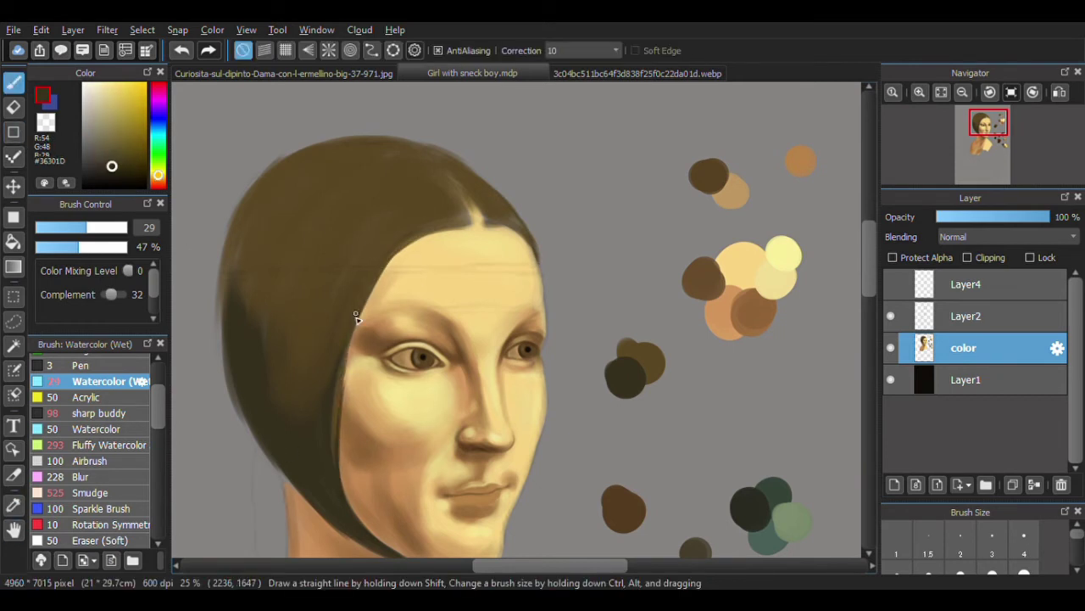
{"action": "mouse_move", "coordinate": [343, 373]}
{"action": "left_mouse_down"}
{"action": "mouse_move", "coordinate": [335, 462]}
{"action": "mouse_move", "coordinate": [243, 281]}
{"action": "left_mouse_up"}
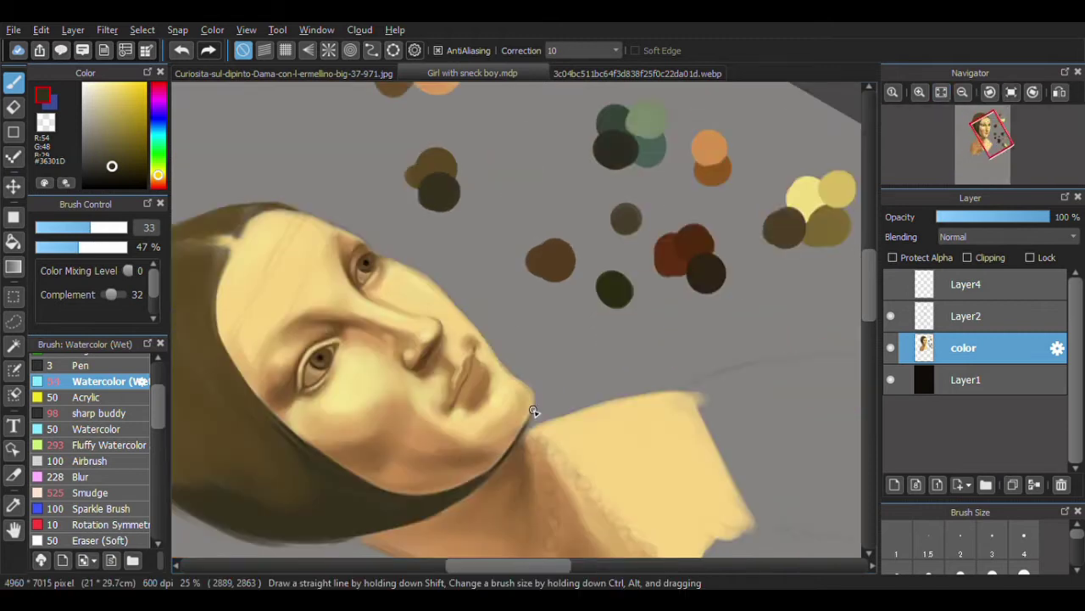
- Rotate the canvas toward the jaw and sample warm and lighter skin tones for the neck
{"action": "left_click_drag", "start_coordinate": [283, 317], "coordinate": [513, 445]}
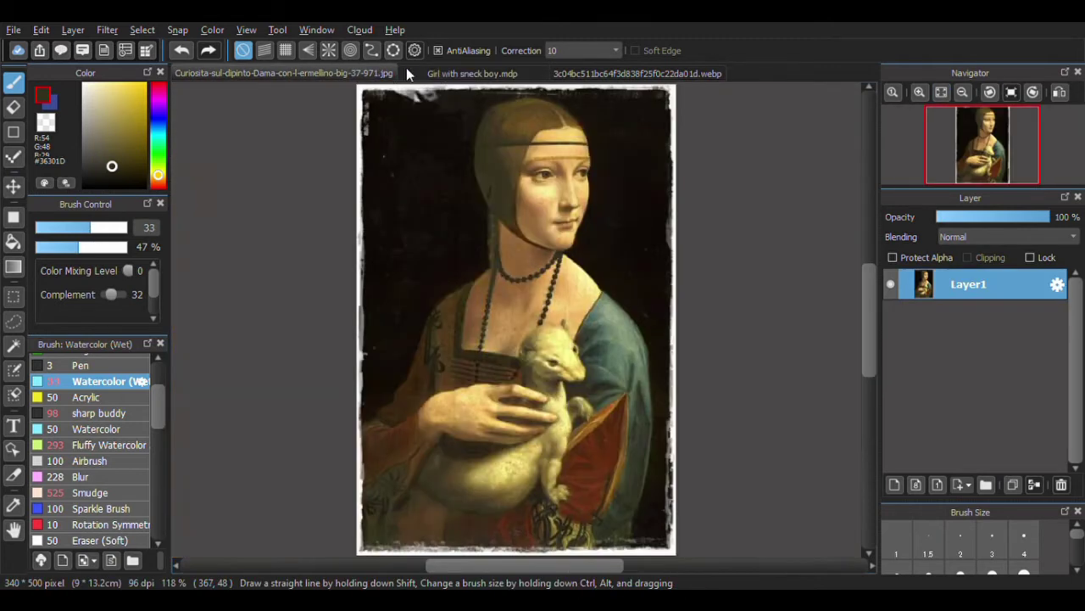
{"action": "left_click", "coordinate": [485, 441], "text": "alt"}
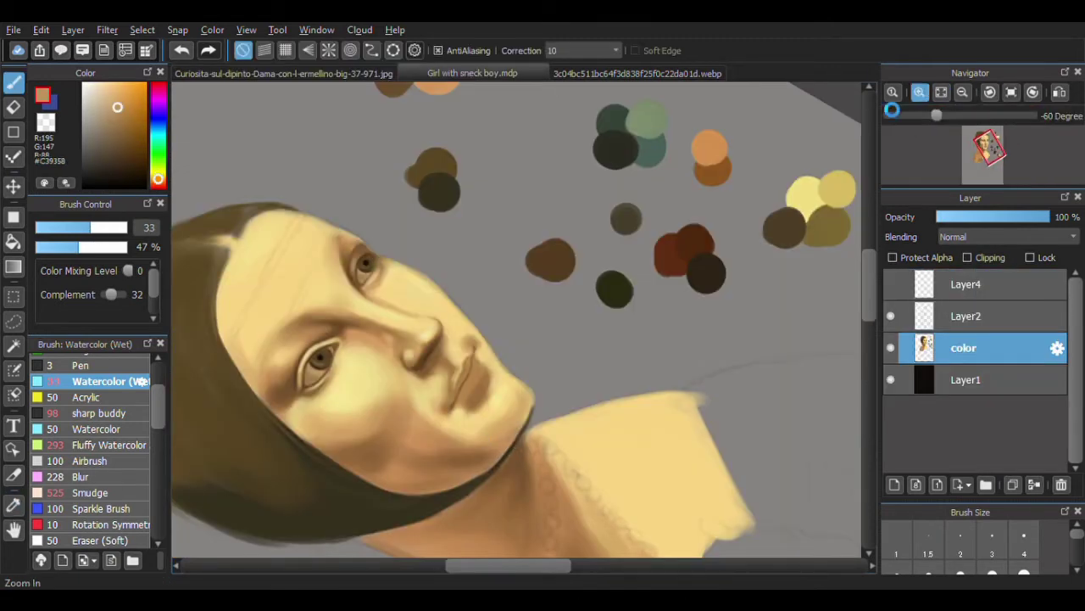
{"action": "scroll", "coordinate": [509, 390], "scroll_direction": "up", "scroll_amount": 1}
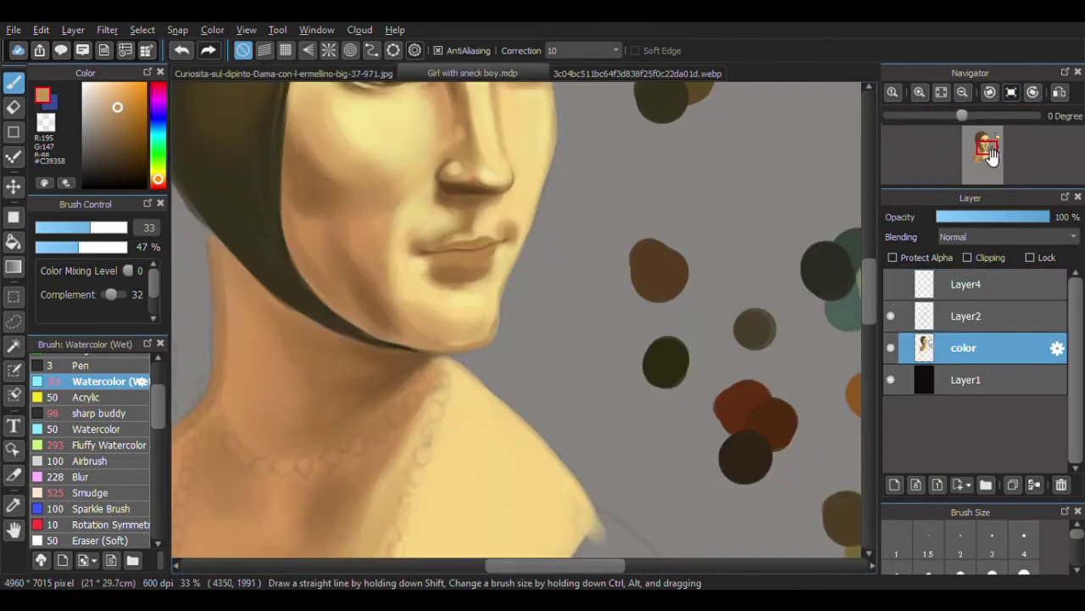
{"action": "left_click", "coordinate": [300, 318], "text": "alt"}
{"action": "key", "text": "b"}
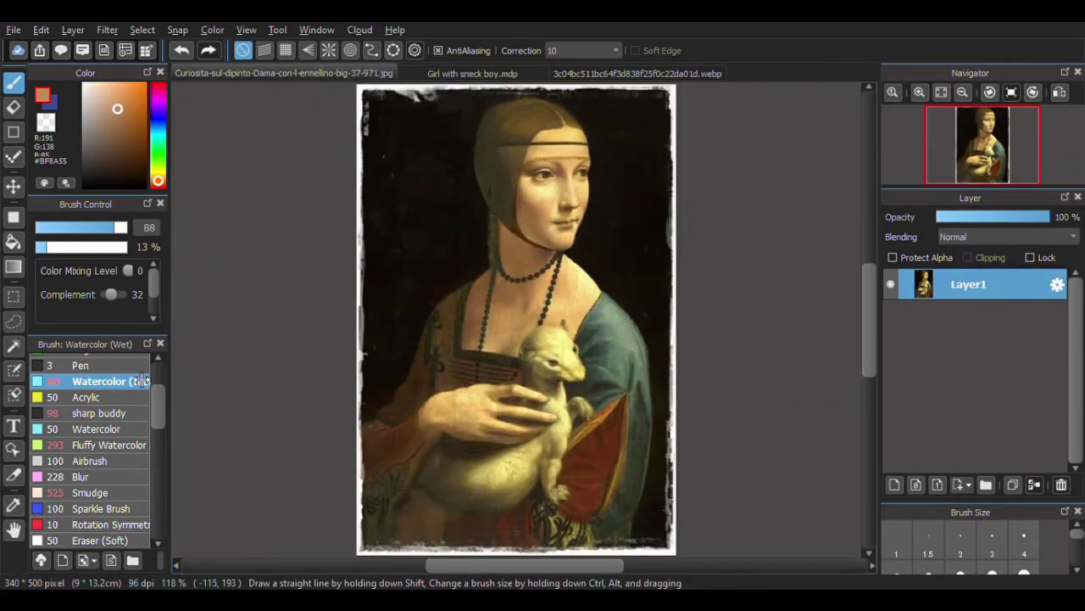
- Sample lip-line, lip-shadow and mouth-corner browns from the reference and canvas to shade the lips
{"action": "left_click", "coordinate": [920, 92]}
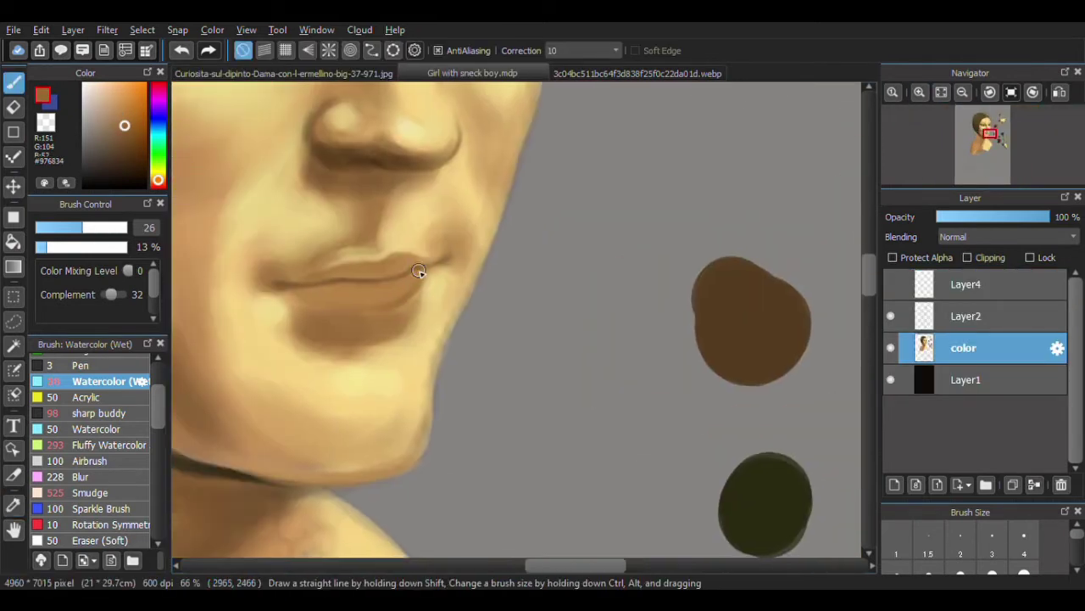
{"action": "left_click", "coordinate": [303, 282], "text": "alt"}
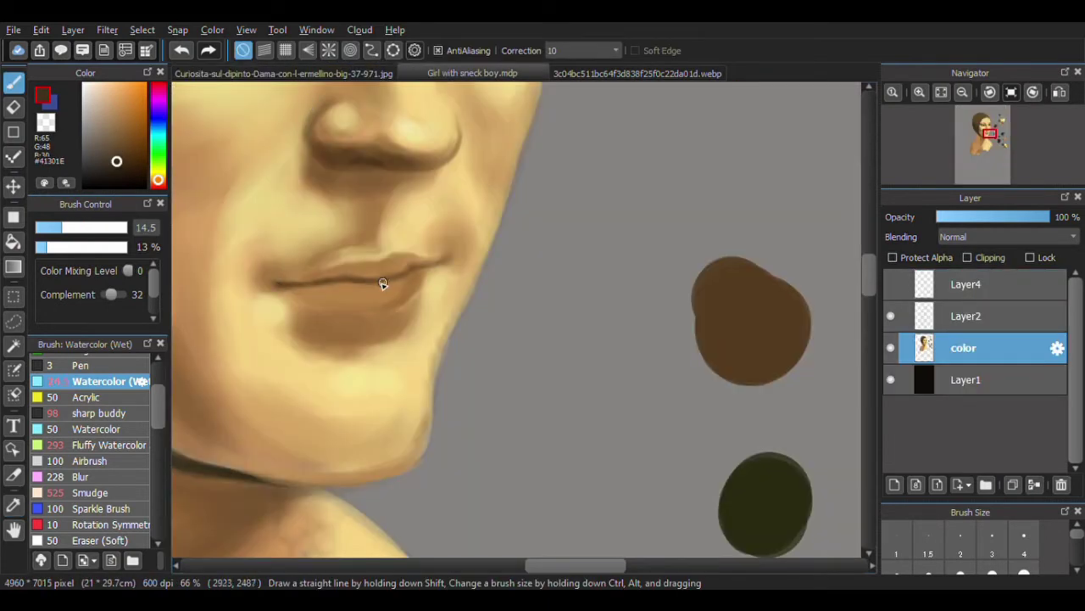
{"action": "left_click", "coordinate": [12, 504]}
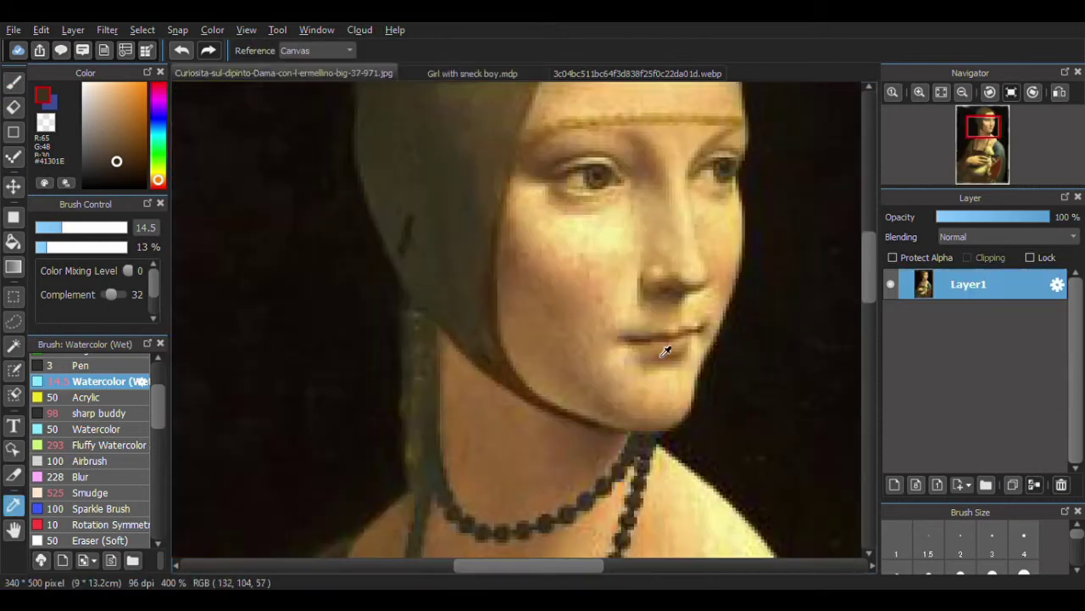
{"action": "key", "text": "b"}
{"action": "left_click", "coordinate": [78, 229]}
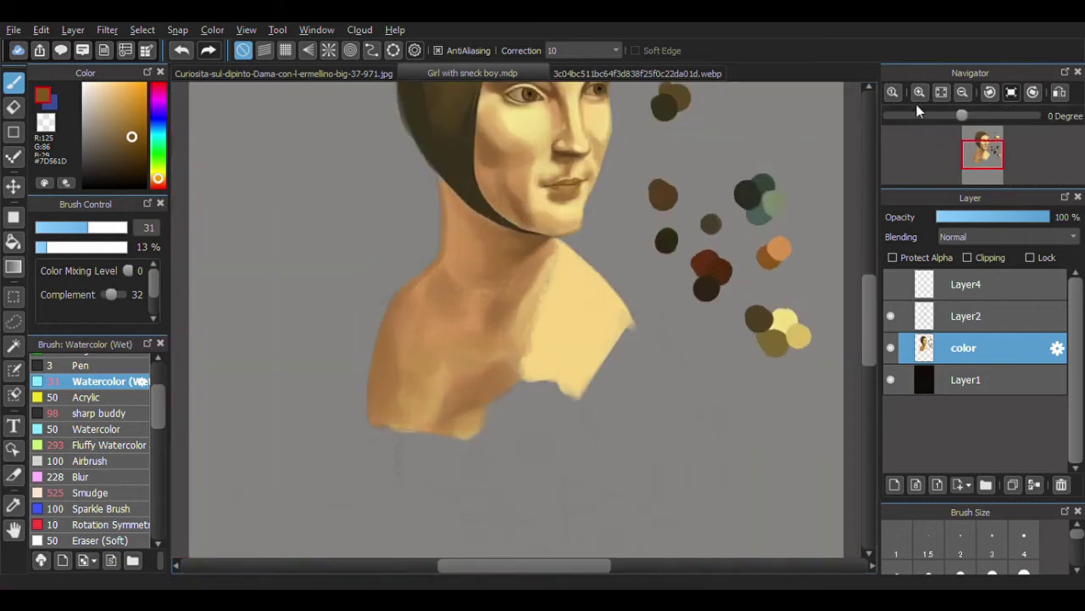
{"action": "scroll", "coordinate": [370, 256], "scroll_direction": "up", "scroll_amount": 2}
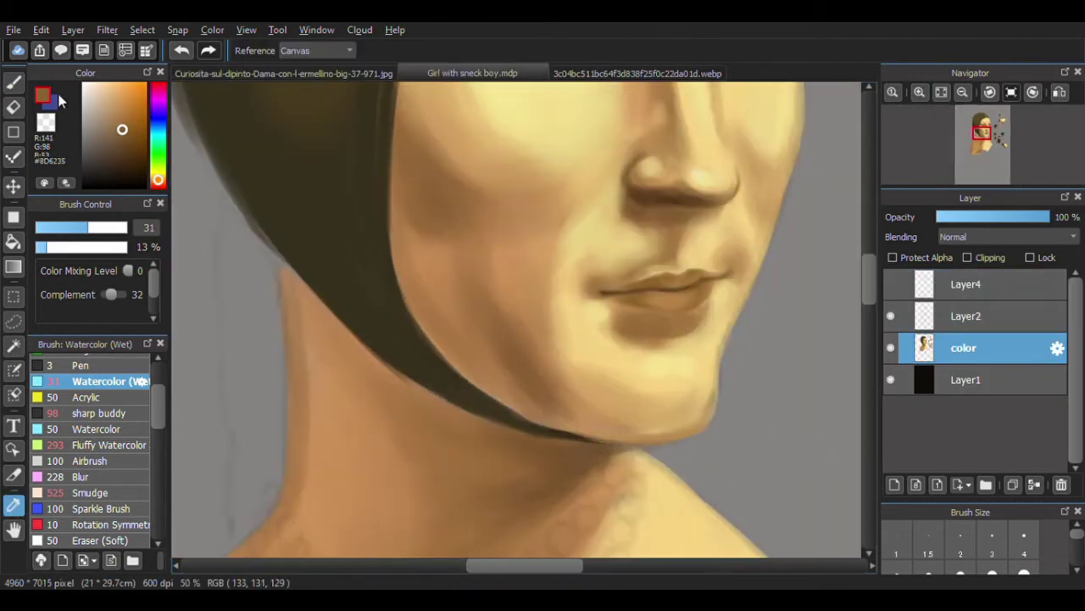
{"action": "left_click", "coordinate": [615, 286], "text": "alt"}
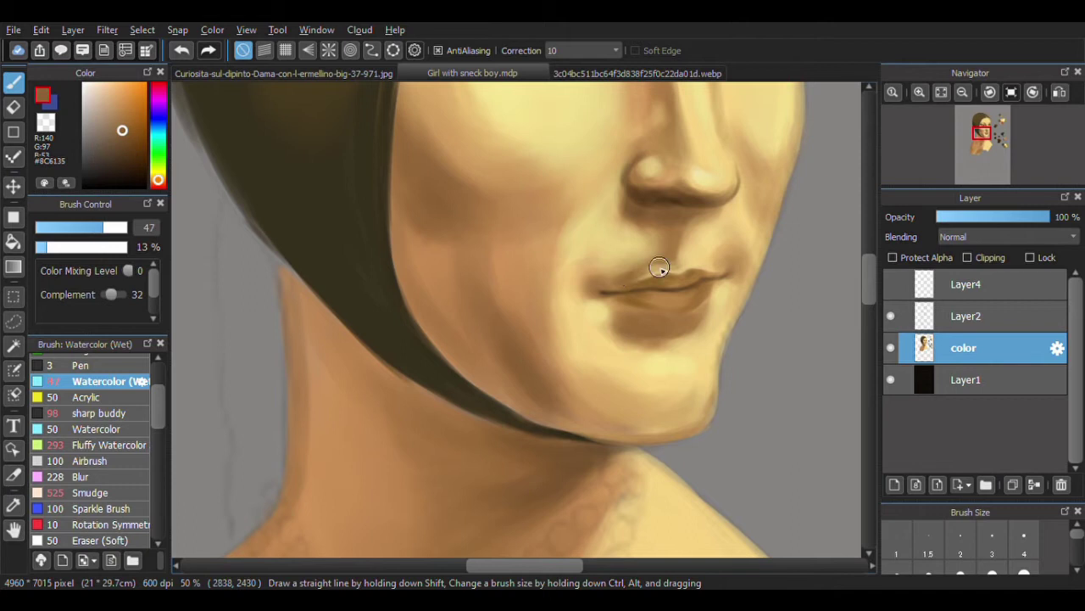
{"action": "scroll", "coordinate": [649, 271], "scroll_direction": "up", "scroll_amount": 1}
{"action": "left_click", "coordinate": [418, 326], "text": "alt"}
{"action": "left_click", "coordinate": [941, 92]}
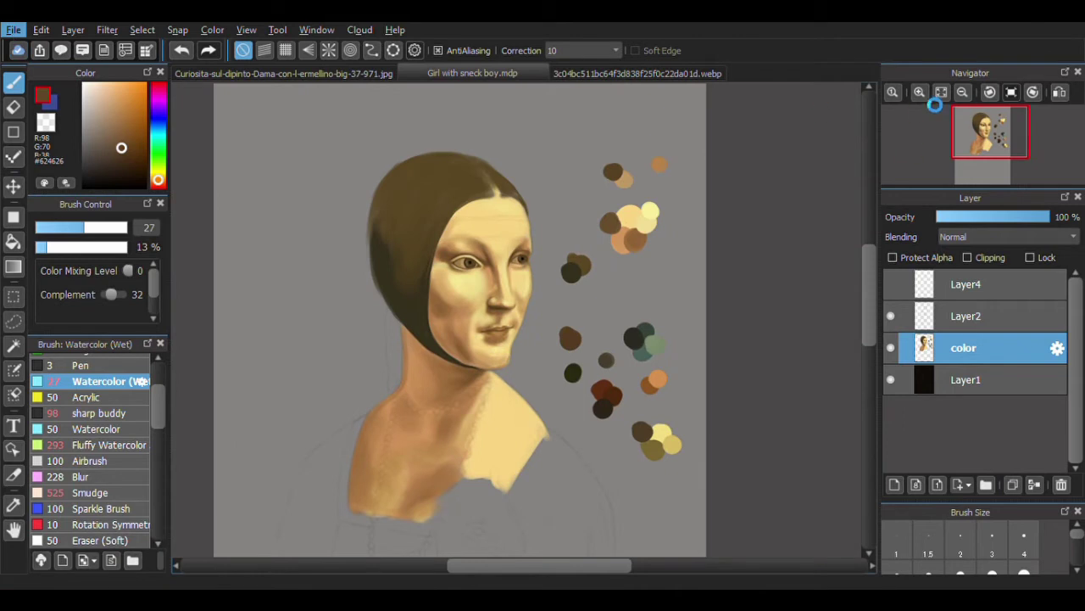
- Zoom in on the head and sample dark hair brown, forehead skin and golden ochre from the reference
{"action": "left_click", "coordinate": [919, 91]}
{"action": "left_click", "coordinate": [381, 246], "text": "alt"}
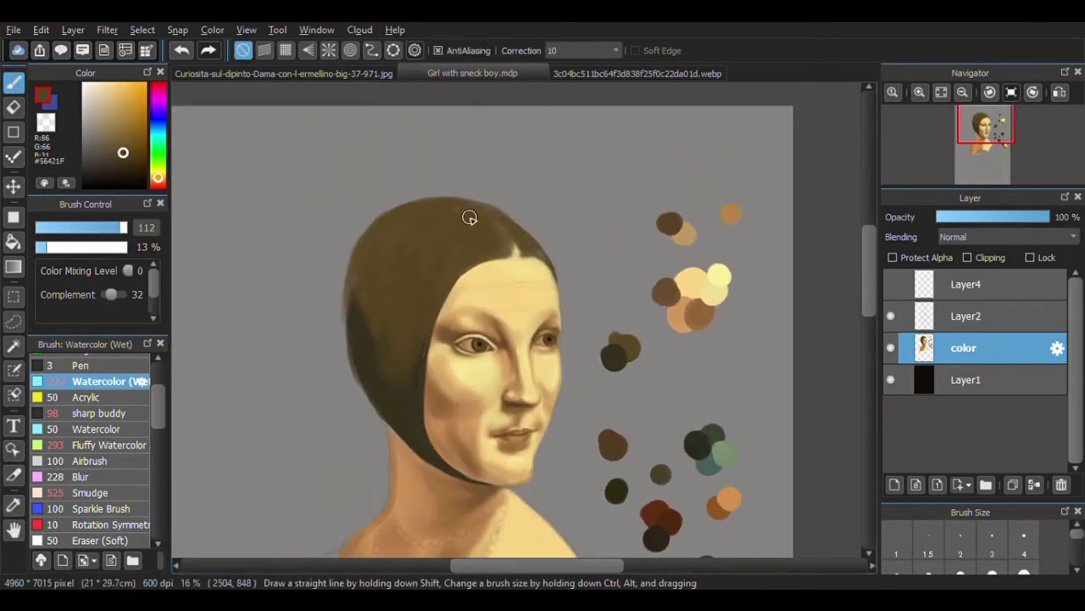
{"action": "left_click", "coordinate": [513, 254], "text": "alt"}
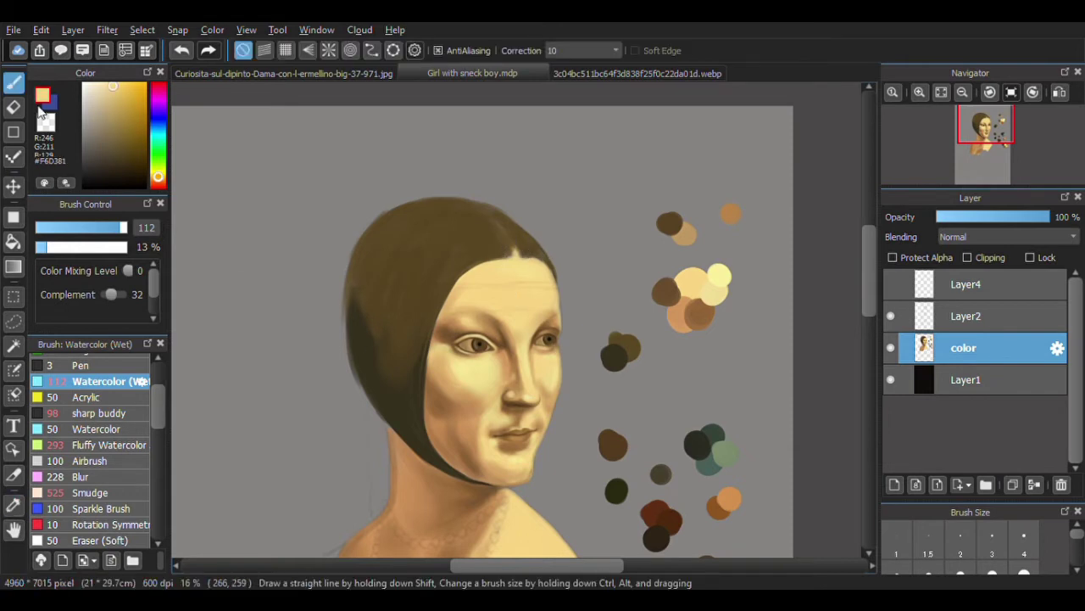
{"action": "left_click", "coordinate": [431, 313], "text": "alt"}
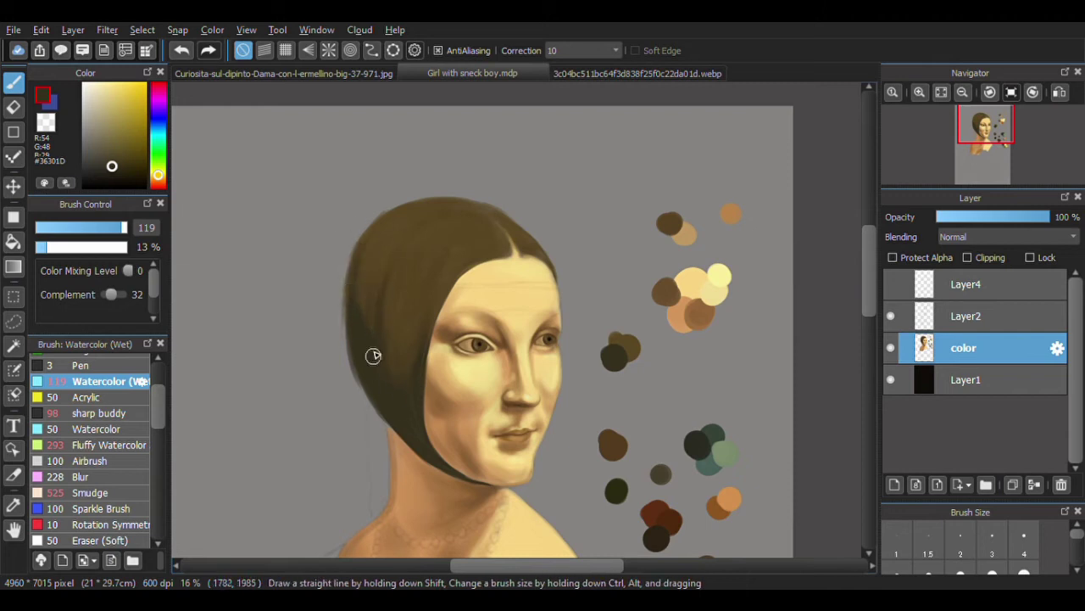
{"action": "left_click_drag", "start_coordinate": [372, 270], "coordinate": [346, 197]}
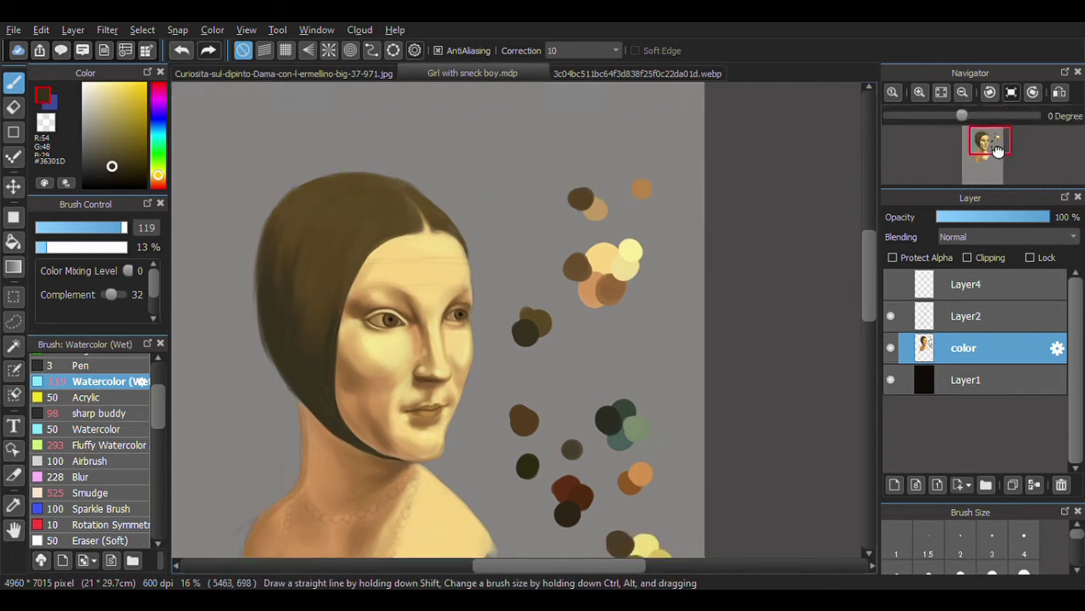
{"action": "left_click", "coordinate": [283, 73]}
{"action": "left_click", "coordinate": [659, 133], "text": "alt"}
{"action": "left_click", "coordinate": [472, 73]}
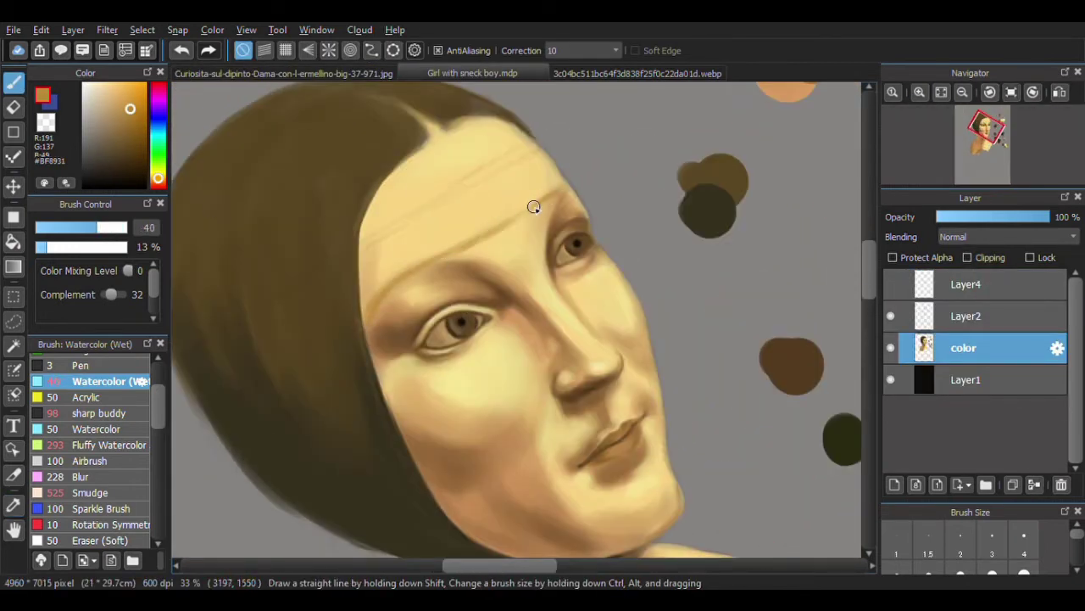
- Draw a thin near-black band across the forehead, then reset the canvas rotation
{"action": "left_click", "coordinate": [842, 438], "text": "alt"}
{"action": "mouse_move", "coordinate": [466, 181]}
{"action": "left_mouse_down"}
{"action": "mouse_move", "coordinate": [246, 318]}
{"action": "mouse_move", "coordinate": [500, 158]}
{"action": "left_mouse_up"}
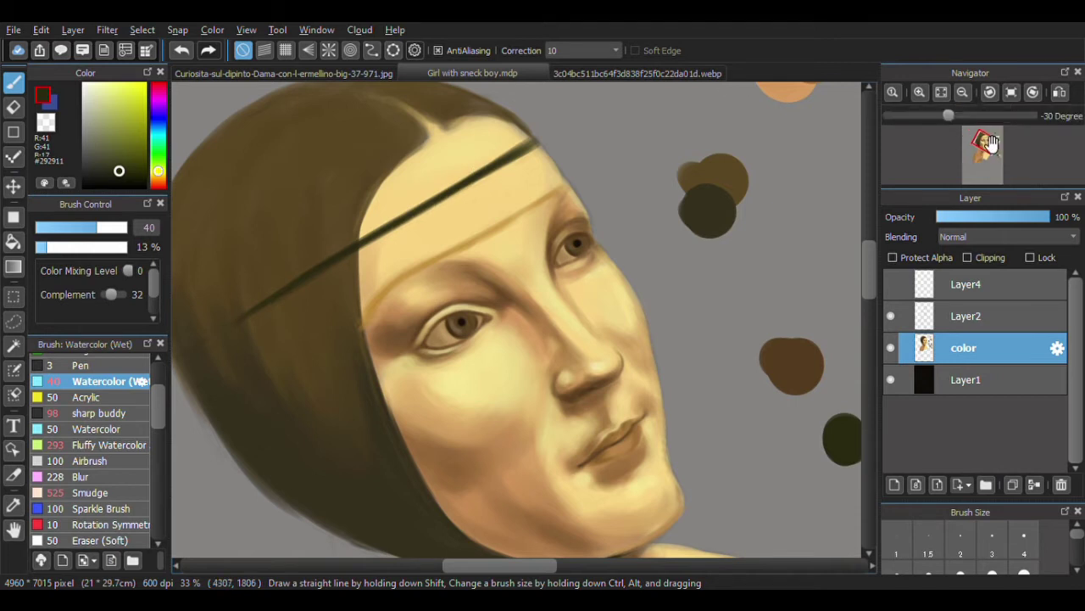
{"action": "scroll", "coordinate": [386, 294], "scroll_direction": "left", "scroll_amount": 5}
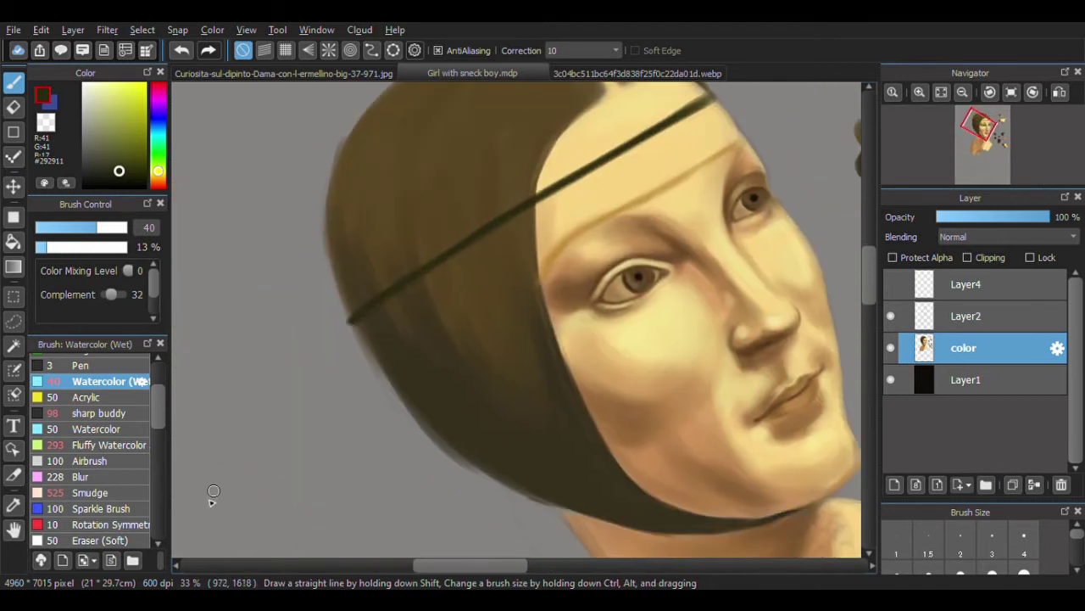
{"action": "scroll", "coordinate": [723, 260], "scroll_direction": "up", "scroll_amount": 3}
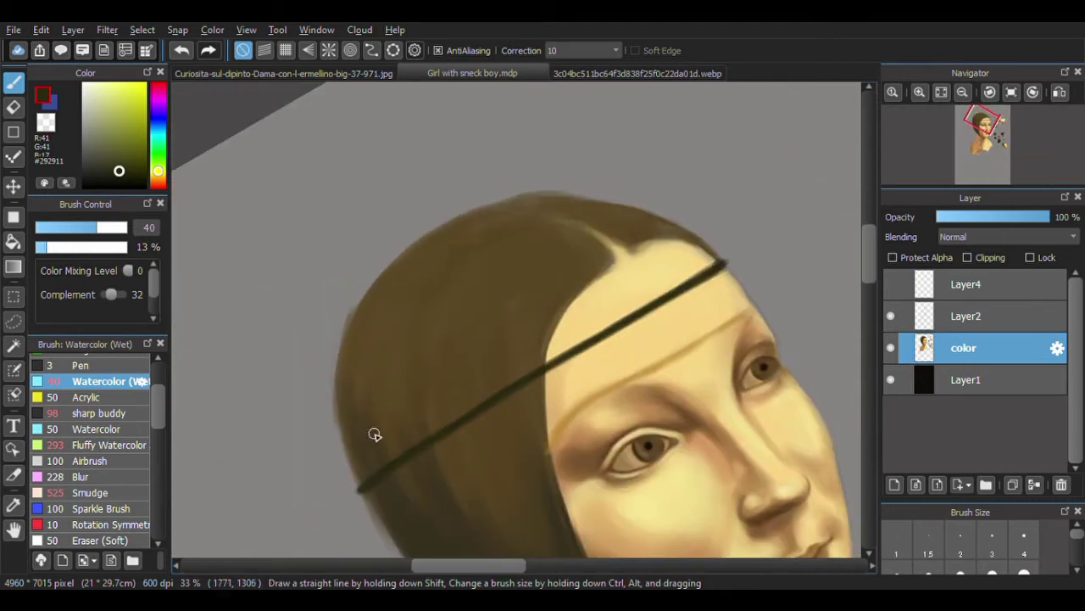
{"action": "left_click", "coordinate": [990, 92]}
{"action": "left_click", "coordinate": [963, 92]}
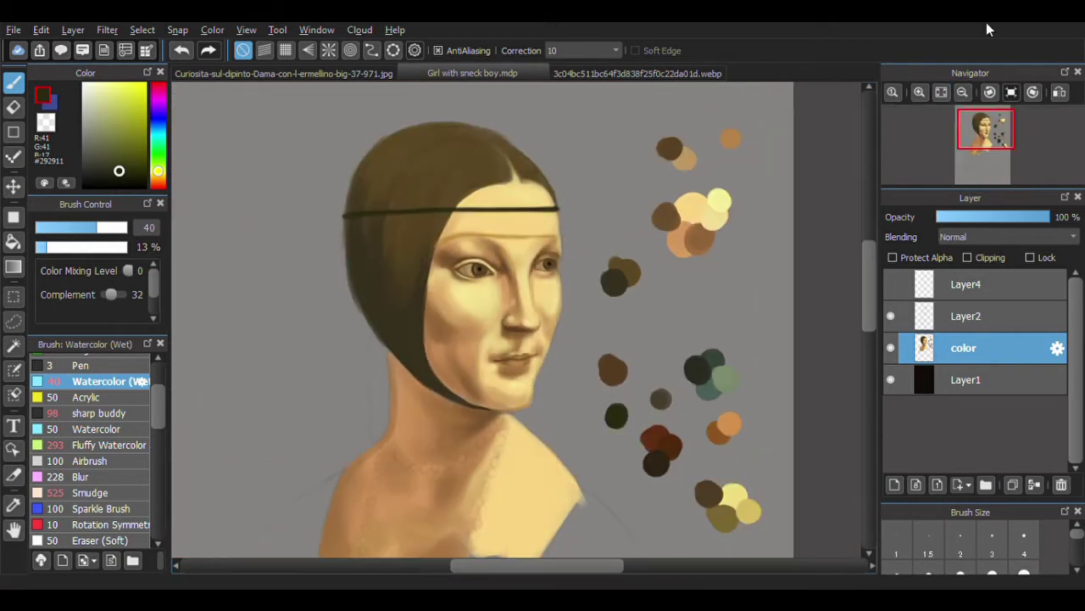
- Paint a grey-teal sleeve beside the right shoulder, extend it downward and fill the collar green
{"action": "left_click", "coordinate": [919, 91]}
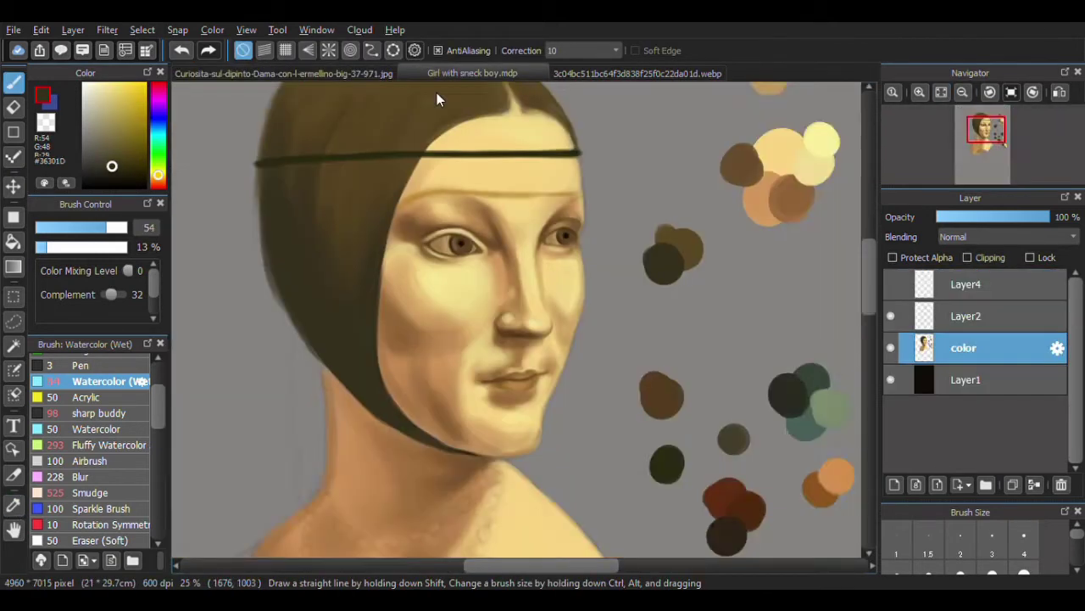
{"action": "left_click", "coordinate": [941, 92]}
{"action": "left_click", "coordinate": [690, 192]}
{"action": "left_click_drag", "start_coordinate": [632, 201], "coordinate": [585, 301]}
{"action": "mouse_move", "coordinate": [636, 217]}
{"action": "left_mouse_down"}
{"action": "mouse_move", "coordinate": [642, 207]}
{"action": "mouse_move", "coordinate": [601, 303]}
{"action": "mouse_move", "coordinate": [630, 212]}
{"action": "mouse_move", "coordinate": [684, 263]}
{"action": "left_mouse_up"}
{"action": "mouse_move", "coordinate": [661, 246]}
{"action": "left_mouse_down"}
{"action": "mouse_move", "coordinate": [676, 343]}
{"action": "mouse_move", "coordinate": [647, 218]}
{"action": "left_mouse_up"}
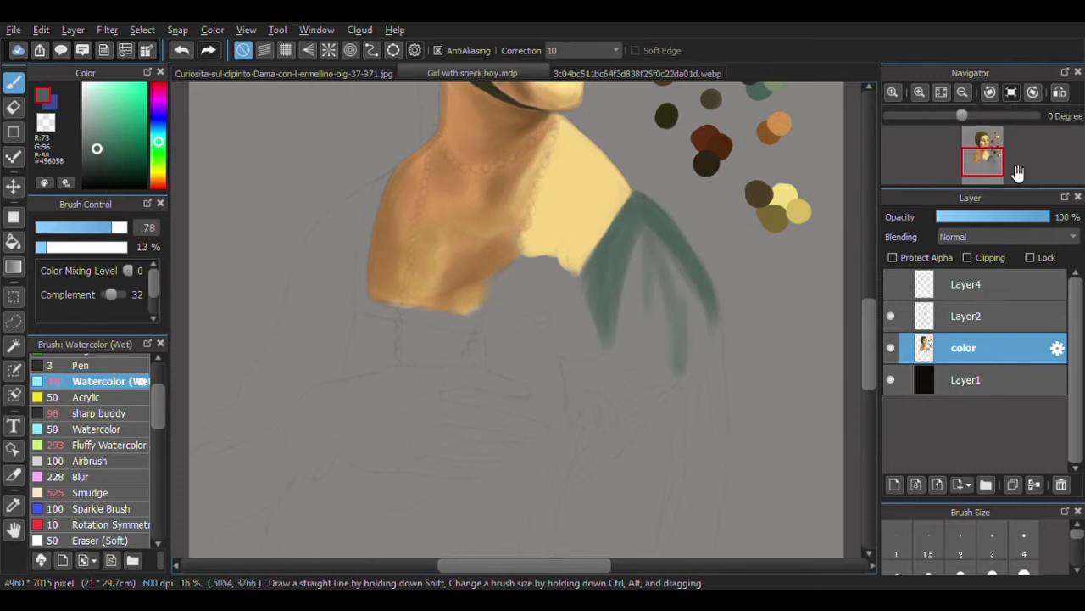
{"action": "scroll", "coordinate": [815, 234], "scroll_direction": "down", "scroll_amount": 3}
{"action": "left_click_drag", "start_coordinate": [648, 391], "coordinate": [586, 528]}
{"action": "mouse_move", "coordinate": [632, 306]}
{"action": "left_mouse_down"}
{"action": "mouse_move", "coordinate": [618, 235]}
{"action": "mouse_move", "coordinate": [580, 155]}
{"action": "mouse_move", "coordinate": [635, 252]}
{"action": "mouse_move", "coordinate": [576, 501]}
{"action": "mouse_move", "coordinate": [597, 492]}
{"action": "mouse_move", "coordinate": [571, 501]}
{"action": "mouse_move", "coordinate": [513, 257]}
{"action": "mouse_move", "coordinate": [562, 122]}
{"action": "mouse_move", "coordinate": [601, 254]}
{"action": "mouse_move", "coordinate": [572, 219]}
{"action": "left_mouse_up"}
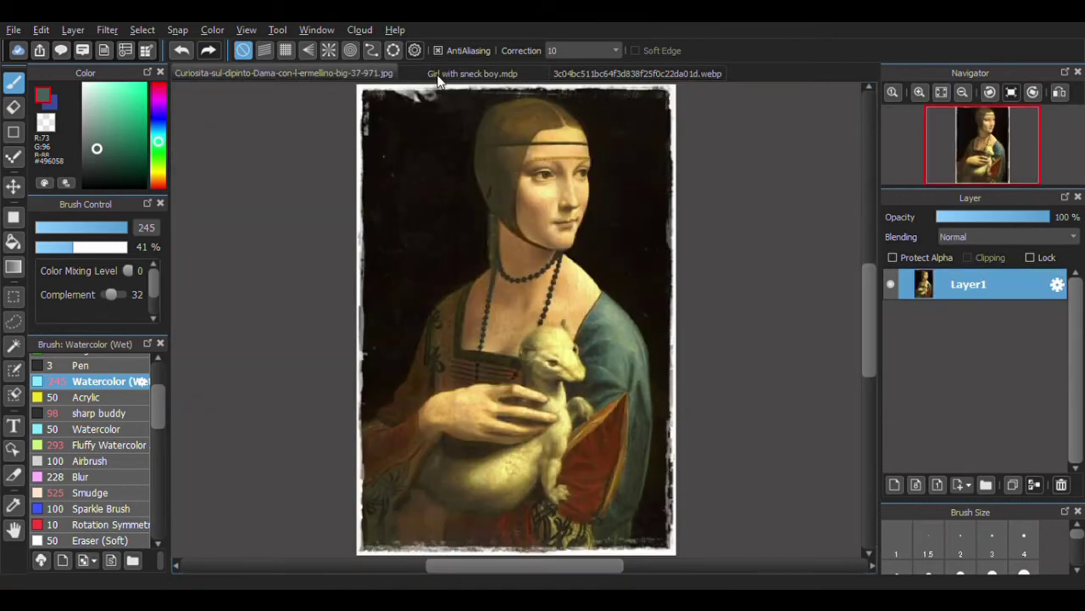
{"action": "left_click", "coordinate": [441, 75]}
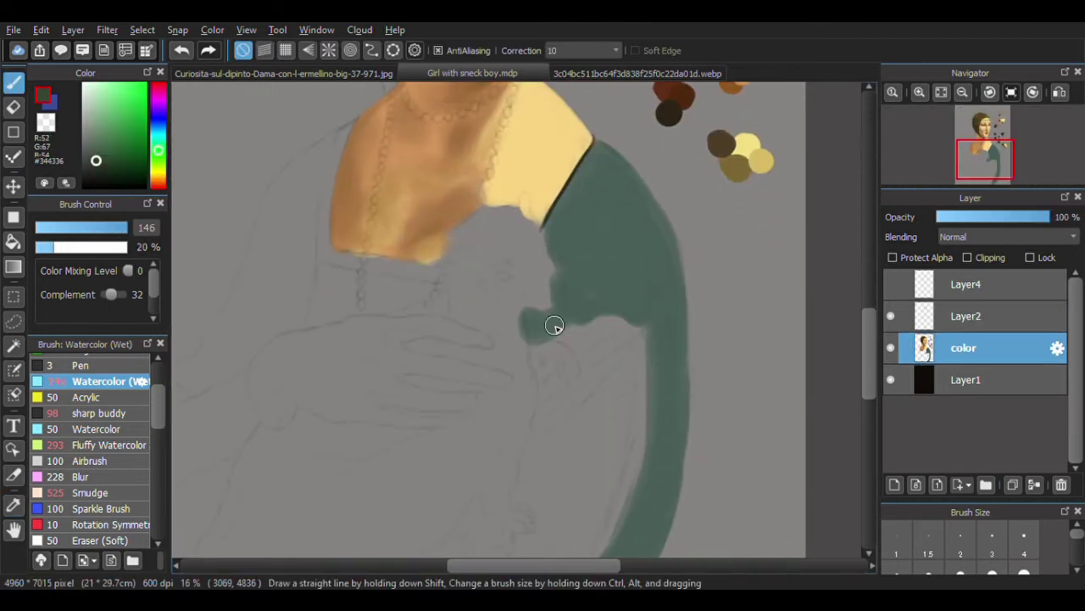
- Add darker green shading up the sleeve and below its fold
{"action": "left_click_drag", "start_coordinate": [552, 323], "coordinate": [602, 233]}
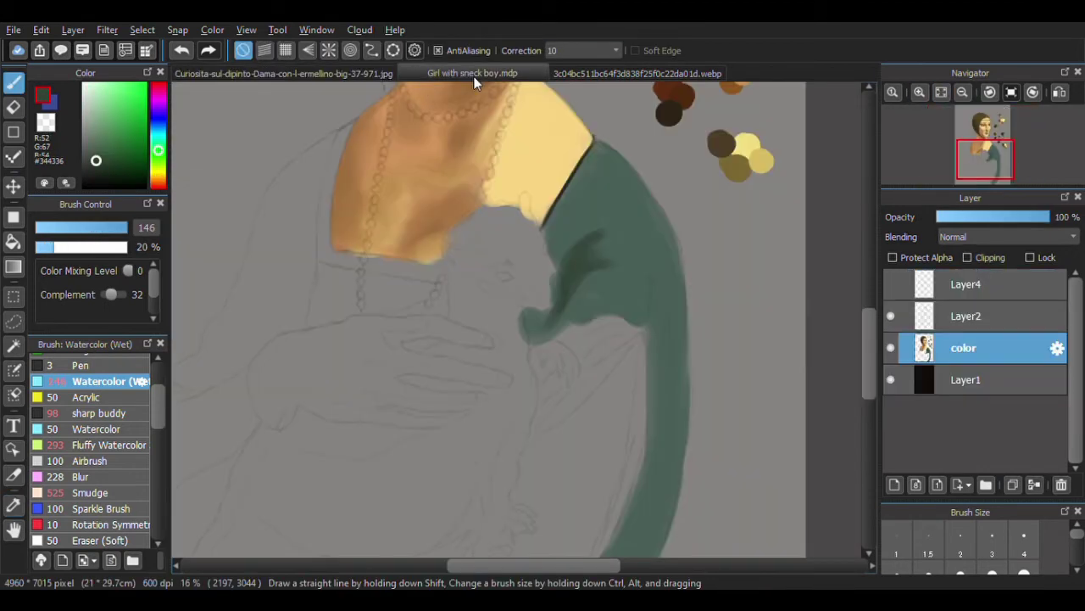
{"action": "left_click_drag", "start_coordinate": [551, 280], "coordinate": [595, 167]}
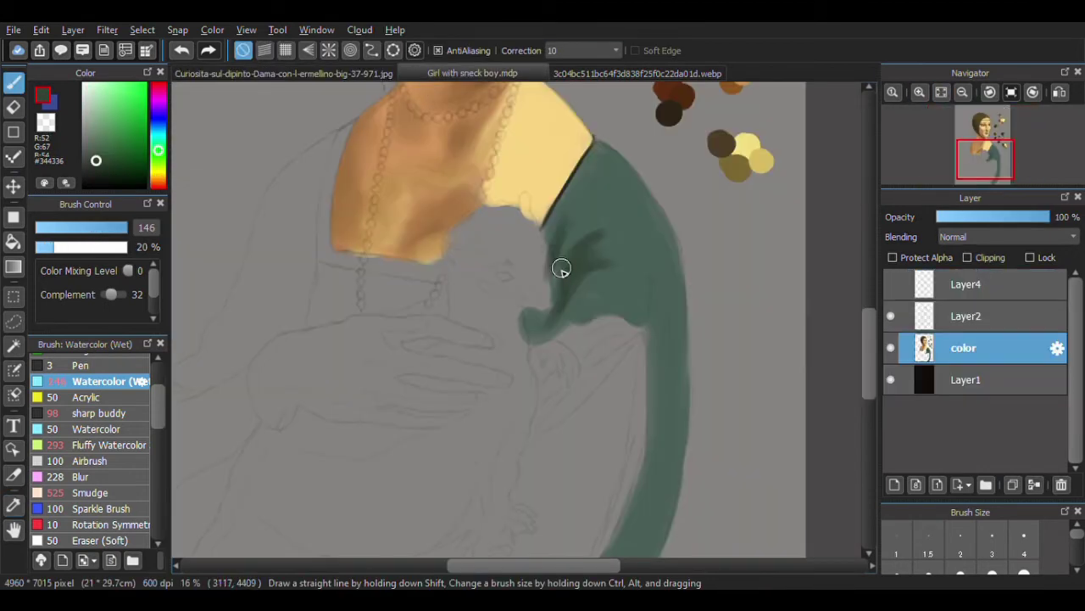
{"action": "mouse_move", "coordinate": [560, 306]}
{"action": "left_mouse_down"}
{"action": "mouse_move", "coordinate": [574, 310]}
{"action": "mouse_move", "coordinate": [526, 426]}
{"action": "mouse_move", "coordinate": [526, 328]}
{"action": "left_mouse_up"}
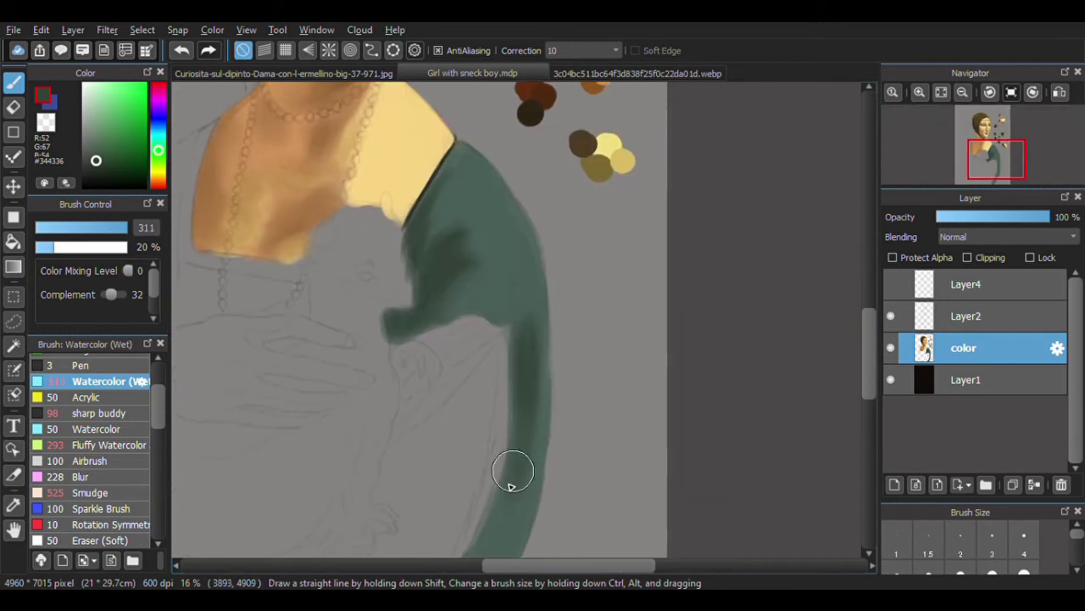
{"action": "left_click", "coordinate": [117, 227]}
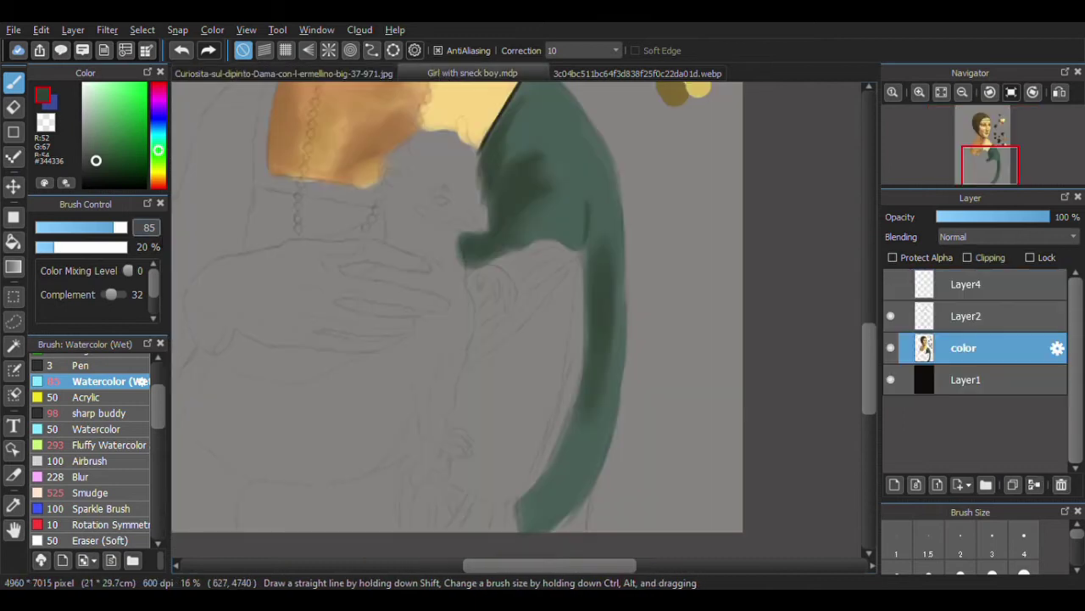
{"action": "mouse_move", "coordinate": [508, 279]}
{"action": "left_mouse_down"}
{"action": "mouse_move", "coordinate": [533, 274]}
{"action": "mouse_move", "coordinate": [528, 245]}
{"action": "mouse_move", "coordinate": [525, 270]}
{"action": "mouse_move", "coordinate": [572, 249]}
{"action": "left_mouse_up"}
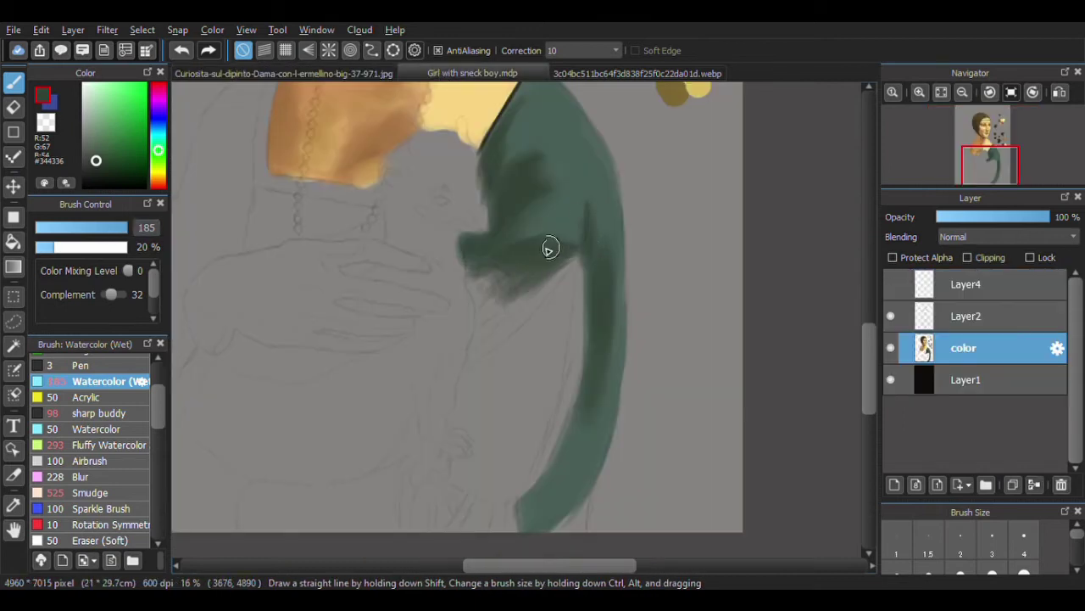
{"action": "mouse_move", "coordinate": [477, 245]}
{"action": "left_mouse_down"}
{"action": "mouse_move", "coordinate": [497, 311]}
{"action": "mouse_move", "coordinate": [586, 257]}
{"action": "left_mouse_up"}
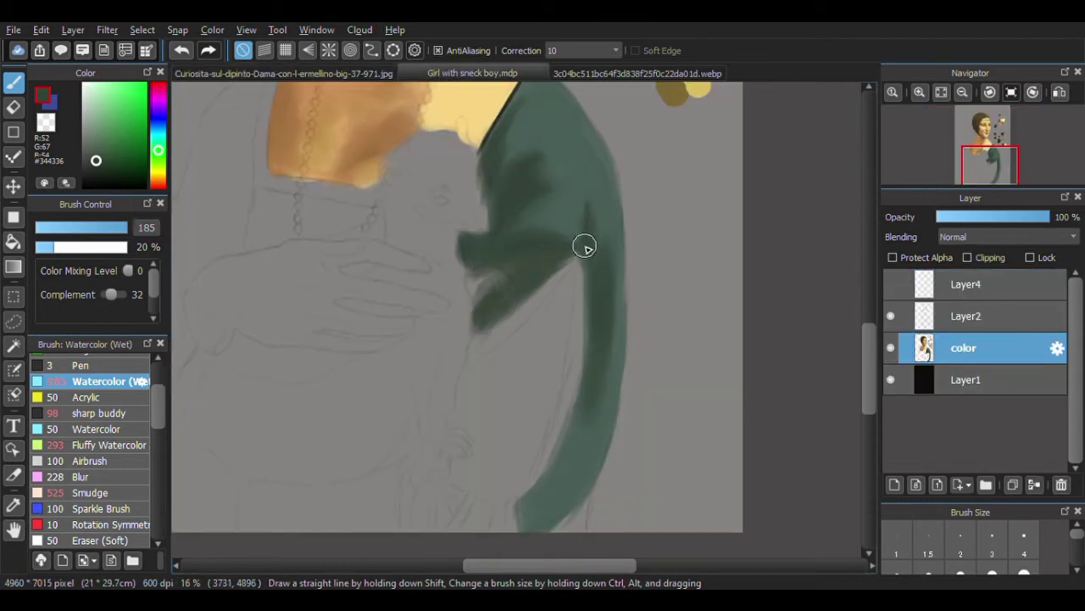
- Extend the green along the sleeve edge down toward the bottom with a smaller brush
{"action": "mouse_move", "coordinate": [615, 180]}
{"action": "left_mouse_down"}
{"action": "mouse_move", "coordinate": [625, 298]}
{"action": "mouse_move", "coordinate": [714, 160]}
{"action": "left_mouse_up"}
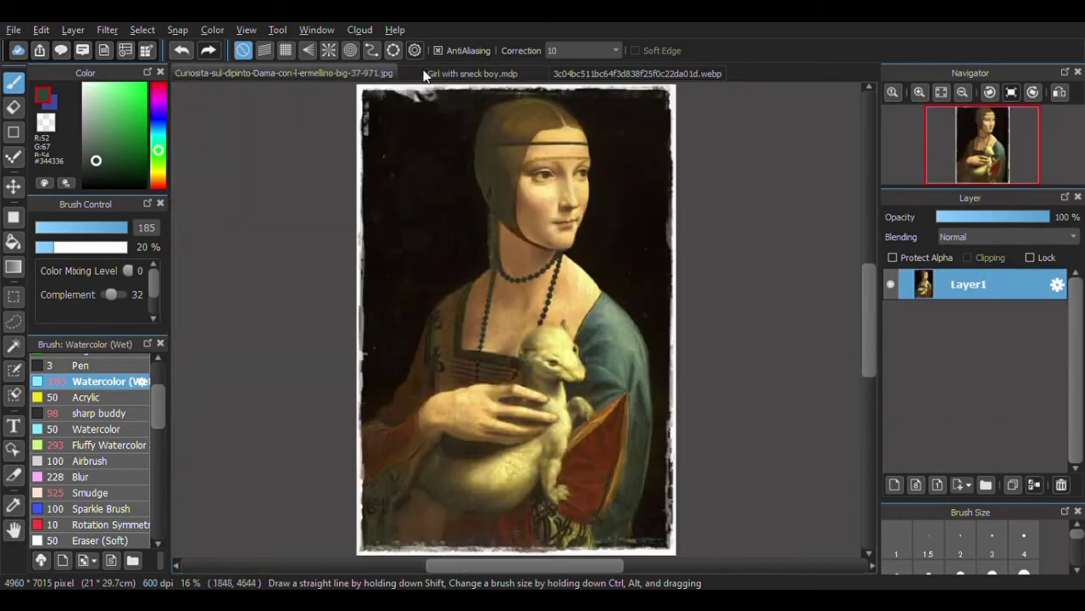
{"action": "left_click_drag", "start_coordinate": [516, 317], "coordinate": [284, 295]}
{"action": "left_click", "coordinate": [130, 226]}
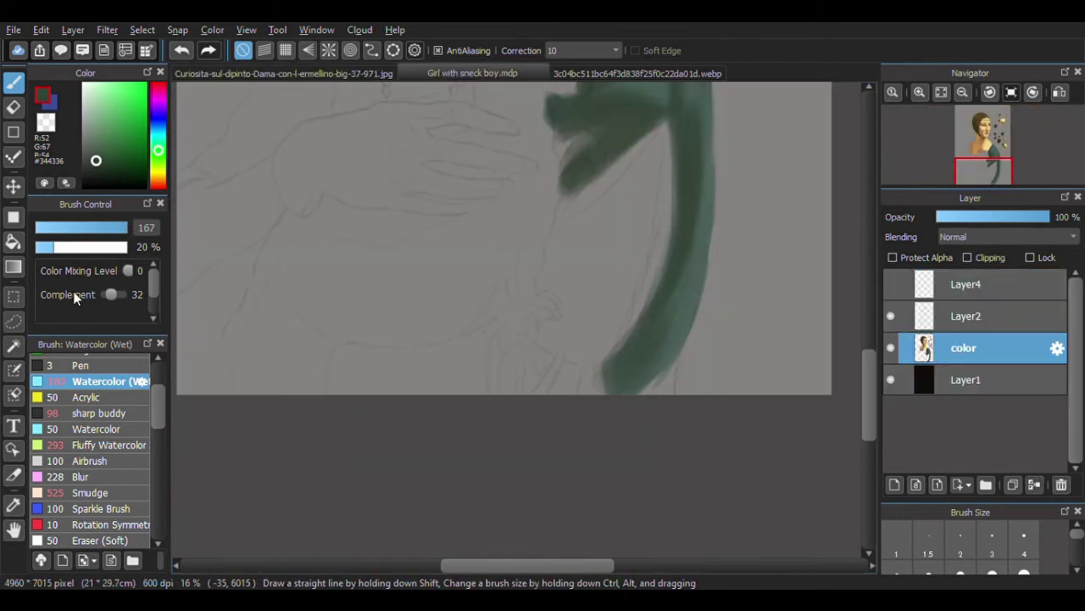
{"action": "left_click_drag", "start_coordinate": [686, 245], "coordinate": [625, 402]}
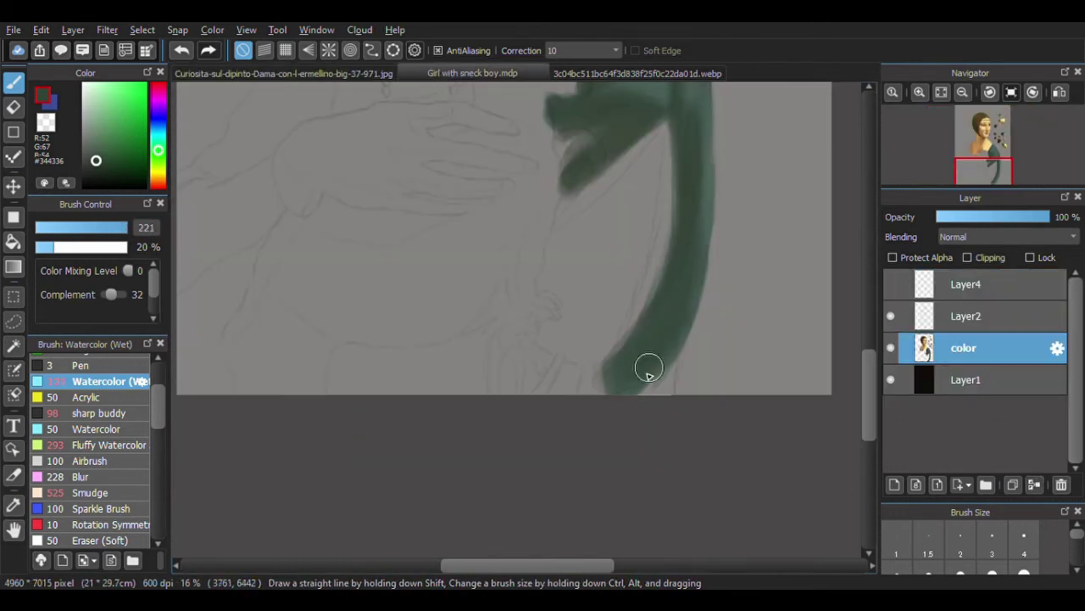
{"action": "scroll", "coordinate": [615, 212], "scroll_direction": "down", "scroll_amount": 1}
{"action": "scroll", "coordinate": [615, 212], "scroll_direction": "up", "scroll_amount": 5}
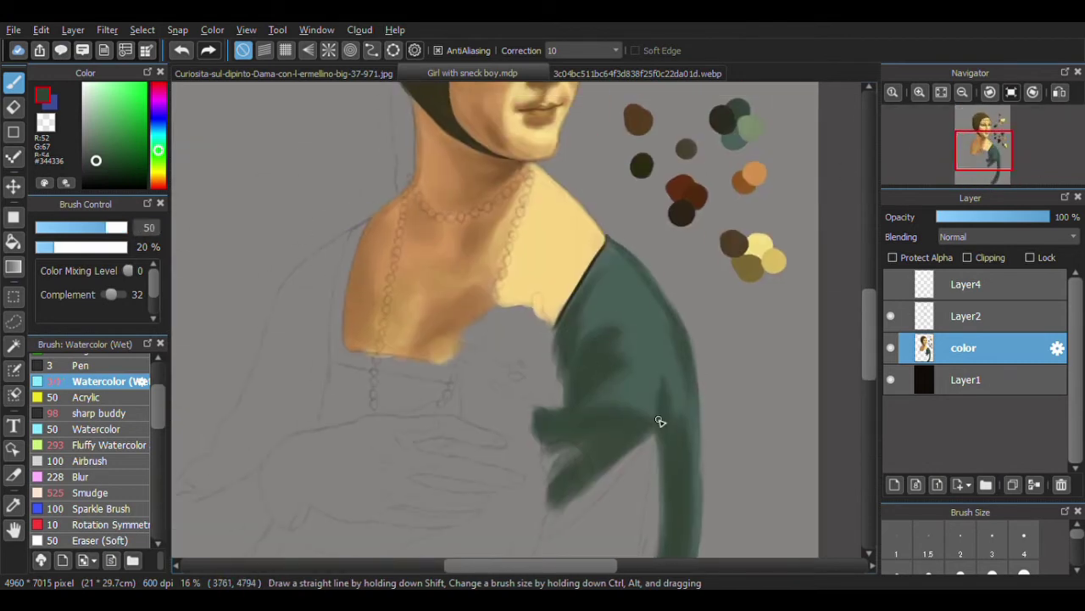
{"action": "left_click_drag", "start_coordinate": [984, 154], "coordinate": [993, 172]}
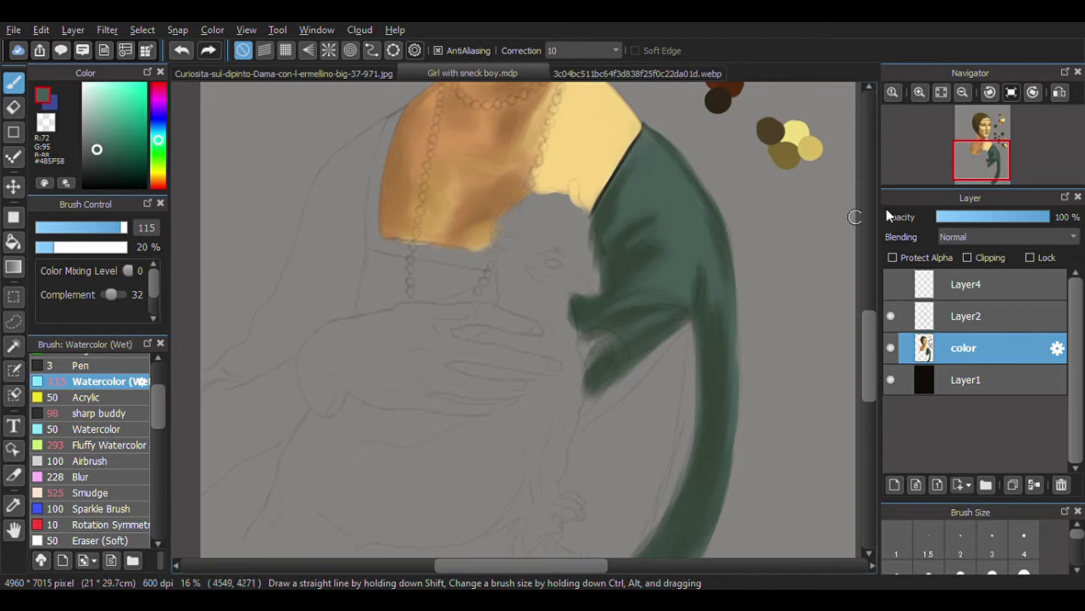
- Sample a warm skin tone from the reference, paint beside the sleeve, and undo the stray stroke
{"action": "key", "text": "i"}
{"action": "left_click", "coordinate": [361, 75]}
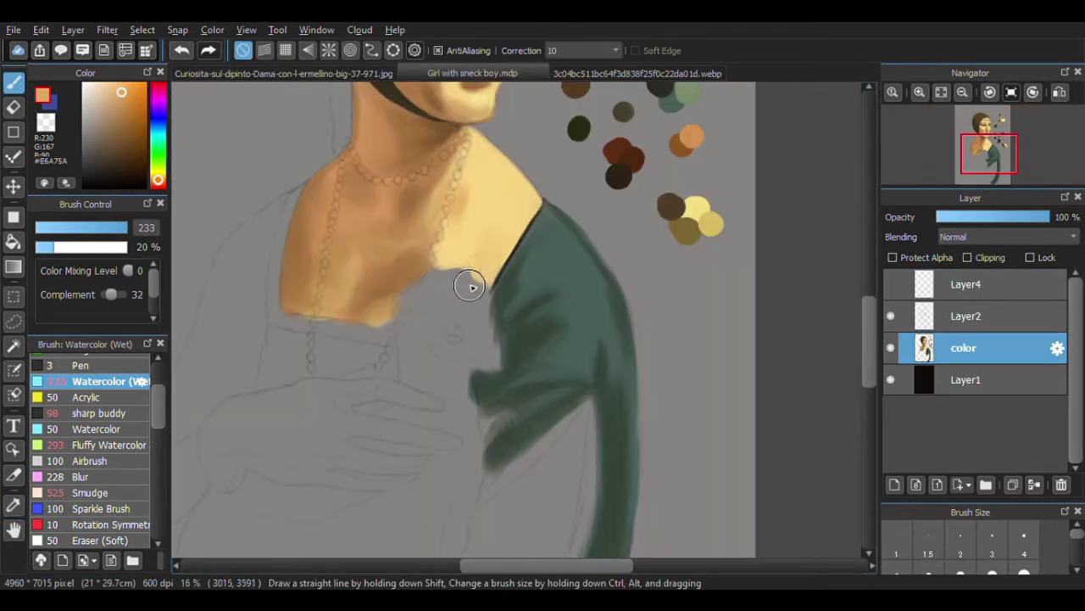
{"action": "left_click_drag", "start_coordinate": [471, 287], "coordinate": [474, 201]}
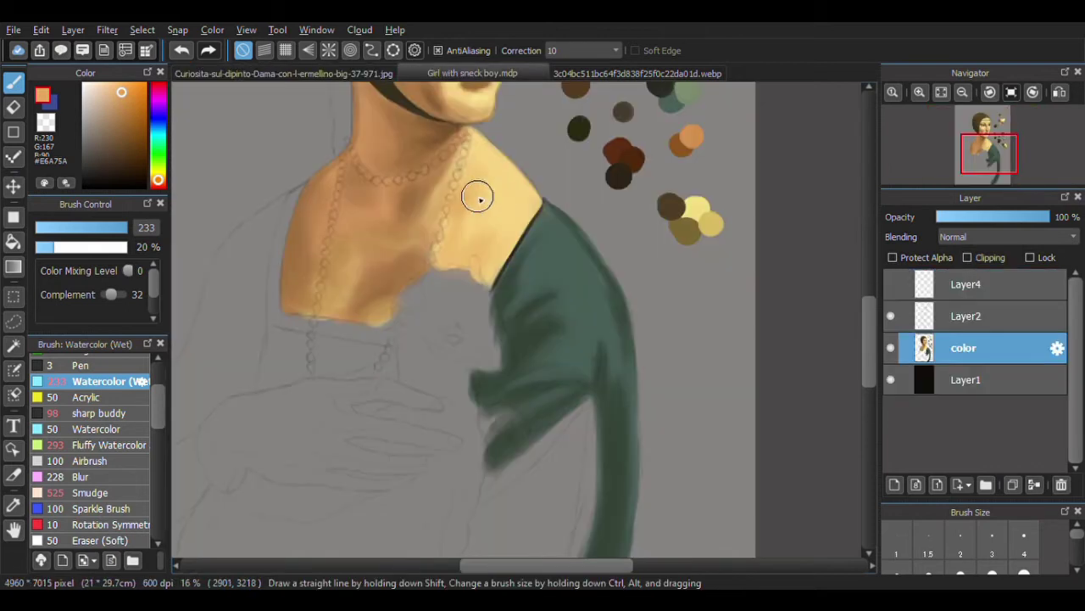
{"action": "key", "text": "ctrl+z"}
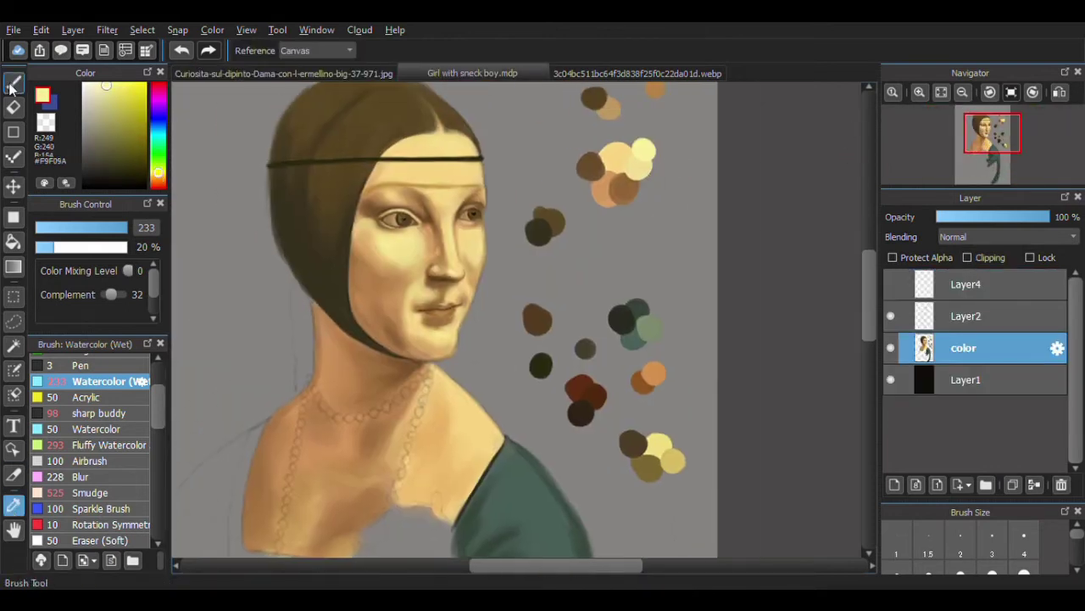
- Paint dark green fold strokes along the sleeve edge and around its notch
{"action": "left_click", "coordinate": [920, 93]}
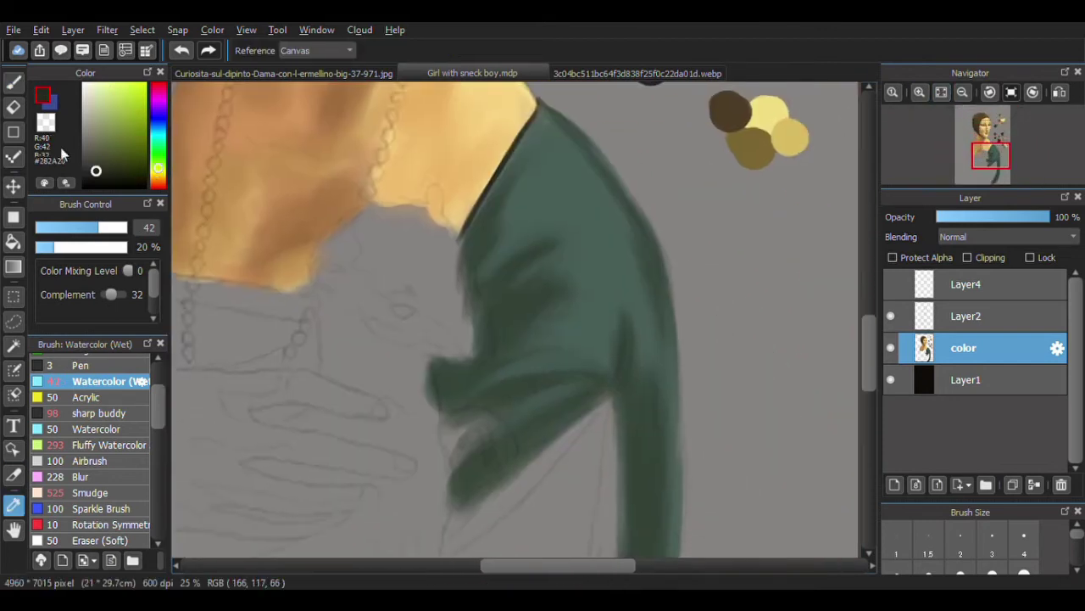
{"action": "left_click", "coordinate": [119, 228]}
{"action": "left_click_drag", "start_coordinate": [442, 366], "coordinate": [484, 356]}
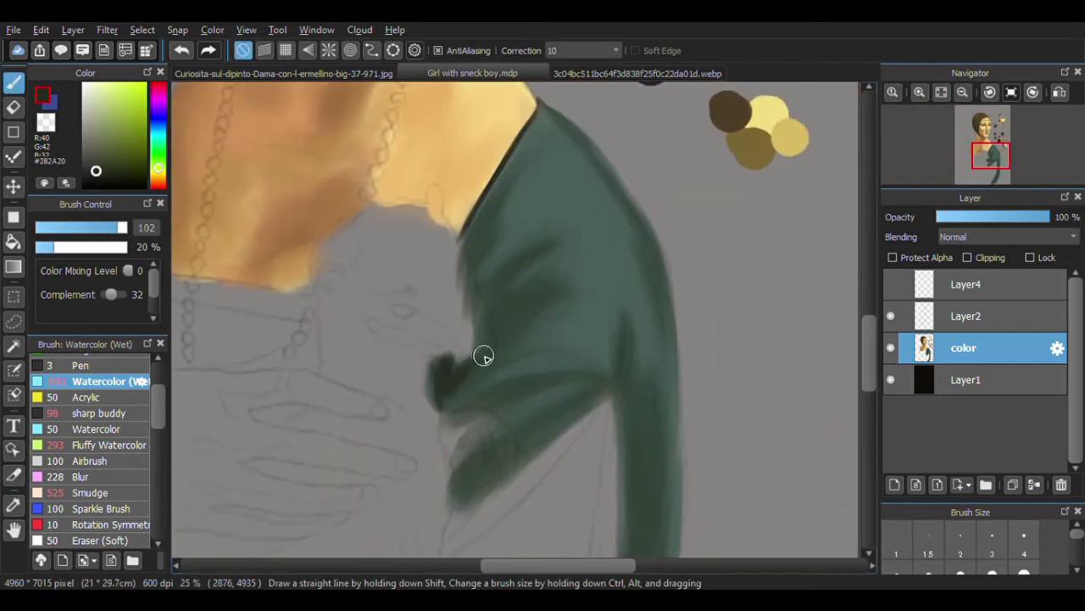
{"action": "mouse_move", "coordinate": [483, 240]}
{"action": "left_mouse_down"}
{"action": "mouse_move", "coordinate": [511, 189]}
{"action": "mouse_move", "coordinate": [485, 314]}
{"action": "mouse_move", "coordinate": [513, 320]}
{"action": "left_mouse_up"}
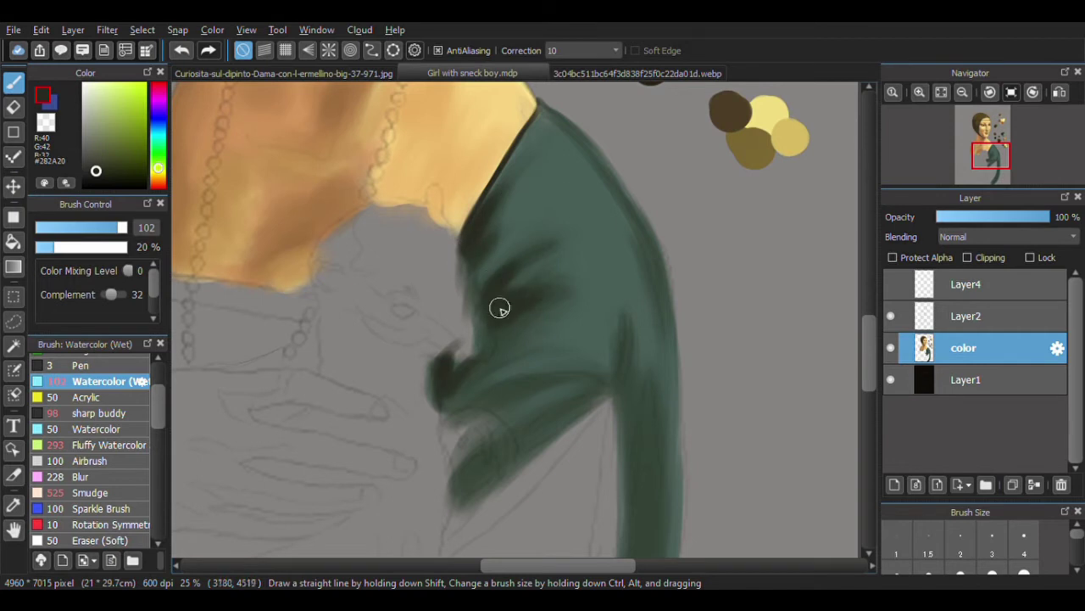
{"action": "scroll", "coordinate": [519, 318], "scroll_direction": "down", "scroll_amount": 2}
{"action": "mouse_move", "coordinate": [545, 283]}
{"action": "left_mouse_down"}
{"action": "mouse_move", "coordinate": [447, 285]}
{"action": "mouse_move", "coordinate": [475, 305]}
{"action": "left_mouse_up"}
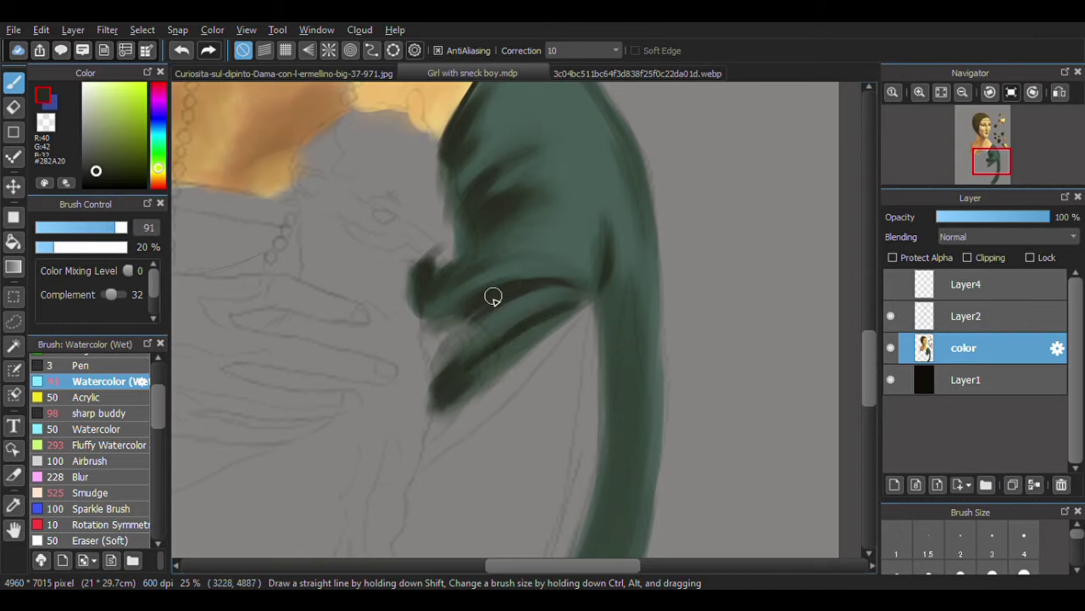
{"action": "left_click_drag", "start_coordinate": [551, 269], "coordinate": [479, 255]}
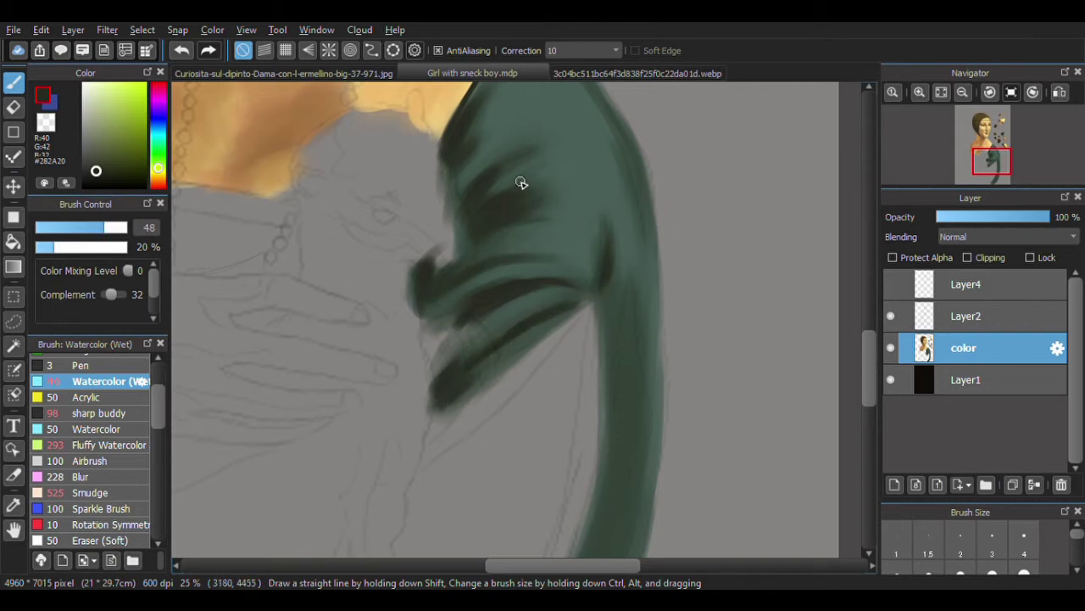
- Darken the sleeve's outer edge with a vertical dark green stroke
{"action": "scroll", "coordinate": [519, 163], "scroll_direction": "down", "scroll_amount": 2}
{"action": "left_click_drag", "start_coordinate": [657, 174], "coordinate": [640, 286]}
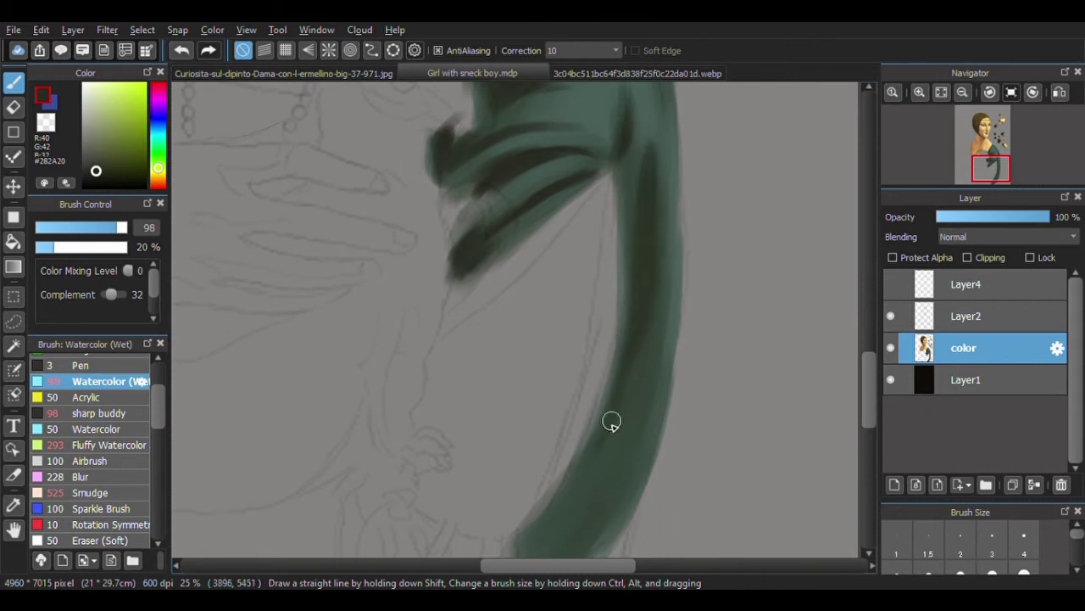
{"action": "scroll", "coordinate": [648, 276], "scroll_direction": "down", "scroll_amount": 1}
{"action": "scroll", "coordinate": [648, 276], "scroll_direction": "down", "scroll_amount": 4}
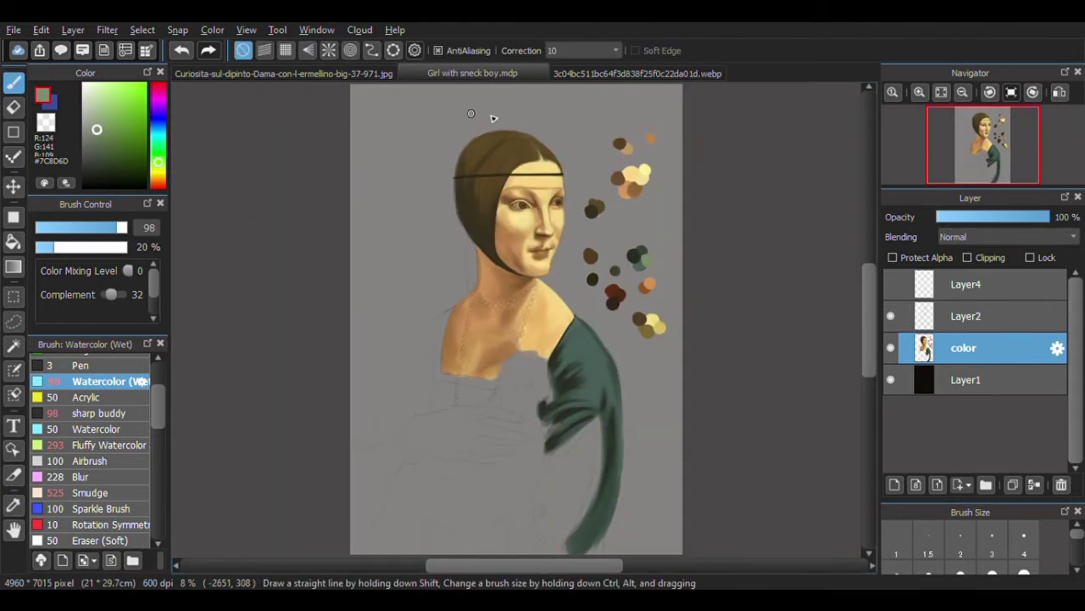
{"action": "scroll", "coordinate": [580, 491], "scroll_direction": "up", "scroll_amount": 3}
- Resize the brush, pick orange and paint a stripe down the sleeve's lower left edge
{"action": "left_click_drag", "start_coordinate": [562, 338], "coordinate": [549, 347]}
{"action": "left_click", "coordinate": [284, 74]}
{"action": "left_click", "coordinate": [471, 73]}
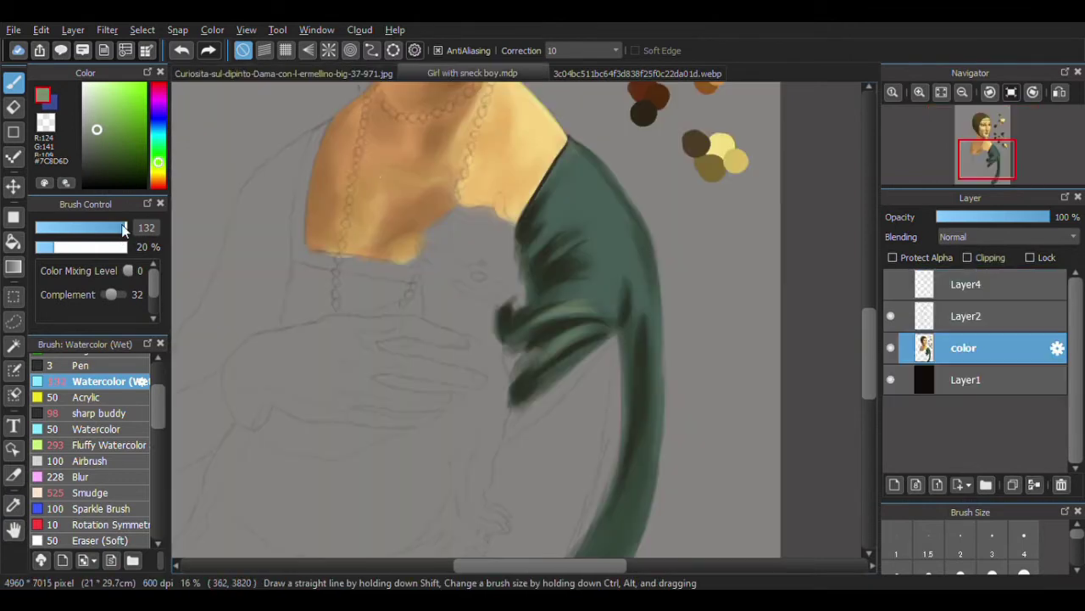
{"action": "mouse_move", "coordinate": [584, 170]}
{"action": "left_mouse_down"}
{"action": "mouse_move", "coordinate": [564, 201]}
{"action": "mouse_move", "coordinate": [593, 213]}
{"action": "mouse_move", "coordinate": [571, 194]}
{"action": "mouse_move", "coordinate": [571, 296]}
{"action": "mouse_move", "coordinate": [608, 231]}
{"action": "left_mouse_up"}
{"action": "left_click_drag", "start_coordinate": [599, 182], "coordinate": [538, 213]}
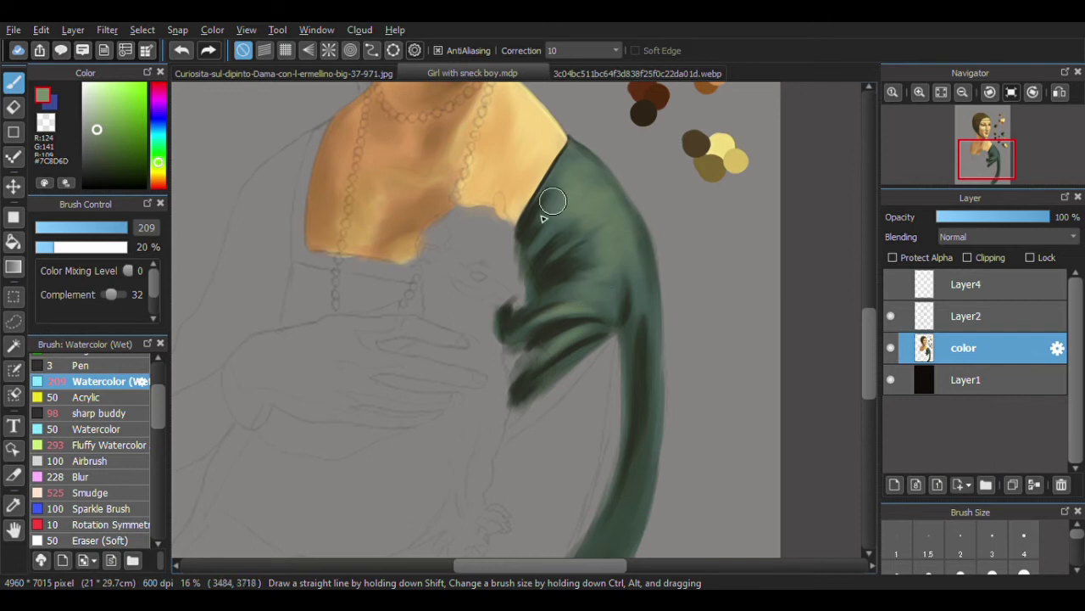
{"action": "left_click_drag", "start_coordinate": [533, 282], "coordinate": [614, 213]}
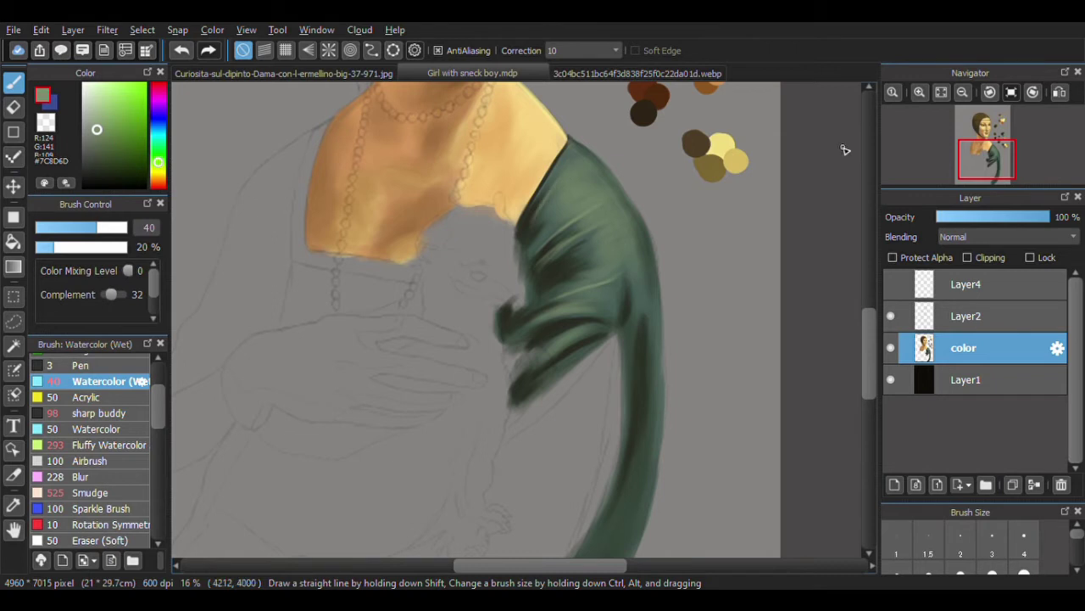
{"action": "scroll", "coordinate": [844, 150], "scroll_direction": "down", "scroll_amount": 2}
{"action": "key", "text": "i"}
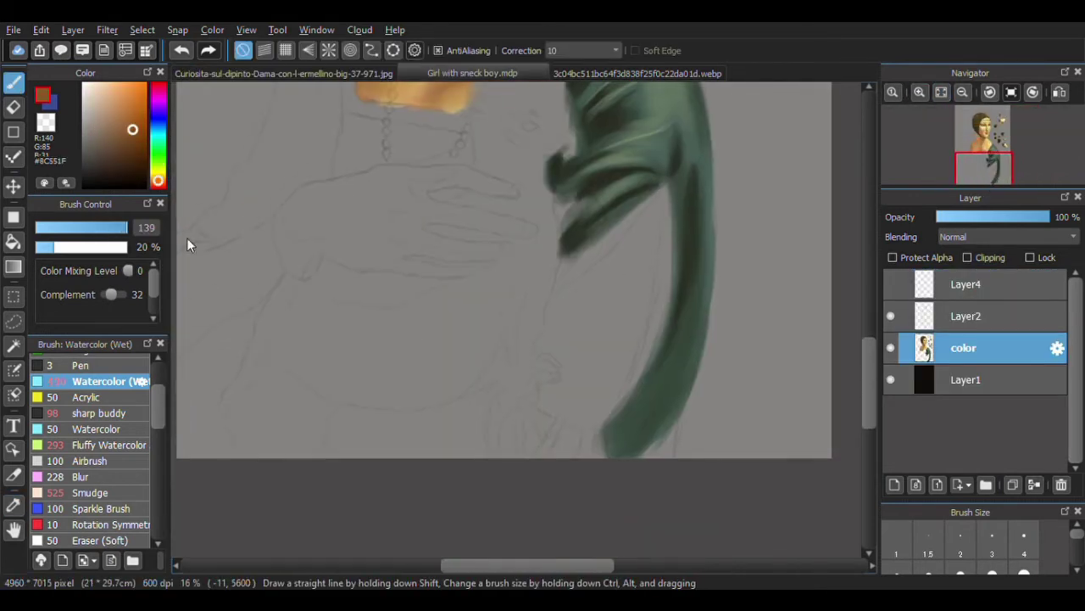
{"action": "left_click_drag", "start_coordinate": [189, 246], "coordinate": [582, 268]}
{"action": "left_click_drag", "start_coordinate": [648, 204], "coordinate": [556, 288]}
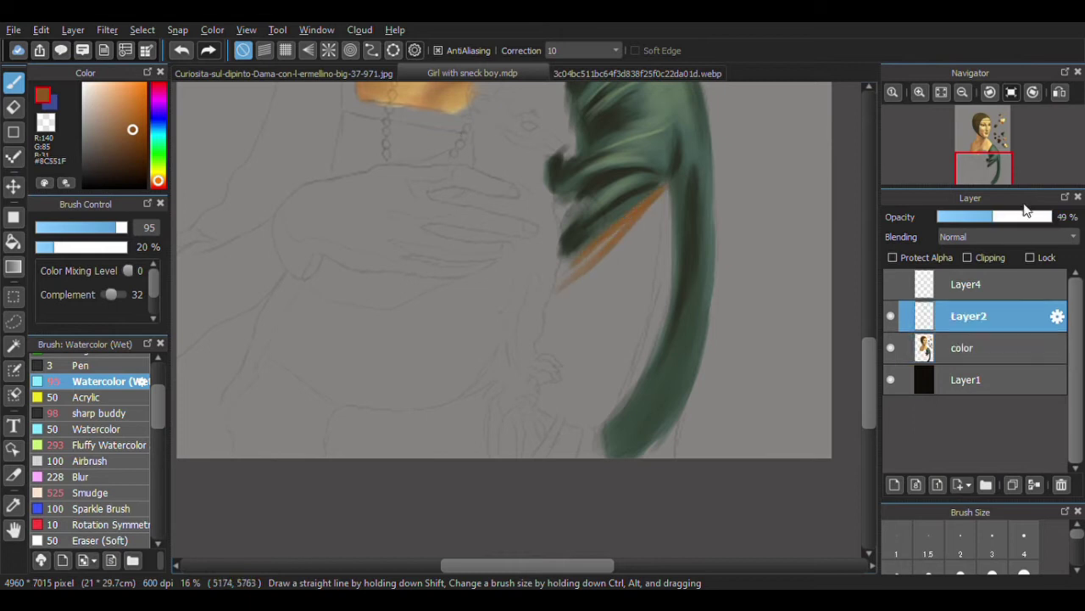
{"action": "mouse_move", "coordinate": [652, 207]}
{"action": "left_mouse_down"}
{"action": "mouse_move", "coordinate": [645, 342]}
{"action": "mouse_move", "coordinate": [618, 400]}
{"action": "left_mouse_up"}
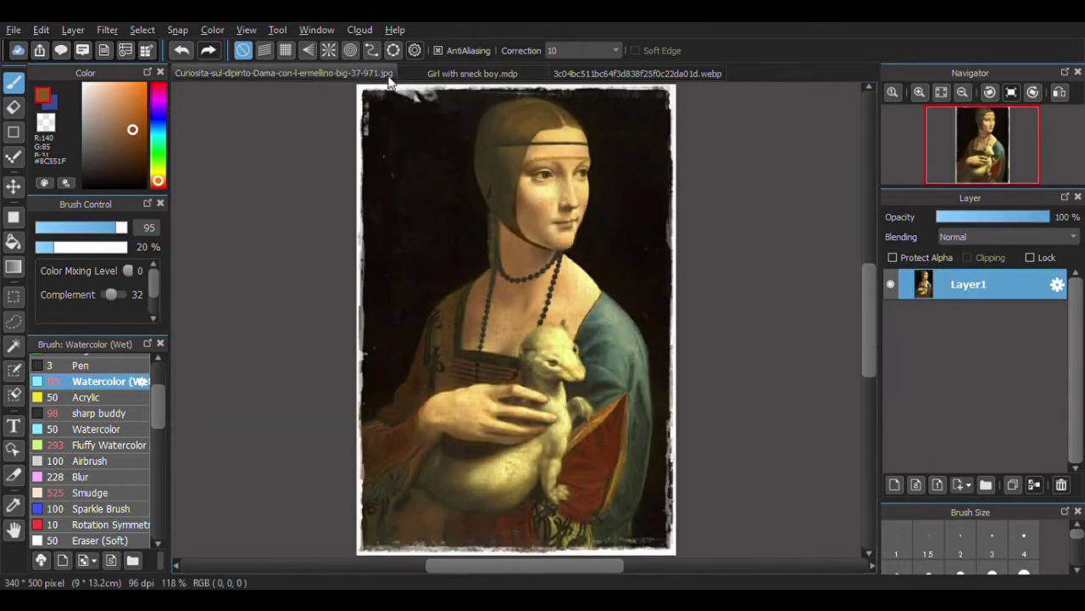
- Extend and thicken the orange stripe, then cover part of its edge with dark green
{"action": "mouse_move", "coordinate": [671, 233]}
{"action": "left_mouse_down"}
{"action": "mouse_move", "coordinate": [613, 414]}
{"action": "mouse_move", "coordinate": [647, 357]}
{"action": "left_mouse_up"}
{"action": "left_click_drag", "start_coordinate": [624, 228], "coordinate": [559, 287]}
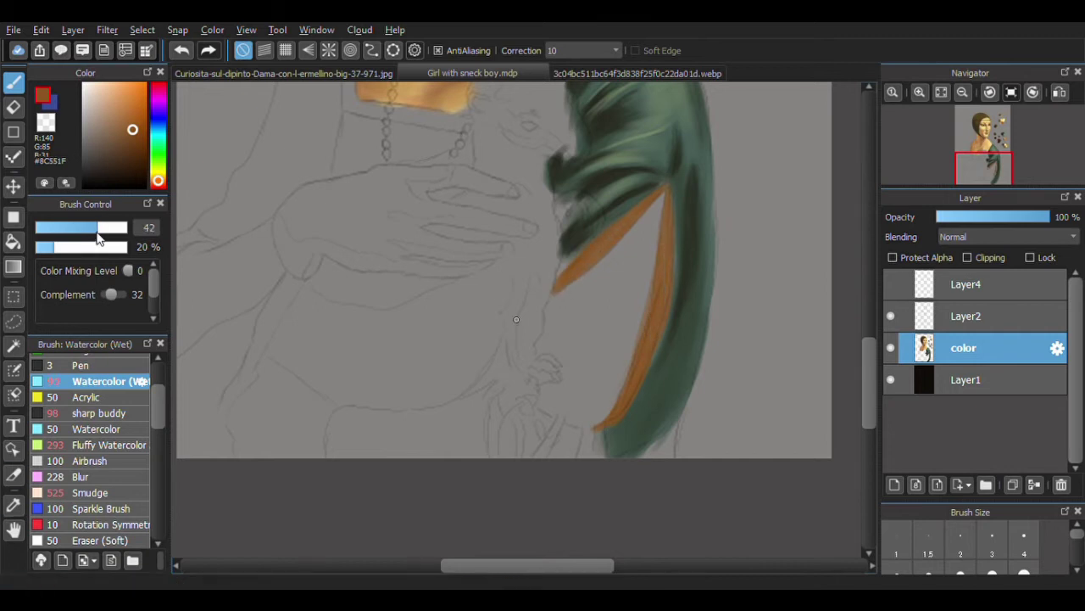
{"action": "left_click", "coordinate": [617, 198], "text": "alt"}
{"action": "left_click_drag", "start_coordinate": [583, 246], "coordinate": [552, 274]}
- Sample the dress brown and paint it over the orange fold beside the sleeve
{"action": "left_click_drag", "start_coordinate": [424, 202], "coordinate": [586, 233]}
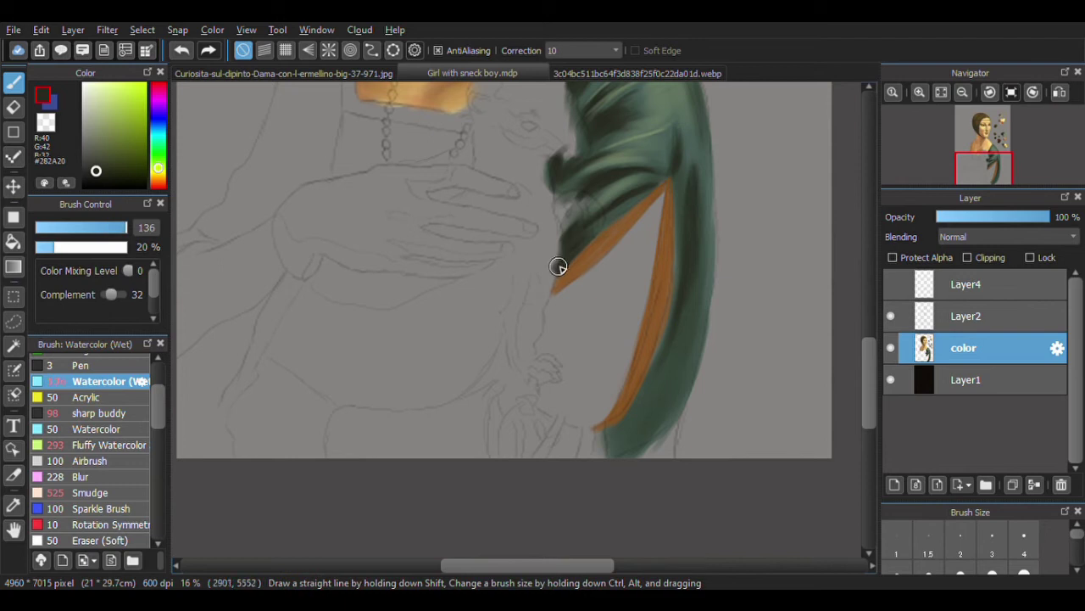
{"action": "key", "text": "ctrl+Tab"}
{"action": "key", "text": "ctrl+Tab"}
{"action": "mouse_move", "coordinate": [616, 208]}
{"action": "left_mouse_down"}
{"action": "mouse_move", "coordinate": [575, 337]}
{"action": "mouse_move", "coordinate": [584, 370]}
{"action": "left_mouse_up"}
{"action": "left_click_drag", "start_coordinate": [617, 231], "coordinate": [570, 405]}
{"action": "mouse_move", "coordinate": [628, 213]}
{"action": "left_mouse_down"}
{"action": "mouse_move", "coordinate": [518, 313]}
{"action": "mouse_move", "coordinate": [505, 349]}
{"action": "left_mouse_up"}
{"action": "mouse_move", "coordinate": [611, 246]}
{"action": "left_mouse_down"}
{"action": "mouse_move", "coordinate": [523, 319]}
{"action": "mouse_move", "coordinate": [582, 387]}
{"action": "left_mouse_up"}
{"action": "mouse_move", "coordinate": [607, 288]}
{"action": "left_mouse_down"}
{"action": "mouse_move", "coordinate": [546, 413]}
{"action": "mouse_move", "coordinate": [517, 385]}
{"action": "mouse_move", "coordinate": [526, 383]}
{"action": "left_mouse_up"}
- Blend the brown fold smooth and cover the remaining orange strip
{"action": "left_click_drag", "start_coordinate": [594, 272], "coordinate": [574, 356]}
{"action": "left_click_drag", "start_coordinate": [607, 246], "coordinate": [572, 364]}
{"action": "left_click_drag", "start_coordinate": [128, 227], "coordinate": [119, 240]}
{"action": "mouse_move", "coordinate": [610, 245]}
{"action": "left_mouse_down"}
{"action": "mouse_move", "coordinate": [630, 201]}
{"action": "mouse_move", "coordinate": [596, 353]}
{"action": "left_mouse_up"}
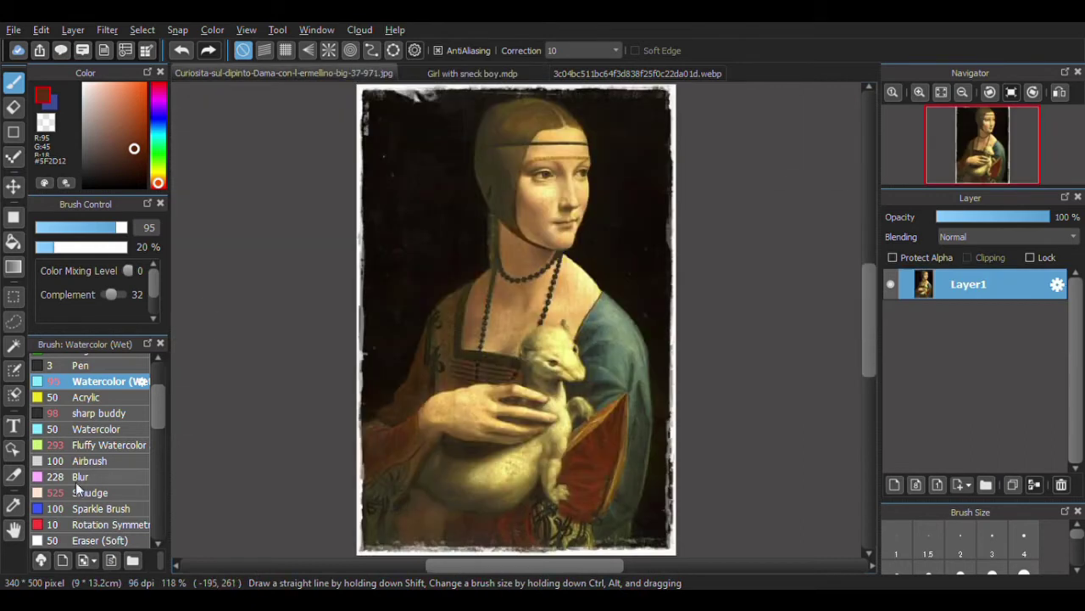
- Sample yellow-ochre from the reference and paint the cuff below the brown fold
{"action": "left_click", "coordinate": [284, 73]}
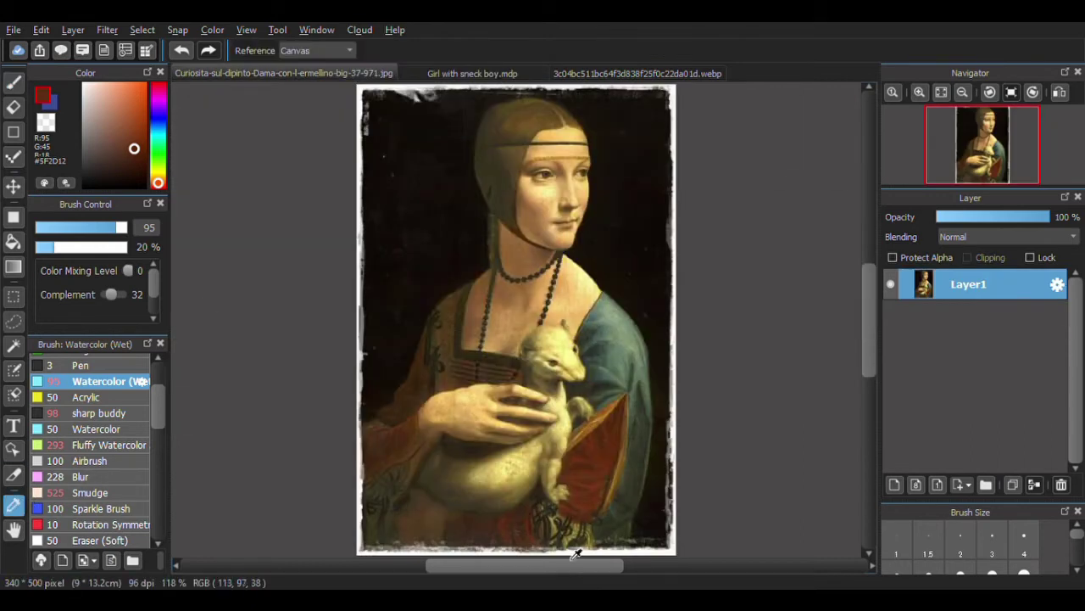
{"action": "left_click", "coordinate": [501, 323], "text": "alt"}
{"action": "left_click", "coordinate": [472, 73]}
{"action": "left_click_drag", "start_coordinate": [455, 418], "coordinate": [449, 466]}
{"action": "mouse_move", "coordinate": [500, 439]}
{"action": "left_mouse_down"}
{"action": "mouse_move", "coordinate": [514, 432]}
{"action": "mouse_move", "coordinate": [472, 487]}
{"action": "mouse_move", "coordinate": [541, 458]}
{"action": "left_mouse_up"}
{"action": "left_click", "coordinate": [378, 73]}
{"action": "left_click", "coordinate": [473, 73]}
{"action": "left_click_drag", "start_coordinate": [462, 403], "coordinate": [466, 464]}
- Paint a dark brown band to the left of the yellow cuff
{"action": "left_click", "coordinate": [505, 416], "text": "alt"}
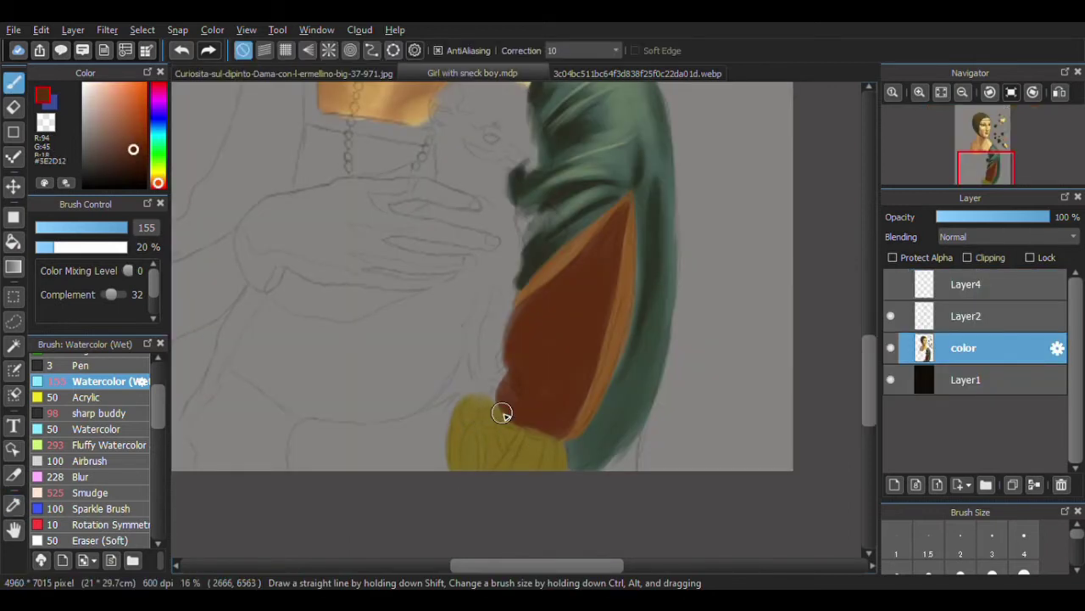
{"action": "mouse_move", "coordinate": [444, 414]}
{"action": "left_mouse_down"}
{"action": "mouse_move", "coordinate": [315, 435]}
{"action": "mouse_move", "coordinate": [439, 453]}
{"action": "mouse_move", "coordinate": [351, 465]}
{"action": "mouse_move", "coordinate": [430, 425]}
{"action": "mouse_move", "coordinate": [308, 421]}
{"action": "mouse_move", "coordinate": [391, 430]}
{"action": "left_mouse_up"}
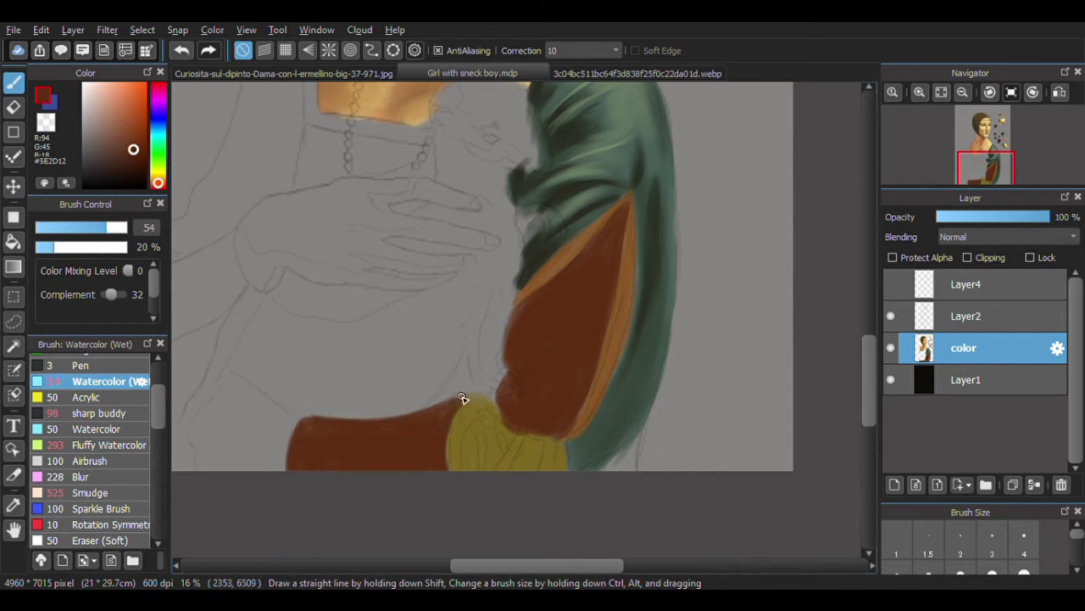
{"action": "scroll", "coordinate": [461, 399], "scroll_direction": "up", "scroll_amount": 3}
{"action": "scroll", "coordinate": [813, 179], "scroll_direction": "up", "scroll_amount": 3}
{"action": "left_click", "coordinate": [560, 241], "text": "alt"}
{"action": "scroll", "coordinate": [559, 242], "scroll_direction": "down", "scroll_amount": 3}
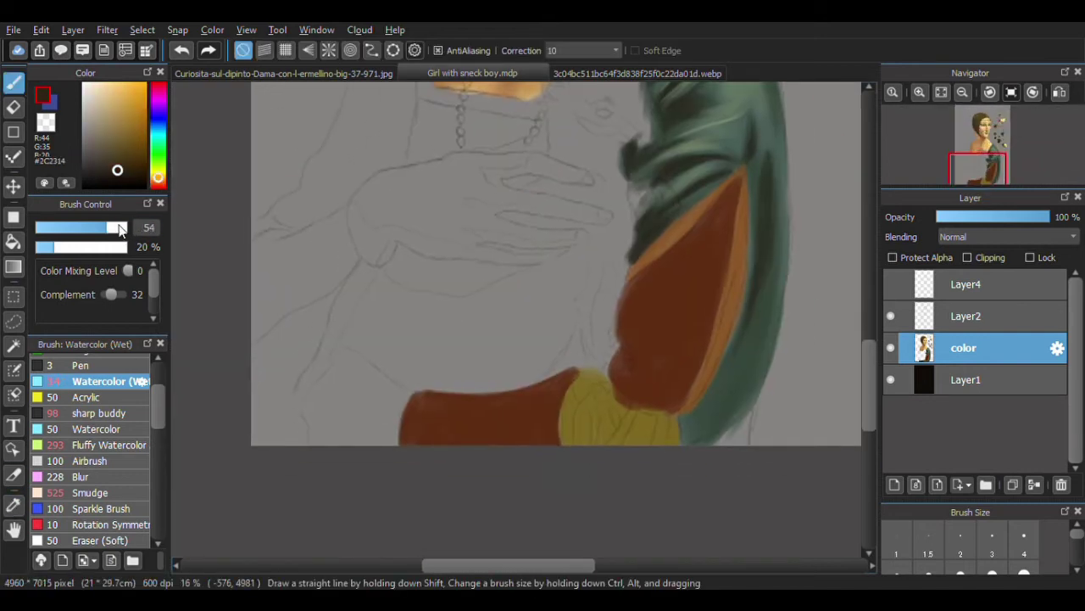
- Paint dark shadow strokes above the cuff, across the hands and along the fold
{"action": "left_click_drag", "start_coordinate": [547, 373], "coordinate": [578, 327]}
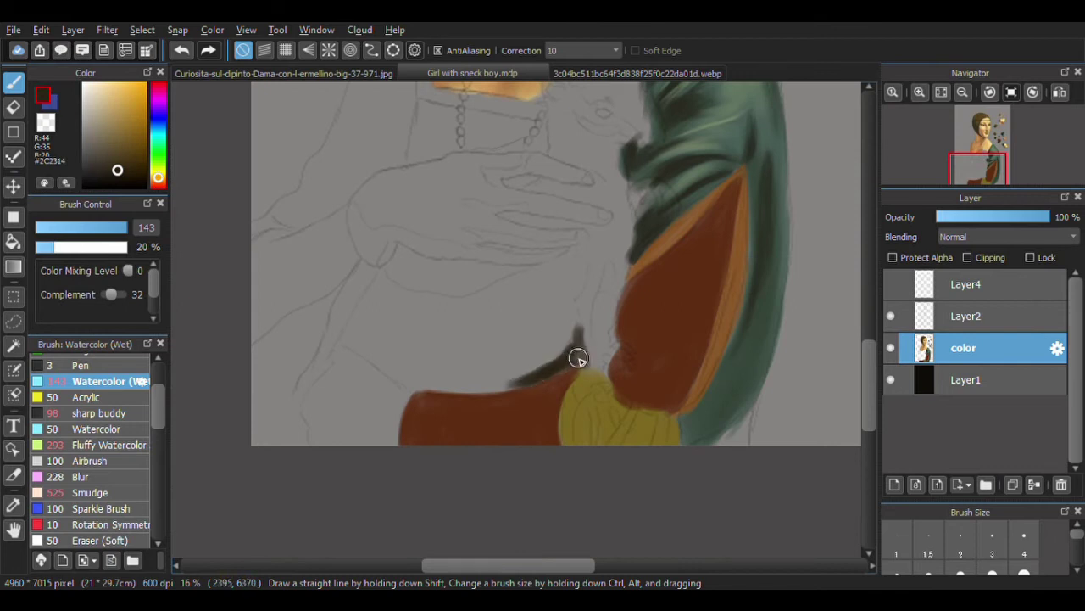
{"action": "left_click", "coordinate": [386, 74]}
{"action": "left_click", "coordinate": [452, 74]}
{"action": "left_click", "coordinate": [458, 77]}
{"action": "mouse_move", "coordinate": [395, 274]}
{"action": "left_mouse_down"}
{"action": "mouse_move", "coordinate": [431, 288]}
{"action": "mouse_move", "coordinate": [436, 271]}
{"action": "mouse_move", "coordinate": [528, 266]}
{"action": "left_mouse_up"}
{"action": "left_click_drag", "start_coordinate": [577, 333], "coordinate": [512, 392]}
{"action": "left_click_drag", "start_coordinate": [577, 343], "coordinate": [610, 386]}
- Sample a mid brown from the canvas and cover part of the orange stripe
{"action": "scroll", "coordinate": [644, 356], "scroll_direction": "down", "scroll_amount": 3}
{"action": "scroll", "coordinate": [738, 295], "scroll_direction": "up", "scroll_amount": 1}
{"action": "key", "text": "i"}
{"action": "left_click", "coordinate": [739, 294]}
{"action": "left_click_drag", "start_coordinate": [739, 294], "coordinate": [514, 87]}
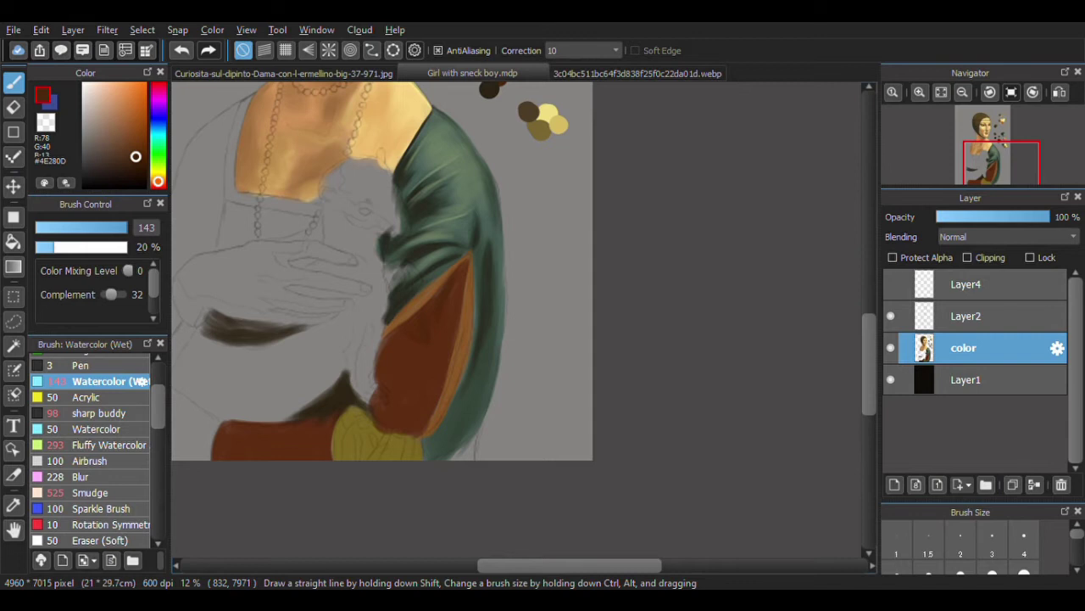
{"action": "left_click_drag", "start_coordinate": [454, 306], "coordinate": [460, 346]}
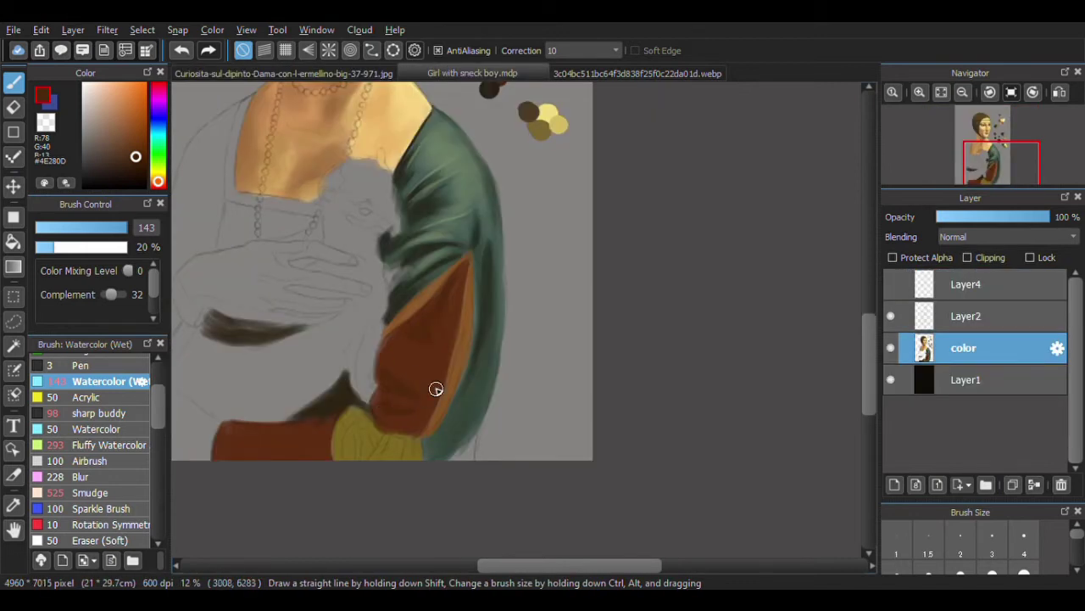
- Pick a fainter dark brown and lighter fold browns for shading at 14% opacity
{"action": "left_click_drag", "start_coordinate": [396, 378], "coordinate": [394, 340]}
{"action": "scroll", "coordinate": [450, 382], "scroll_direction": "up", "scroll_amount": 1}
{"action": "left_click", "coordinate": [574, 125], "text": "alt"}
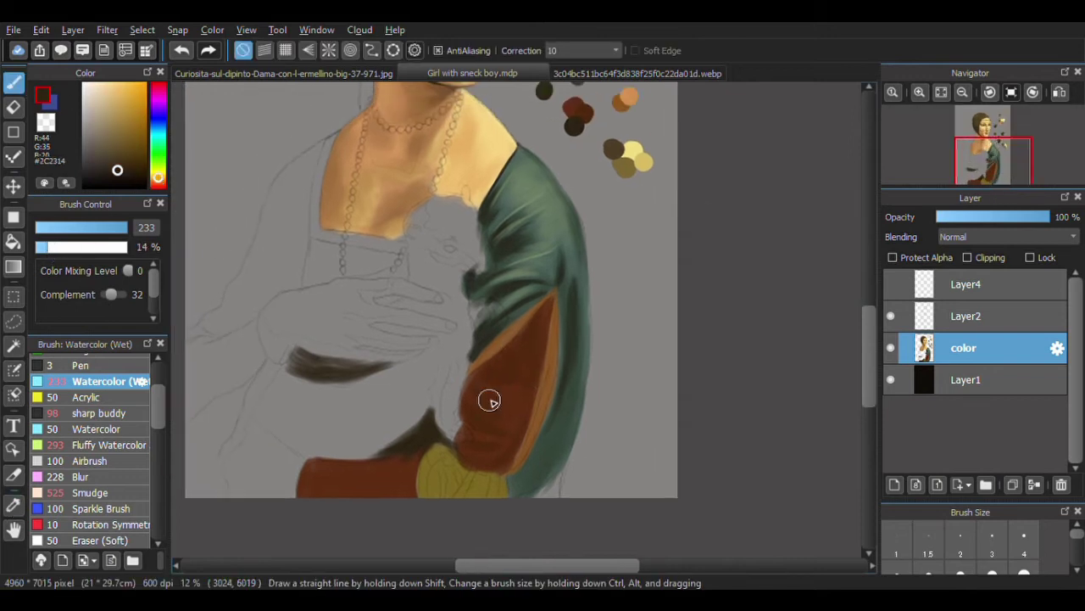
{"action": "left_click_drag", "start_coordinate": [484, 385], "coordinate": [466, 385]}
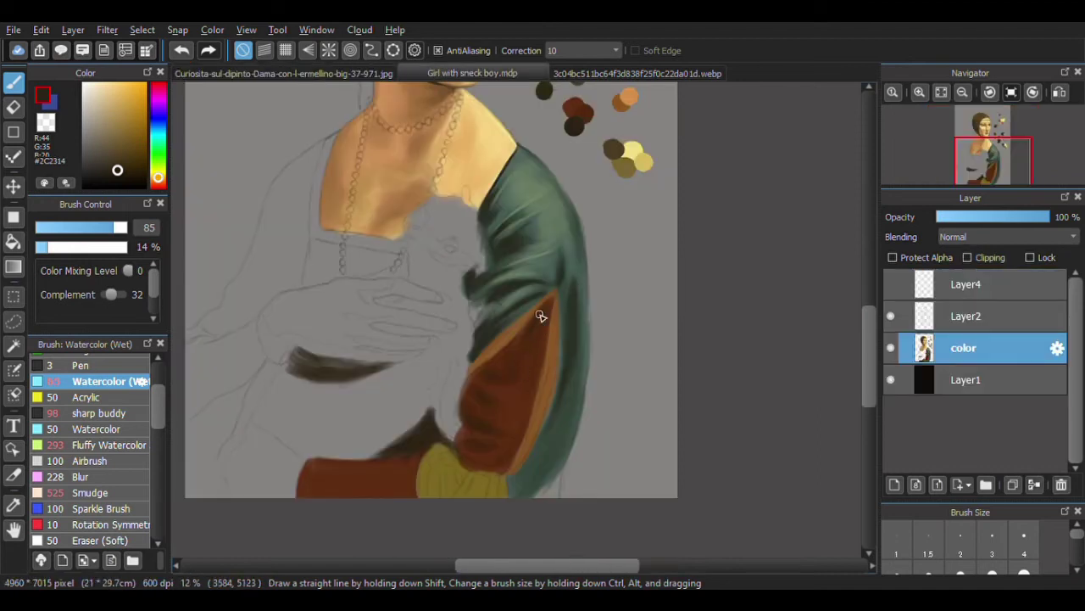
{"action": "left_click_drag", "start_coordinate": [518, 392], "coordinate": [502, 368]}
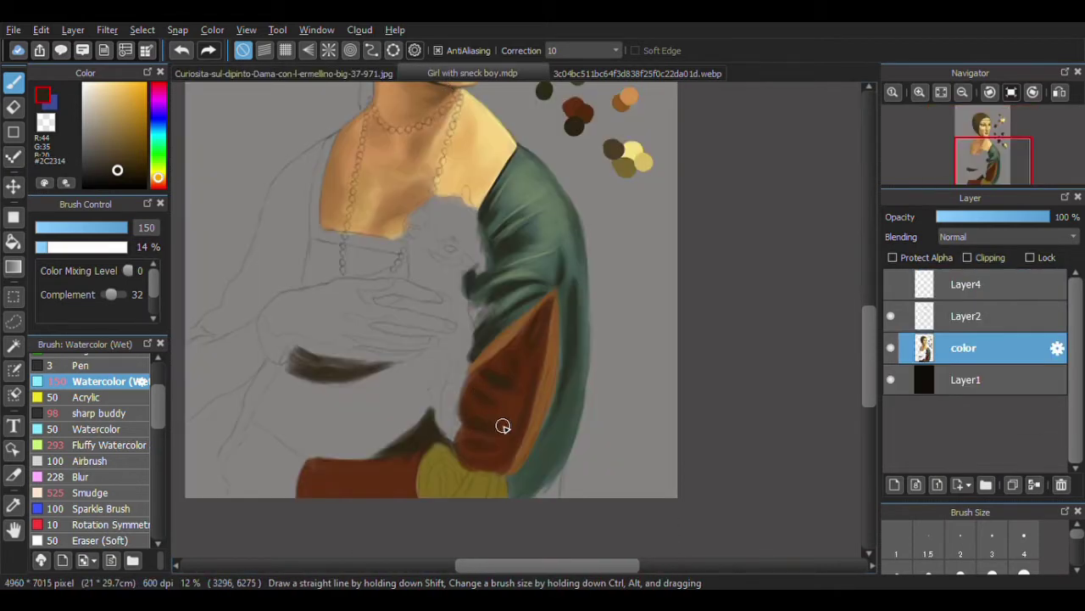
{"action": "left_click", "coordinate": [504, 382], "text": "alt"}
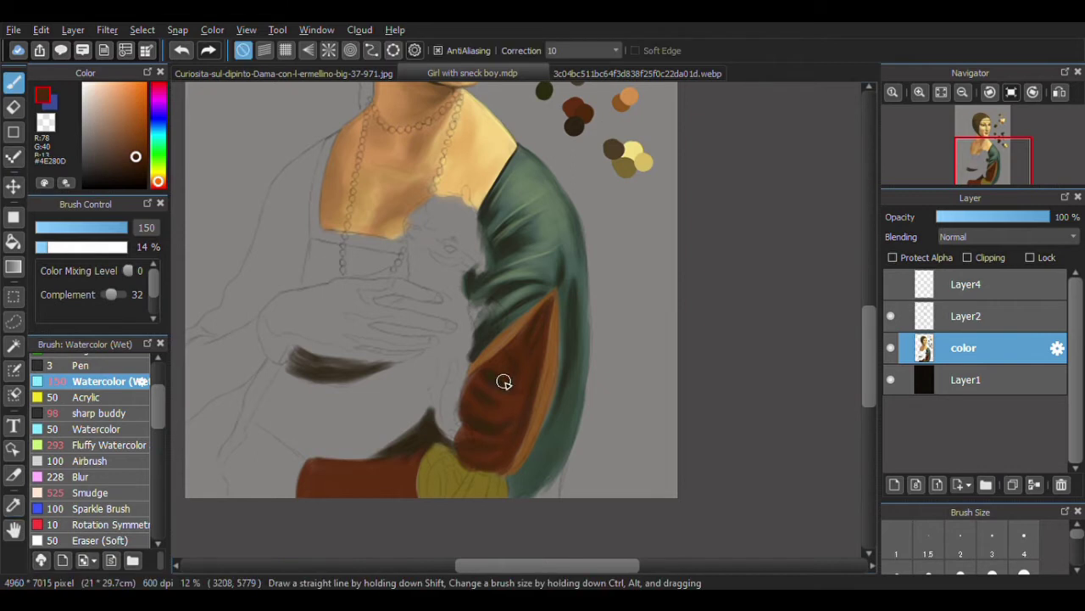
{"action": "left_click", "coordinate": [500, 373], "text": "alt"}
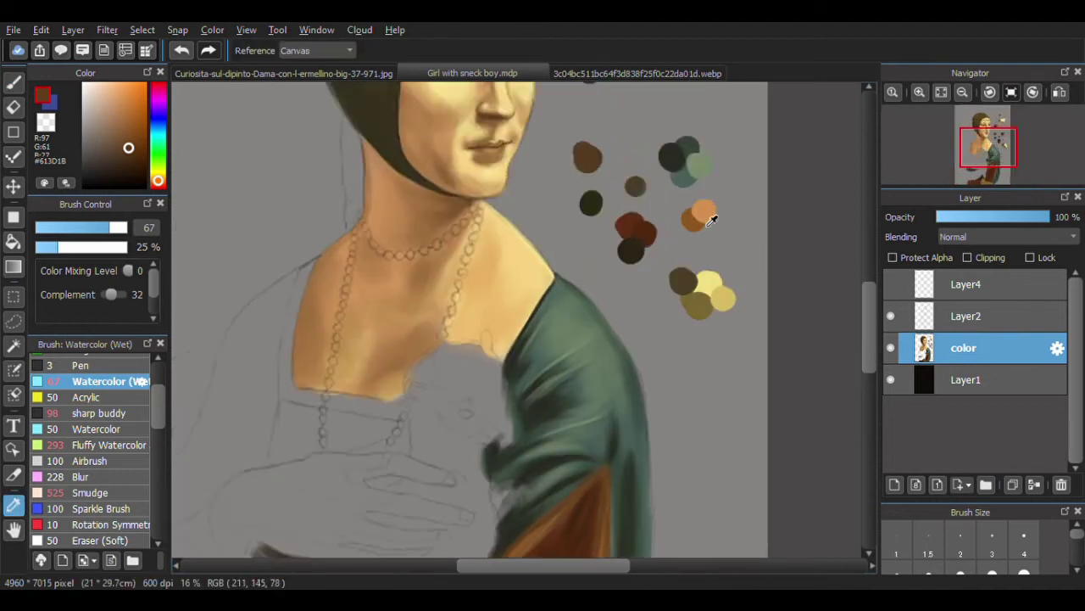
- Paint a dark trim along the neckline's bottom and left side up toward the shoulder
{"action": "left_click_drag", "start_coordinate": [554, 447], "coordinate": [491, 381]}
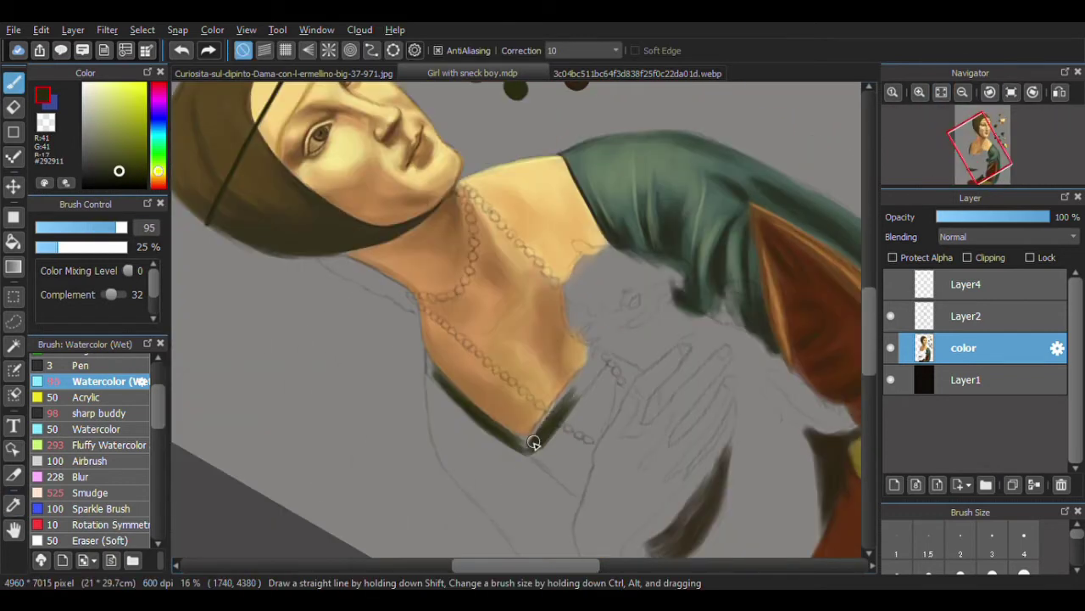
{"action": "left_click_drag", "start_coordinate": [533, 442], "coordinate": [586, 373]}
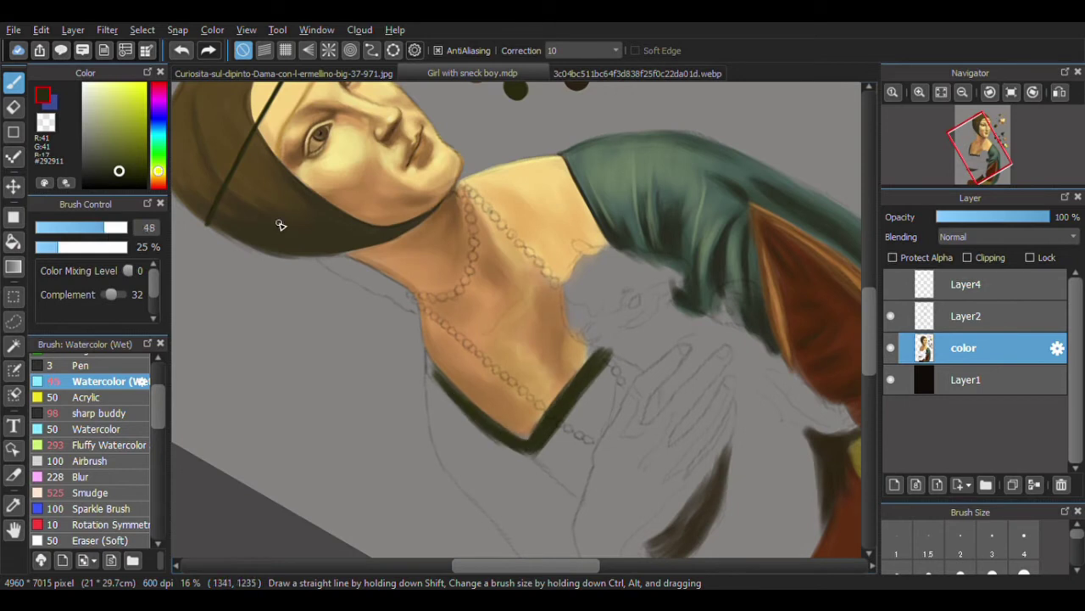
{"action": "key", "text": "ctrl+0"}
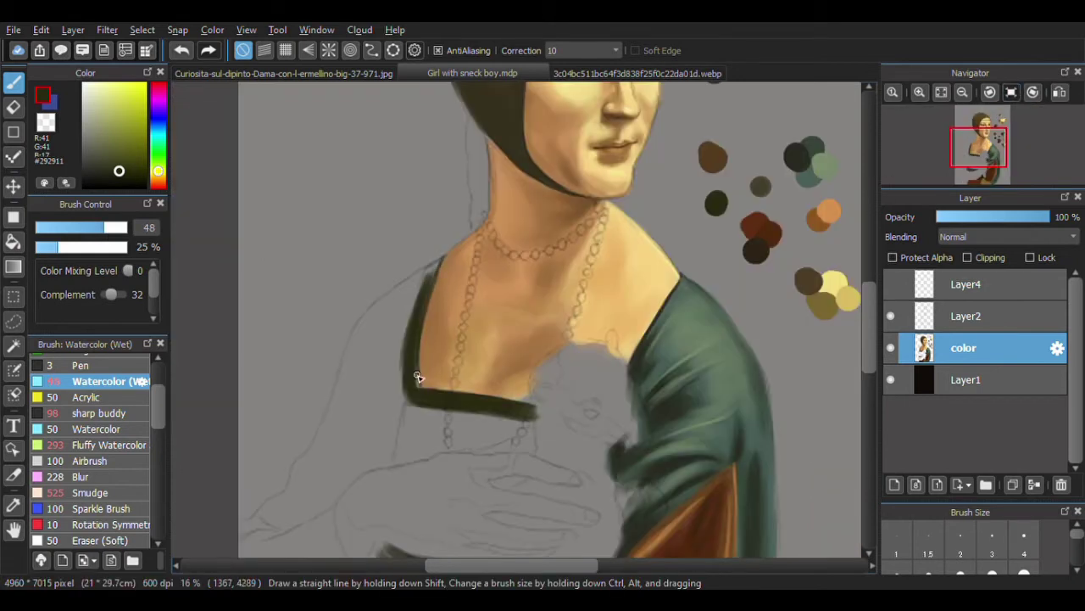
{"action": "left_click_drag", "start_coordinate": [432, 271], "coordinate": [455, 273]}
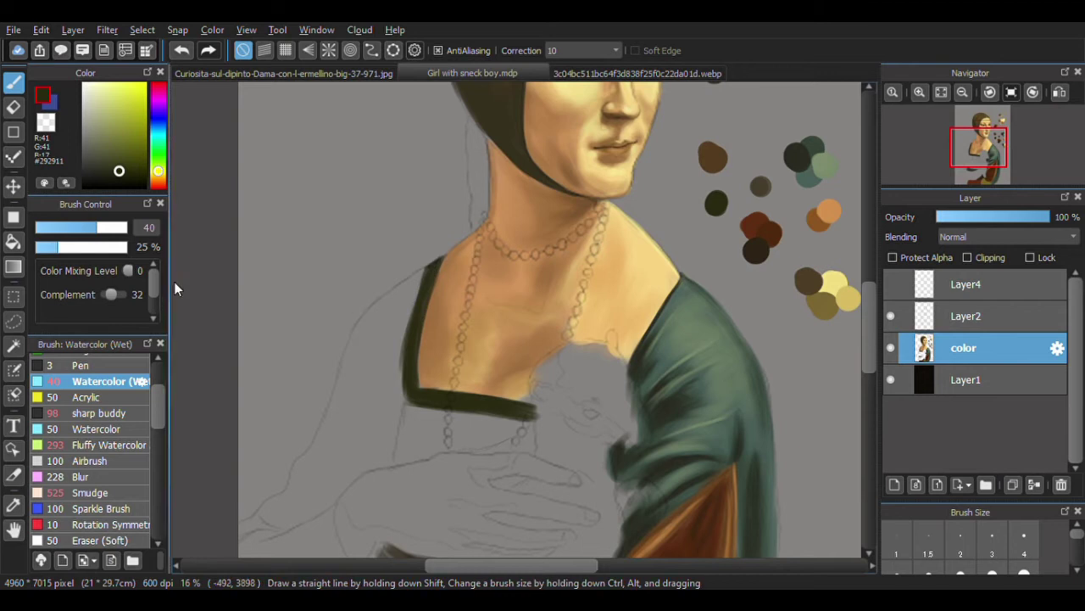
{"action": "key", "text": "ctrl+plus"}
{"action": "left_click_drag", "start_coordinate": [351, 363], "coordinate": [399, 448]}
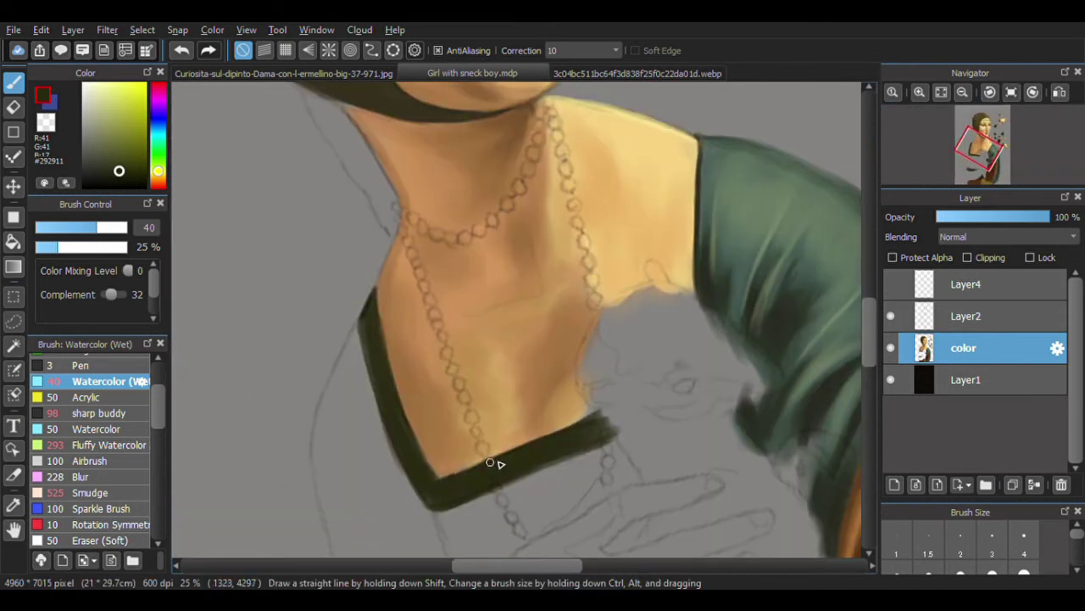
{"action": "key", "text": "ctrl+minus"}
{"action": "key", "text": "ctrl+minus"}
- Sample three dress tones from the reference painting
{"action": "key", "text": "i"}
{"action": "left_click", "coordinate": [340, 73]}
{"action": "left_click", "coordinate": [459, 336]}
{"action": "left_click", "coordinate": [512, 374]}
{"action": "left_click", "coordinate": [474, 384]}
{"action": "left_click", "coordinate": [472, 73]}
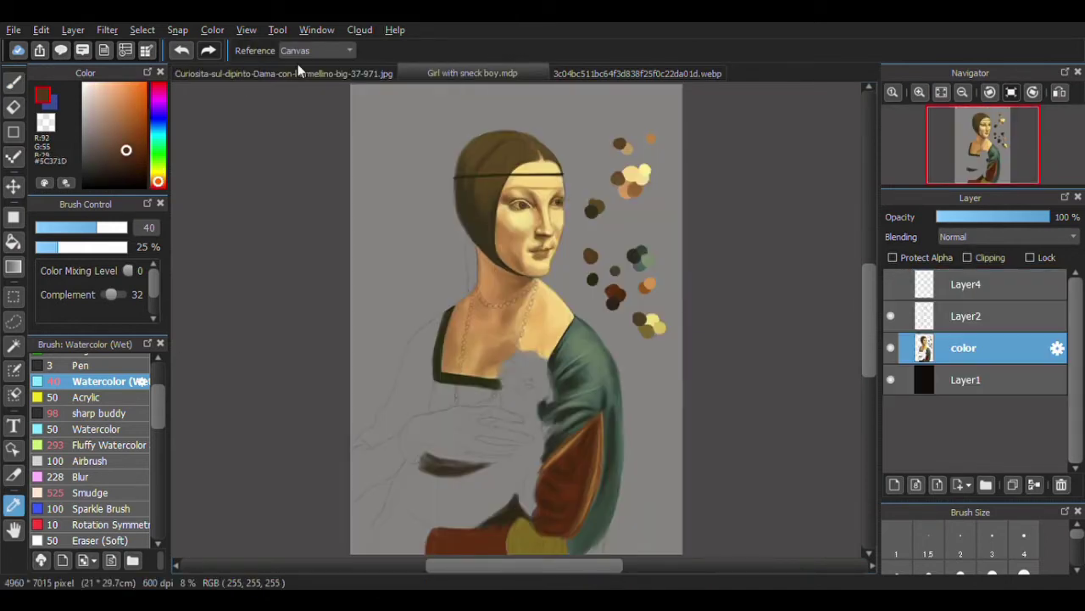
- Paint brown fabric below the neckline and darken its left edge with a reference brown
{"action": "key", "text": "b"}
{"action": "mouse_move", "coordinate": [453, 284]}
{"action": "left_mouse_down"}
{"action": "mouse_move", "coordinate": [436, 317]}
{"action": "mouse_move", "coordinate": [446, 348]}
{"action": "left_mouse_up"}
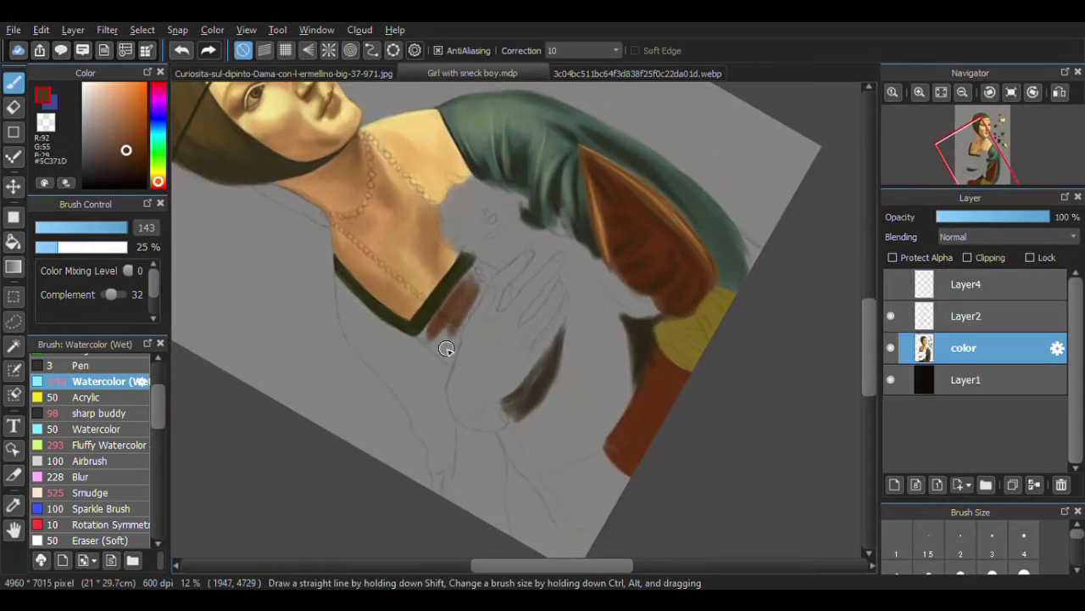
{"action": "left_click_drag", "start_coordinate": [446, 306], "coordinate": [478, 265]}
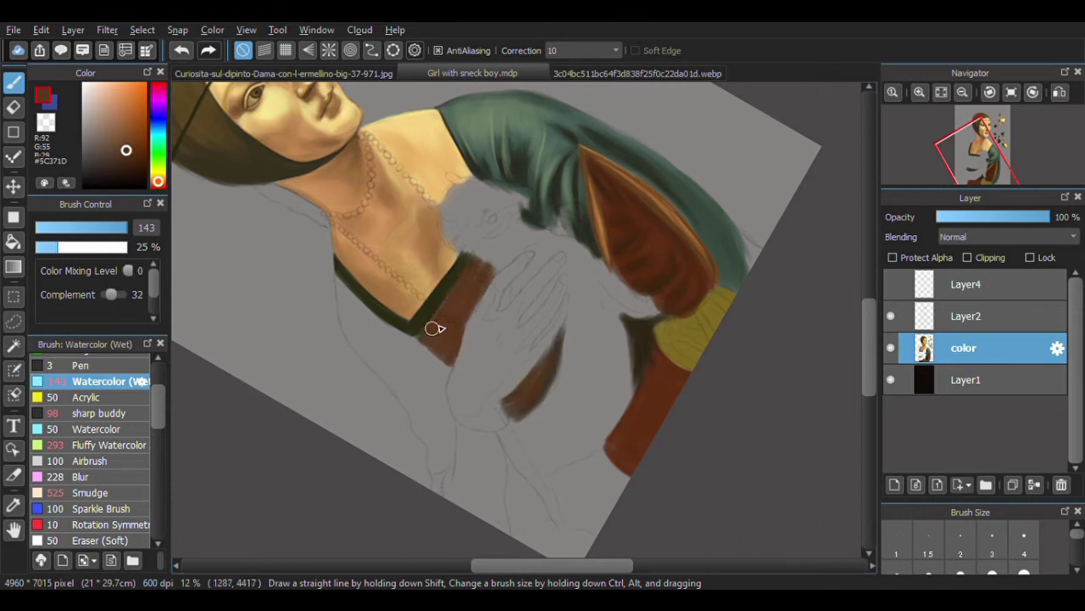
{"action": "left_click", "coordinate": [284, 73]}
{"action": "left_click", "coordinate": [441, 252], "text": "alt"}
{"action": "left_click", "coordinate": [473, 73]}
{"action": "left_click_drag", "start_coordinate": [453, 166], "coordinate": [441, 378]}
- Paint dark brown down the left bodice edge
{"action": "scroll", "coordinate": [526, 173], "scroll_direction": "up", "scroll_amount": 1}
{"action": "key", "text": "ctrl+Tab"}
{"action": "key", "text": "ctrl+Tab"}
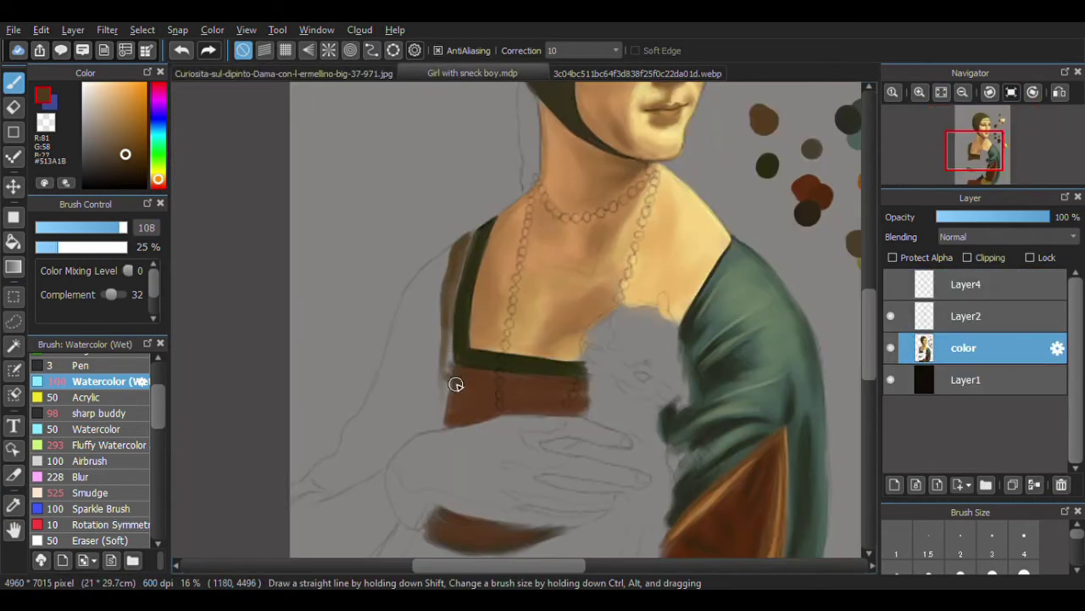
{"action": "left_click_drag", "start_coordinate": [460, 246], "coordinate": [439, 413]}
{"action": "left_click_drag", "start_coordinate": [441, 347], "coordinate": [443, 426]}
- Sample a dark brown and paint broad strokes along the left bodice and sleeve edge
{"action": "left_click_drag", "start_coordinate": [280, 170], "coordinate": [474, 233]}
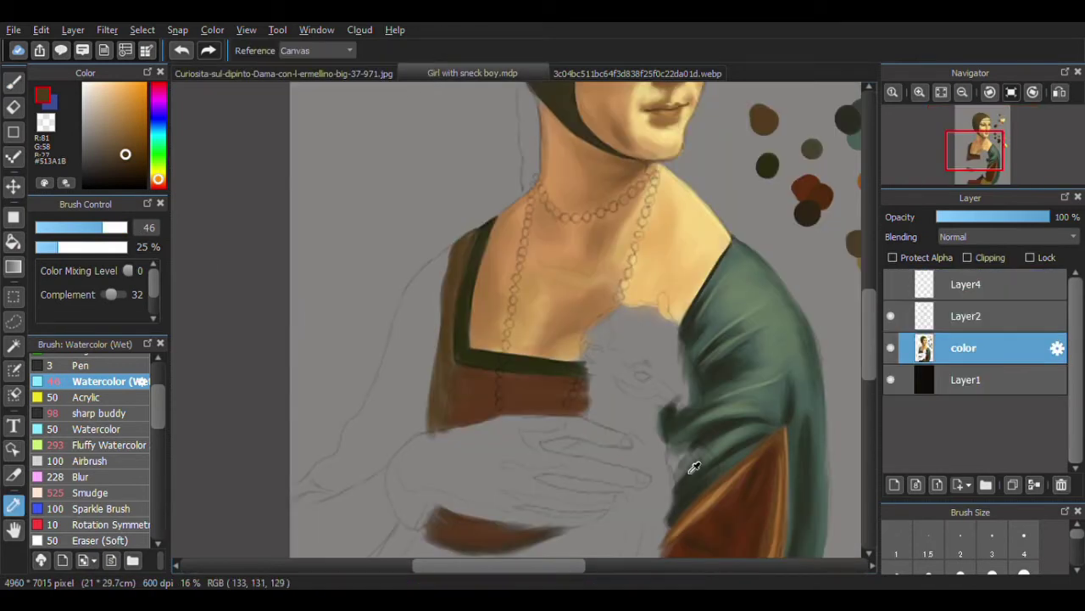
{"action": "left_click", "coordinate": [434, 424], "text": "alt"}
{"action": "mouse_move", "coordinate": [428, 280]}
{"action": "left_mouse_down"}
{"action": "mouse_move", "coordinate": [398, 423]}
{"action": "mouse_move", "coordinate": [424, 398]}
{"action": "left_mouse_up"}
{"action": "left_click_drag", "start_coordinate": [440, 258], "coordinate": [369, 429]}
{"action": "mouse_move", "coordinate": [404, 336]}
{"action": "left_mouse_down"}
{"action": "mouse_move", "coordinate": [351, 461]}
{"action": "mouse_move", "coordinate": [307, 481]}
{"action": "mouse_move", "coordinate": [475, 349]}
{"action": "mouse_move", "coordinate": [497, 322]}
{"action": "mouse_move", "coordinate": [534, 221]}
{"action": "mouse_move", "coordinate": [500, 314]}
{"action": "left_mouse_up"}
{"action": "key", "text": "ctrl+Tab"}
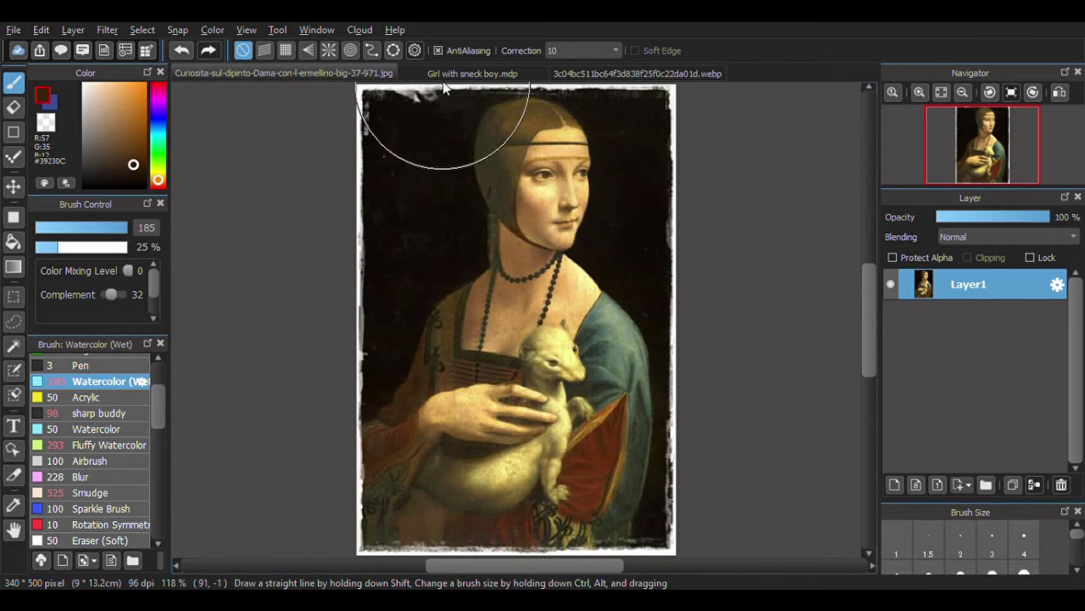
{"action": "key", "text": "ctrl+Tab"}
{"action": "key", "text": "bracketleft"}
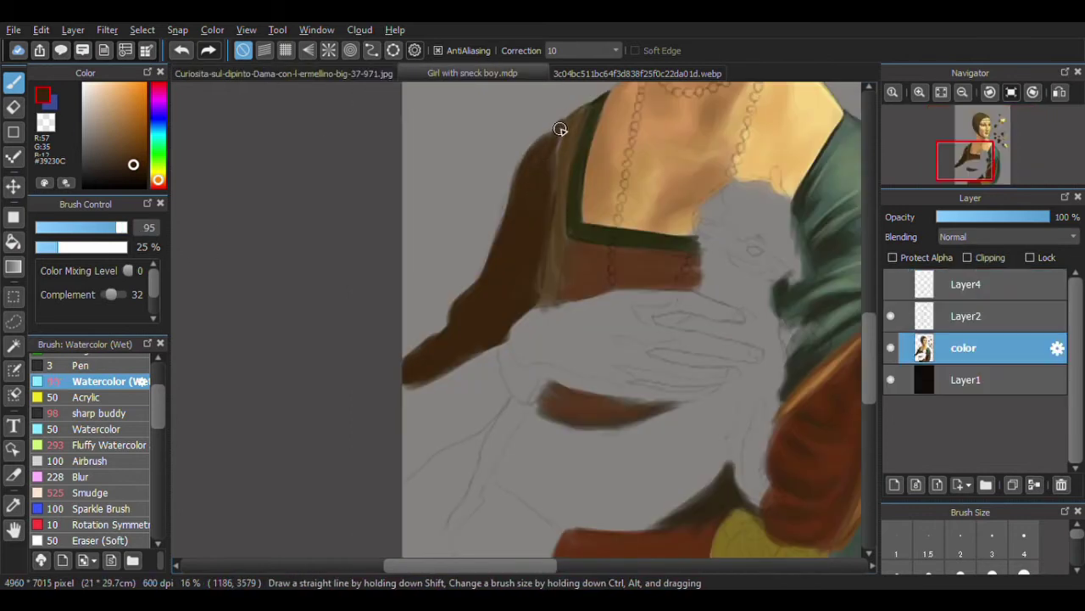
- Paint broad brown strokes along the left edge of the arm
{"action": "left_click_drag", "start_coordinate": [554, 131], "coordinate": [492, 254]}
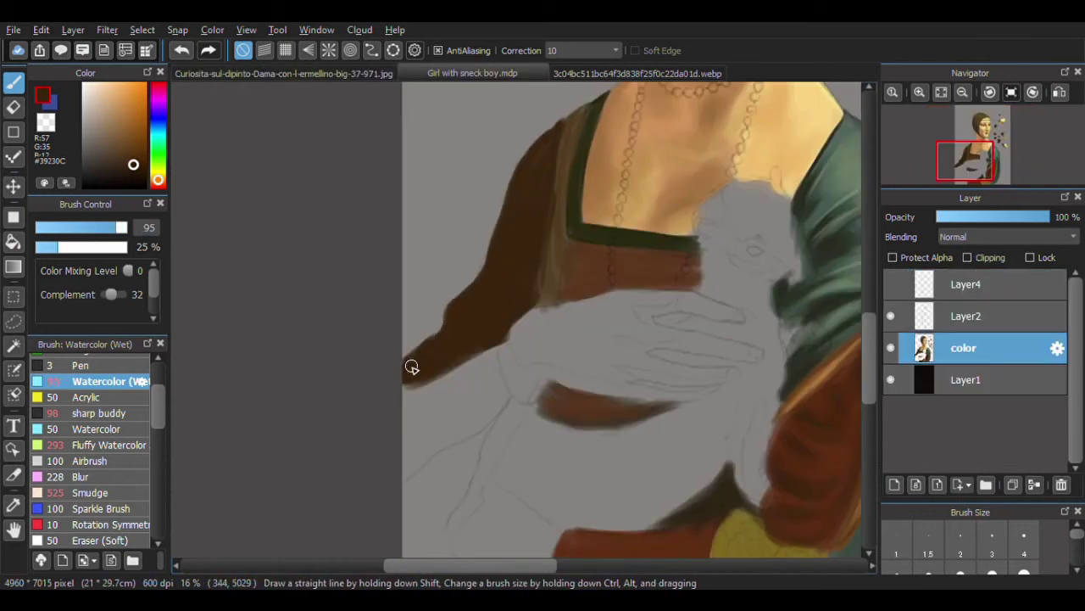
{"action": "key", "text": "ctrl+Tab"}
{"action": "key", "text": "ctrl+Tab"}
{"action": "key", "text": "ctrl+Tab"}
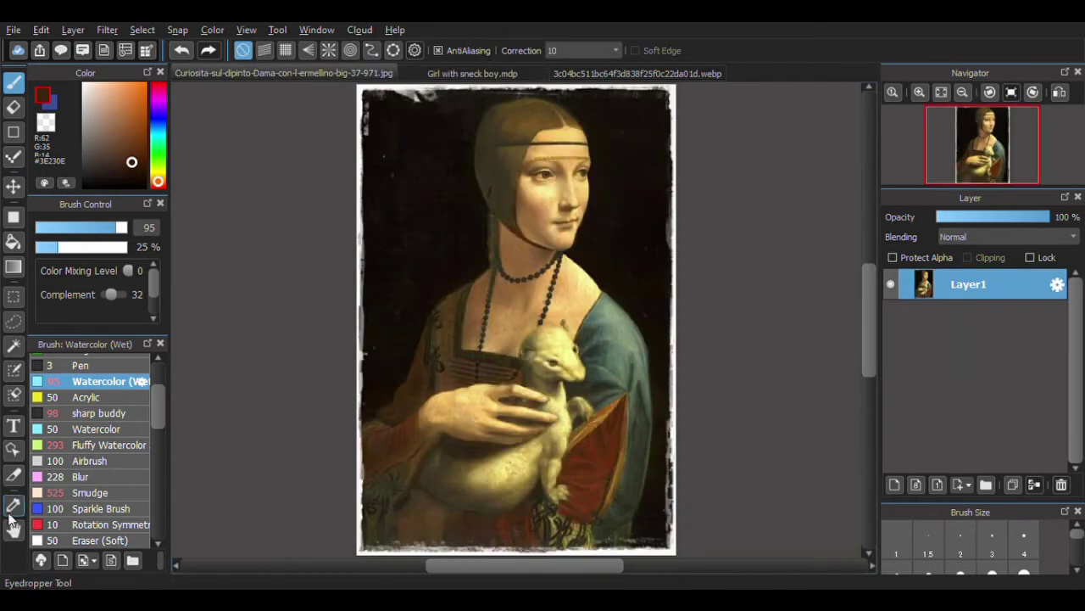
{"action": "key", "text": "ctrl+Tab"}
{"action": "mouse_move", "coordinate": [487, 350]}
{"action": "left_mouse_down"}
{"action": "mouse_move", "coordinate": [534, 307]}
{"action": "mouse_move", "coordinate": [540, 283]}
{"action": "mouse_move", "coordinate": [465, 344]}
{"action": "left_mouse_up"}
{"action": "mouse_move", "coordinate": [560, 276]}
{"action": "left_mouse_down"}
{"action": "mouse_move", "coordinate": [509, 308]}
{"action": "mouse_move", "coordinate": [464, 306]}
{"action": "left_mouse_up"}
- Carry long brown strokes to the canvas bottom and cover the remaining grey gaps
{"action": "left_click_drag", "start_coordinate": [572, 318], "coordinate": [465, 416]}
{"action": "mouse_move", "coordinate": [560, 263]}
{"action": "left_mouse_down"}
{"action": "mouse_move", "coordinate": [594, 327]}
{"action": "mouse_move", "coordinate": [513, 507]}
{"action": "left_mouse_up"}
{"action": "left_click_drag", "start_coordinate": [562, 331], "coordinate": [508, 521]}
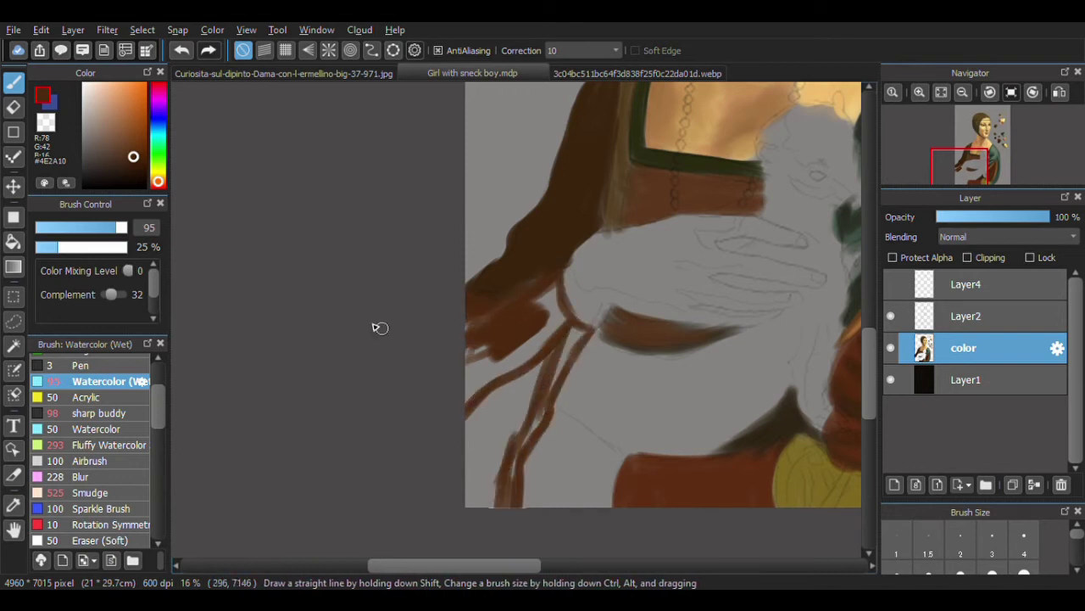
{"action": "mouse_move", "coordinate": [571, 332]}
{"action": "left_mouse_down"}
{"action": "mouse_move", "coordinate": [504, 508]}
{"action": "mouse_move", "coordinate": [467, 398]}
{"action": "left_mouse_up"}
{"action": "left_click_drag", "start_coordinate": [518, 347], "coordinate": [471, 384]}
{"action": "left_click_drag", "start_coordinate": [552, 281], "coordinate": [508, 362]}
{"action": "key", "text": "ctrl+0"}
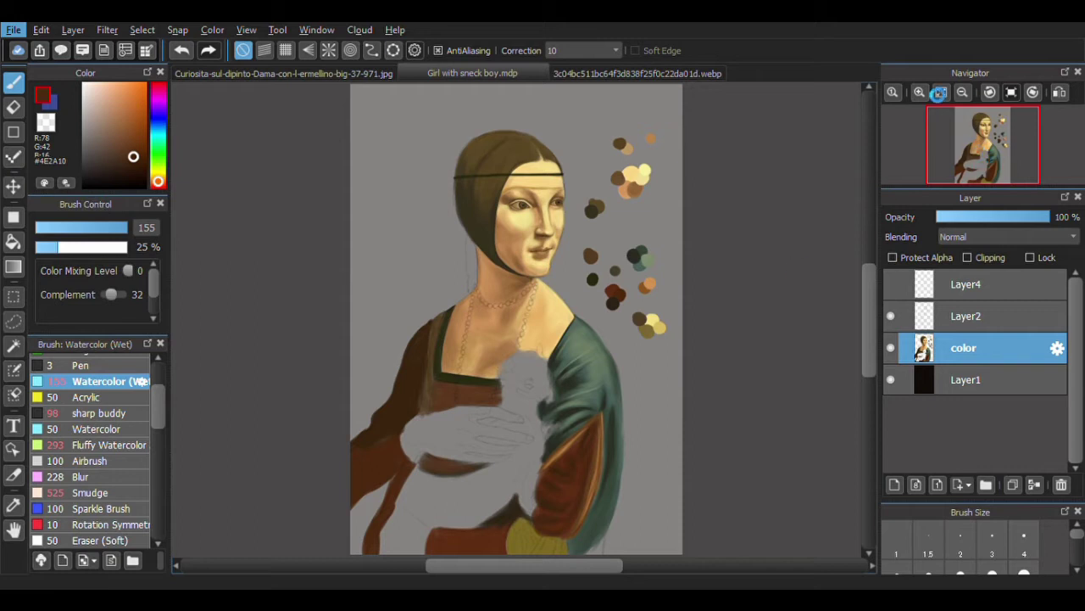
- Sample a brown and paint it over the lower-left sleeve area
{"action": "left_click", "coordinate": [939, 93]}
{"action": "left_click", "coordinate": [916, 174]}
{"action": "left_click", "coordinate": [13, 505]}
{"action": "key", "text": "b"}
{"action": "mouse_move", "coordinate": [373, 467]}
{"action": "left_mouse_down"}
{"action": "mouse_move", "coordinate": [381, 431]}
{"action": "mouse_move", "coordinate": [325, 393]}
{"action": "left_mouse_up"}
{"action": "left_click_drag", "start_coordinate": [305, 462], "coordinate": [331, 386]}
{"action": "left_click_drag", "start_coordinate": [127, 227], "coordinate": [140, 221]}
{"action": "left_click_drag", "start_coordinate": [374, 420], "coordinate": [340, 381]}
{"action": "left_click_drag", "start_coordinate": [394, 454], "coordinate": [322, 375]}
{"action": "left_click_drag", "start_coordinate": [343, 462], "coordinate": [328, 379]}
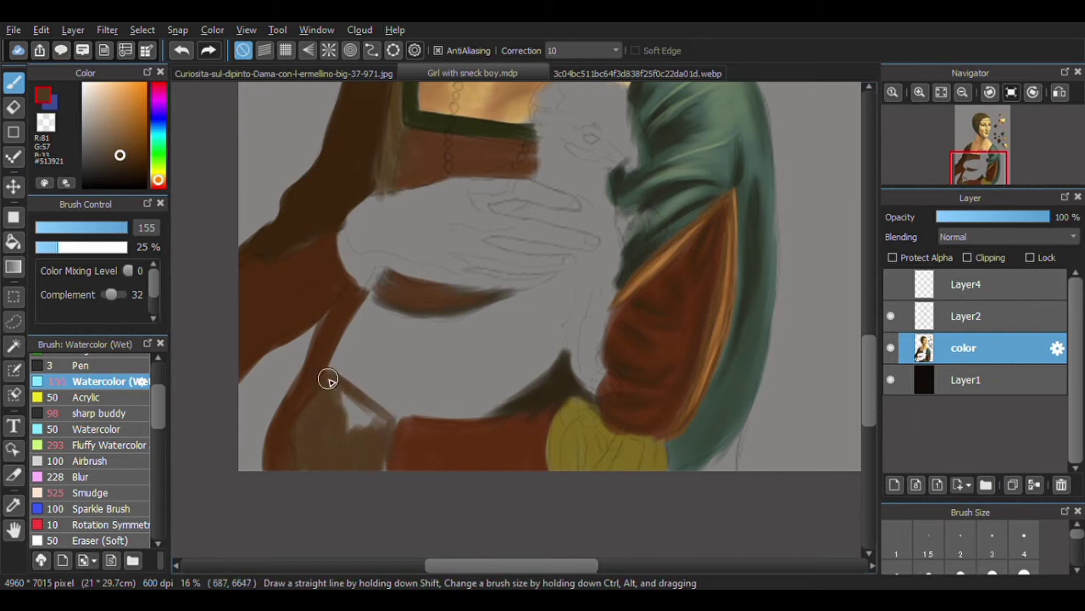
- Draw dark curved ornament strokes across the yellow cuff
{"action": "left_click", "coordinate": [942, 92]}
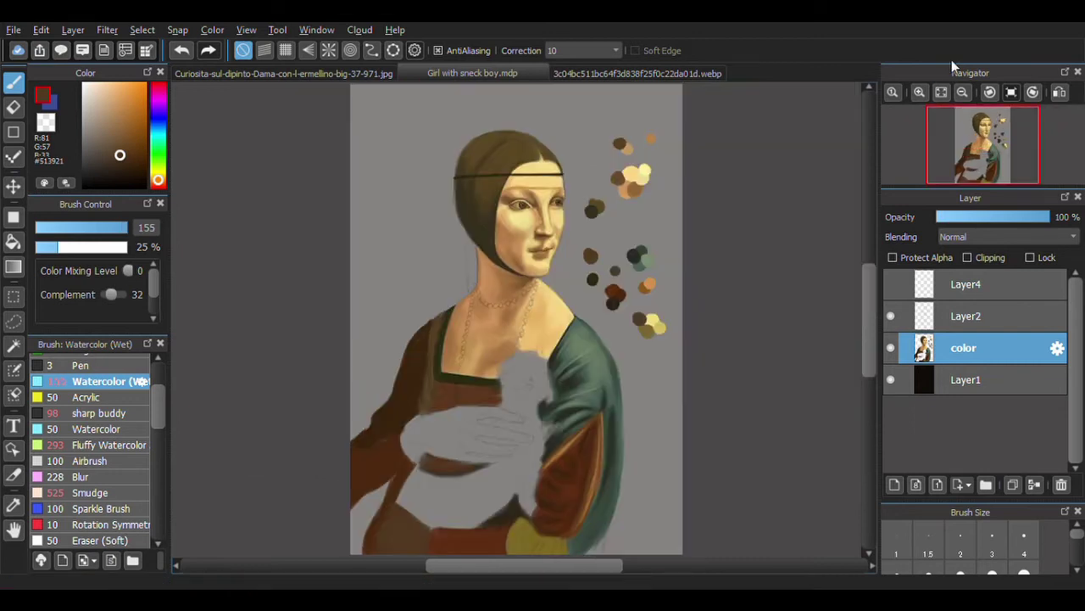
{"action": "left_click", "coordinate": [919, 91]}
{"action": "scroll", "coordinate": [218, 403], "scroll_direction": "down", "scroll_amount": 5}
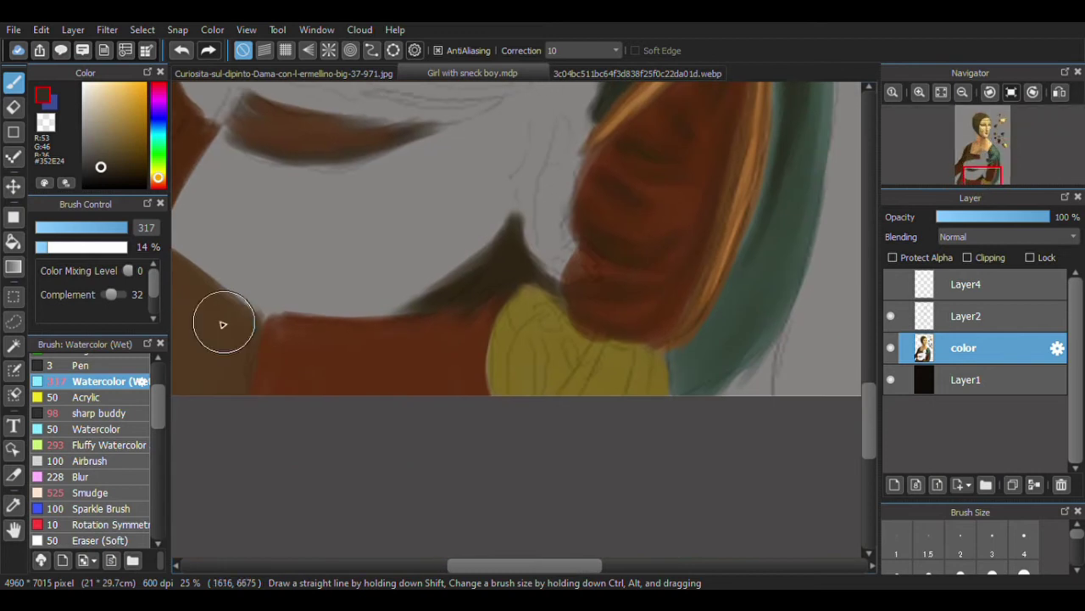
{"action": "left_click_drag", "start_coordinate": [599, 320], "coordinate": [559, 403]}
{"action": "left_click_drag", "start_coordinate": [613, 339], "coordinate": [598, 392]}
{"action": "mouse_move", "coordinate": [642, 348]}
{"action": "left_mouse_down"}
{"action": "mouse_move", "coordinate": [633, 394]}
{"action": "mouse_move", "coordinate": [660, 394]}
{"action": "left_mouse_up"}
{"action": "left_click_drag", "start_coordinate": [547, 305], "coordinate": [506, 375]}
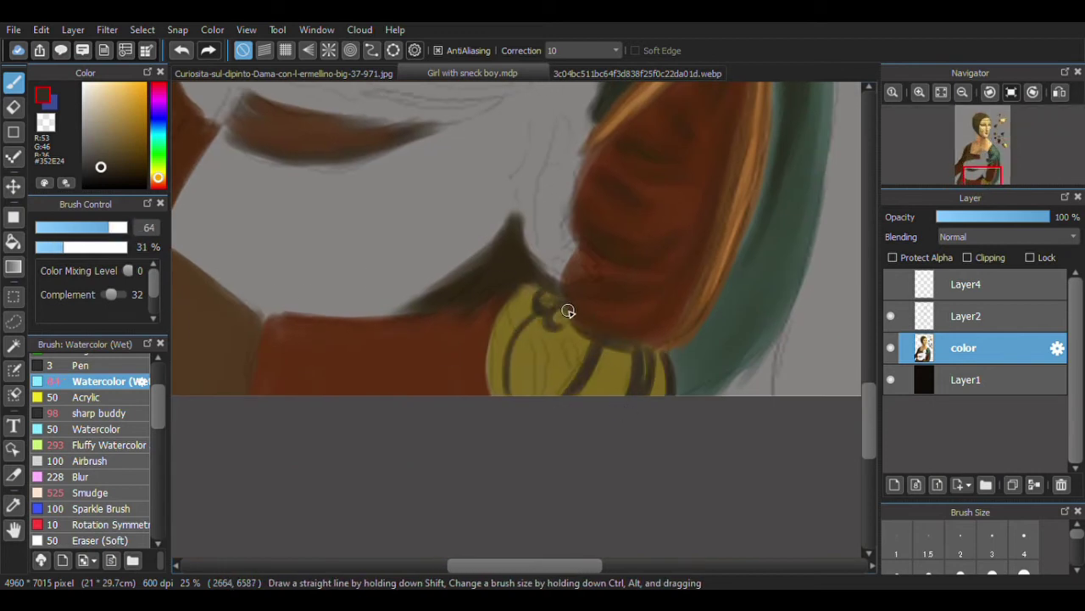
{"action": "left_click_drag", "start_coordinate": [555, 326], "coordinate": [544, 390]}
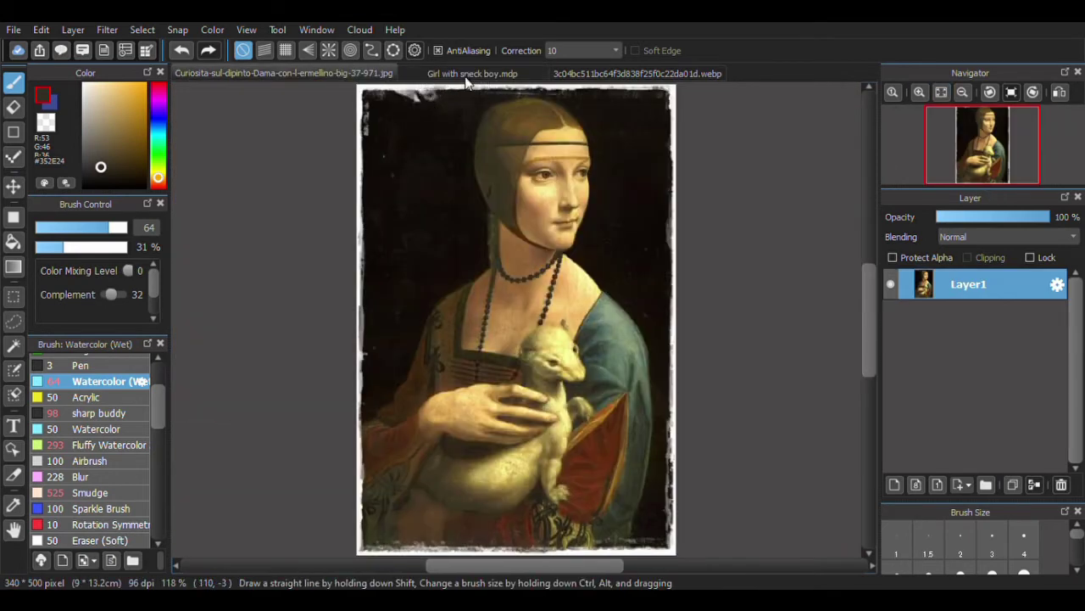
- Paint a yellow-ochre panel at the dress's lower left
{"action": "left_click", "coordinate": [466, 75]}
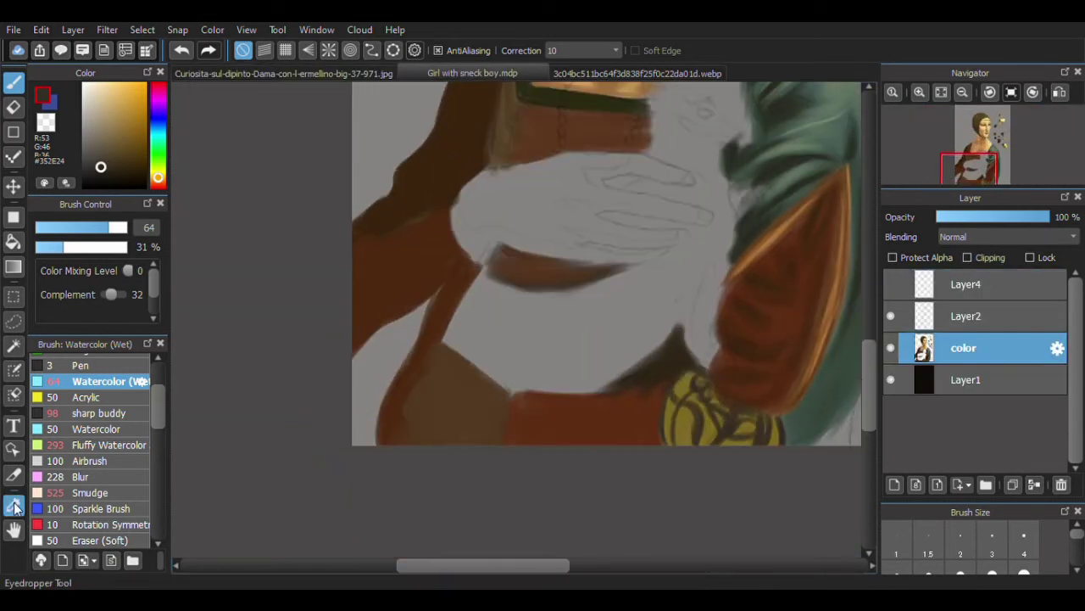
{"action": "left_click", "coordinate": [125, 136]}
{"action": "left_click_drag", "start_coordinate": [424, 311], "coordinate": [385, 395]}
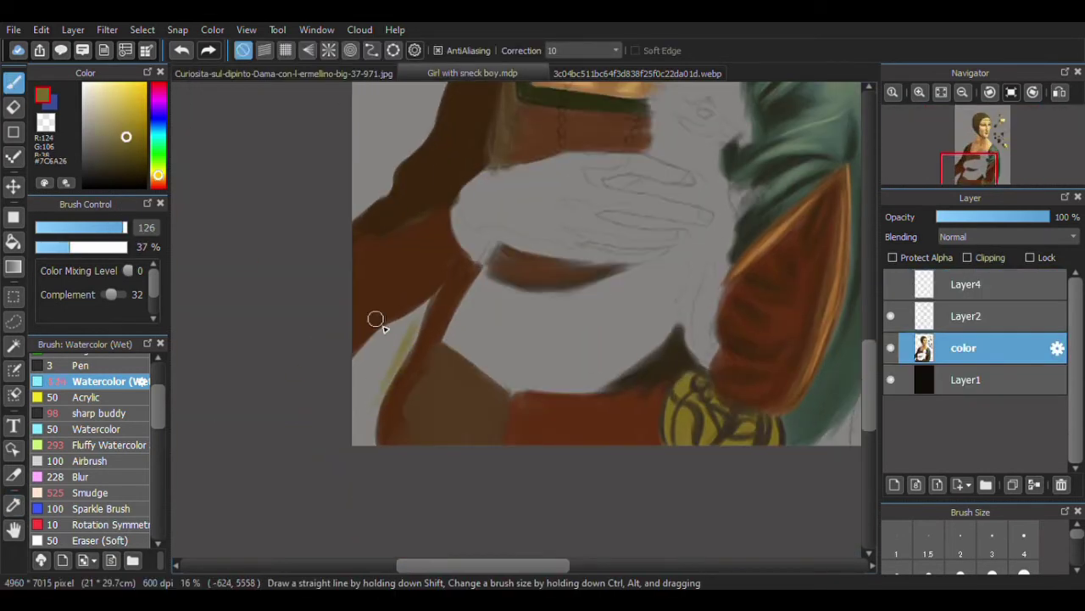
{"action": "left_click_drag", "start_coordinate": [334, 308], "coordinate": [362, 427]}
{"action": "left_click_drag", "start_coordinate": [386, 348], "coordinate": [435, 296]}
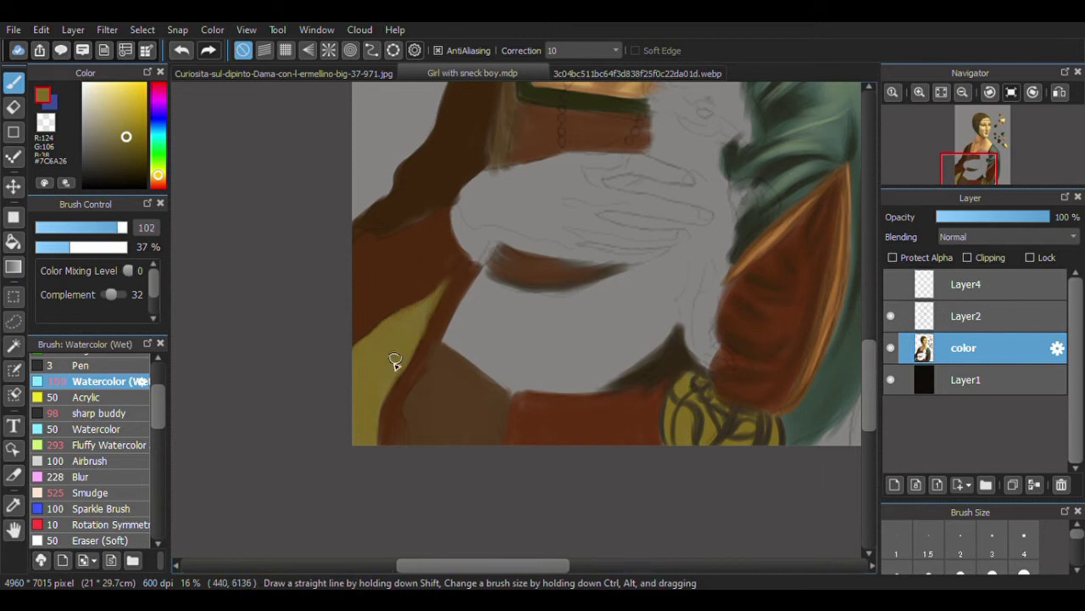
- Trace dark brown edges and curls over the yellow panel, comparing with the reference
{"action": "left_click", "coordinate": [727, 439], "text": "alt"}
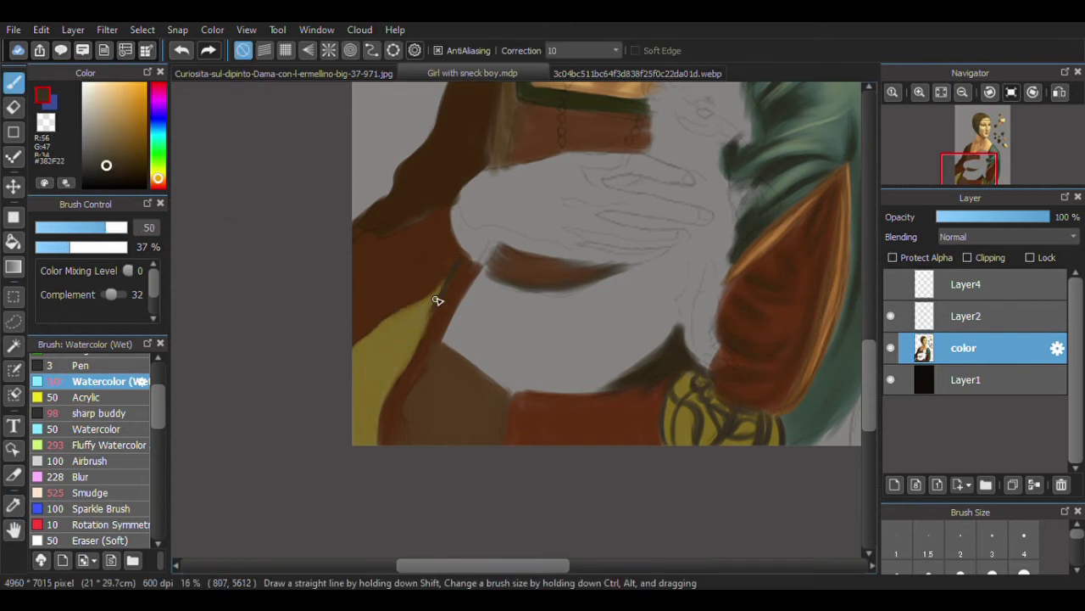
{"action": "left_click", "coordinate": [284, 73]}
{"action": "left_click", "coordinate": [464, 74]}
{"action": "left_click_drag", "start_coordinate": [423, 307], "coordinate": [414, 315]}
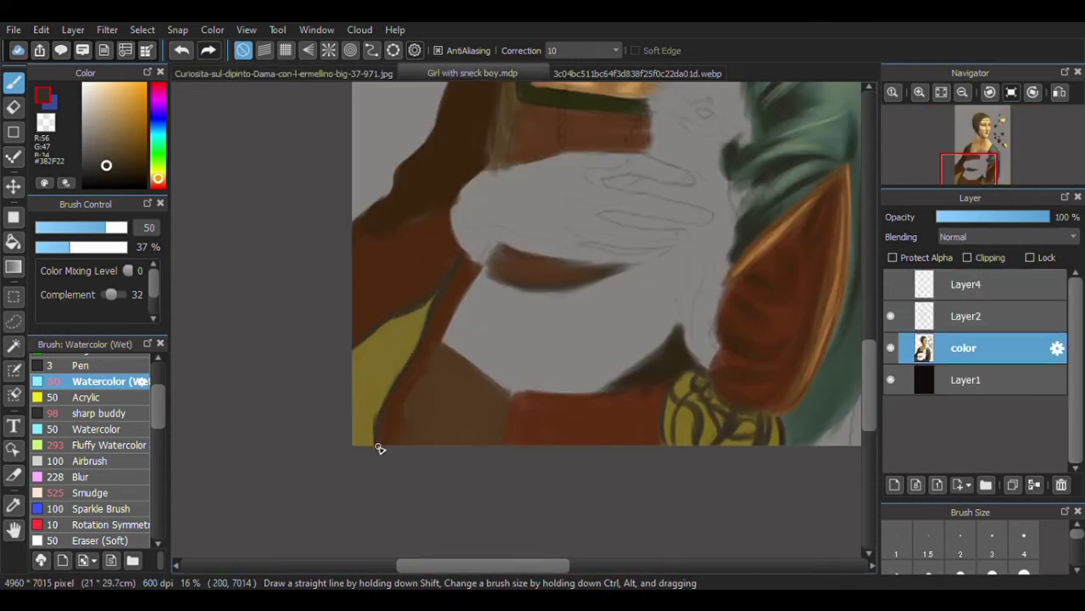
{"action": "left_click_drag", "start_coordinate": [379, 396], "coordinate": [386, 383]}
{"action": "left_click", "coordinate": [284, 73]}
{"action": "left_click", "coordinate": [465, 75]}
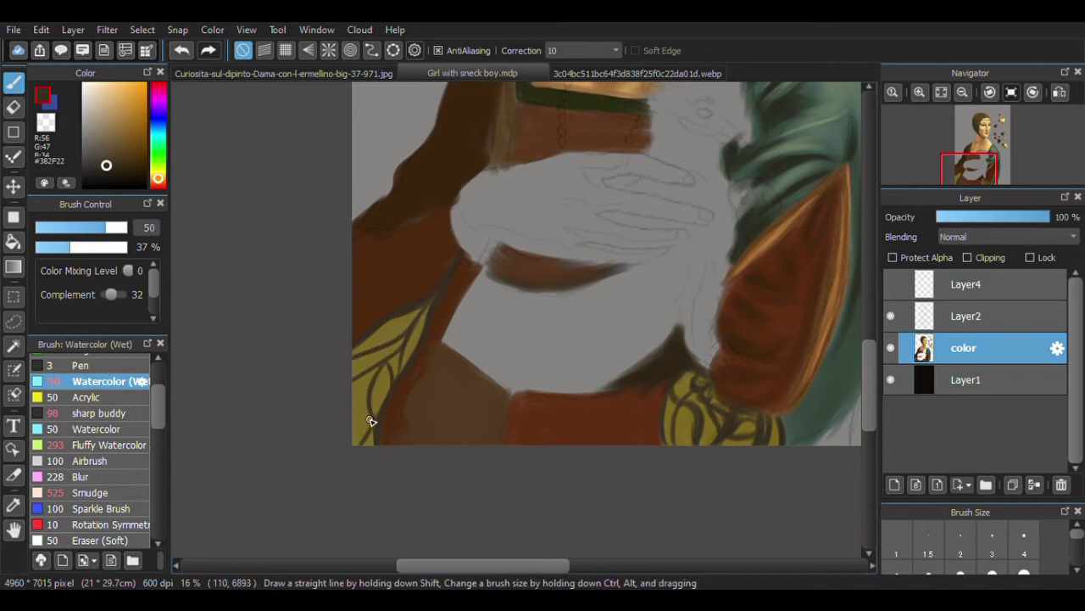
{"action": "scroll", "coordinate": [416, 435], "scroll_direction": "up", "scroll_amount": 5}
{"action": "left_click", "coordinate": [284, 73]}
{"action": "left_click", "coordinate": [458, 73]}
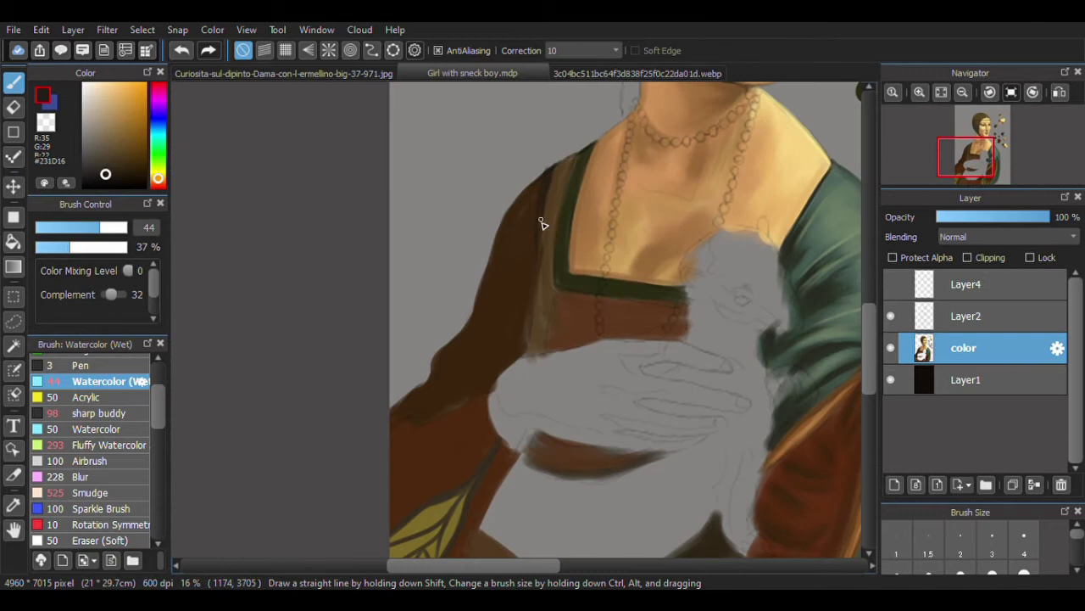
- Compare with the reference, sample mid and dark neckline browns, and select Layer2
{"action": "left_click", "coordinate": [284, 73]}
{"action": "left_click", "coordinate": [500, 76]}
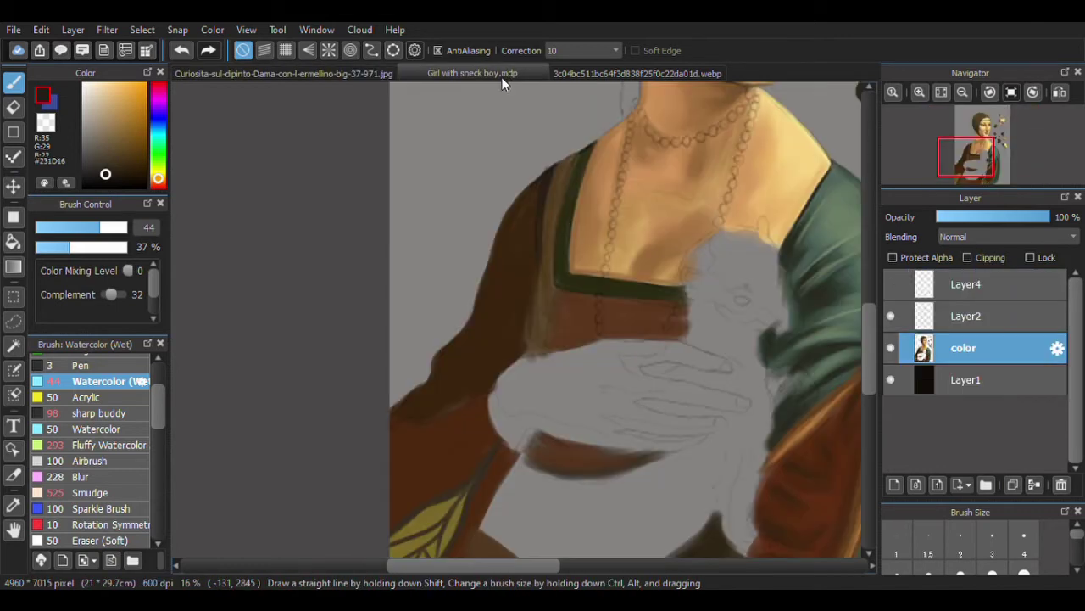
{"action": "left_click", "coordinate": [542, 322], "text": "alt"}
{"action": "left_click_drag", "start_coordinate": [508, 339], "coordinate": [568, 315]}
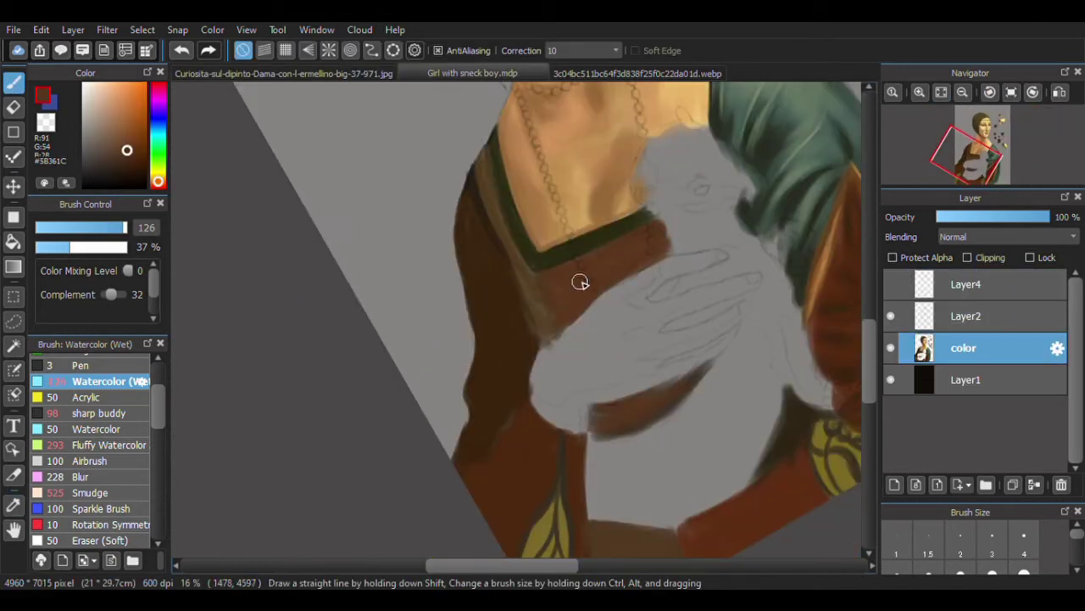
{"action": "left_click", "coordinate": [599, 230], "text": "alt"}
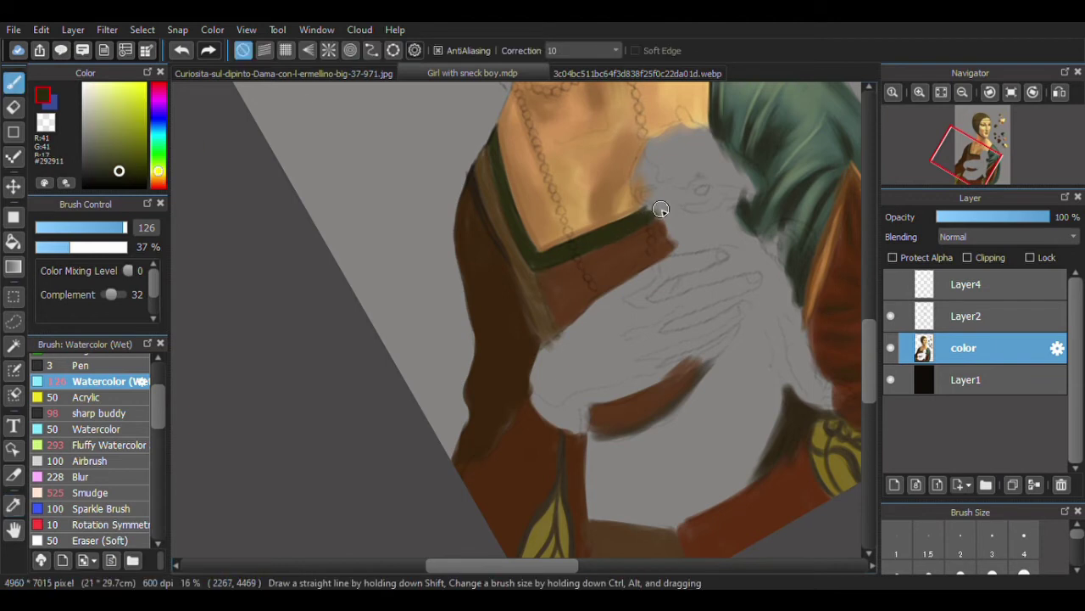
{"action": "left_click", "coordinate": [995, 306]}
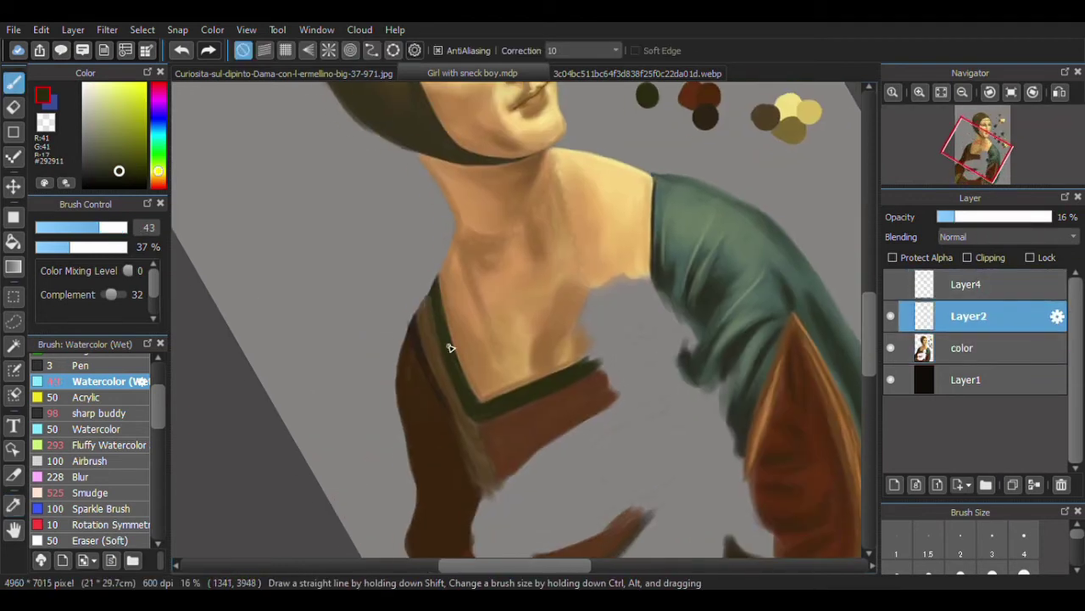
{"action": "key", "text": "ctrl+Tab"}
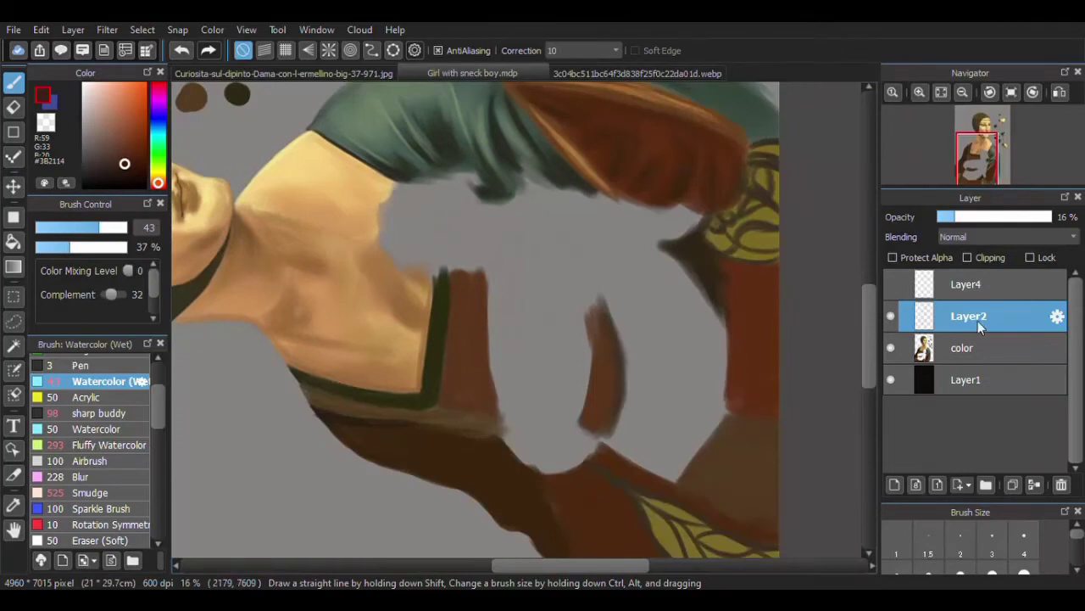
- Try bodice strokes on the color layer at brush size 47, then reset the canvas upright
{"action": "left_click", "coordinate": [976, 343]}
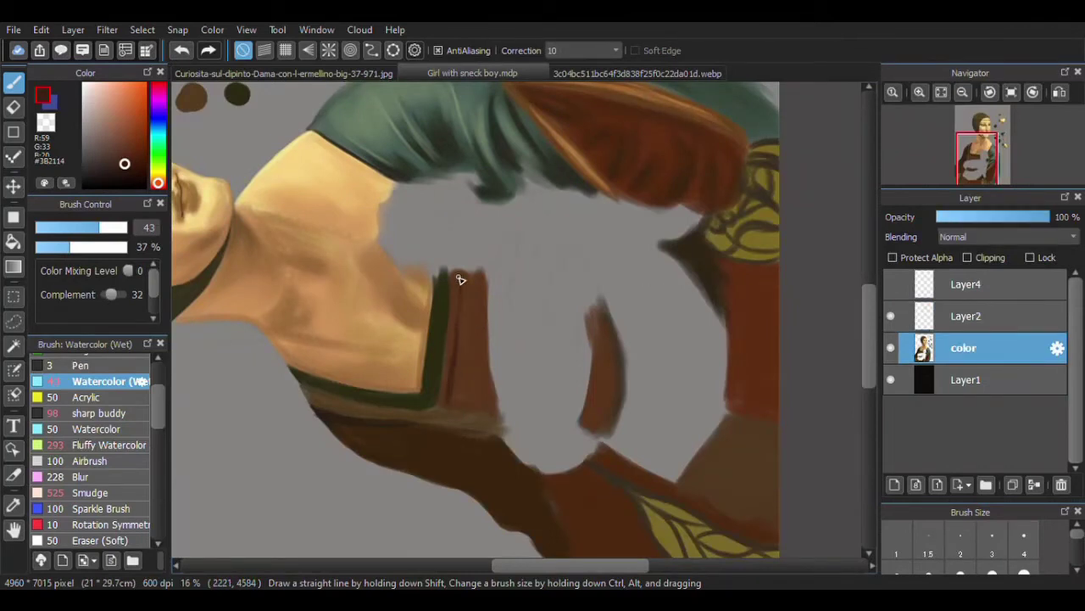
{"action": "key", "text": "ctrl+z"}
{"action": "left_click_drag", "start_coordinate": [488, 422], "coordinate": [457, 382]}
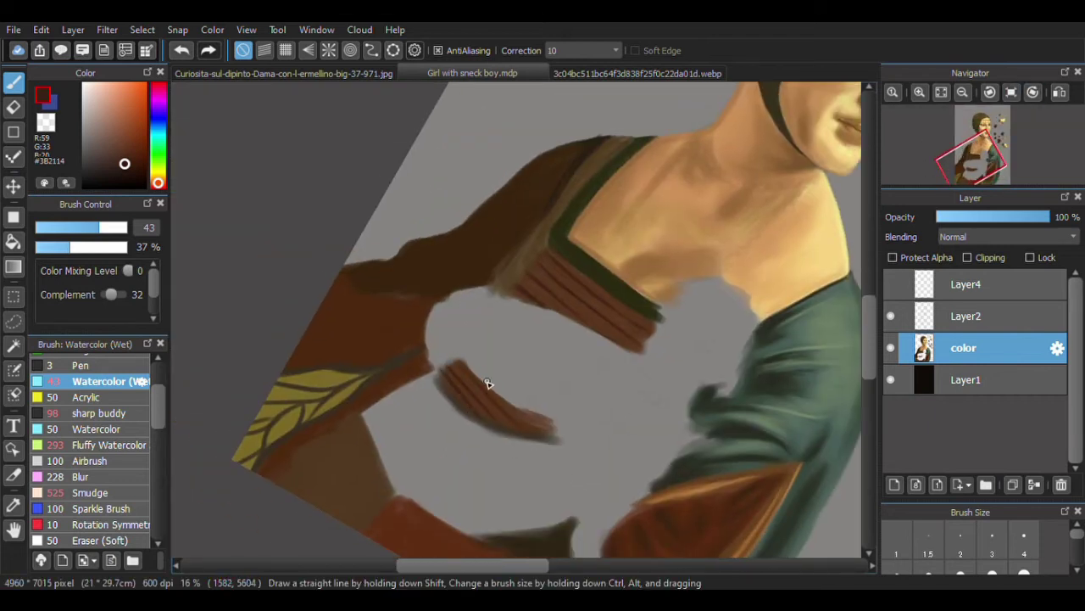
{"action": "left_click_drag", "start_coordinate": [541, 437], "coordinate": [497, 283]}
{"action": "left_click", "coordinate": [116, 226]}
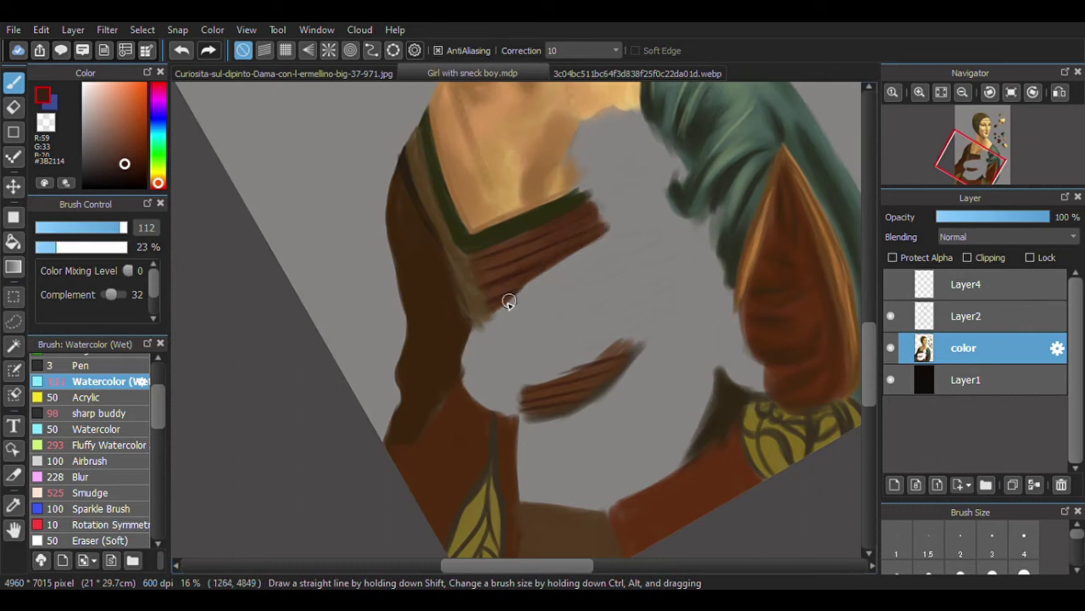
{"action": "left_click_drag", "start_coordinate": [468, 256], "coordinate": [515, 238]}
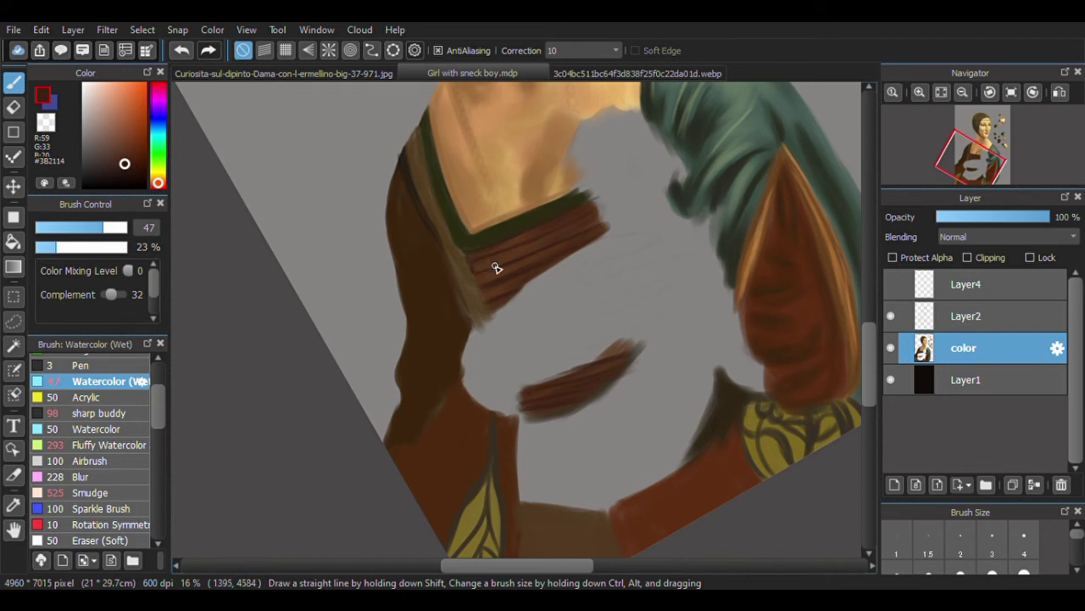
{"action": "left_click", "coordinate": [989, 92]}
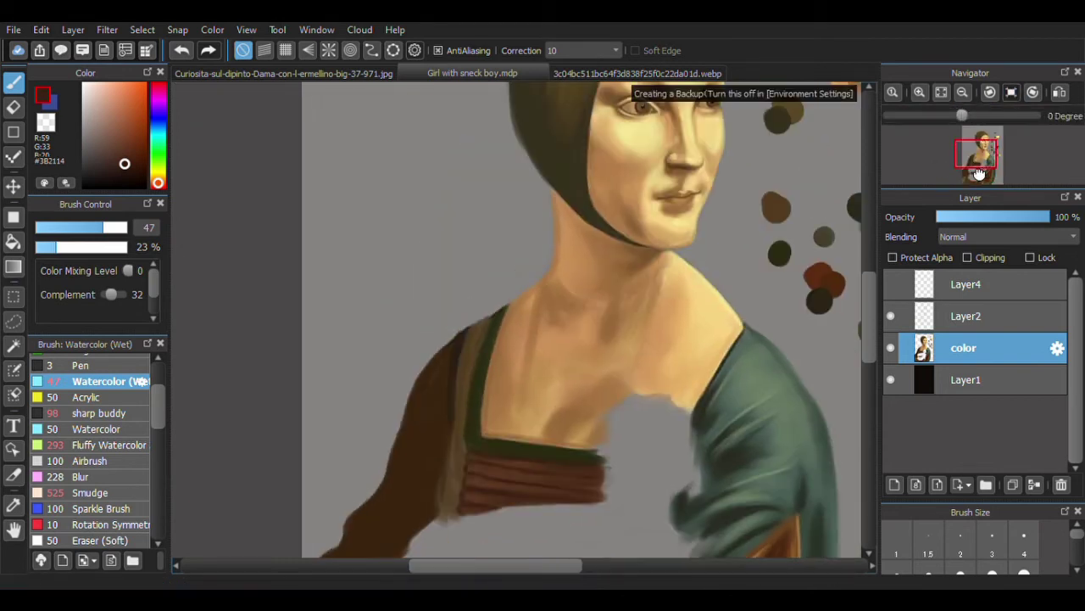
- Pick dark and lighter dress browns, shrinking the brush from 126 to 30 for fine edges
{"action": "scroll", "coordinate": [704, 394], "scroll_direction": "up", "scroll_amount": 3}
{"action": "left_click", "coordinate": [704, 394]}
{"action": "key", "text": "b"}
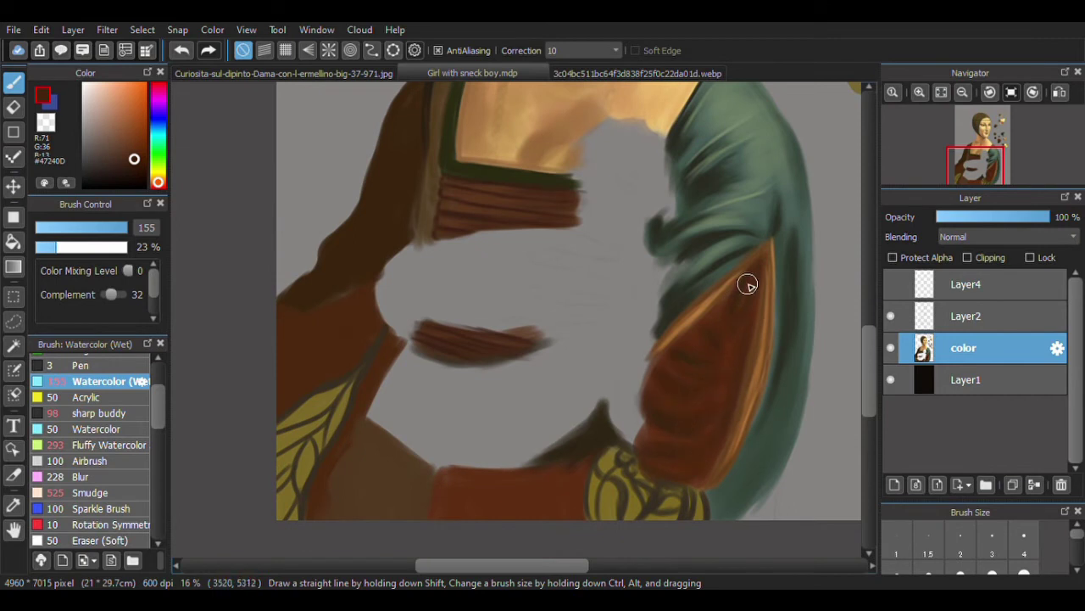
{"action": "left_click", "coordinate": [734, 334], "text": "alt"}
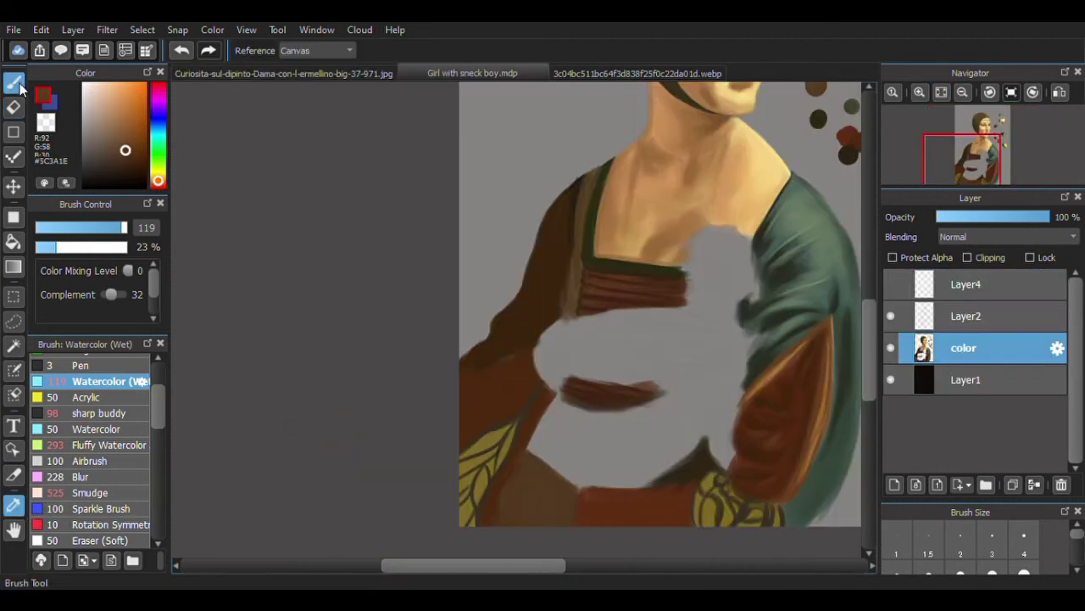
{"action": "left_click_drag", "start_coordinate": [599, 289], "coordinate": [569, 281]}
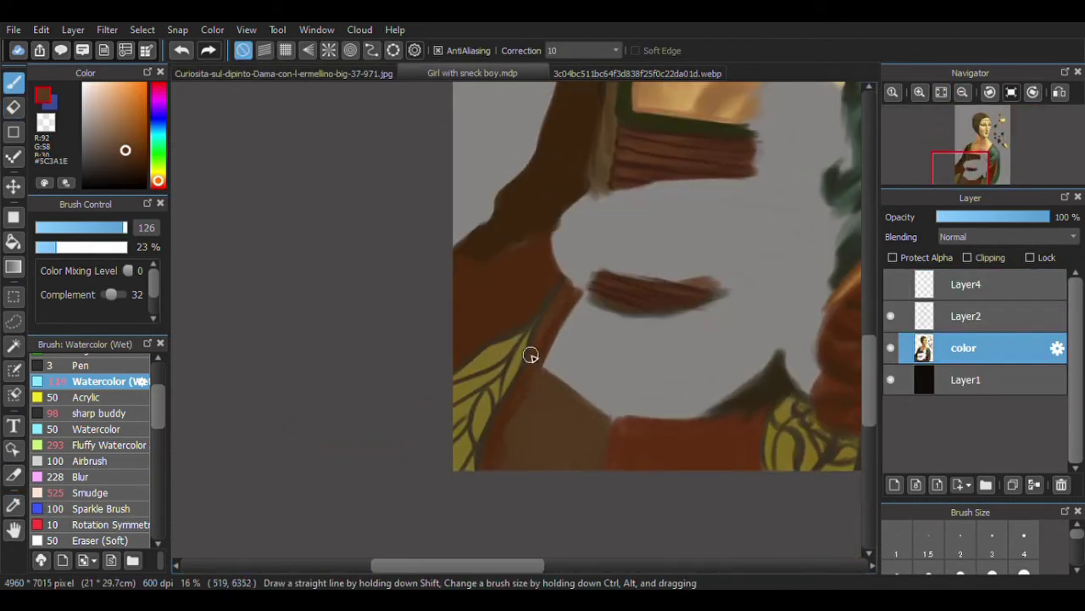
{"action": "left_click", "coordinate": [544, 236], "text": "alt"}
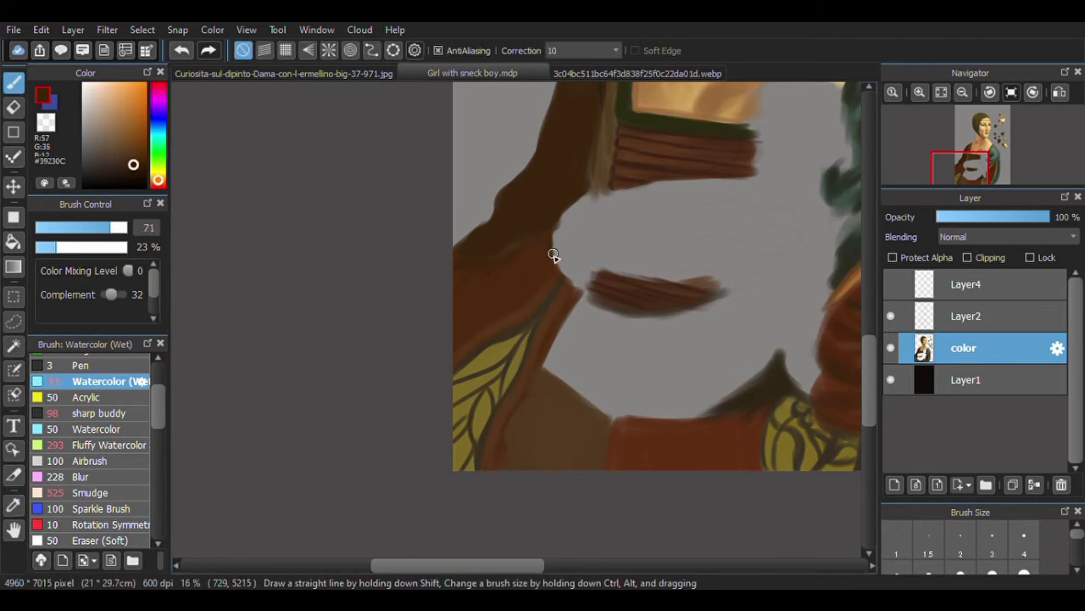
{"action": "left_click_drag", "start_coordinate": [497, 444], "coordinate": [475, 442]}
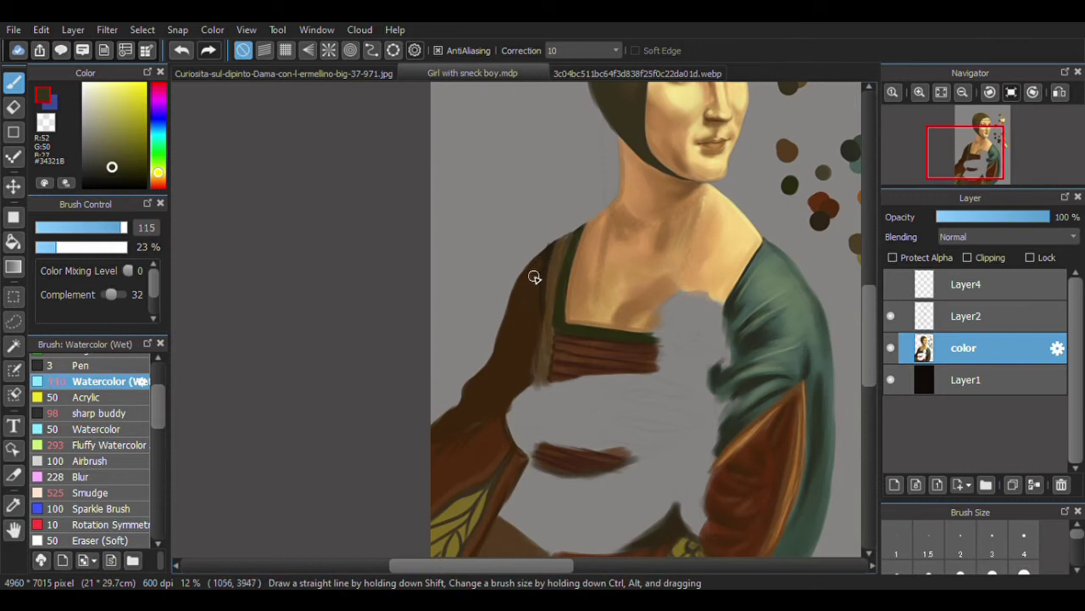
- Check the reference and sample near-black from the dark end of the dress stroke
{"action": "left_click", "coordinate": [284, 73]}
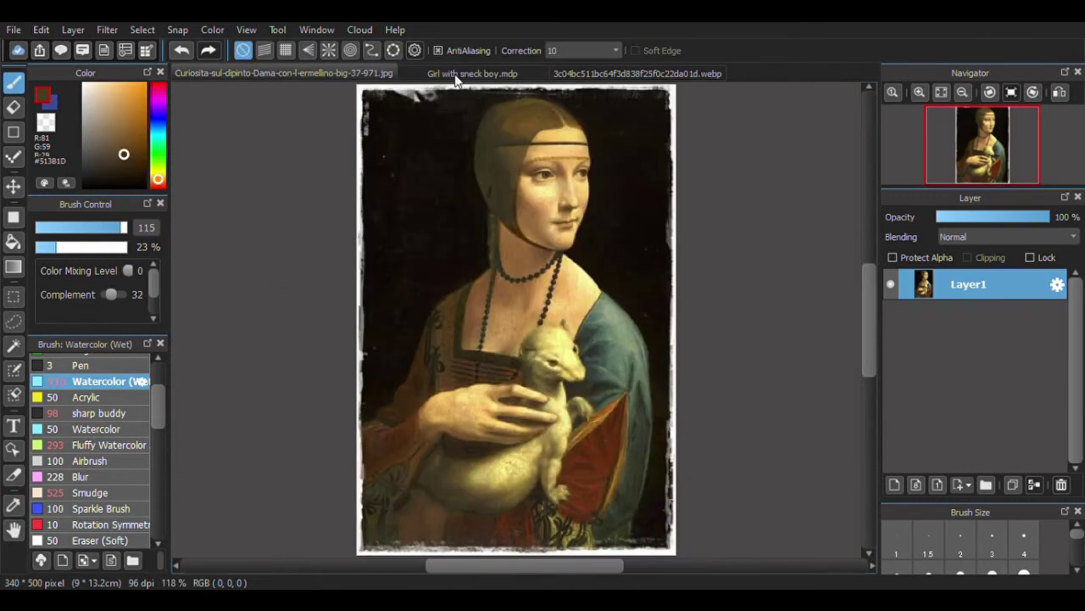
{"action": "left_click", "coordinate": [467, 74]}
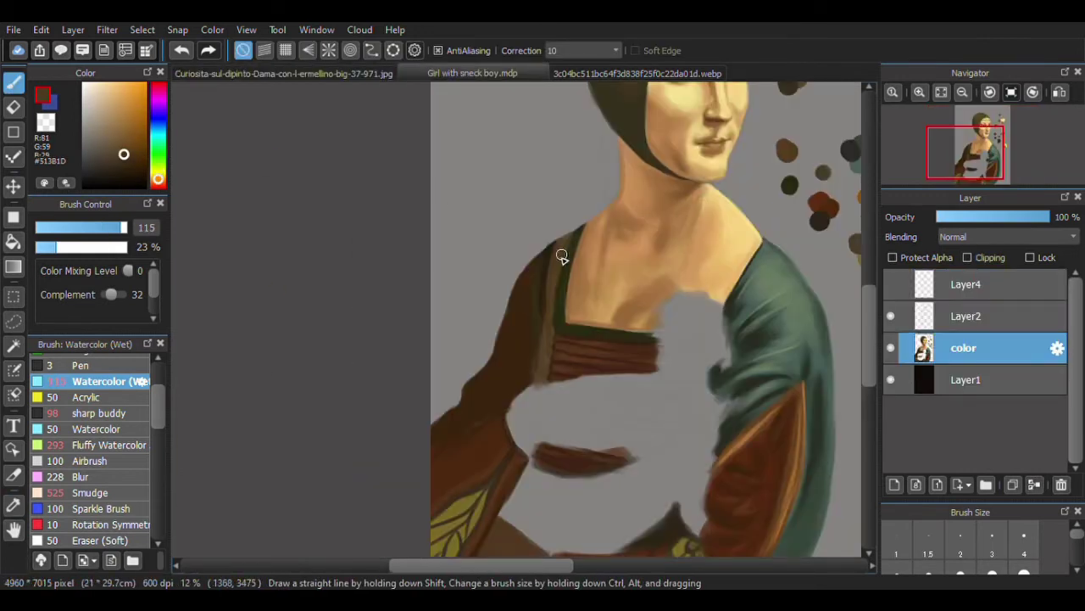
{"action": "left_click", "coordinate": [586, 339], "text": "alt"}
{"action": "left_click", "coordinate": [579, 452], "text": "alt"}
{"action": "left_click", "coordinate": [570, 424], "text": "alt"}
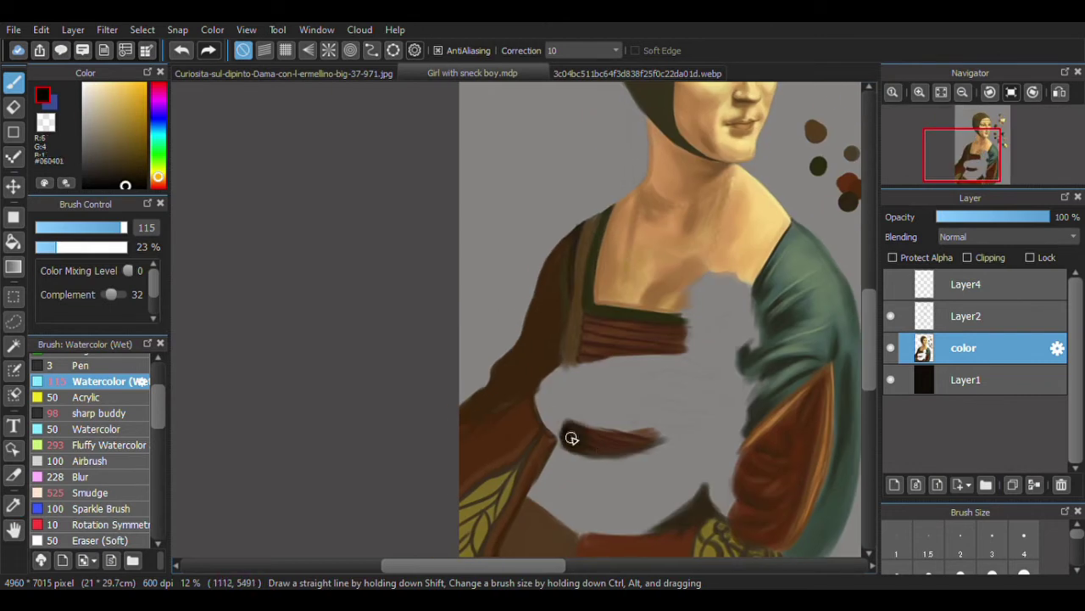
{"action": "scroll", "coordinate": [564, 434], "scroll_direction": "down", "scroll_amount": 5}
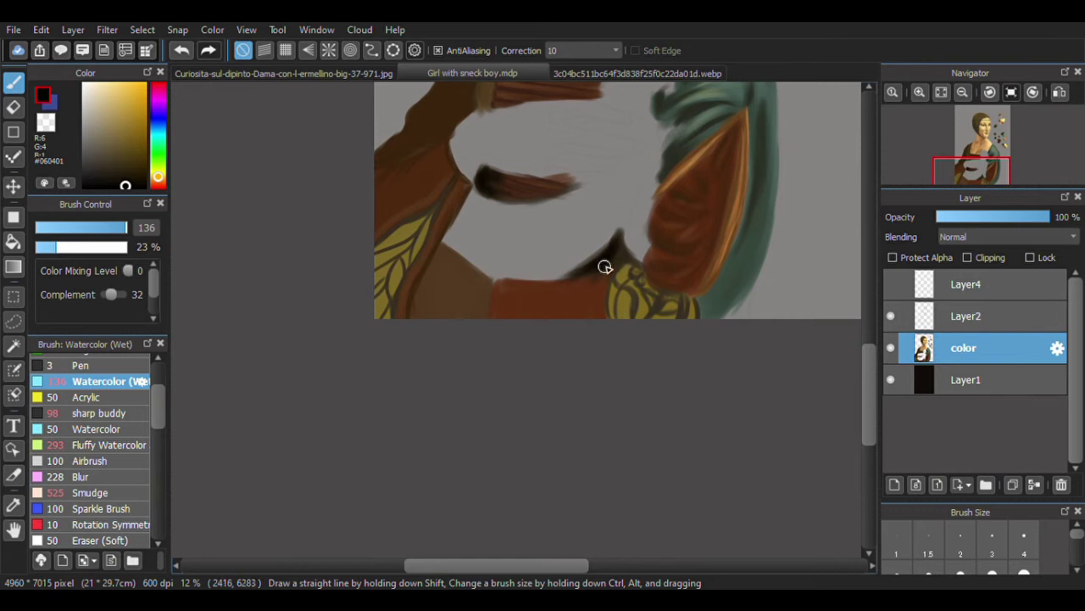
{"action": "scroll", "coordinate": [619, 262], "scroll_direction": "up", "scroll_amount": 4}
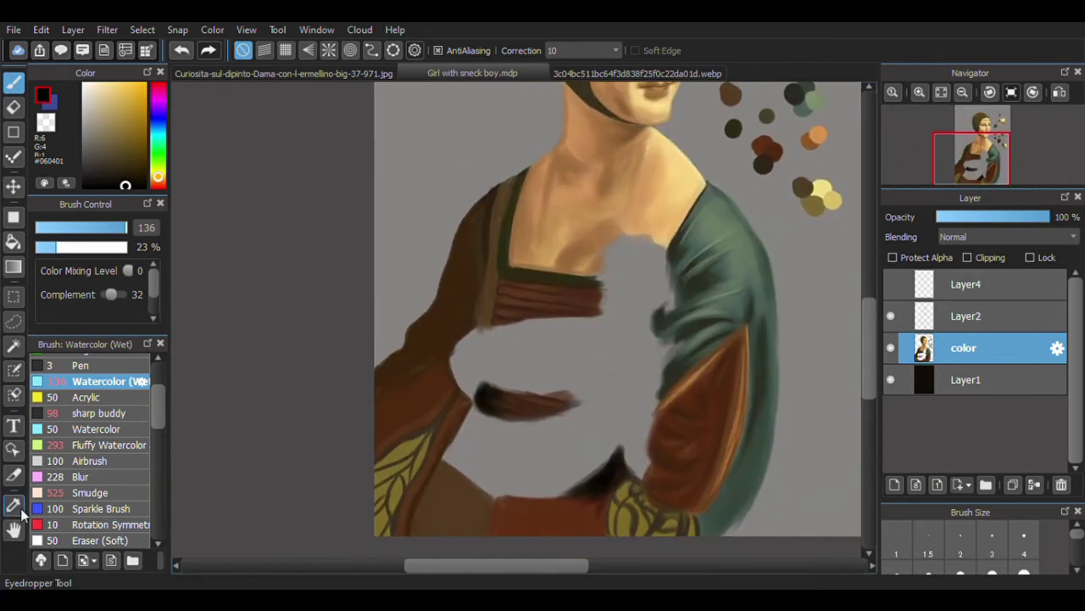
- Pick dark green to shade the sleeve's bottom, resizing the brush to 91 then 150
{"action": "left_click", "coordinate": [658, 318], "text": "alt"}
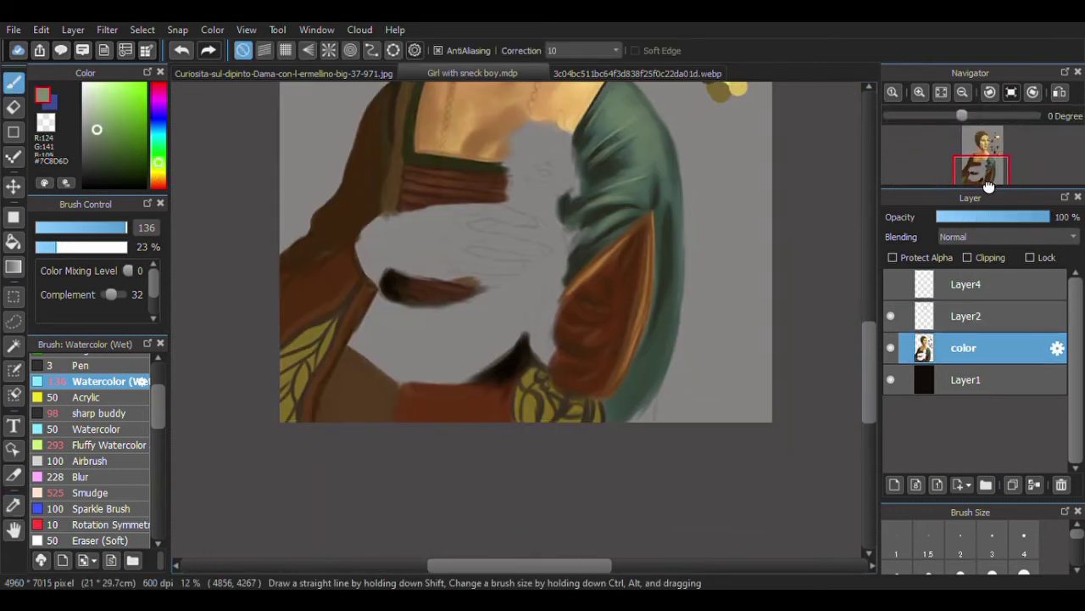
{"action": "left_click", "coordinate": [673, 384], "text": "alt"}
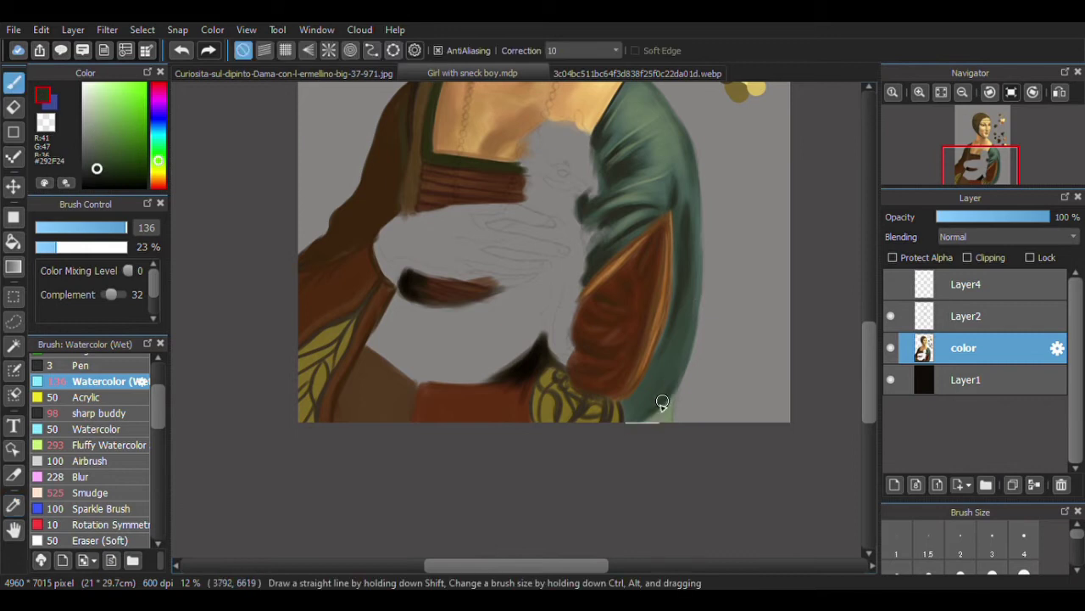
{"action": "left_click_drag", "start_coordinate": [645, 402], "coordinate": [702, 290]}
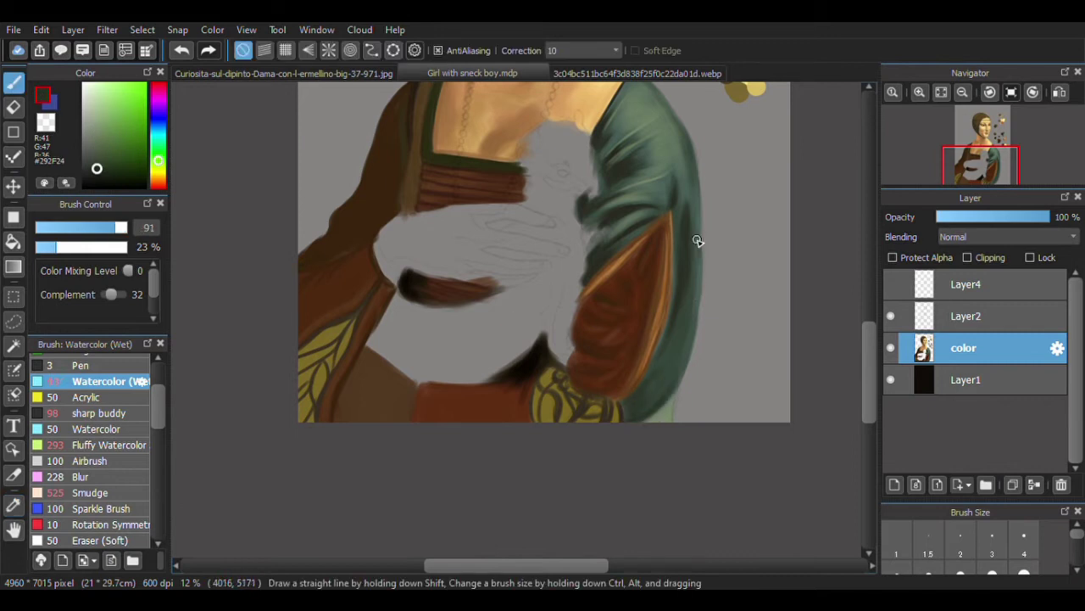
{"action": "scroll", "coordinate": [673, 403], "scroll_direction": "down", "scroll_amount": 2}
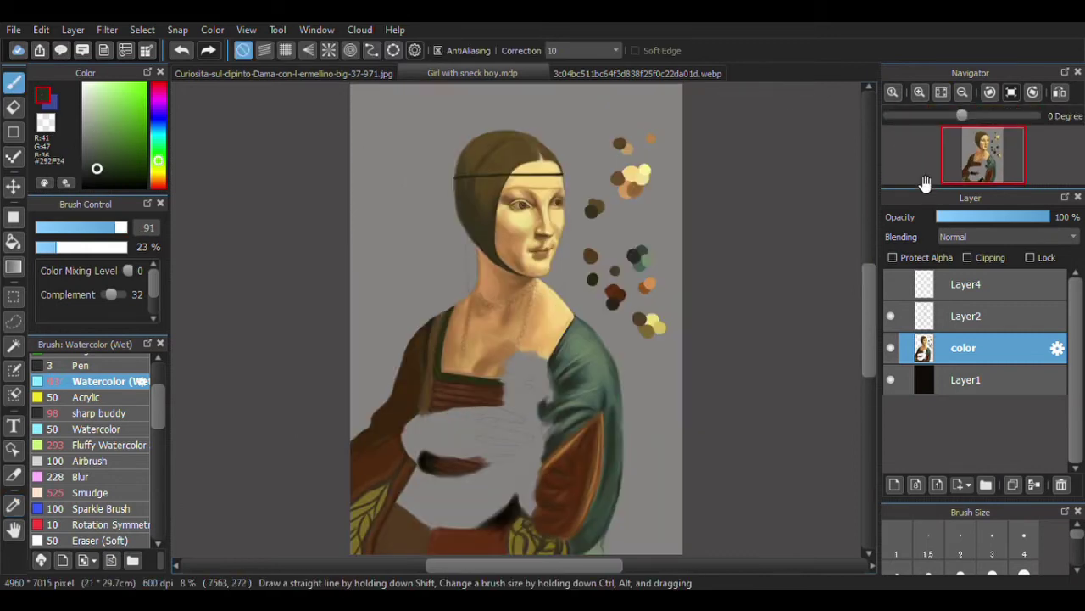
{"action": "left_click_drag", "start_coordinate": [450, 97], "coordinate": [514, 322]}
- Sample a warm chest brown at 16% opacity and zoom in on the face and neck
{"action": "left_click", "coordinate": [514, 323], "text": "alt"}
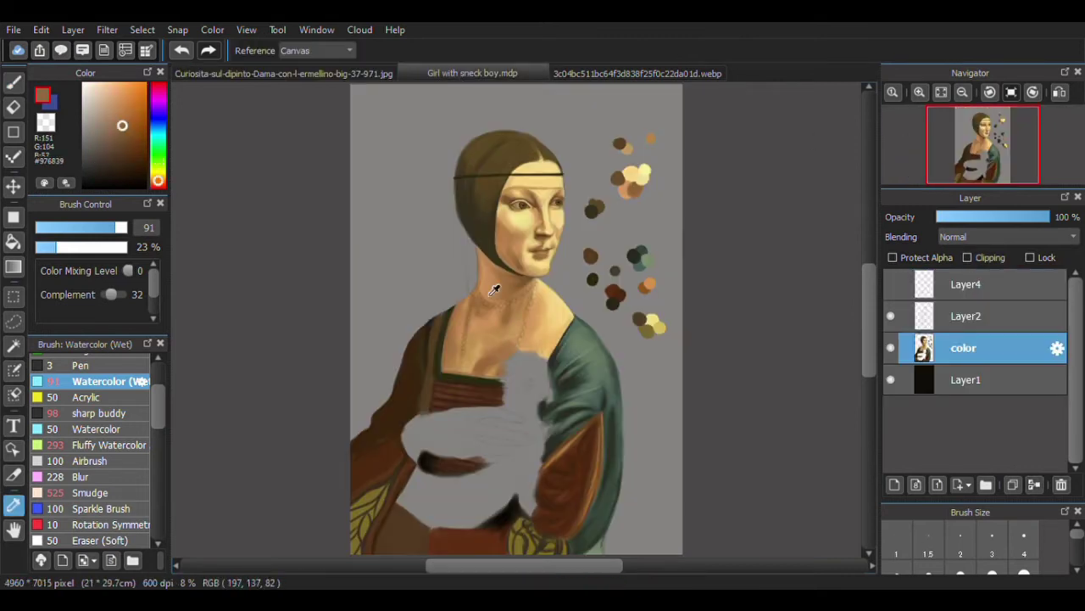
{"action": "left_click", "coordinate": [50, 247]}
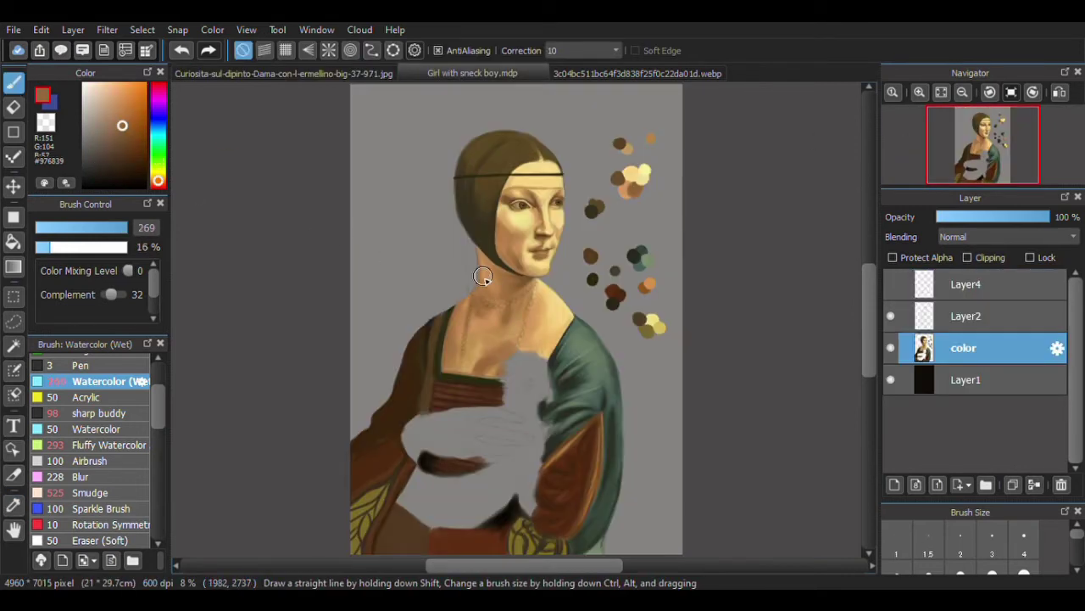
{"action": "mouse_move", "coordinate": [952, 149]}
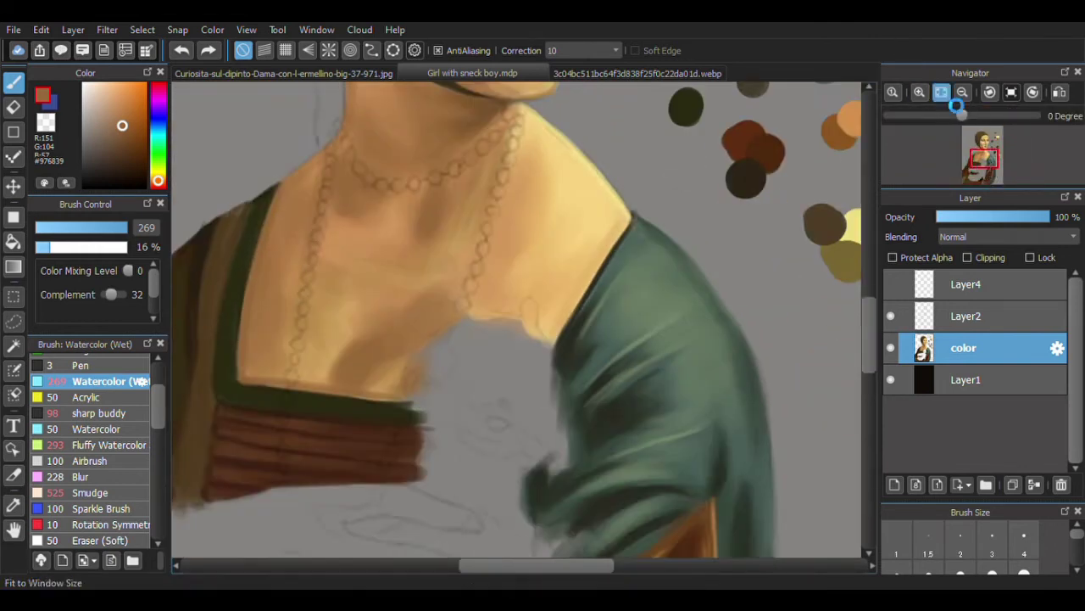
{"action": "left_click", "coordinate": [941, 91]}
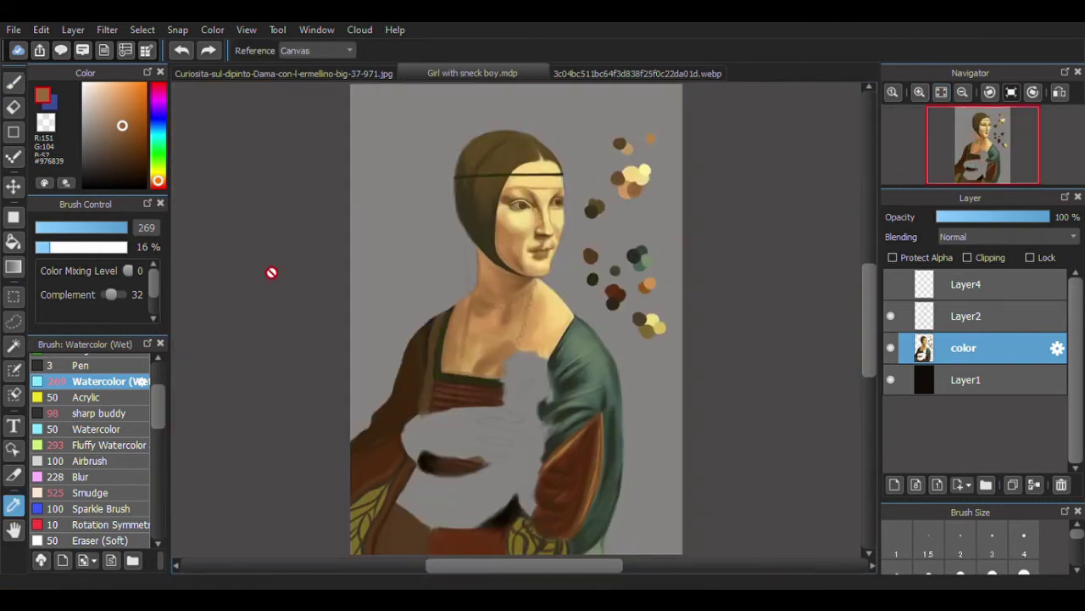
{"action": "left_click", "coordinate": [919, 92]}
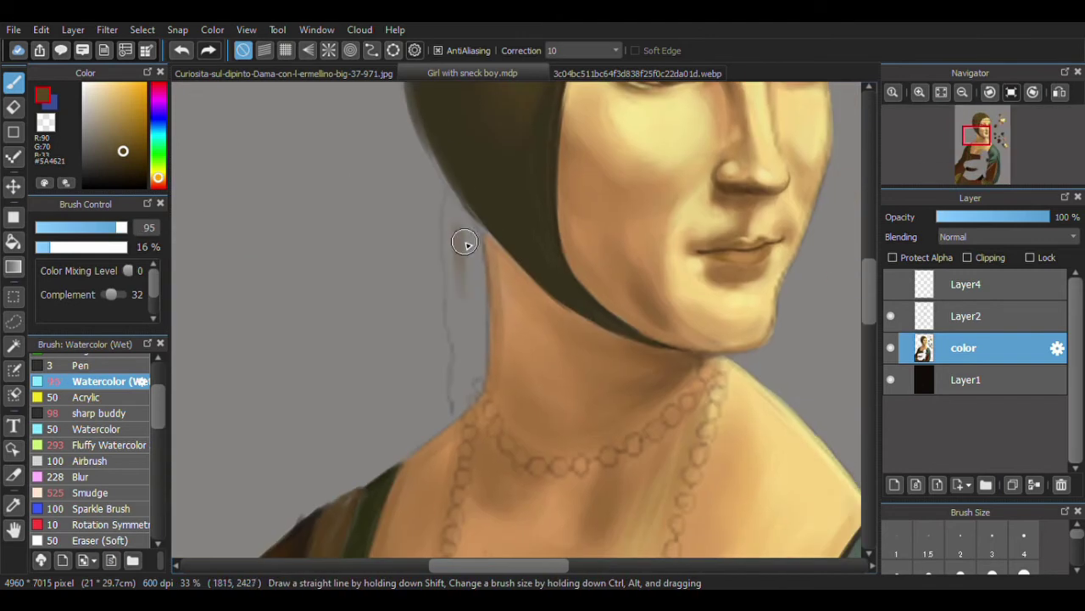
- Paint the olive-brown hair lock left of the neck, resizing the brush 50, 115, 61 and sampling darker browns
{"action": "left_click_drag", "start_coordinate": [454, 221], "coordinate": [467, 323]}
{"action": "mouse_move", "coordinate": [450, 212]}
{"action": "left_mouse_down"}
{"action": "mouse_move", "coordinate": [478, 384]}
{"action": "mouse_move", "coordinate": [460, 371]}
{"action": "mouse_move", "coordinate": [475, 407]}
{"action": "left_mouse_up"}
{"action": "left_click", "coordinate": [107, 227]}
{"action": "mouse_move", "coordinate": [454, 191]}
{"action": "left_mouse_down"}
{"action": "mouse_move", "coordinate": [480, 243]}
{"action": "mouse_move", "coordinate": [449, 208]}
{"action": "mouse_move", "coordinate": [454, 400]}
{"action": "left_mouse_up"}
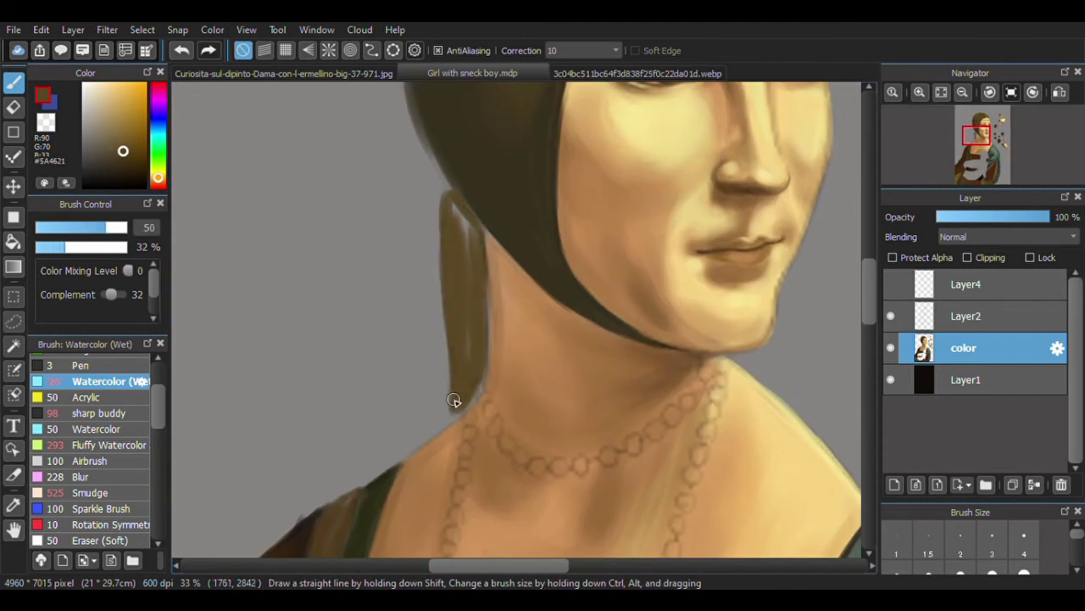
{"action": "left_click_drag", "start_coordinate": [433, 250], "coordinate": [388, 209]}
{"action": "left_click_drag", "start_coordinate": [454, 199], "coordinate": [470, 378]}
{"action": "left_click", "coordinate": [449, 254], "text": "alt"}
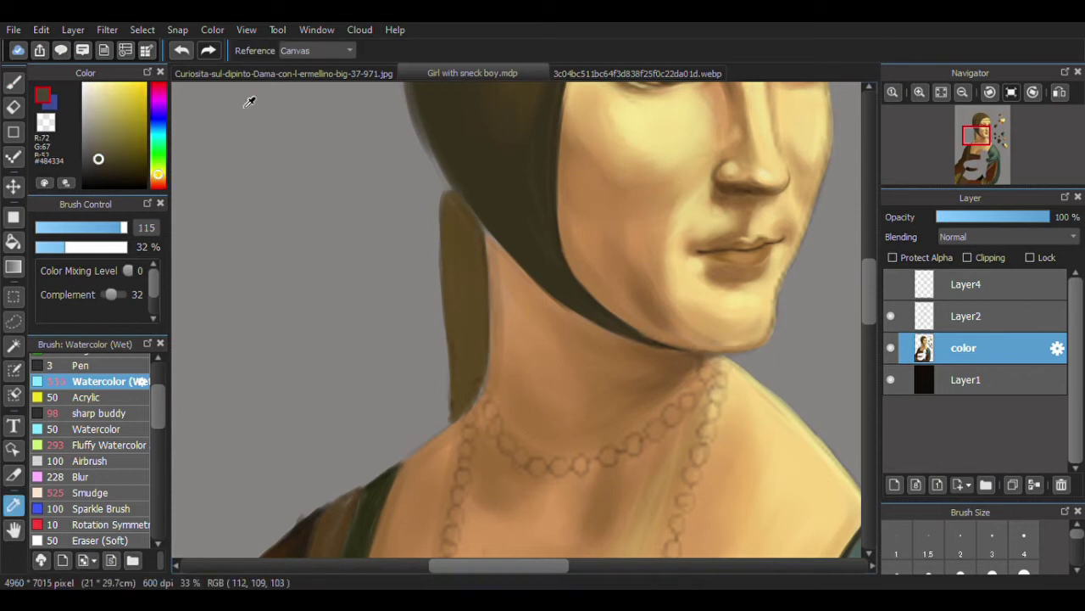
{"action": "left_click", "coordinate": [448, 183], "text": "alt"}
{"action": "left_click_drag", "start_coordinate": [448, 183], "coordinate": [428, 197]}
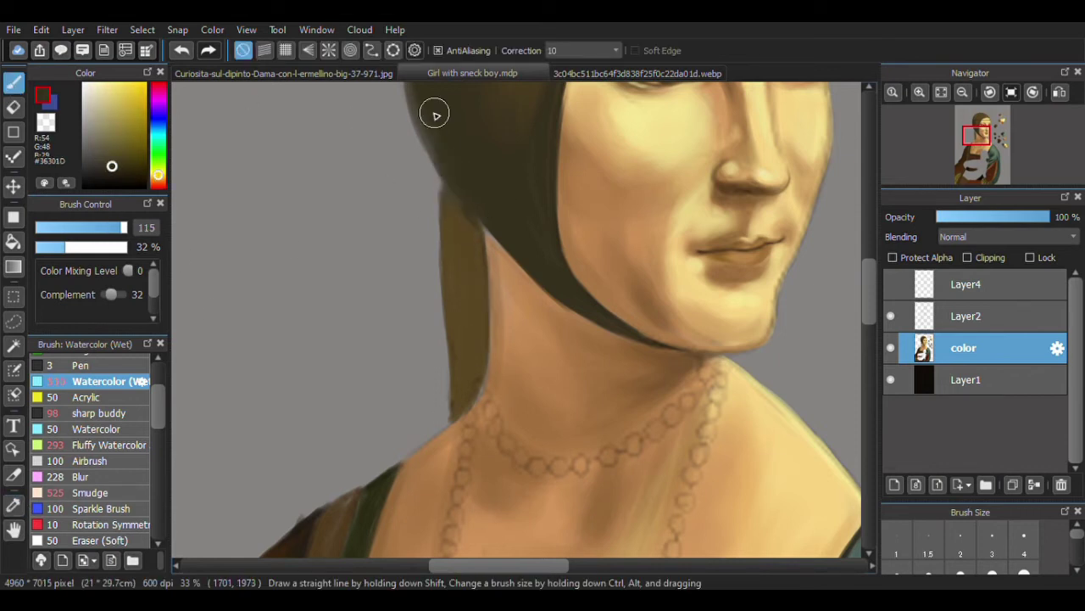
{"action": "left_click_drag", "start_coordinate": [551, 277], "coordinate": [648, 348]}
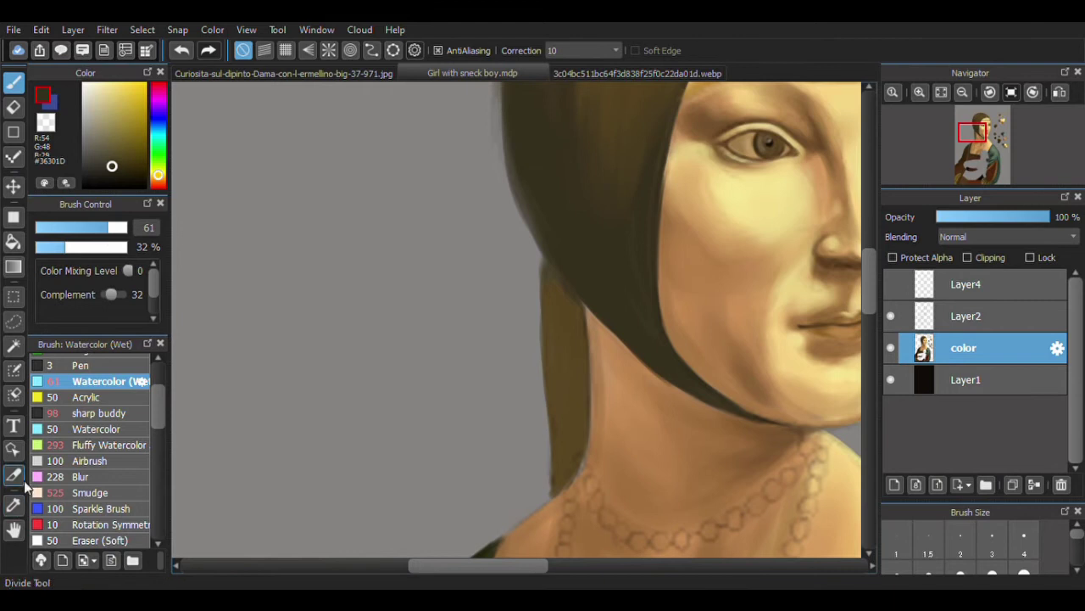
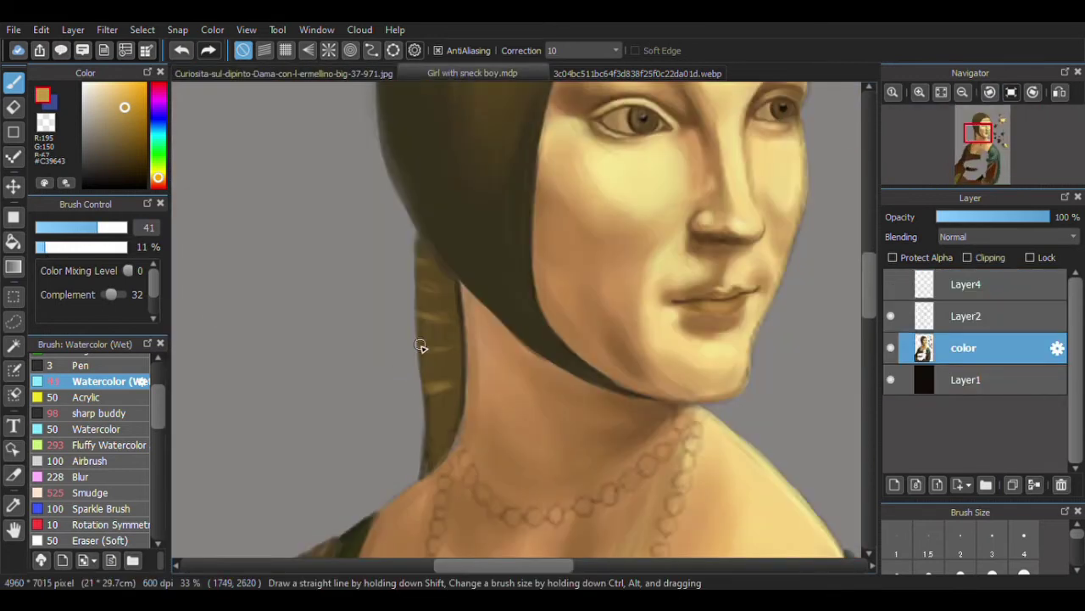
- Sample the hair and skin tones, then paint darker strokes across the top of the hair
{"action": "left_click", "coordinate": [435, 295], "text": "alt"}
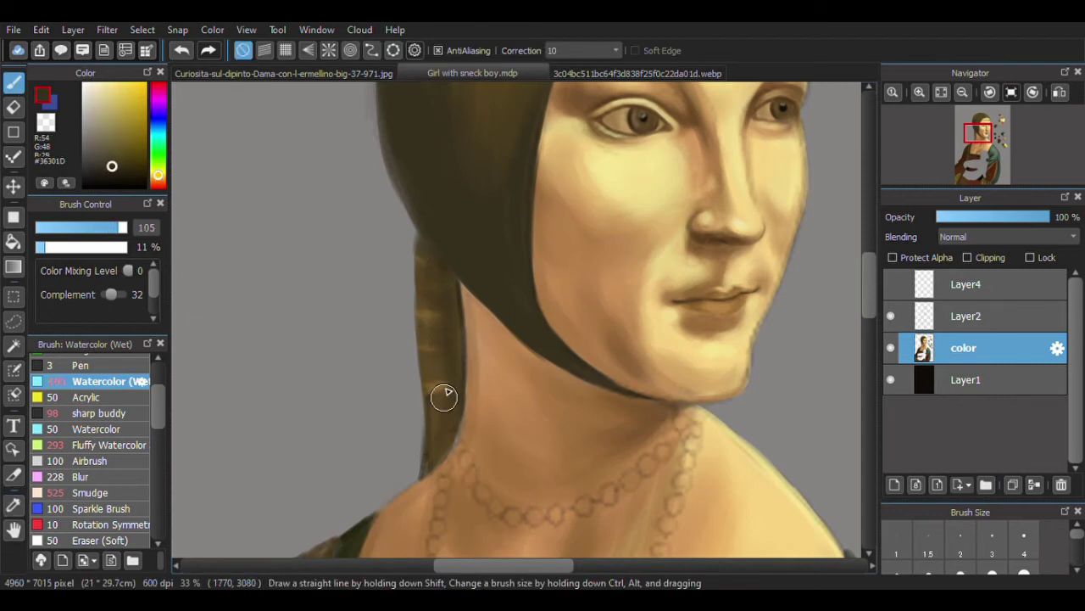
{"action": "left_click", "coordinate": [476, 364], "text": "alt"}
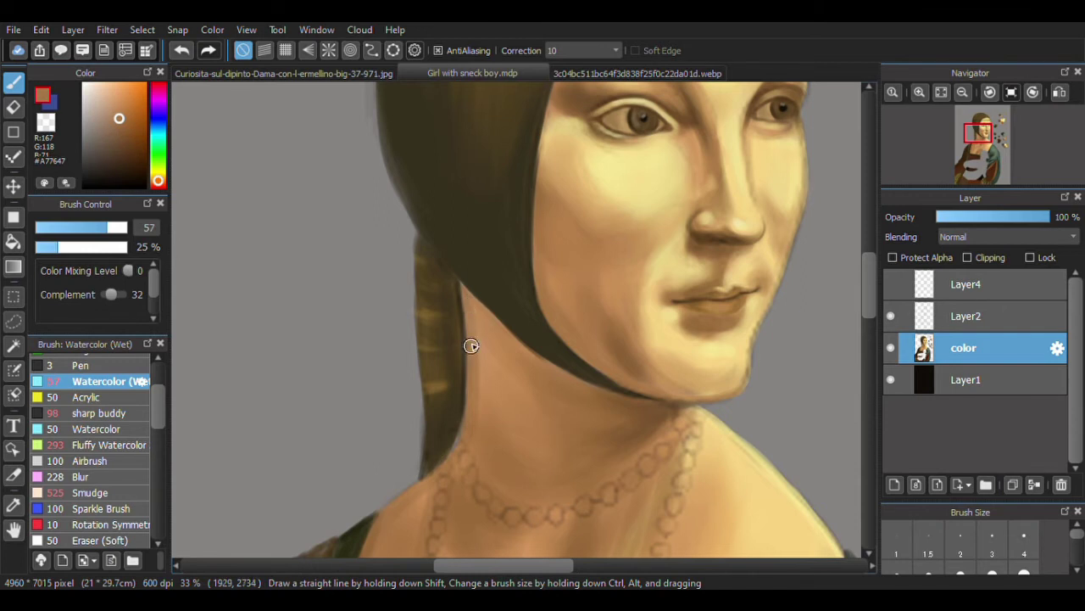
{"action": "left_click", "coordinate": [921, 93]}
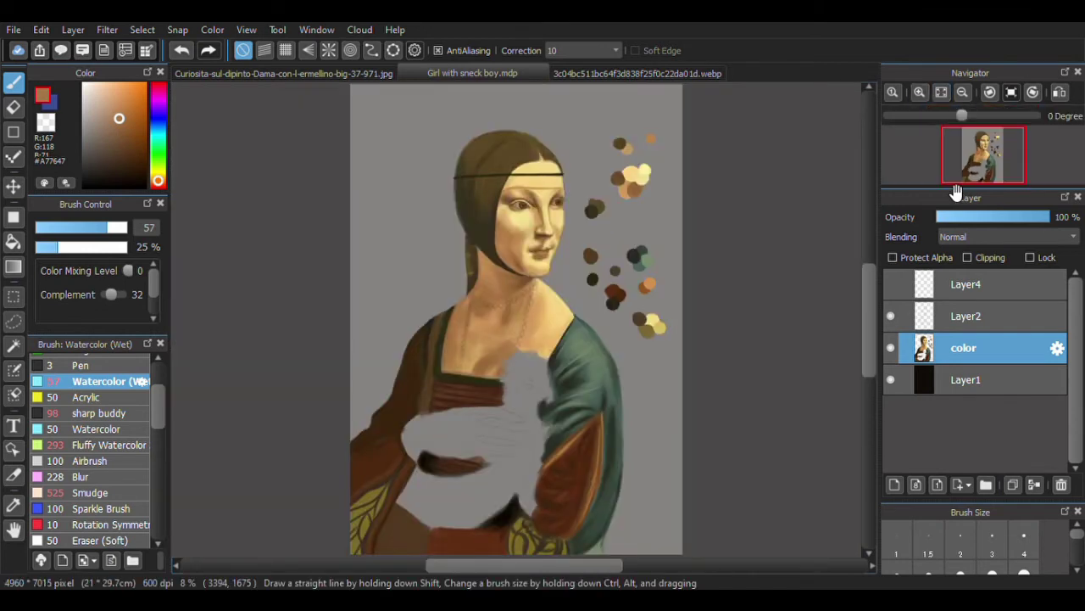
{"action": "left_click", "coordinate": [283, 73]}
{"action": "left_click", "coordinate": [471, 73]}
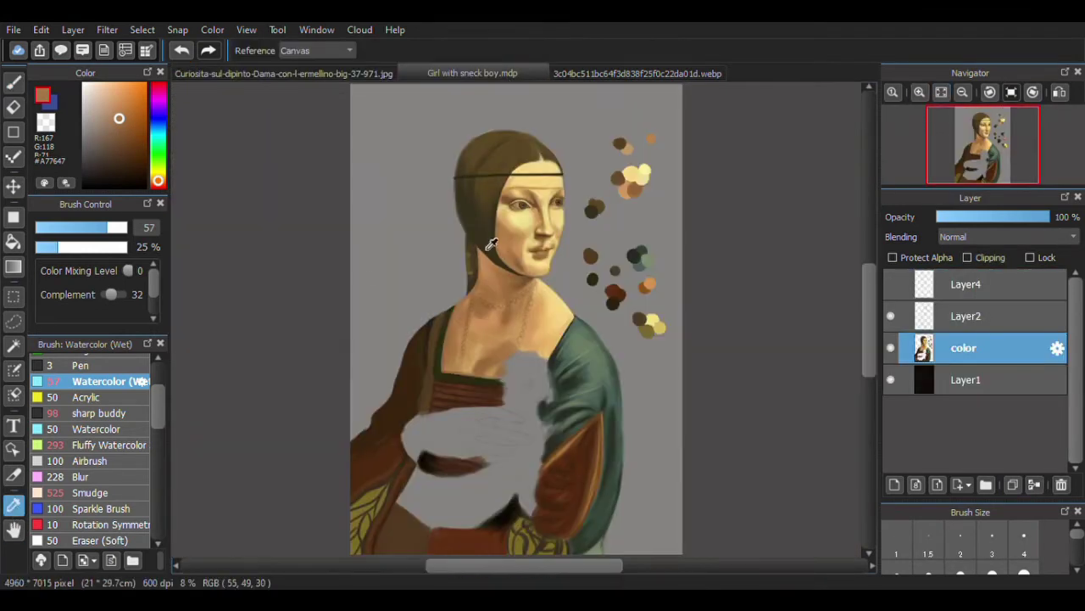
{"action": "left_click_drag", "start_coordinate": [507, 149], "coordinate": [535, 114]}
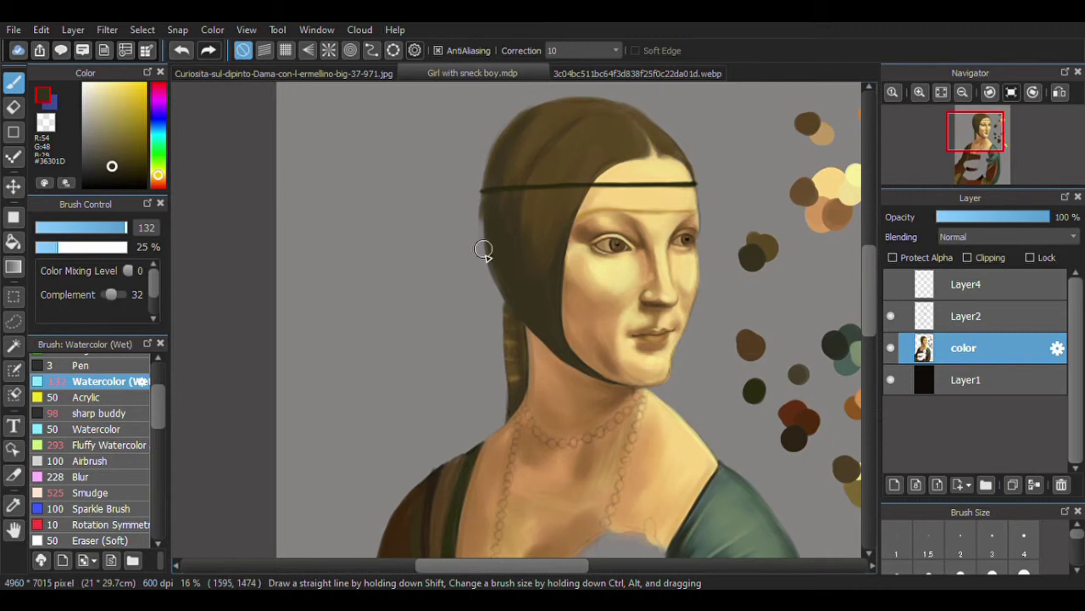
{"action": "mouse_move", "coordinate": [487, 172]}
{"action": "left_mouse_down"}
{"action": "mouse_move", "coordinate": [589, 105]}
{"action": "mouse_move", "coordinate": [512, 152]}
{"action": "mouse_move", "coordinate": [581, 119]}
{"action": "left_mouse_up"}
- Blend lighter tan over the dark brown sleeve band above the yellow embroidery
{"action": "left_click_drag", "start_coordinate": [976, 131], "coordinate": [984, 161]}
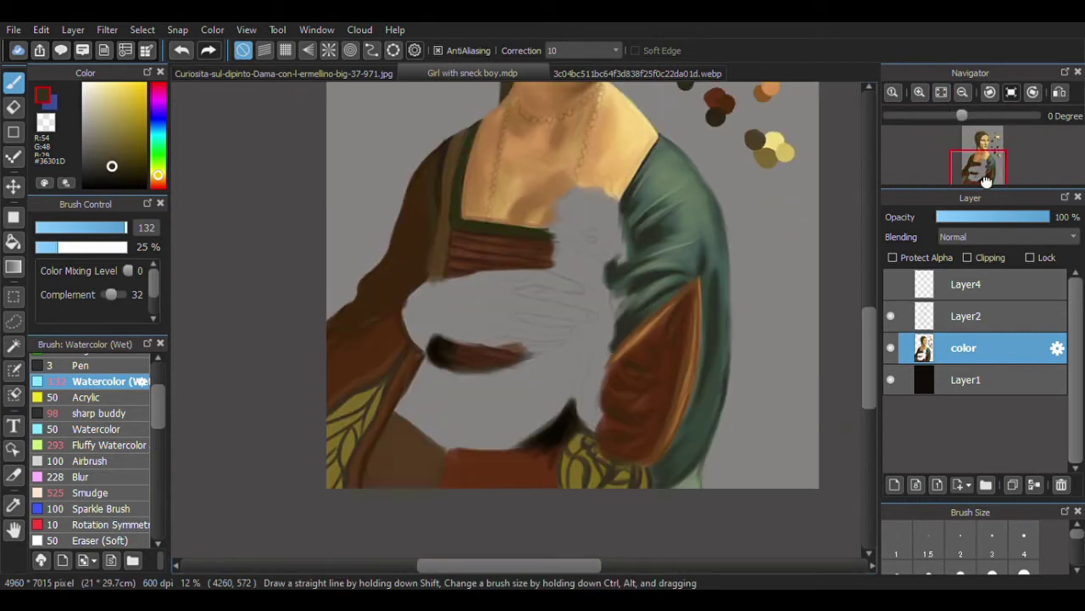
{"action": "left_click", "coordinate": [962, 92]}
{"action": "left_click", "coordinate": [12, 505]}
{"action": "left_click", "coordinate": [390, 349]}
{"action": "scroll", "coordinate": [508, 449], "scroll_direction": "up", "scroll_amount": 5}
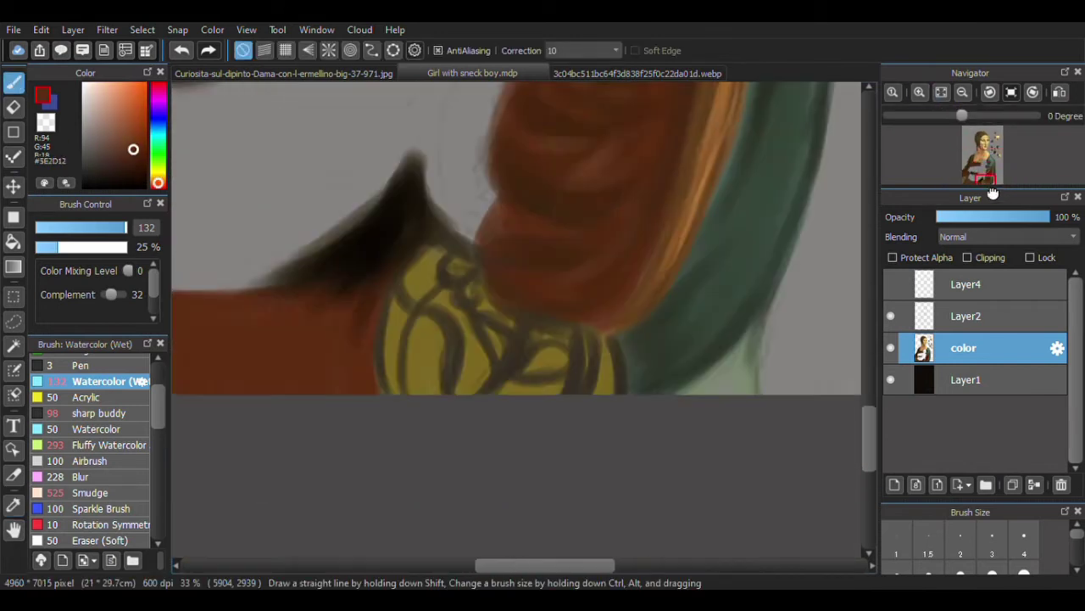
{"action": "left_click", "coordinate": [968, 97]}
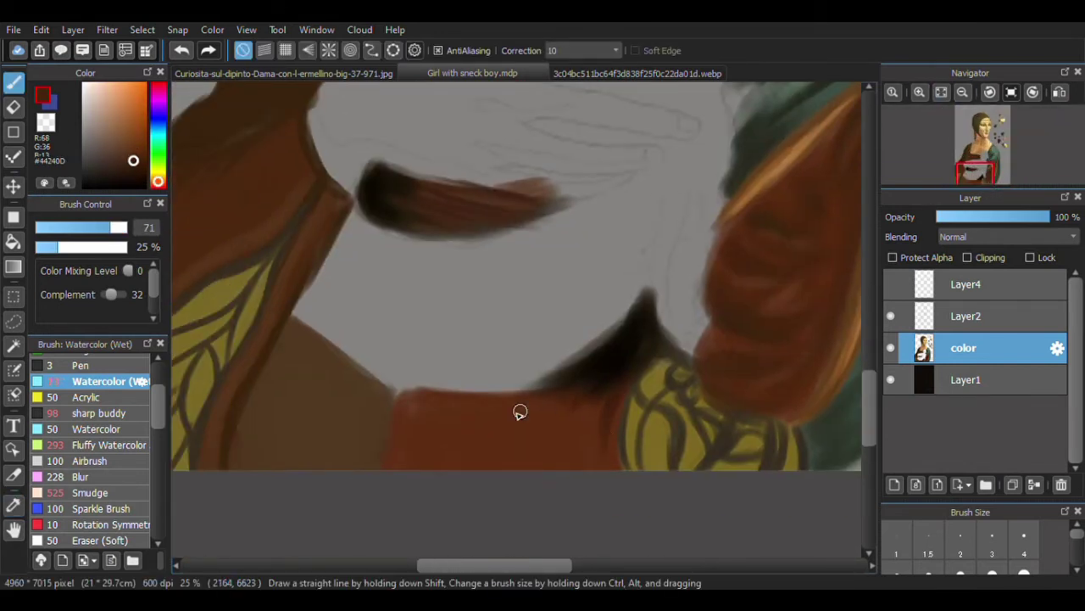
{"action": "left_click", "coordinate": [961, 92]}
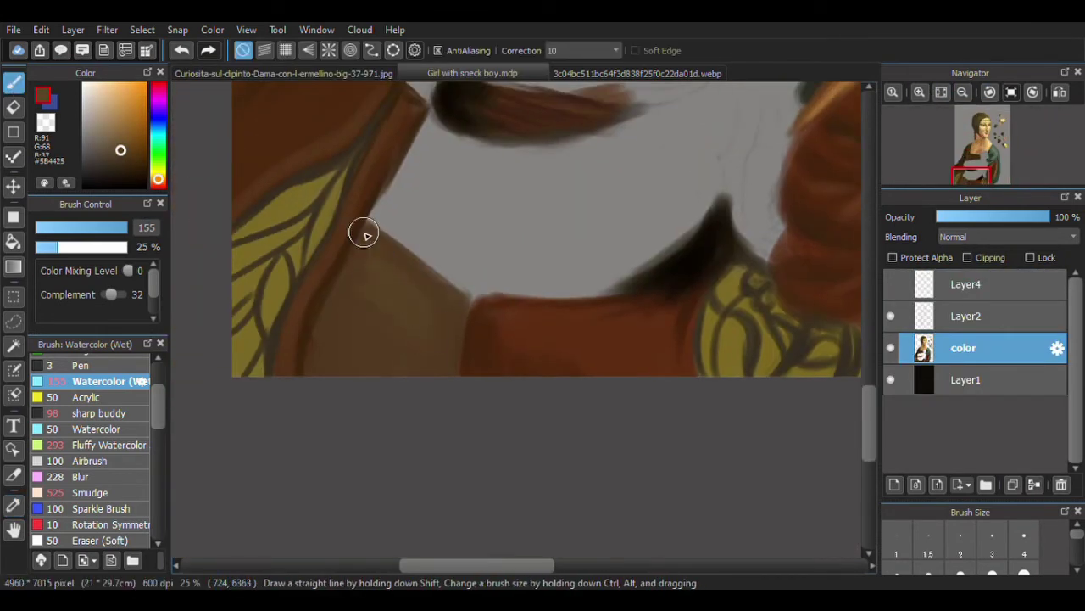
{"action": "left_click_drag", "start_coordinate": [360, 299], "coordinate": [312, 346]}
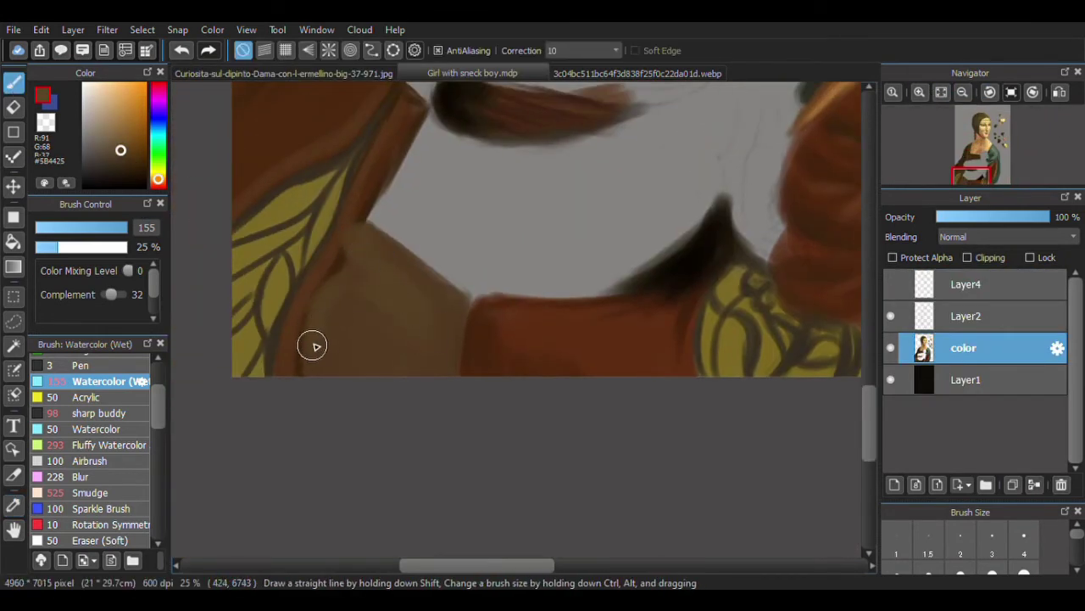
{"action": "left_click", "coordinate": [467, 301], "text": "alt"}
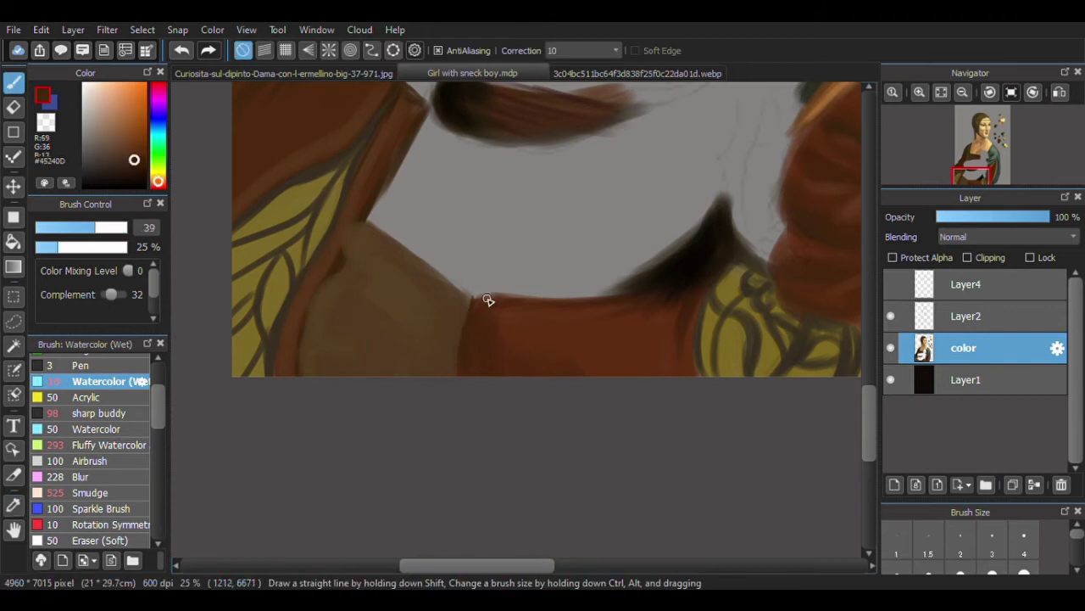
{"action": "left_click_drag", "start_coordinate": [490, 300], "coordinate": [492, 339]}
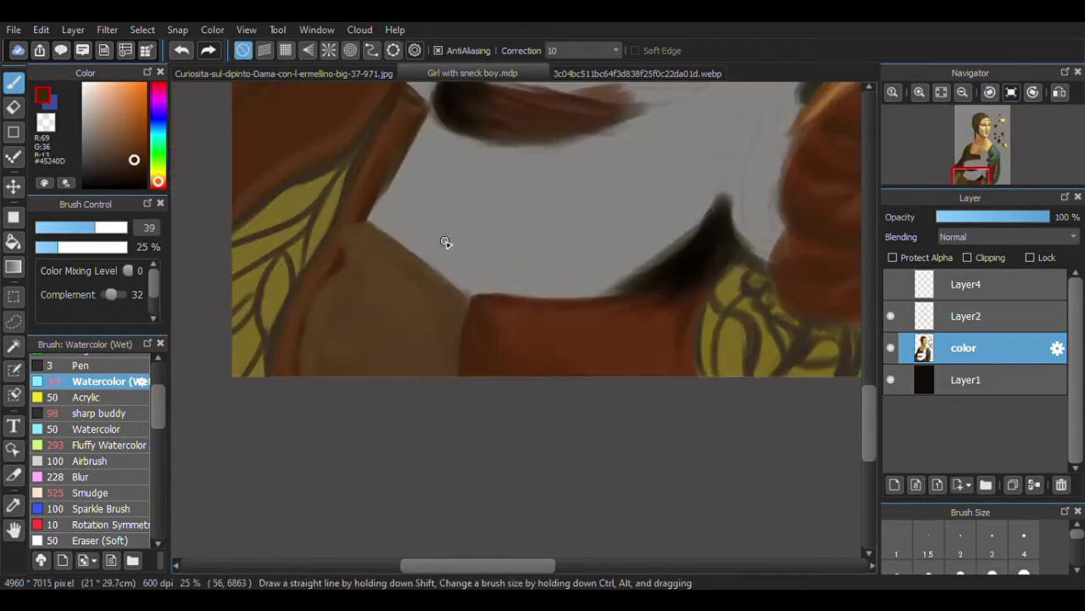
{"action": "left_click_drag", "start_coordinate": [988, 115], "coordinate": [961, 115]}
{"action": "left_click", "coordinate": [922, 95]}
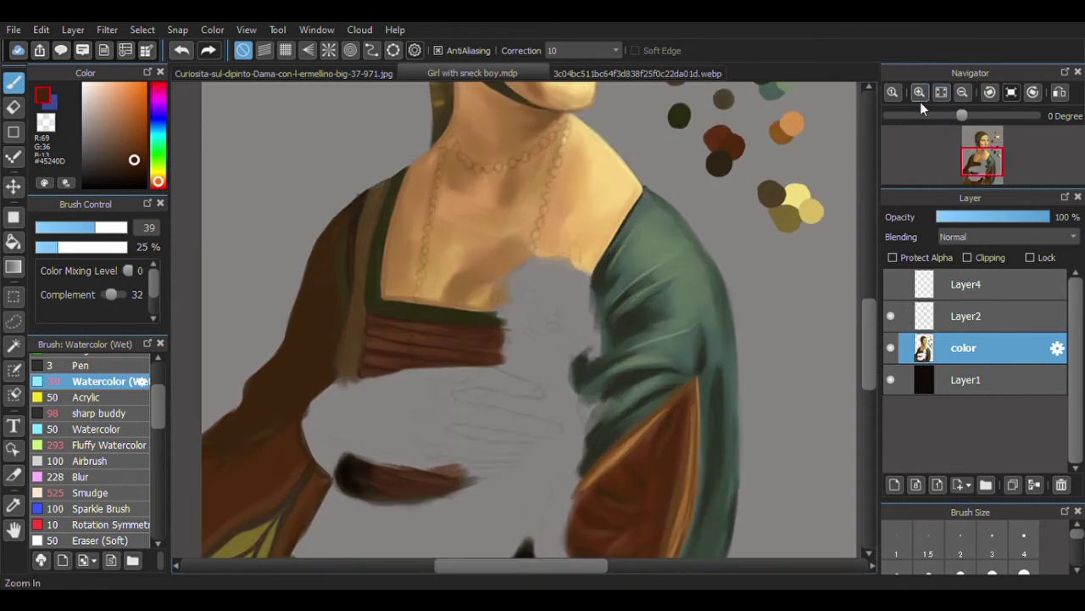
- Add a small dark knot mark on the left shoulder strap edge
{"action": "left_click", "coordinate": [382, 72]}
{"action": "left_click", "coordinate": [473, 73]}
{"action": "scroll", "coordinate": [431, 389], "scroll_direction": "up", "scroll_amount": 2}
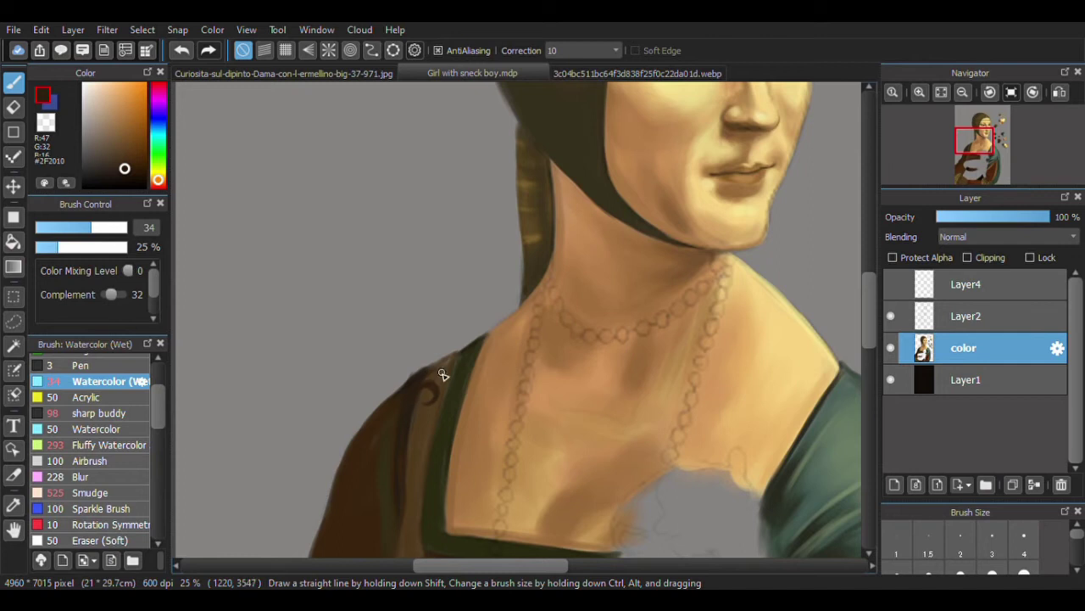
{"action": "left_click", "coordinate": [965, 152]}
{"action": "left_click_drag", "start_coordinate": [580, 252], "coordinate": [585, 241]}
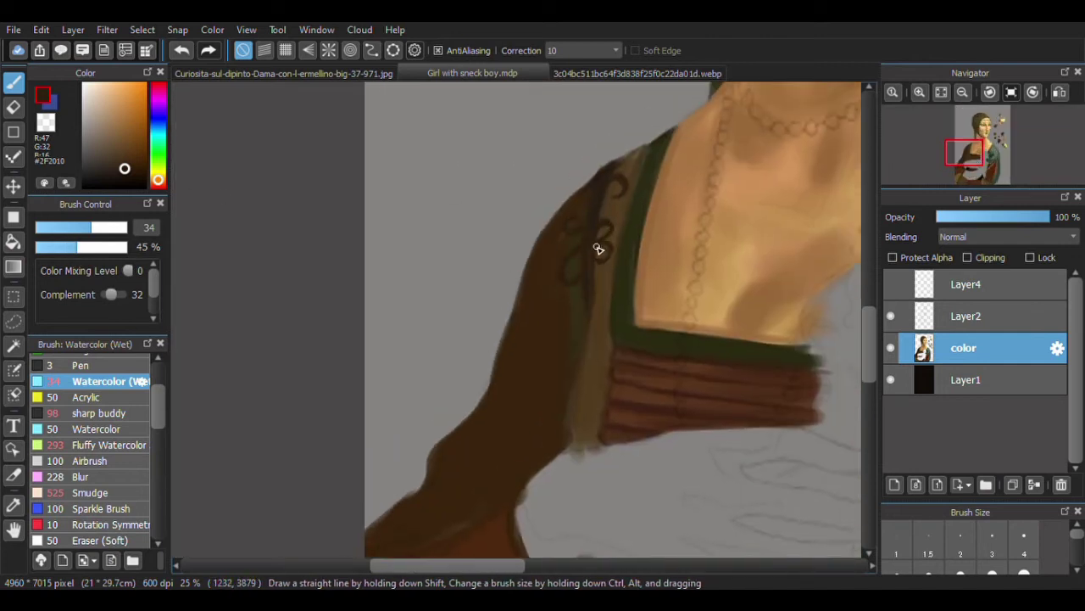
- Brush brown over part of the yellow sleeve pattern, then view the original painting
{"action": "left_click_drag", "start_coordinate": [595, 302], "coordinate": [480, 202]}
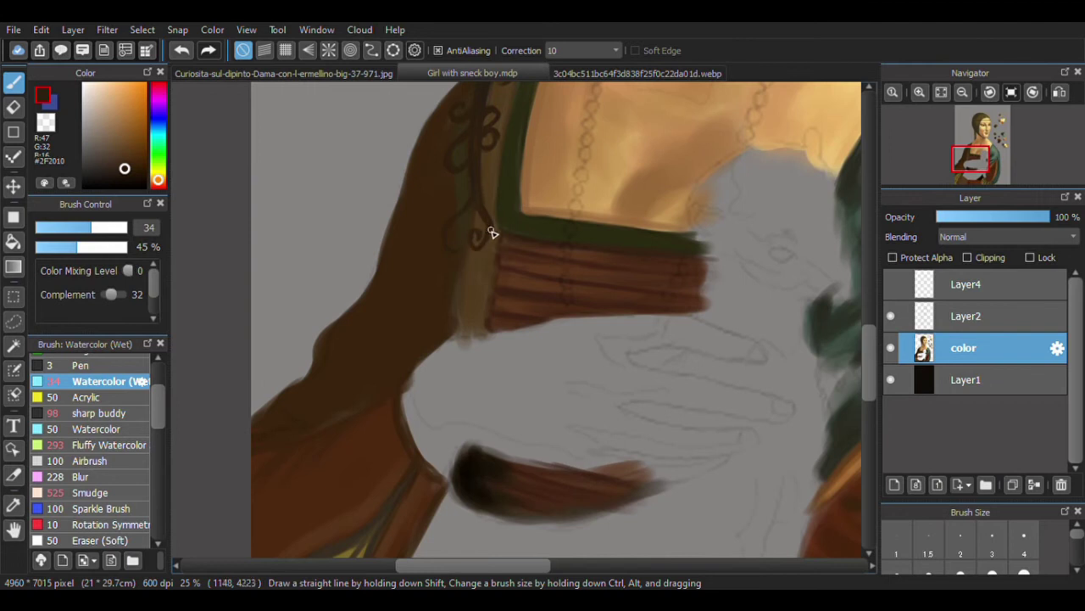
{"action": "scroll", "coordinate": [441, 291], "scroll_direction": "down", "scroll_amount": 3}
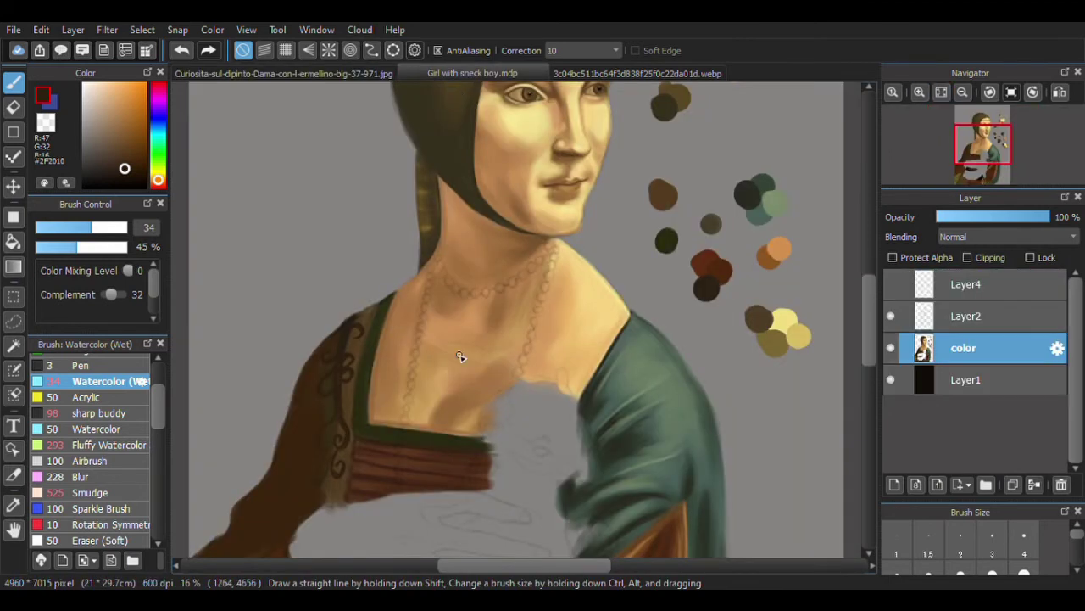
{"action": "scroll", "coordinate": [376, 399], "scroll_direction": "up", "scroll_amount": 2}
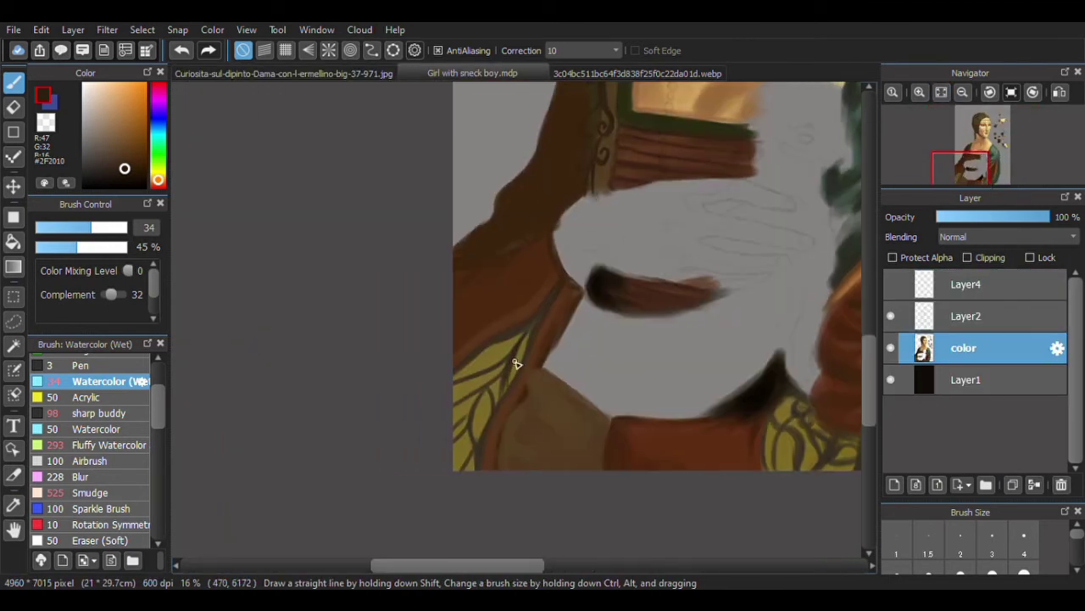
{"action": "left_click_drag", "start_coordinate": [500, 371], "coordinate": [478, 411]}
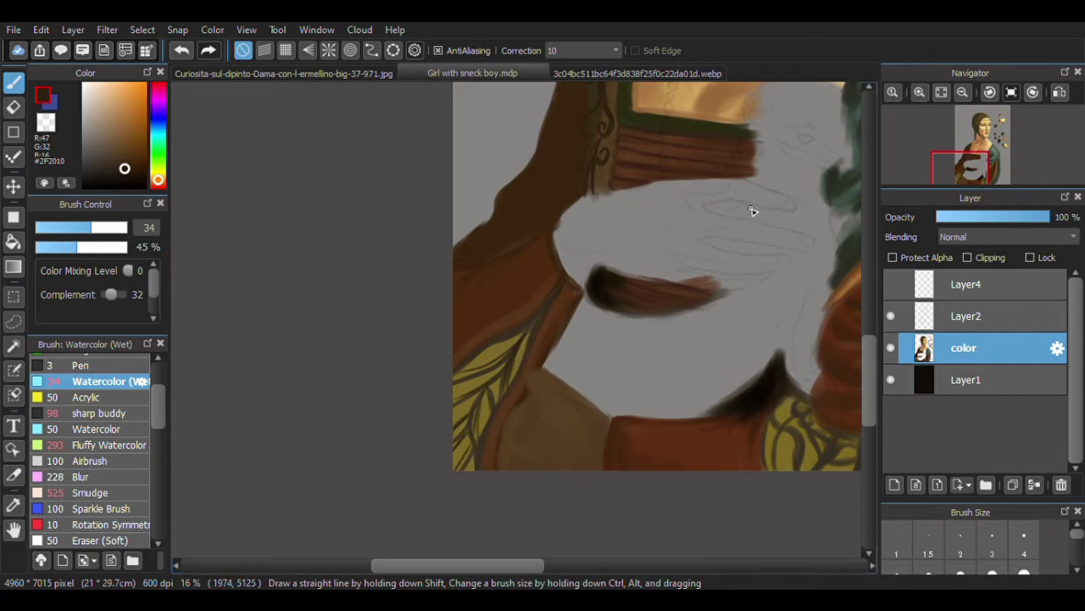
{"action": "scroll", "coordinate": [520, 352], "scroll_direction": "right", "scroll_amount": 3}
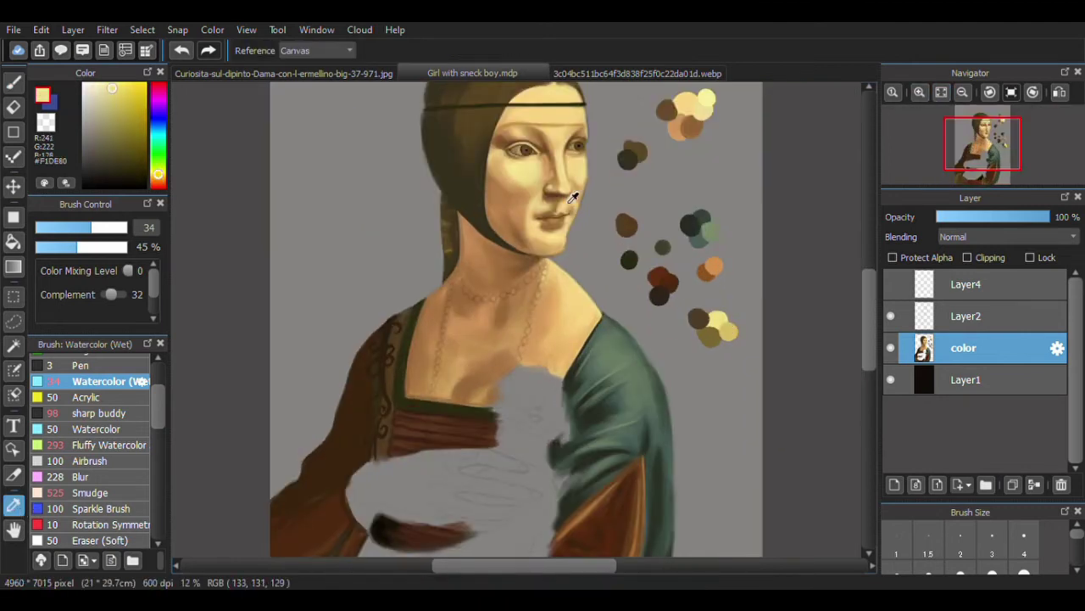
{"action": "left_click", "coordinate": [284, 73]}
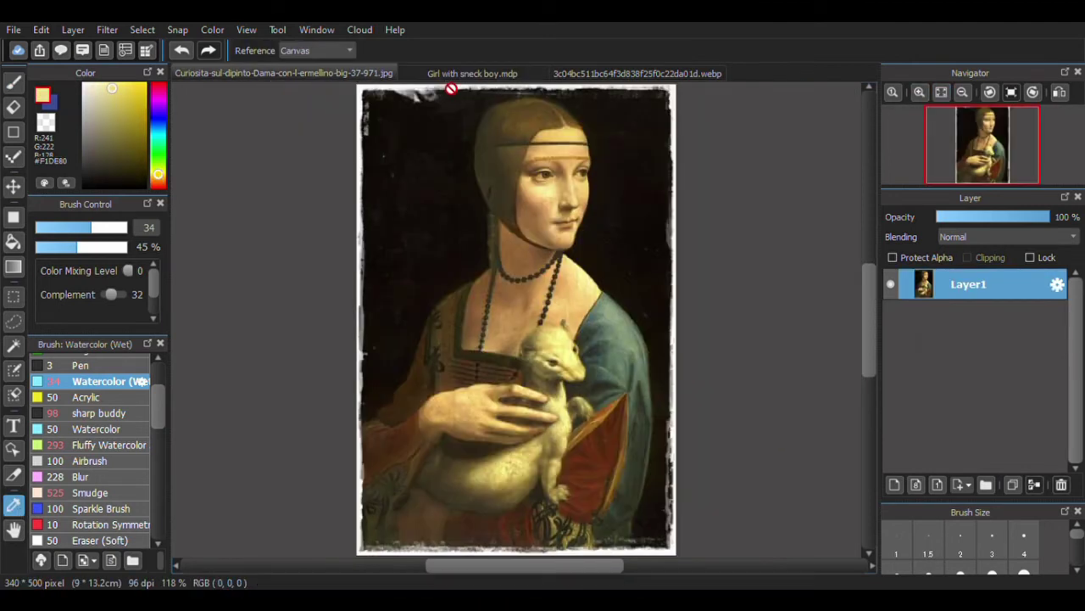
- Paint pale yellow Watercolor strokes outlining and filling the ermine's head beside the green sleeve
{"action": "left_click", "coordinate": [473, 73]}
{"action": "left_click_drag", "start_coordinate": [502, 305], "coordinate": [504, 251]}
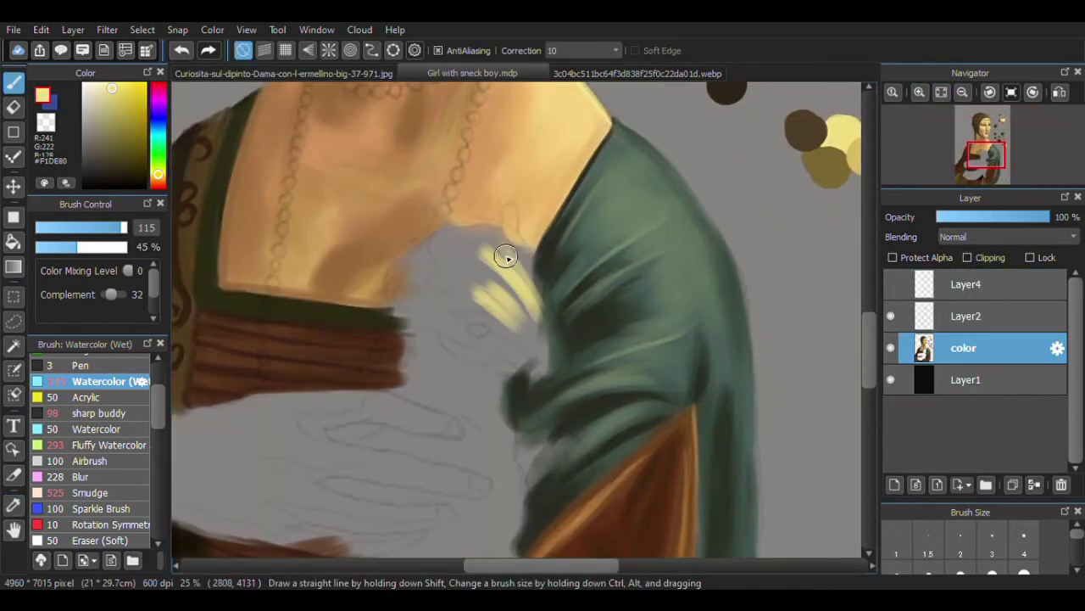
{"action": "left_click_drag", "start_coordinate": [478, 288], "coordinate": [518, 343]}
{"action": "key", "text": "alt"}
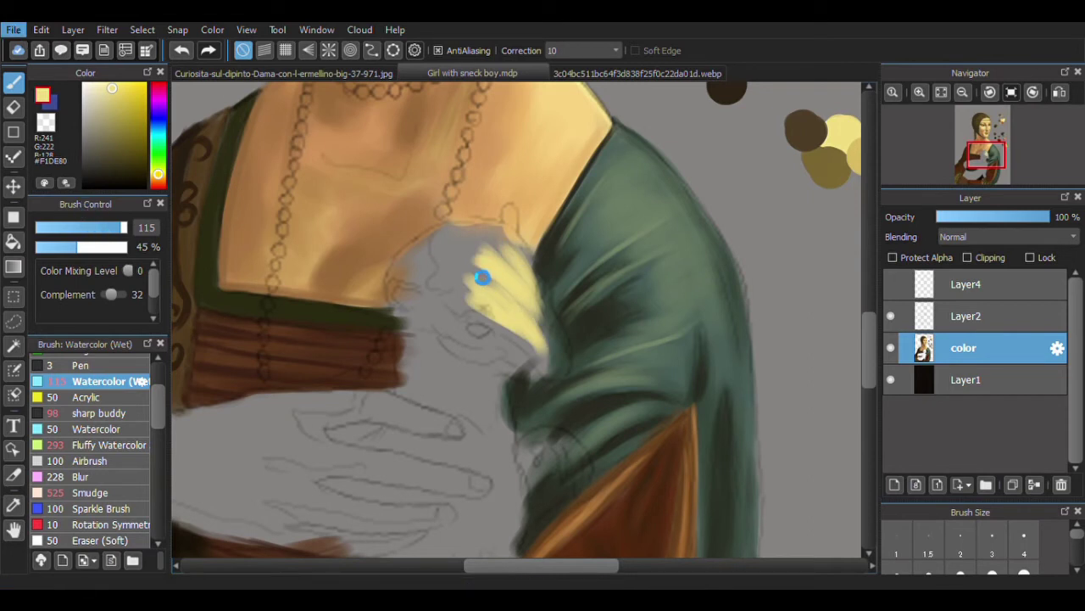
{"action": "left_click_drag", "start_coordinate": [484, 254], "coordinate": [485, 292]}
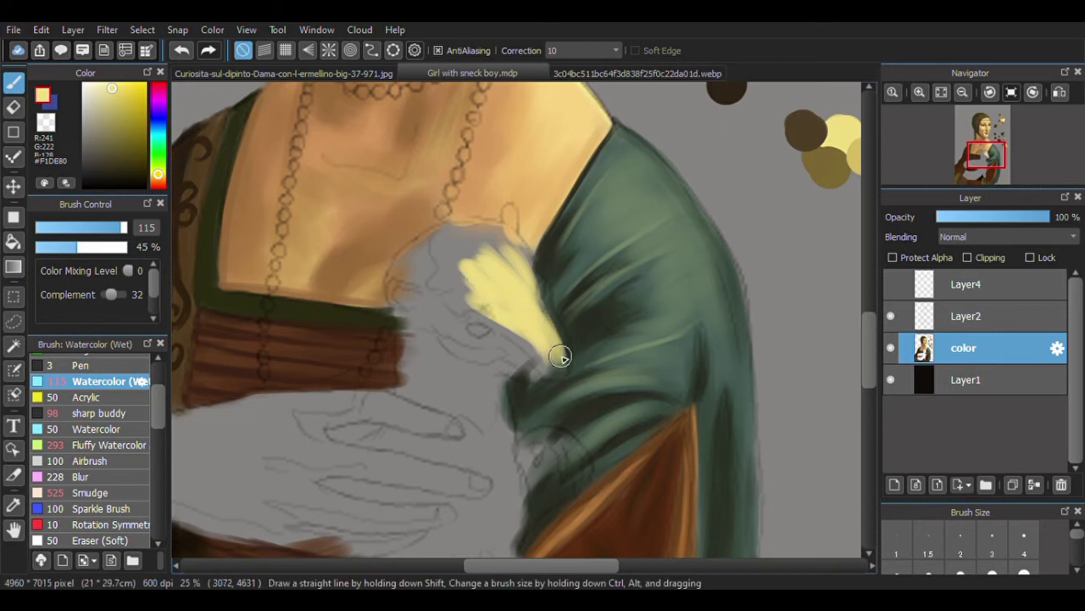
{"action": "mouse_move", "coordinate": [511, 243]}
{"action": "left_mouse_down"}
{"action": "mouse_move", "coordinate": [460, 254]}
{"action": "mouse_move", "coordinate": [530, 346]}
{"action": "left_mouse_up"}
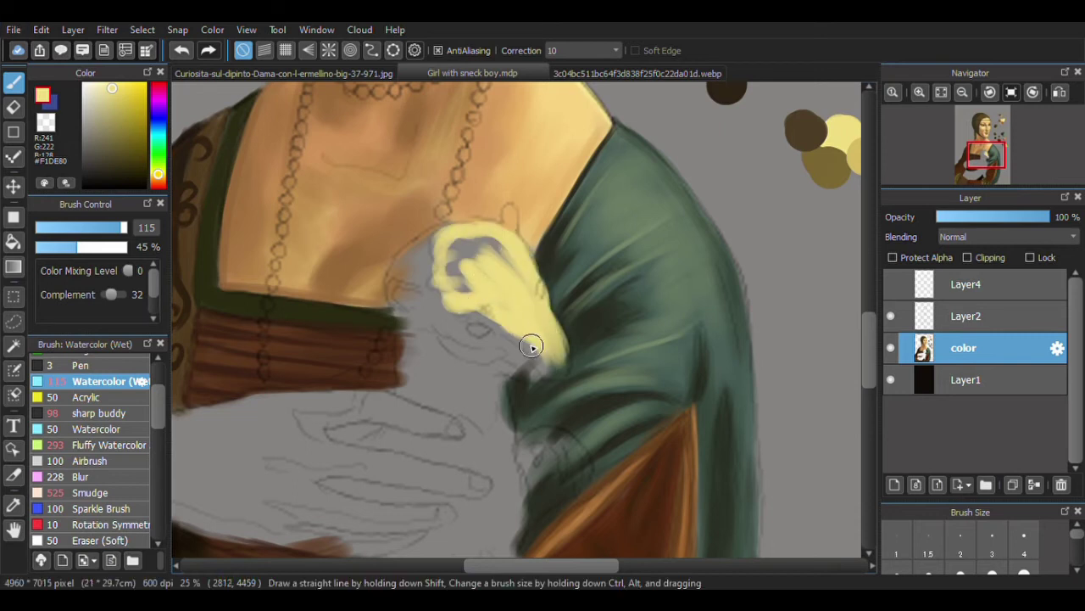
{"action": "left_click", "coordinate": [125, 229]}
{"action": "mouse_move", "coordinate": [457, 280]}
{"action": "left_mouse_down"}
{"action": "mouse_move", "coordinate": [480, 243]}
{"action": "mouse_move", "coordinate": [509, 255]}
{"action": "left_mouse_up"}
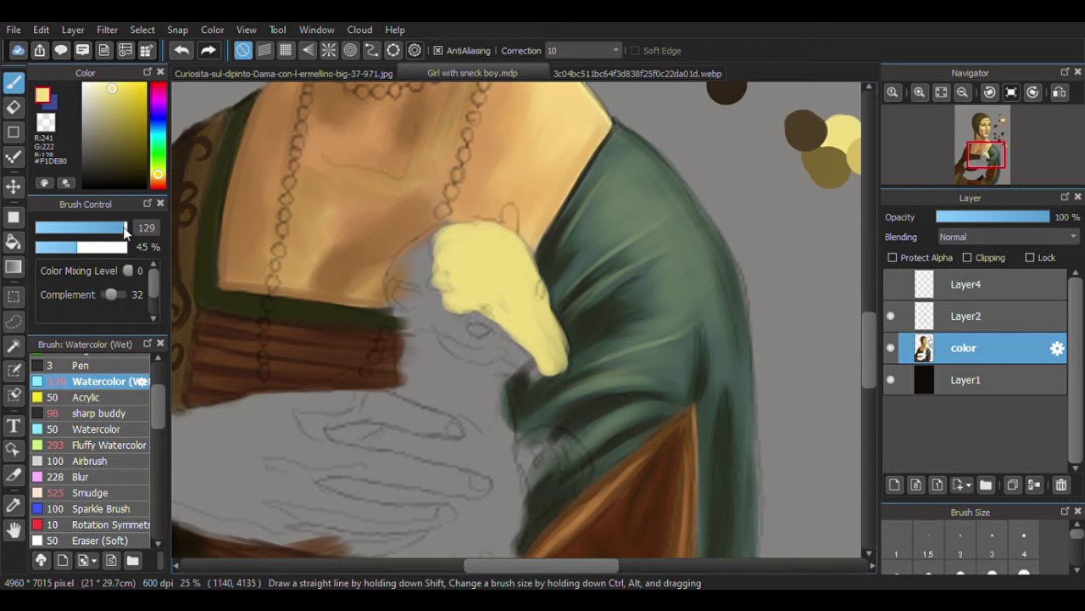
{"action": "scroll", "coordinate": [495, 234], "scroll_direction": "down", "scroll_amount": 3}
- Briefly fade the color layer to check the sketch, then paint yellow down the ermine's body
{"action": "key", "text": "ctrl+Tab"}
{"action": "key", "text": "ctrl+Tab"}
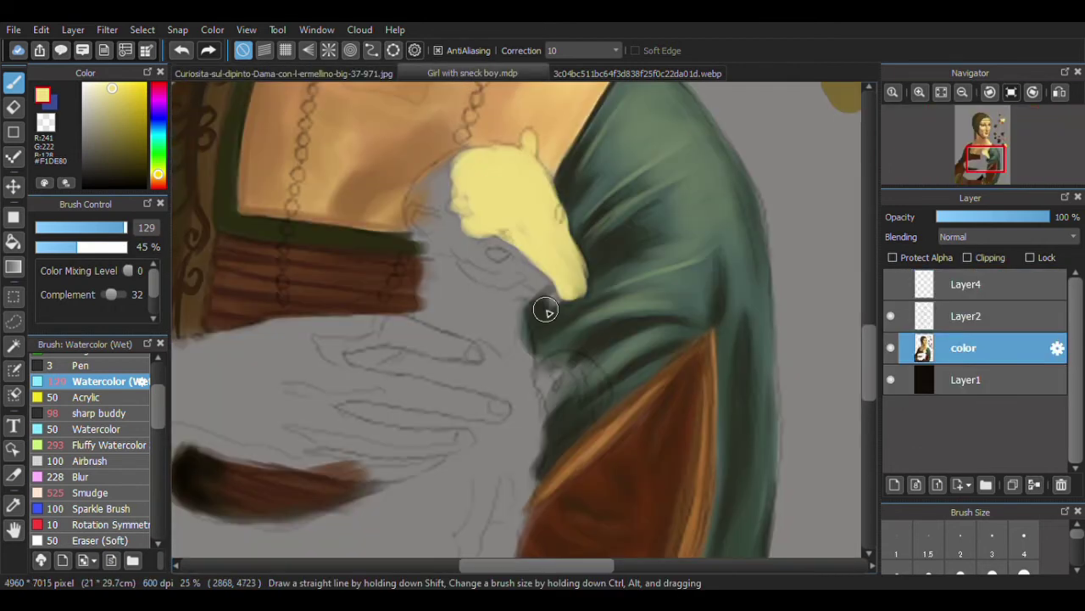
{"action": "left_click_drag", "start_coordinate": [998, 217], "coordinate": [962, 212]}
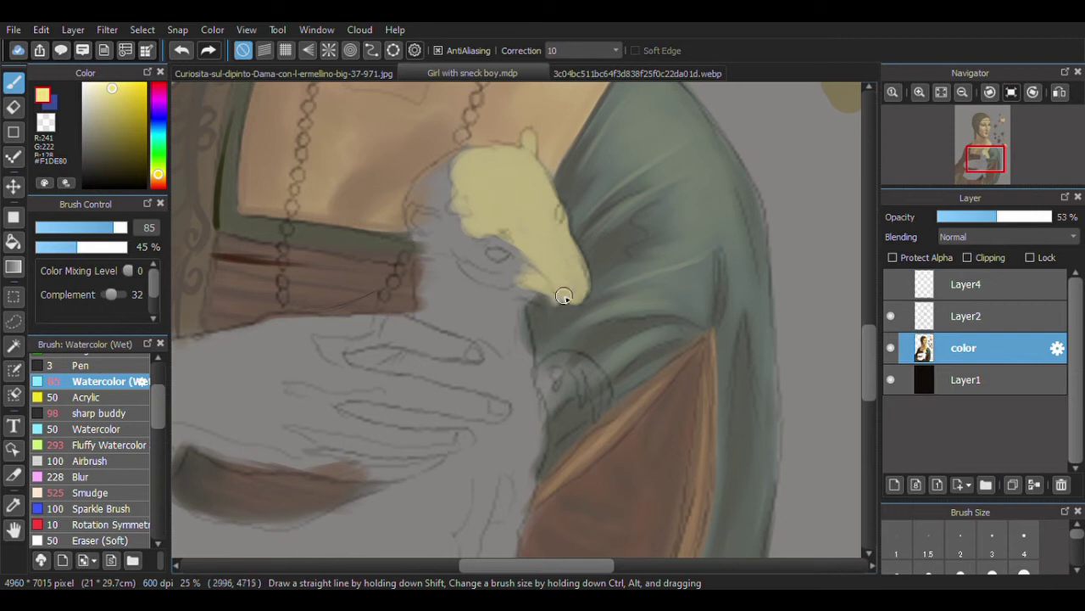
{"action": "left_click_drag", "start_coordinate": [1018, 217], "coordinate": [1056, 217]}
{"action": "mouse_move", "coordinate": [518, 307]}
{"action": "left_mouse_down"}
{"action": "mouse_move", "coordinate": [524, 332]}
{"action": "mouse_move", "coordinate": [528, 303]}
{"action": "mouse_move", "coordinate": [470, 300]}
{"action": "mouse_move", "coordinate": [522, 172]}
{"action": "left_mouse_up"}
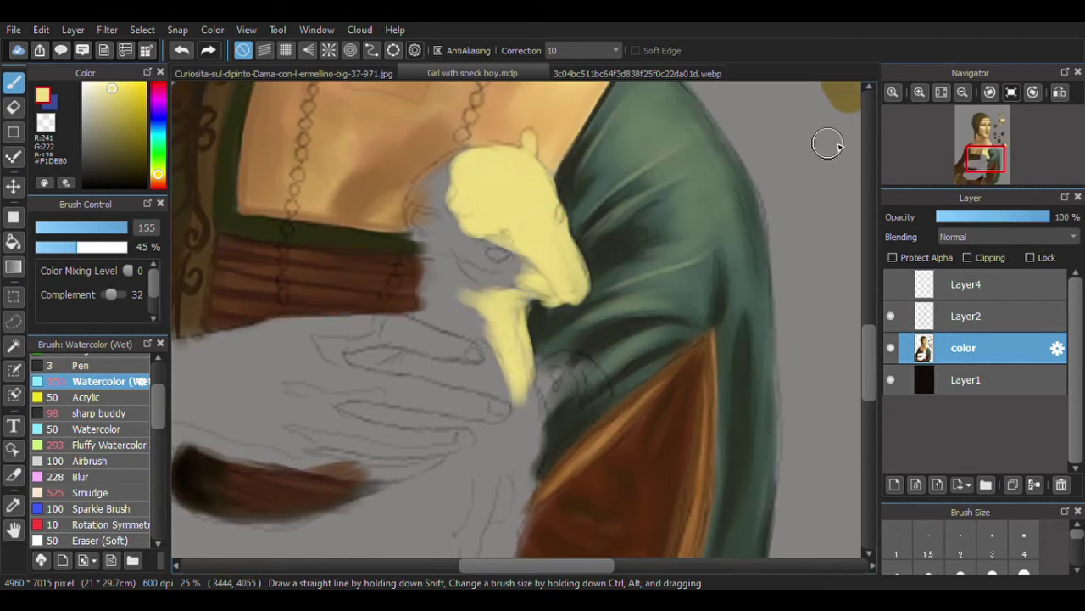
{"action": "scroll", "coordinate": [506, 215], "scroll_direction": "down", "scroll_amount": 5}
{"action": "mouse_move", "coordinate": [606, 213]}
{"action": "left_mouse_down"}
{"action": "mouse_move", "coordinate": [605, 334]}
{"action": "mouse_move", "coordinate": [585, 269]}
{"action": "mouse_move", "coordinate": [474, 322]}
{"action": "mouse_move", "coordinate": [465, 339]}
{"action": "mouse_move", "coordinate": [533, 337]}
{"action": "mouse_move", "coordinate": [404, 334]}
{"action": "left_mouse_up"}
{"action": "mouse_move", "coordinate": [643, 137]}
{"action": "left_mouse_down"}
{"action": "mouse_move", "coordinate": [440, 307]}
{"action": "mouse_move", "coordinate": [390, 306]}
{"action": "mouse_move", "coordinate": [415, 298]}
{"action": "mouse_move", "coordinate": [399, 327]}
{"action": "left_mouse_up"}
{"action": "left_click", "coordinate": [339, 76]}
{"action": "left_click", "coordinate": [442, 74]}
{"action": "left_click", "coordinate": [339, 73]}
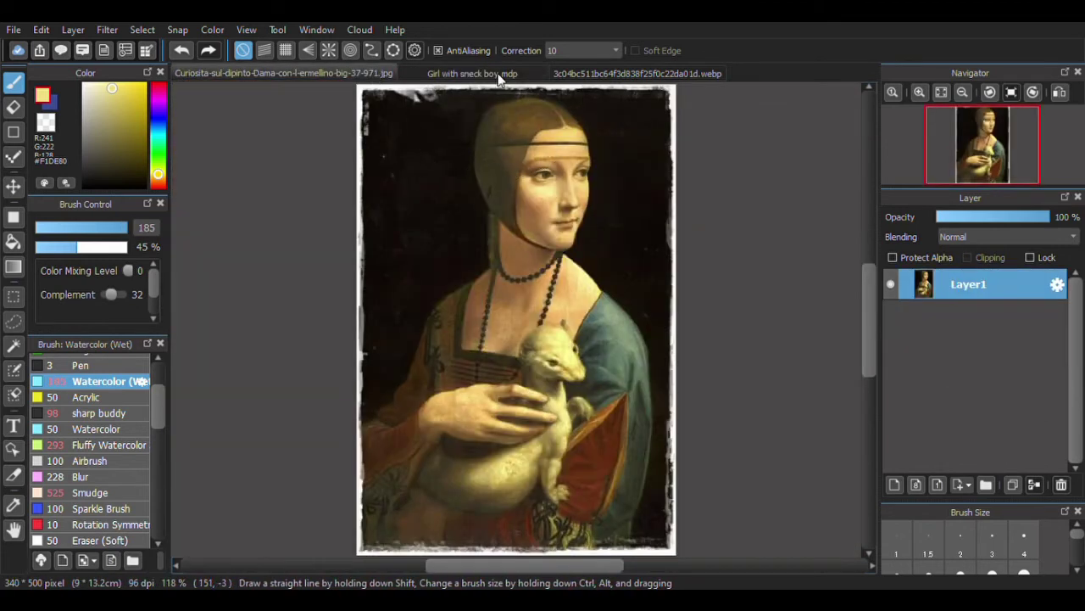
- Paint pale yellow over the ermine's body and paw
{"action": "left_click", "coordinate": [500, 74]}
{"action": "mouse_move", "coordinate": [679, 374]}
{"action": "left_mouse_down"}
{"action": "mouse_move", "coordinate": [608, 439]}
{"action": "mouse_move", "coordinate": [625, 415]}
{"action": "mouse_move", "coordinate": [514, 315]}
{"action": "mouse_move", "coordinate": [514, 388]}
{"action": "mouse_move", "coordinate": [534, 351]}
{"action": "left_mouse_up"}
{"action": "left_click", "coordinate": [988, 181]}
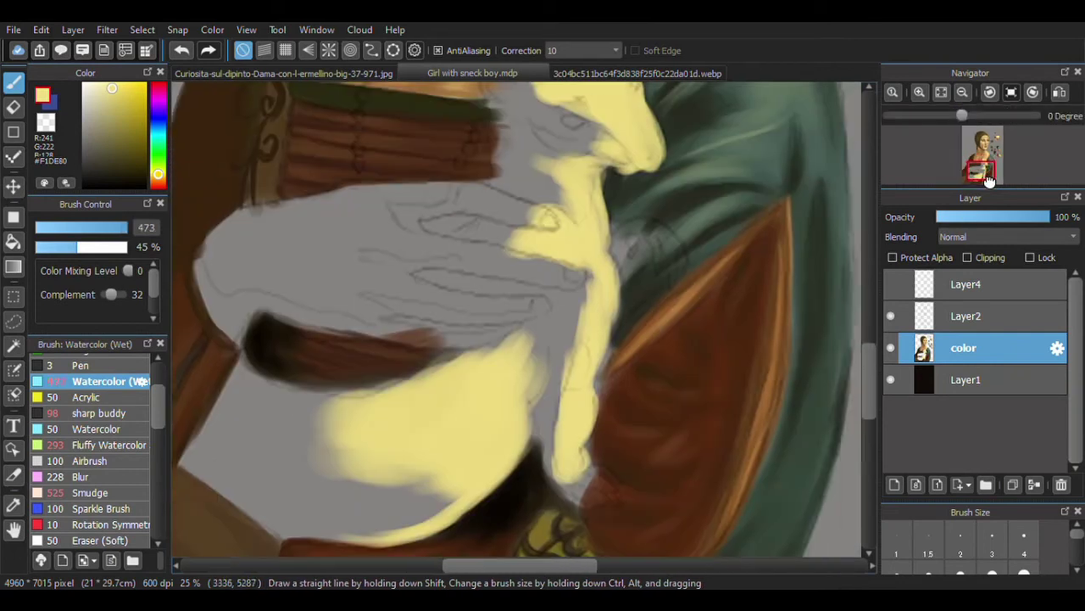
{"action": "left_click_drag", "start_coordinate": [613, 271], "coordinate": [600, 278]}
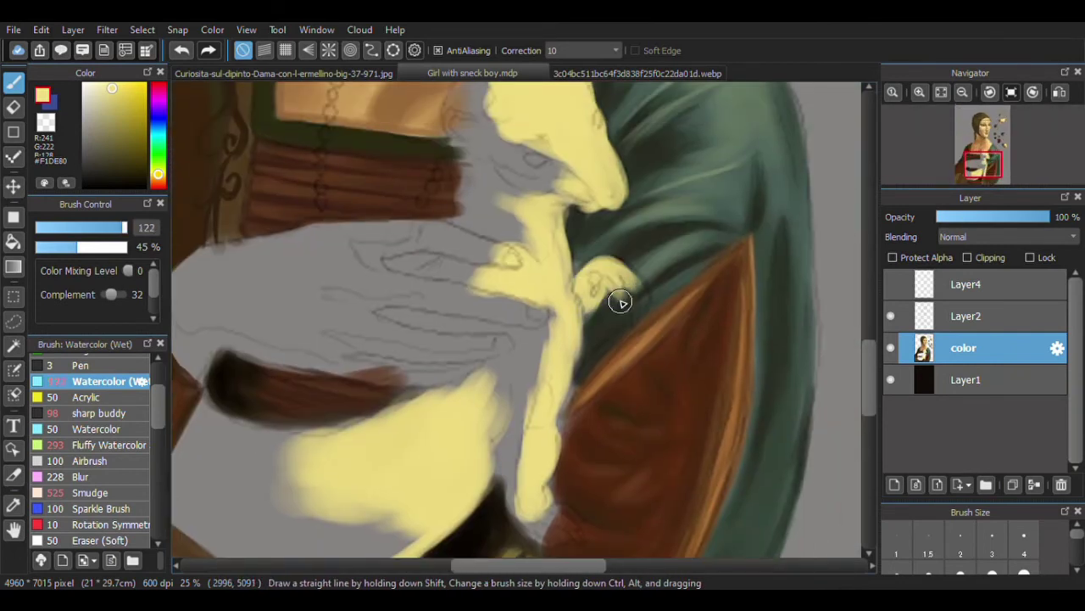
{"action": "left_click", "coordinate": [982, 172]}
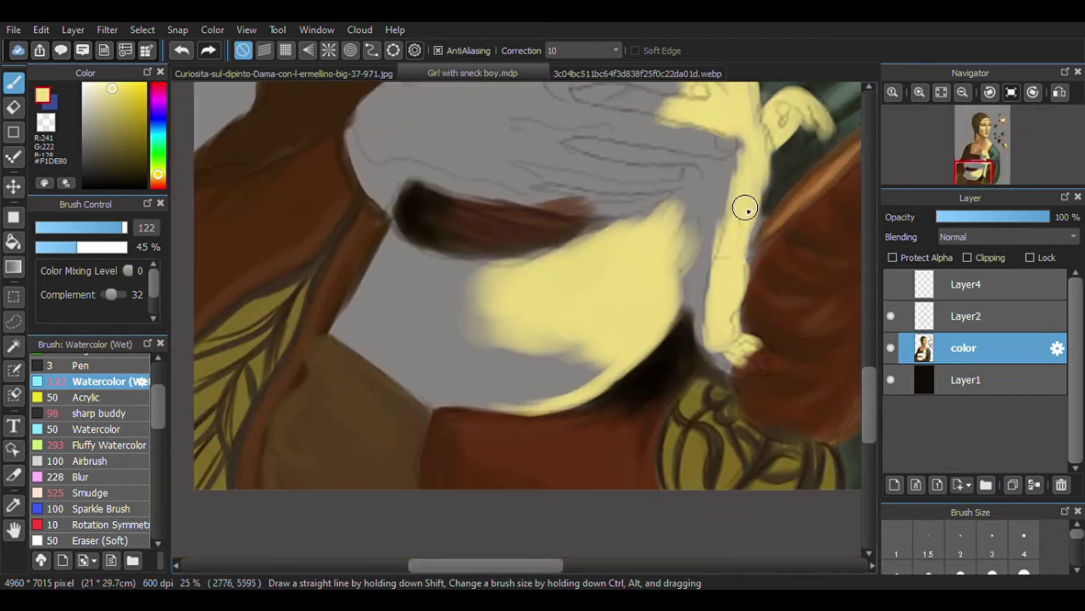
{"action": "left_click", "coordinate": [986, 166]}
{"action": "left_click", "coordinate": [1000, 218]}
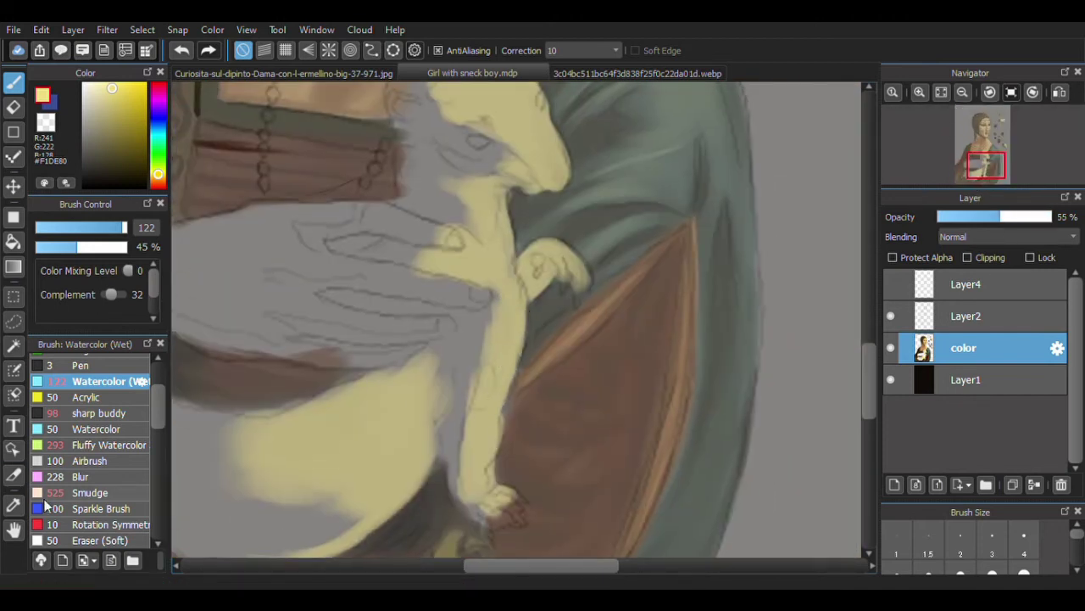
- Sample an olive-brown and shade the ermine's head, left edge and neck
{"action": "left_click", "coordinate": [495, 464], "text": "alt"}
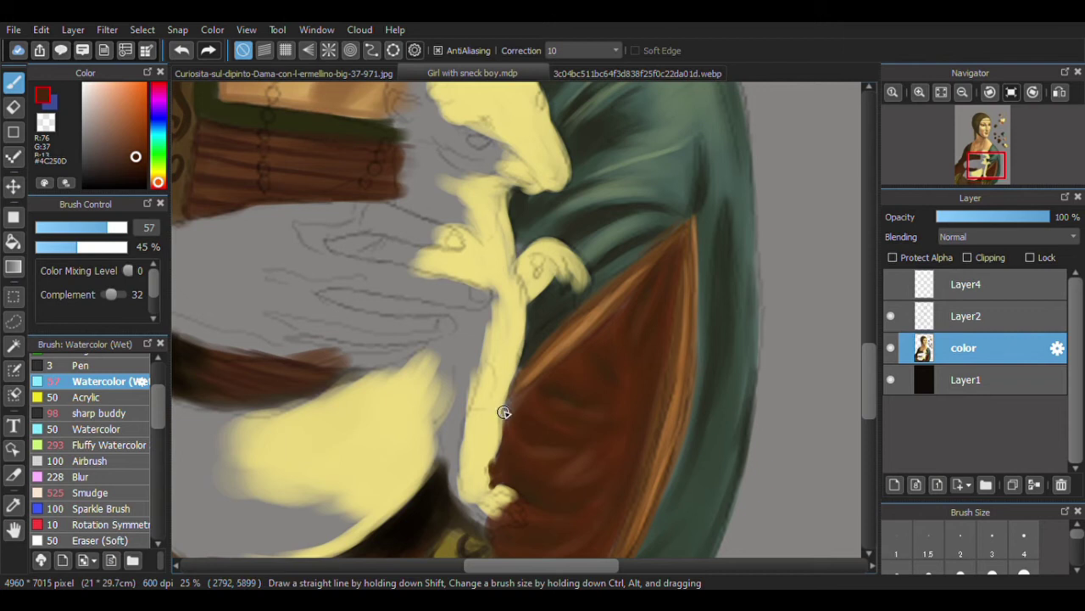
{"action": "left_click", "coordinate": [180, 162], "text": "alt"}
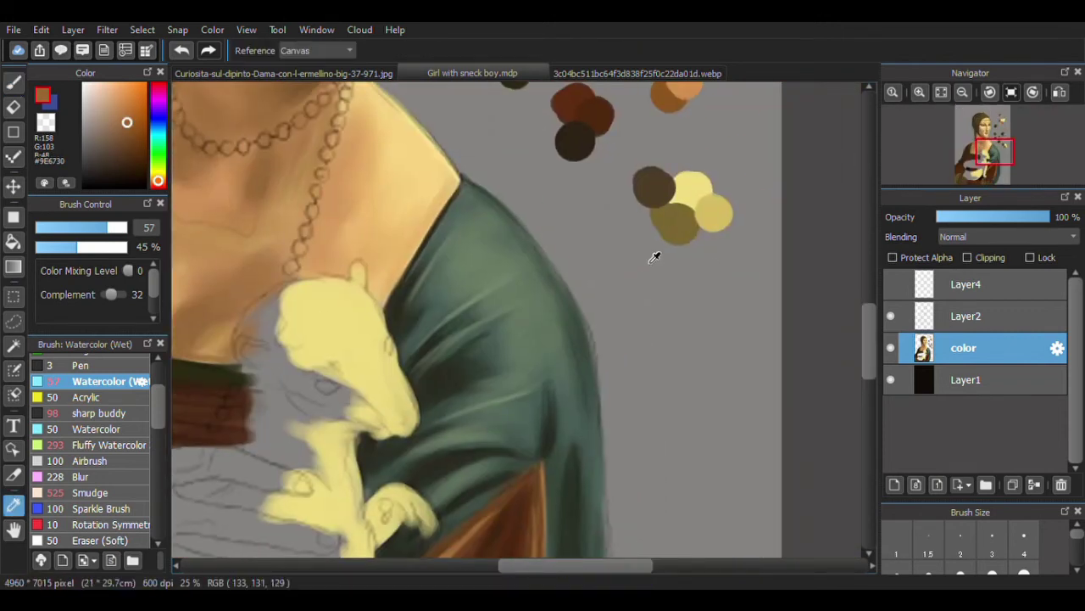
{"action": "left_click", "coordinate": [654, 254], "text": "alt"}
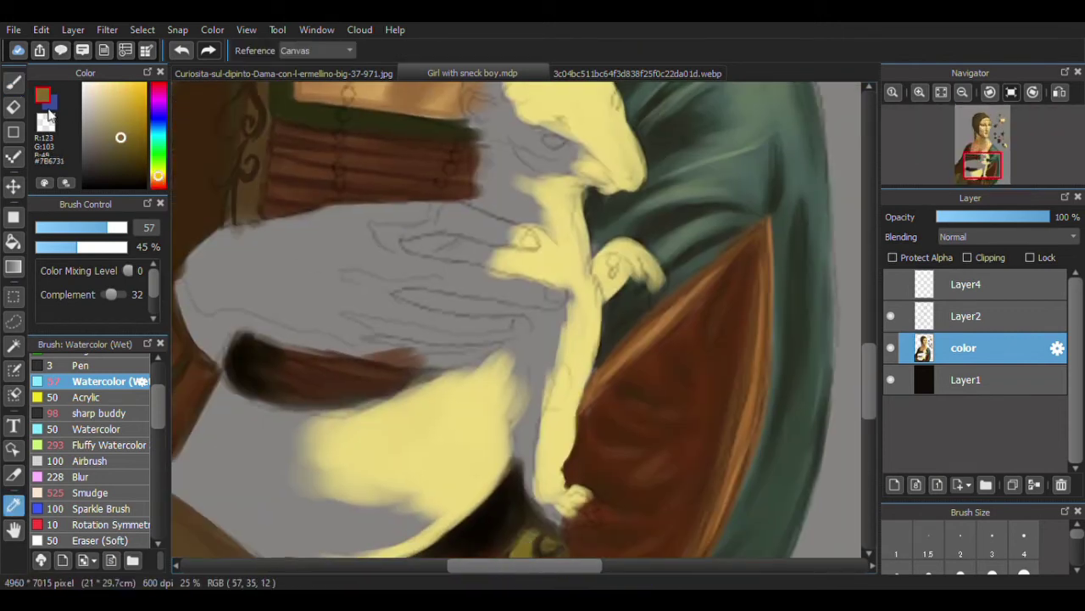
{"action": "key", "text": "b"}
{"action": "mouse_move", "coordinate": [558, 307]}
{"action": "left_mouse_down"}
{"action": "mouse_move", "coordinate": [515, 296]}
{"action": "mouse_move", "coordinate": [568, 298]}
{"action": "left_mouse_up"}
{"action": "mouse_move", "coordinate": [463, 203]}
{"action": "left_mouse_down"}
{"action": "mouse_move", "coordinate": [472, 345]}
{"action": "mouse_move", "coordinate": [535, 331]}
{"action": "left_mouse_up"}
{"action": "left_click_drag", "start_coordinate": [484, 219], "coordinate": [488, 311]}
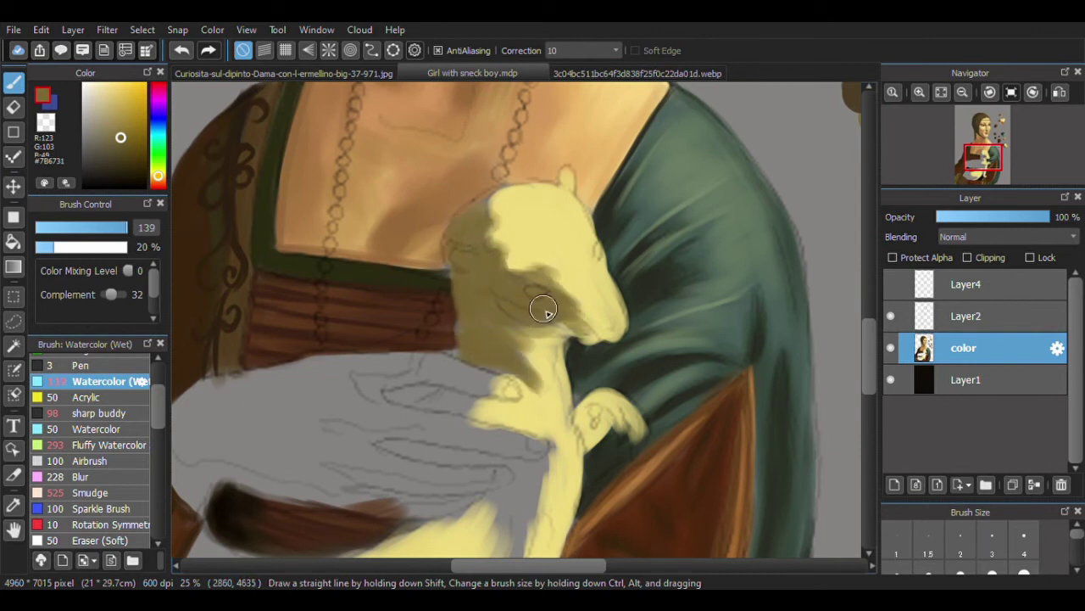
{"action": "scroll", "coordinate": [509, 307], "scroll_direction": "down", "scroll_amount": 5}
{"action": "left_click_drag", "start_coordinate": [628, 178], "coordinate": [530, 228]}
{"action": "left_click_drag", "start_coordinate": [508, 157], "coordinate": [618, 181]}
{"action": "left_click_drag", "start_coordinate": [551, 186], "coordinate": [504, 226]}
- Redo the fingers in yellow, extend yellow down the neck and add tan along the lower edge
{"action": "left_click", "coordinate": [571, 74]}
{"action": "left_click", "coordinate": [472, 73]}
{"action": "key", "text": "ctrl+z"}
{"action": "key", "text": "ctrl+z"}
{"action": "left_click_drag", "start_coordinate": [546, 166], "coordinate": [551, 111]}
{"action": "mouse_move", "coordinate": [577, 214]}
{"action": "left_mouse_down"}
{"action": "mouse_move", "coordinate": [552, 230]}
{"action": "mouse_move", "coordinate": [603, 240]}
{"action": "left_mouse_up"}
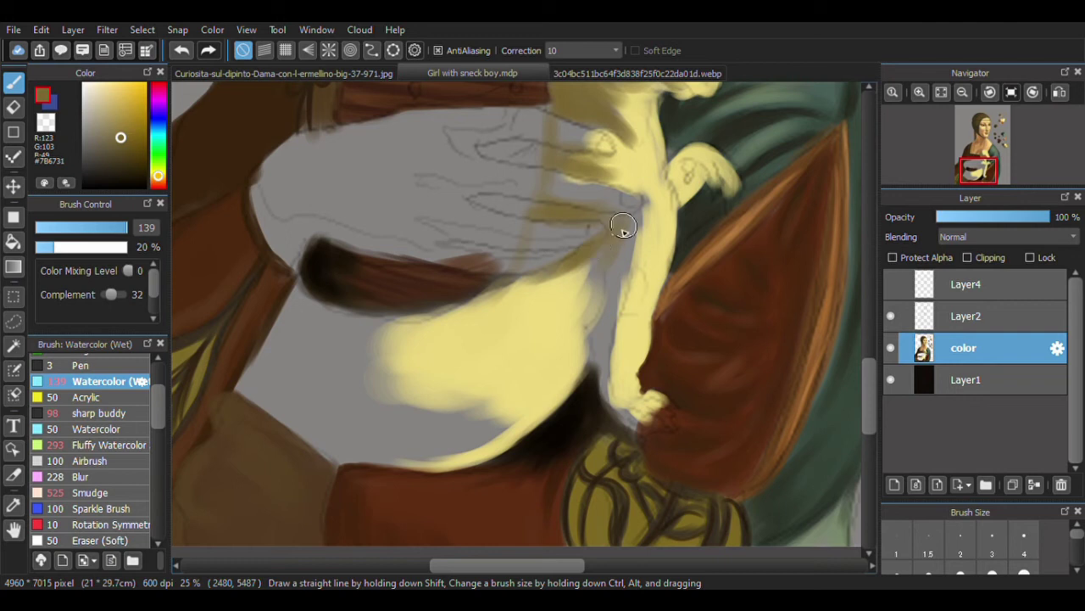
{"action": "left_click_drag", "start_coordinate": [632, 199], "coordinate": [607, 398]}
{"action": "left_click_drag", "start_coordinate": [599, 357], "coordinate": [598, 291]}
{"action": "mouse_move", "coordinate": [279, 377]}
{"action": "left_mouse_down"}
{"action": "mouse_move", "coordinate": [376, 424]}
{"action": "mouse_move", "coordinate": [477, 416]}
{"action": "mouse_move", "coordinate": [416, 422]}
{"action": "mouse_move", "coordinate": [358, 381]}
{"action": "mouse_move", "coordinate": [290, 405]}
{"action": "mouse_move", "coordinate": [327, 334]}
{"action": "left_mouse_up"}
{"action": "left_click_drag", "start_coordinate": [927, 174], "coordinate": [927, 168]}
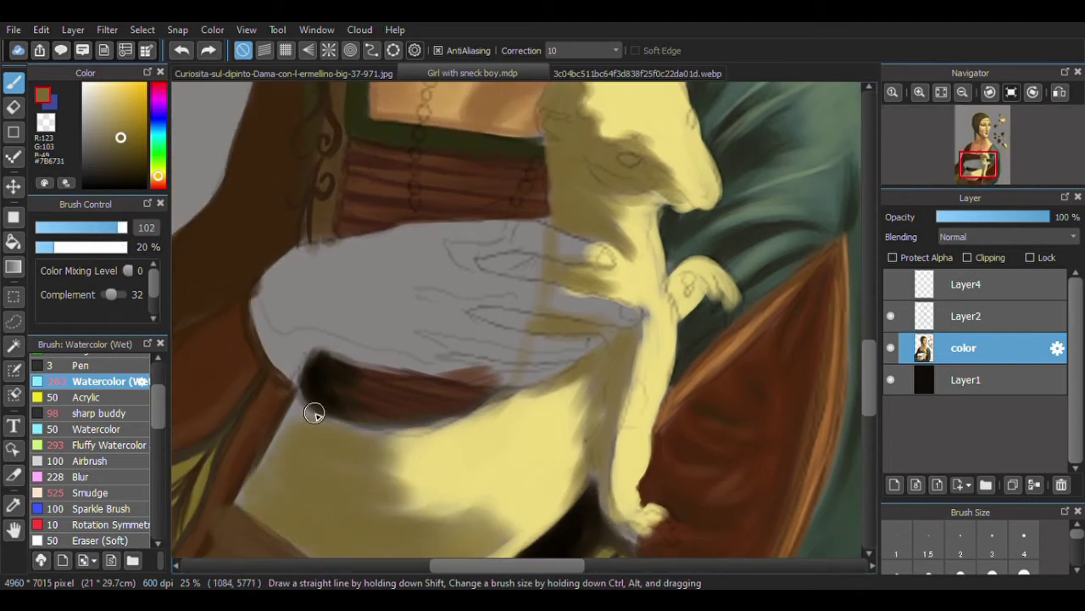
{"action": "left_click", "coordinate": [941, 92]}
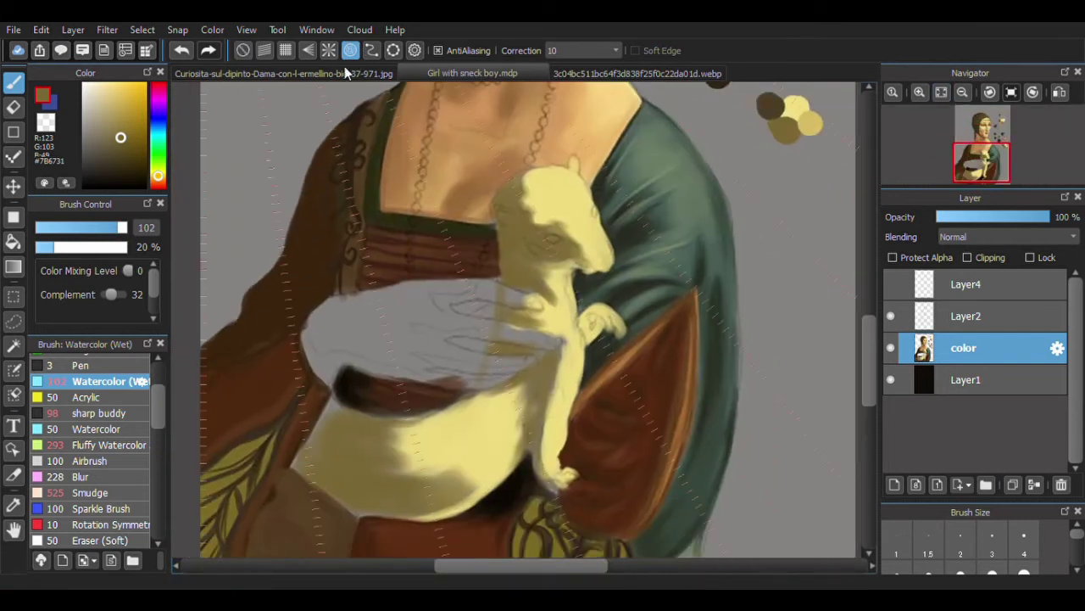
- Shade along the ermine's yellow edge, under its head and down its neck
{"action": "left_click", "coordinate": [322, 73]}
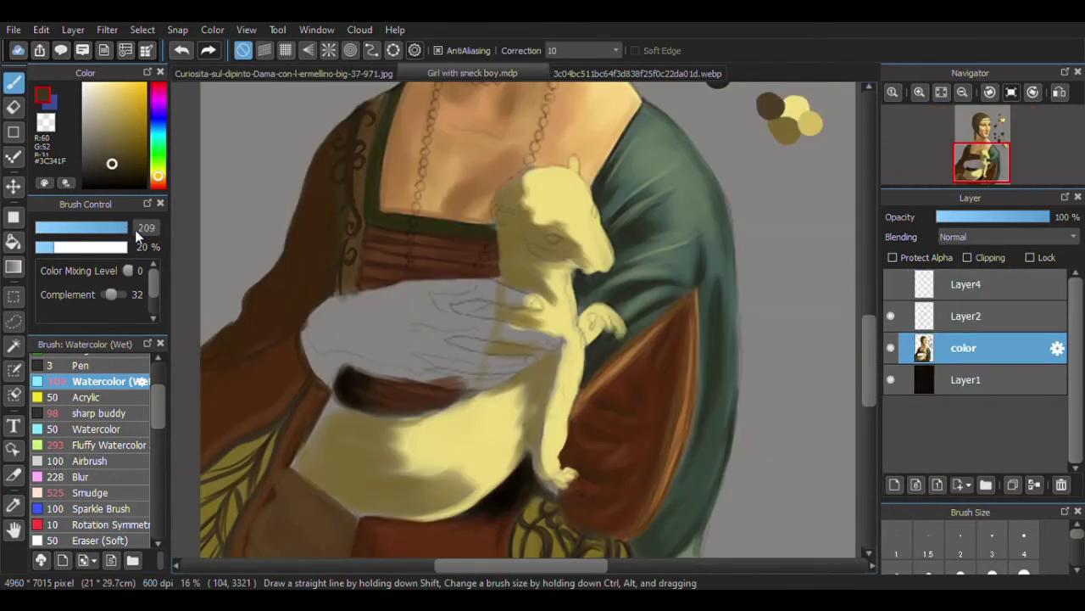
{"action": "scroll", "coordinate": [317, 407], "scroll_direction": "up", "scroll_amount": 2}
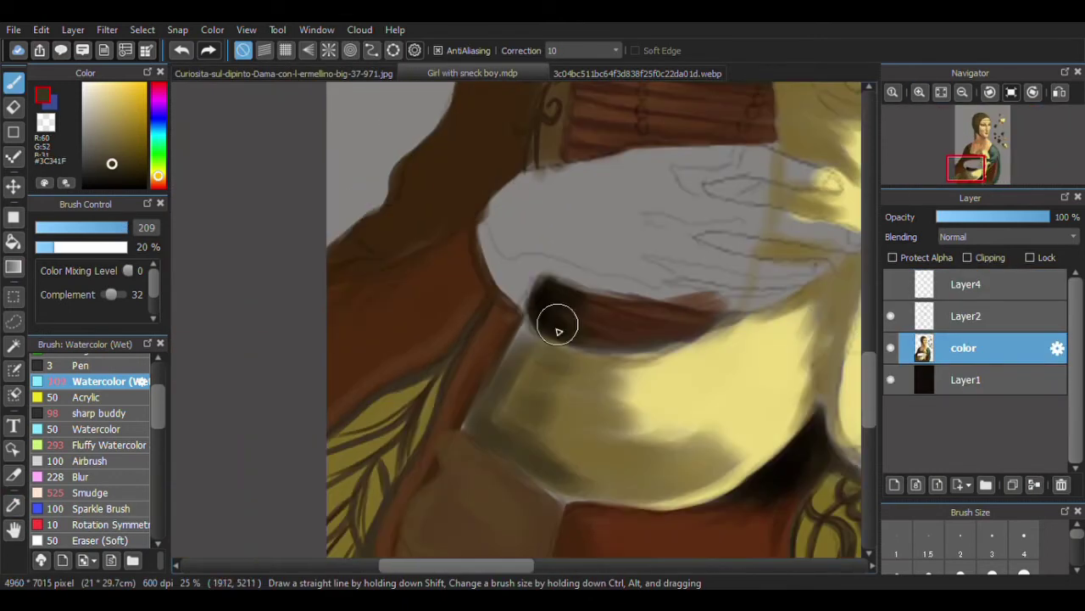
{"action": "mouse_move", "coordinate": [528, 424]}
{"action": "left_mouse_down"}
{"action": "mouse_move", "coordinate": [514, 396]}
{"action": "mouse_move", "coordinate": [605, 356]}
{"action": "left_mouse_up"}
{"action": "left_click", "coordinate": [998, 182]}
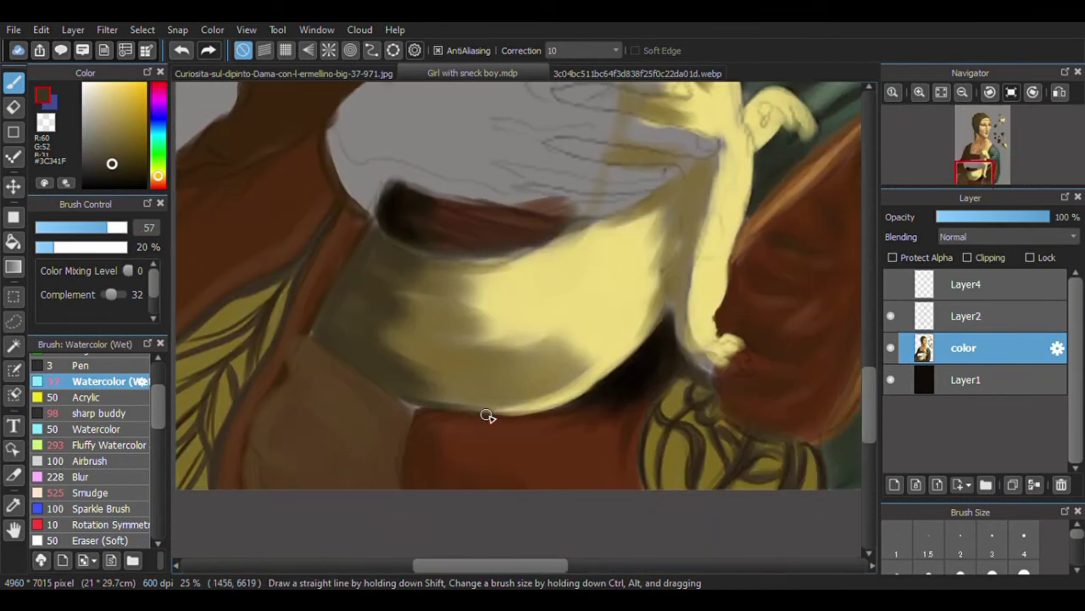
{"action": "scroll", "coordinate": [682, 348], "scroll_direction": "up", "scroll_amount": 3}
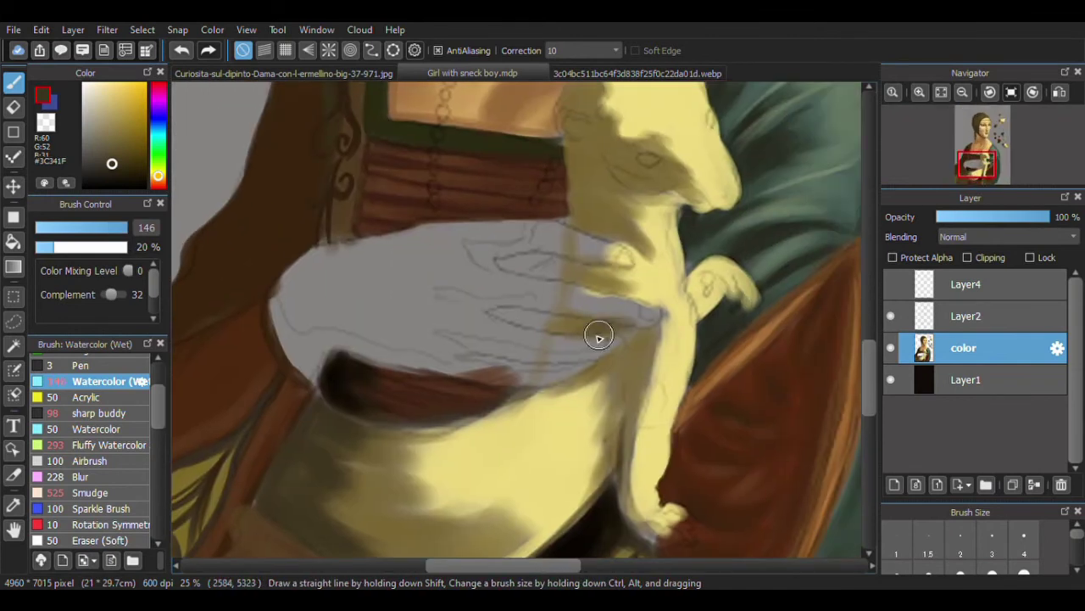
{"action": "left_click_drag", "start_coordinate": [628, 321], "coordinate": [472, 431]}
{"action": "mouse_move", "coordinate": [627, 347]}
{"action": "left_mouse_down"}
{"action": "mouse_move", "coordinate": [645, 405]}
{"action": "mouse_move", "coordinate": [637, 501]}
{"action": "left_mouse_up"}
{"action": "mouse_move", "coordinate": [610, 199]}
{"action": "left_mouse_down"}
{"action": "mouse_move", "coordinate": [659, 181]}
{"action": "mouse_move", "coordinate": [639, 137]}
{"action": "left_mouse_up"}
{"action": "left_click", "coordinate": [980, 158]}
{"action": "mouse_move", "coordinate": [612, 227]}
{"action": "left_mouse_down"}
{"action": "mouse_move", "coordinate": [603, 300]}
{"action": "mouse_move", "coordinate": [627, 381]}
{"action": "mouse_move", "coordinate": [610, 335]}
{"action": "left_mouse_up"}
- Paint a dark stroke under the ermine, then sample a pale cream from the reference
{"action": "left_click", "coordinate": [980, 169]}
{"action": "left_click", "coordinate": [485, 387], "text": "alt"}
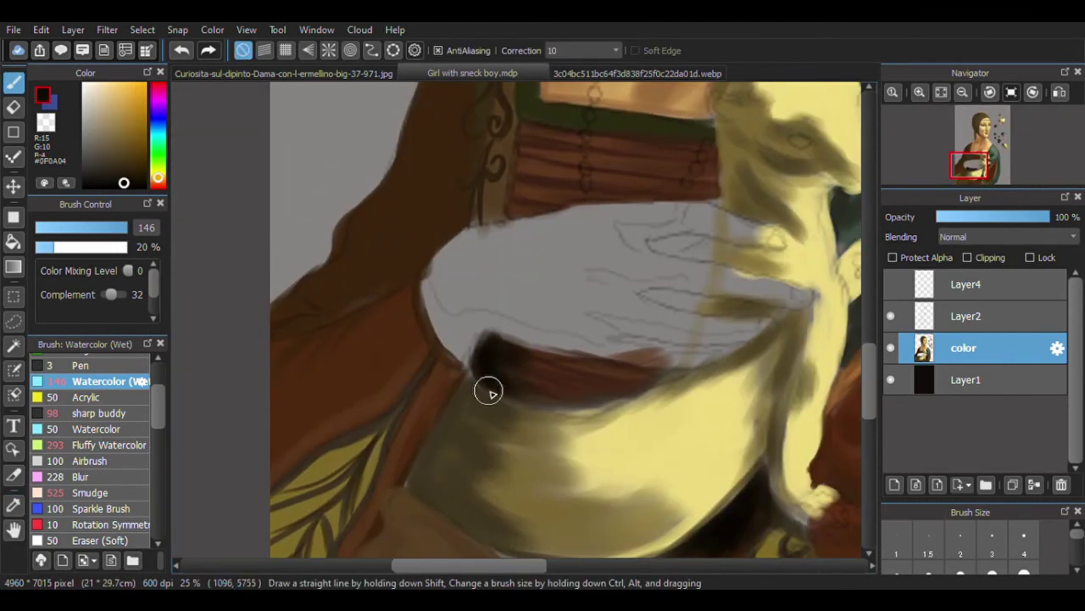
{"action": "left_click_drag", "start_coordinate": [484, 387], "coordinate": [446, 464]}
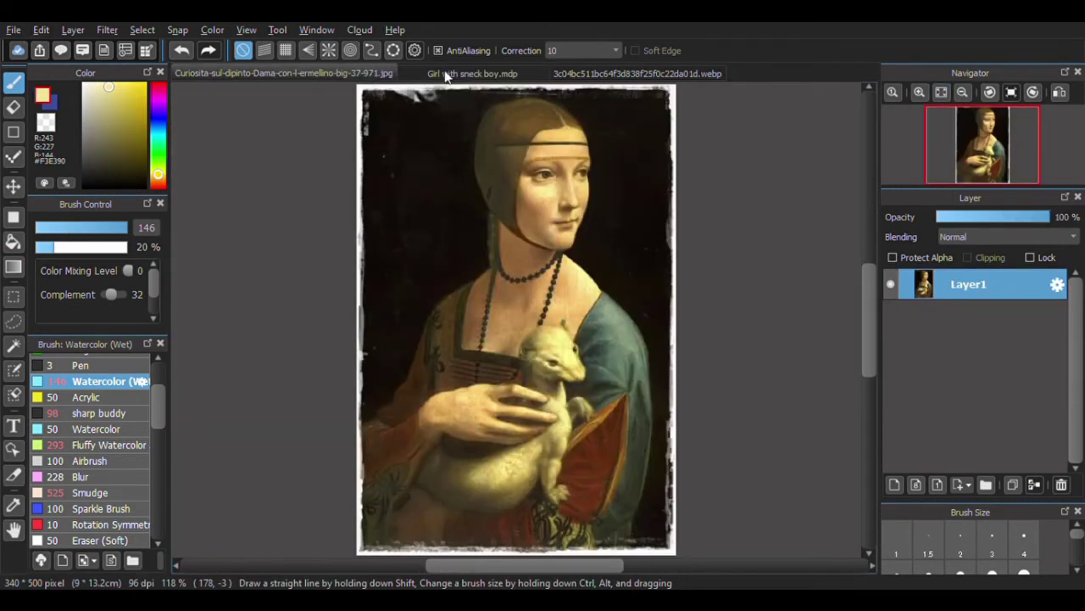
{"action": "left_click", "coordinate": [447, 75]}
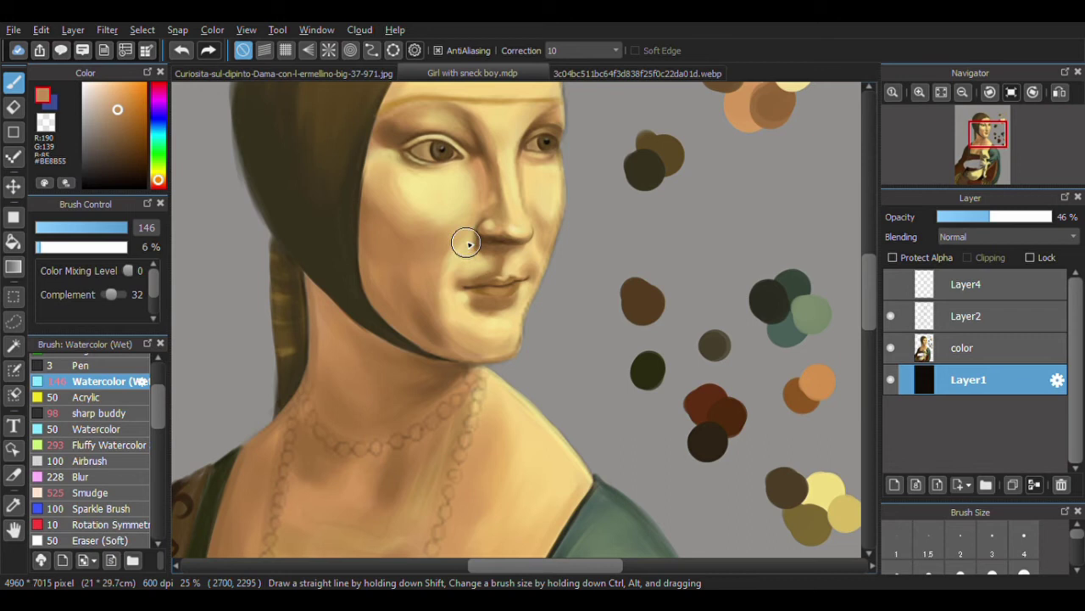
{"action": "left_click", "coordinate": [966, 284]}
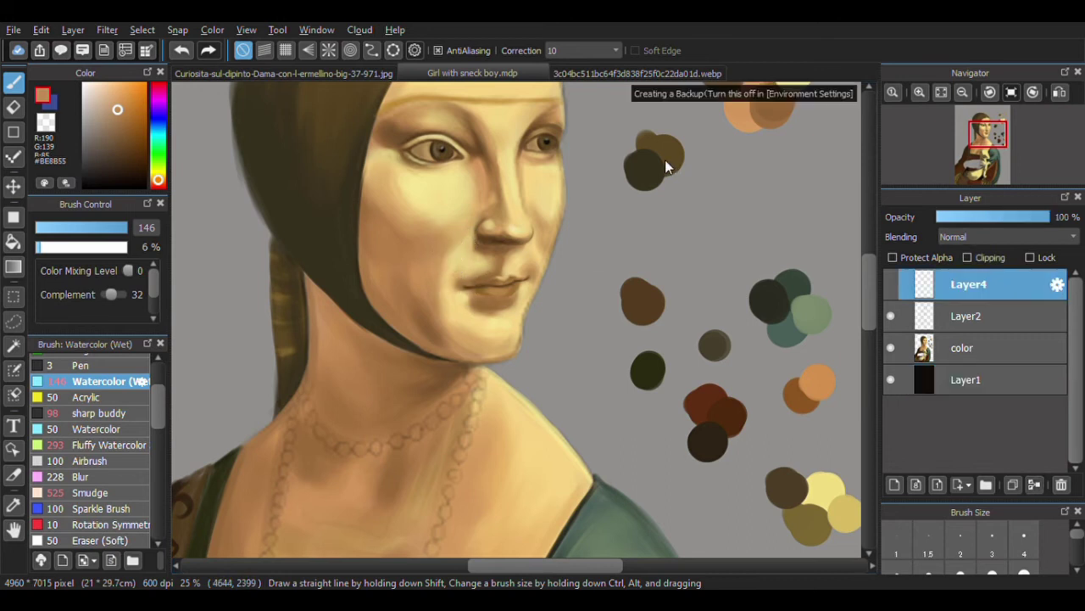
{"action": "left_click", "coordinate": [963, 348]}
{"action": "left_click", "coordinate": [285, 74]}
{"action": "left_click", "coordinate": [447, 75]}
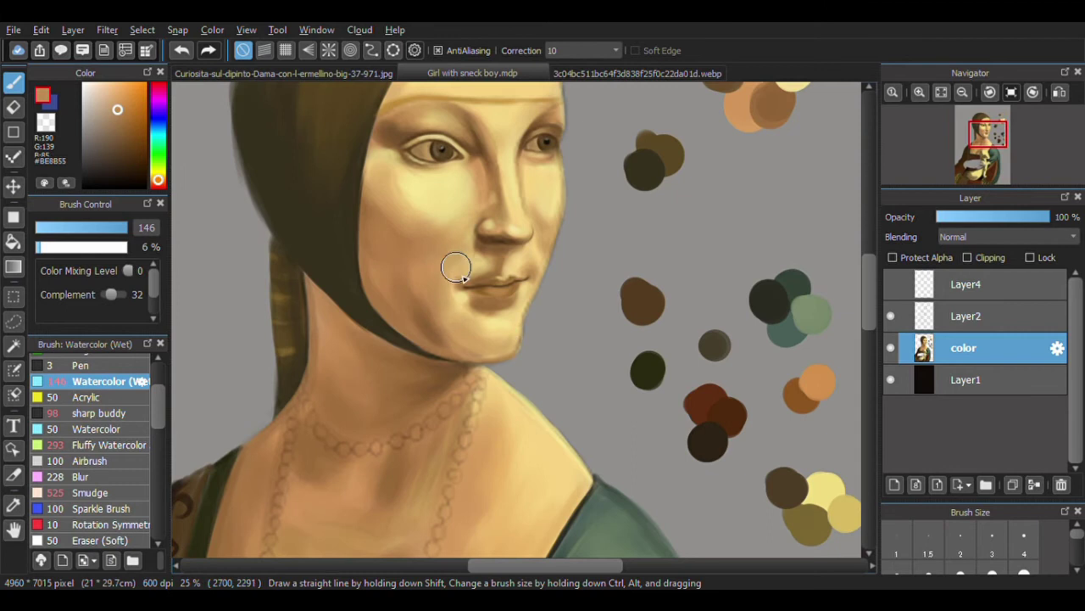
{"action": "key", "text": "ctrl+Tab"}
{"action": "left_click", "coordinate": [382, 288], "text": "alt"}
{"action": "key", "text": "ctrl+Tab"}
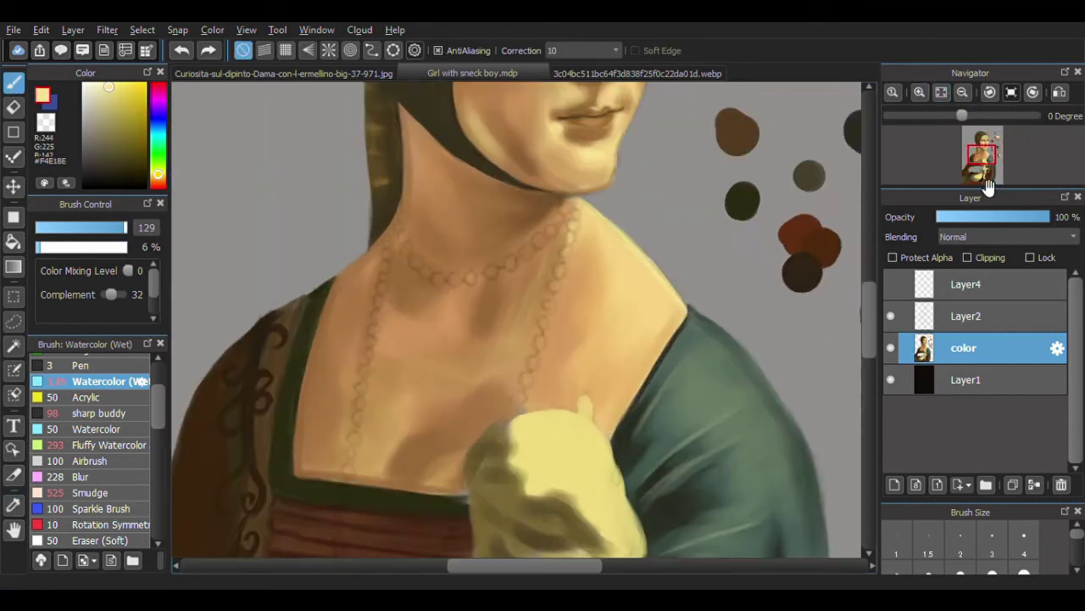
{"action": "left_click_drag", "start_coordinate": [988, 135], "coordinate": [994, 169]}
- Sample a brown from the reference and a pale yellow for the ermine
{"action": "left_click", "coordinate": [409, 76]}
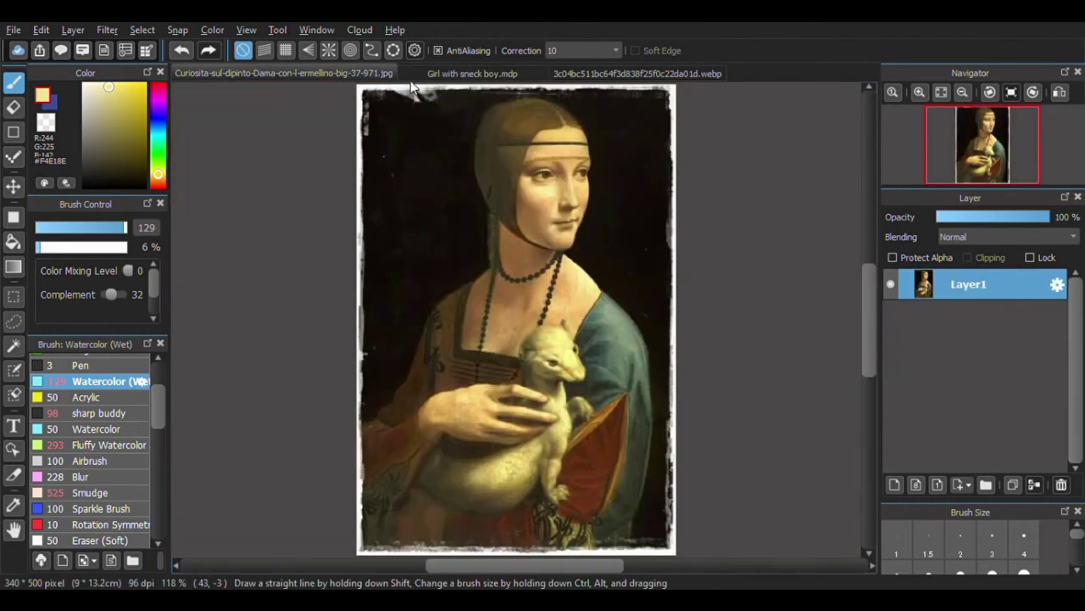
{"action": "left_click", "coordinate": [562, 375], "text": "alt"}
{"action": "key", "text": "ctrl+Tab"}
{"action": "left_click", "coordinate": [108, 229]}
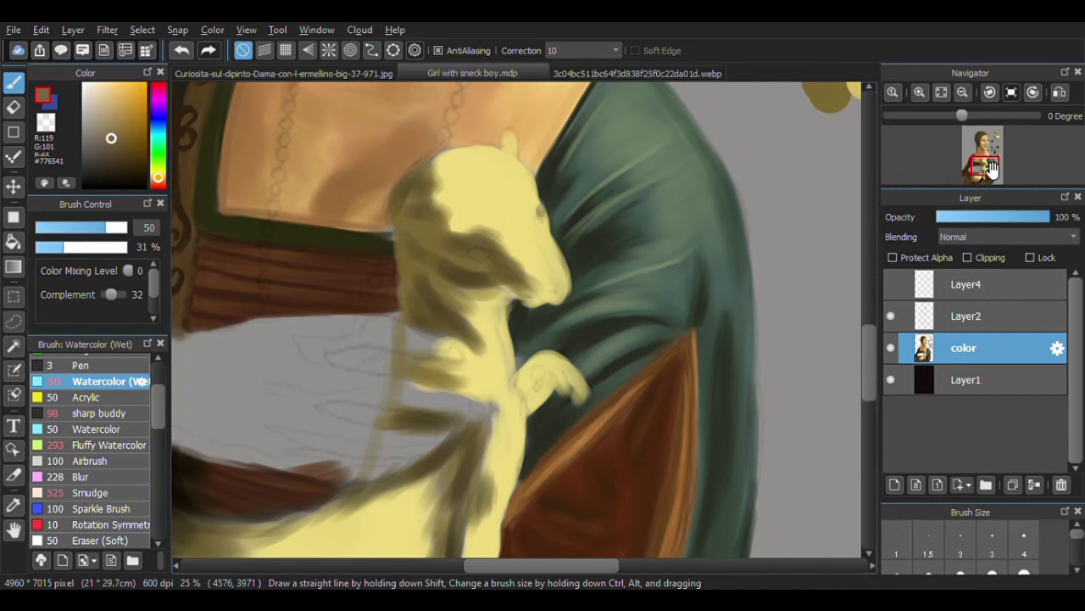
{"action": "scroll", "coordinate": [543, 214], "scroll_direction": "down", "scroll_amount": 3}
{"action": "left_click", "coordinate": [481, 280], "text": "alt"}
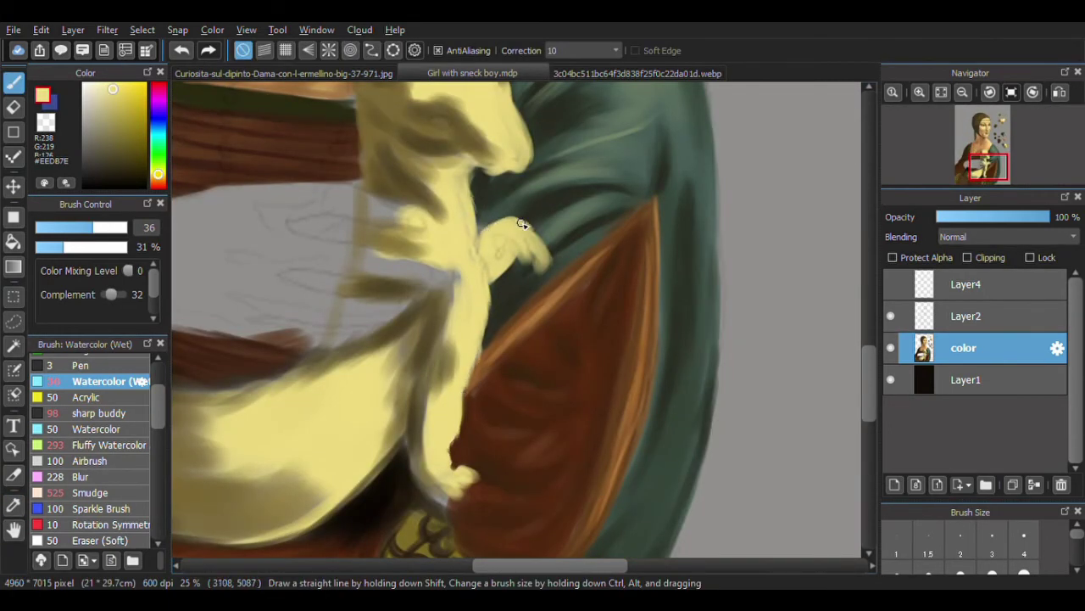
{"action": "left_click_drag", "start_coordinate": [510, 261], "coordinate": [636, 377]}
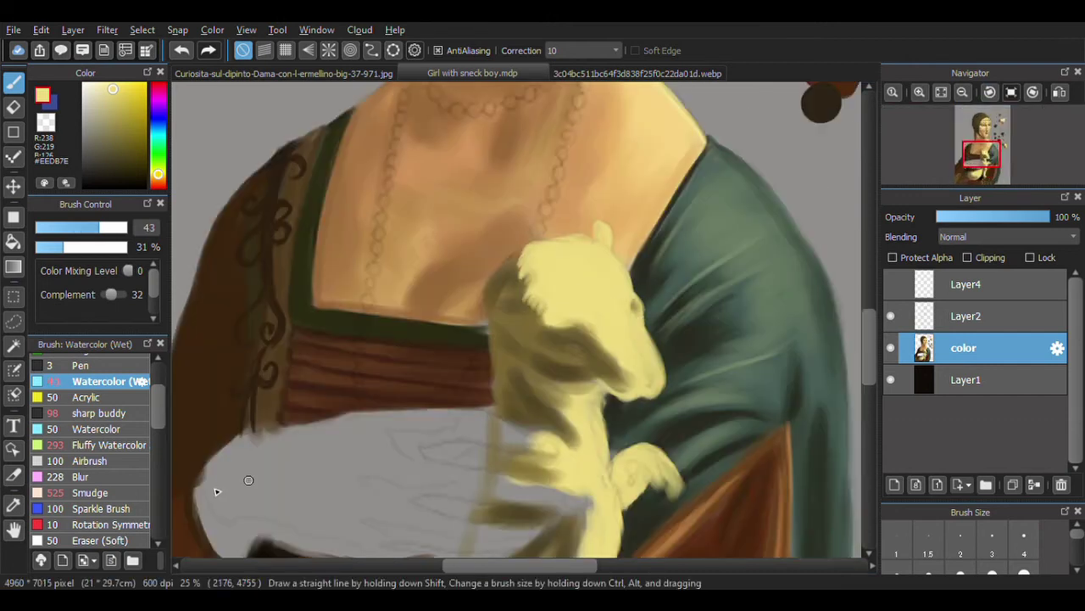
- Paint dark olive fur streaks across the ermine's body, then view the reference
{"action": "left_click", "coordinate": [491, 247], "text": "alt"}
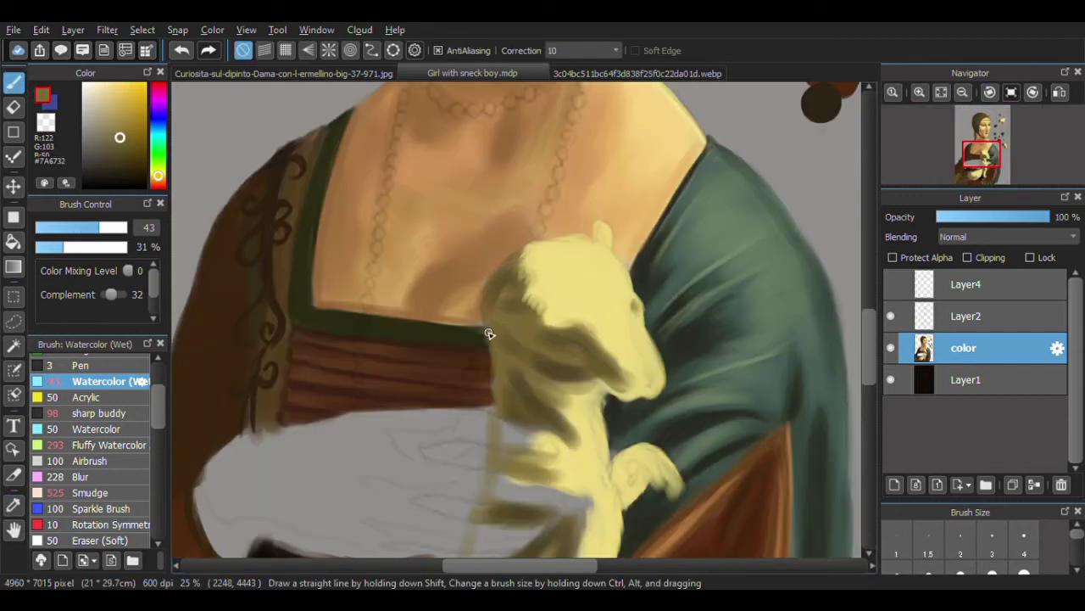
{"action": "scroll", "coordinate": [496, 406], "scroll_direction": "down", "scroll_amount": 3}
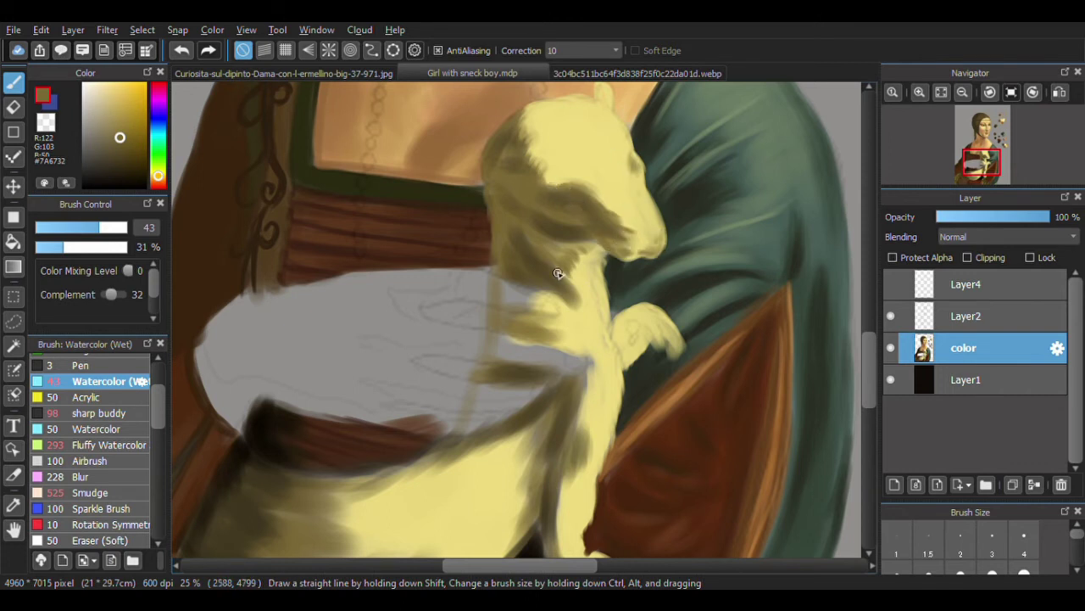
{"action": "left_click_drag", "start_coordinate": [558, 273], "coordinate": [640, 299]}
{"action": "mouse_move", "coordinate": [653, 339]}
{"action": "left_mouse_down"}
{"action": "mouse_move", "coordinate": [605, 381]}
{"action": "mouse_move", "coordinate": [654, 339]}
{"action": "mouse_move", "coordinate": [541, 378]}
{"action": "mouse_move", "coordinate": [546, 298]}
{"action": "mouse_move", "coordinate": [658, 364]}
{"action": "mouse_move", "coordinate": [625, 337]}
{"action": "mouse_move", "coordinate": [709, 229]}
{"action": "mouse_move", "coordinate": [659, 165]}
{"action": "left_mouse_up"}
{"action": "left_click_drag", "start_coordinate": [975, 165], "coordinate": [992, 159]}
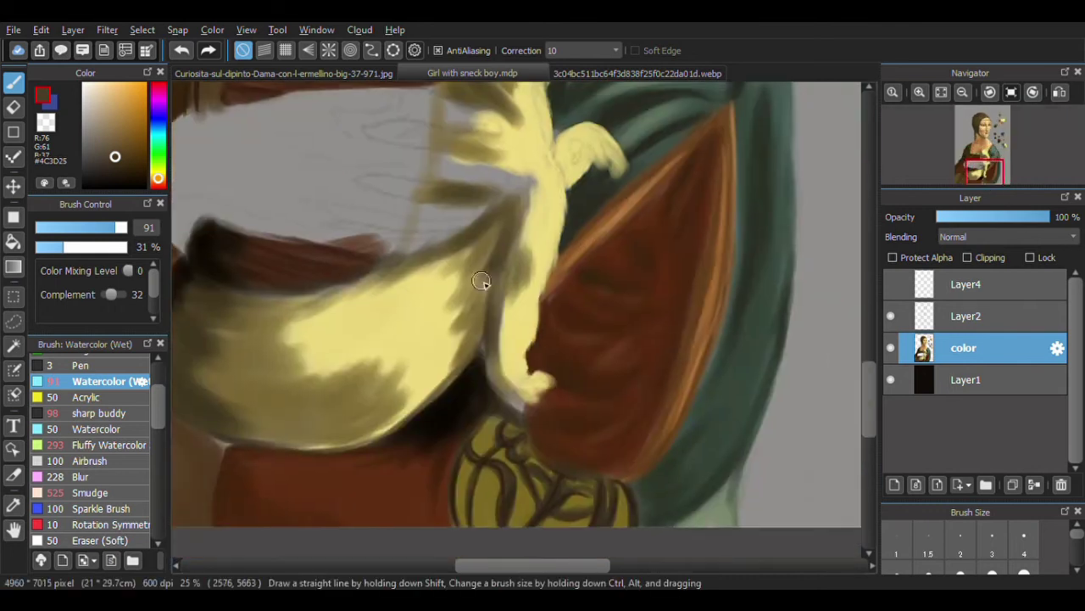
{"action": "left_click", "coordinate": [393, 73]}
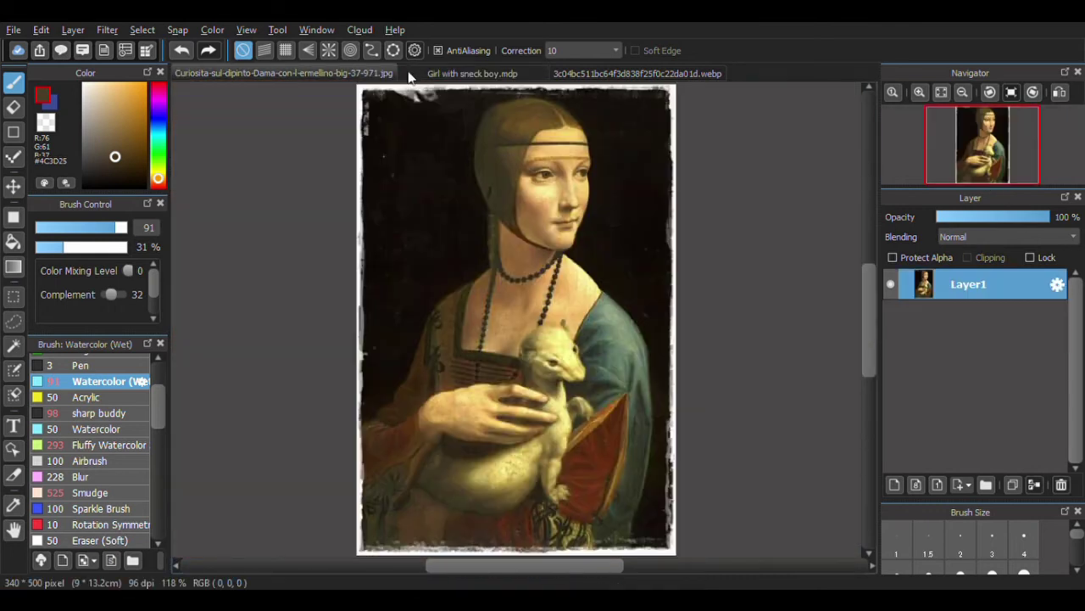
- Paint dark strokes on the ermine's lower body and adjust the Watercolor brush opacity and size
{"action": "left_click", "coordinate": [431, 73]}
{"action": "left_click_drag", "start_coordinate": [549, 227], "coordinate": [515, 319]}
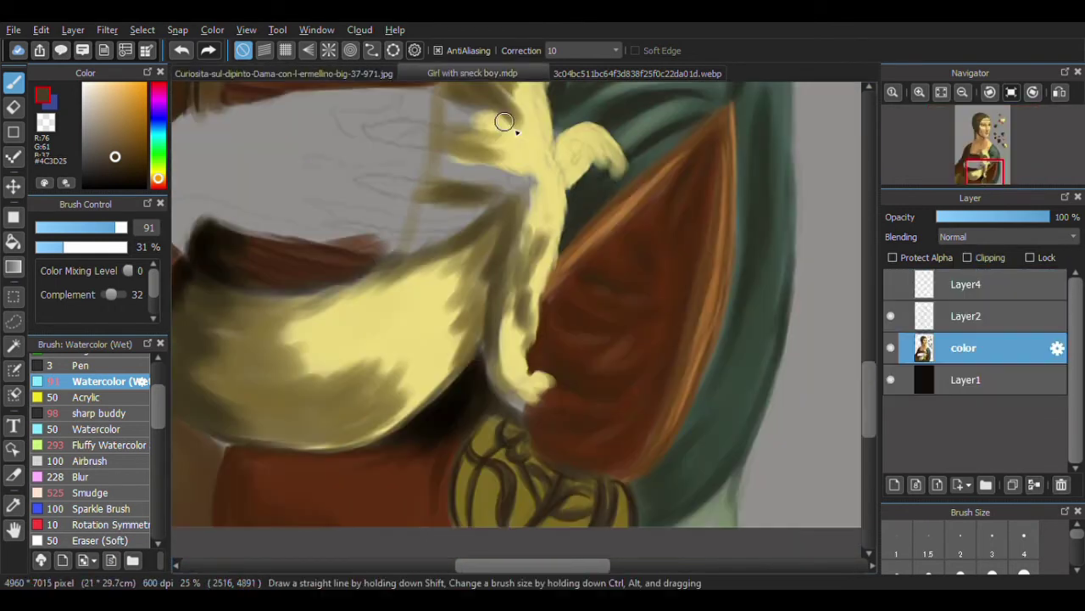
{"action": "left_click", "coordinate": [50, 247]}
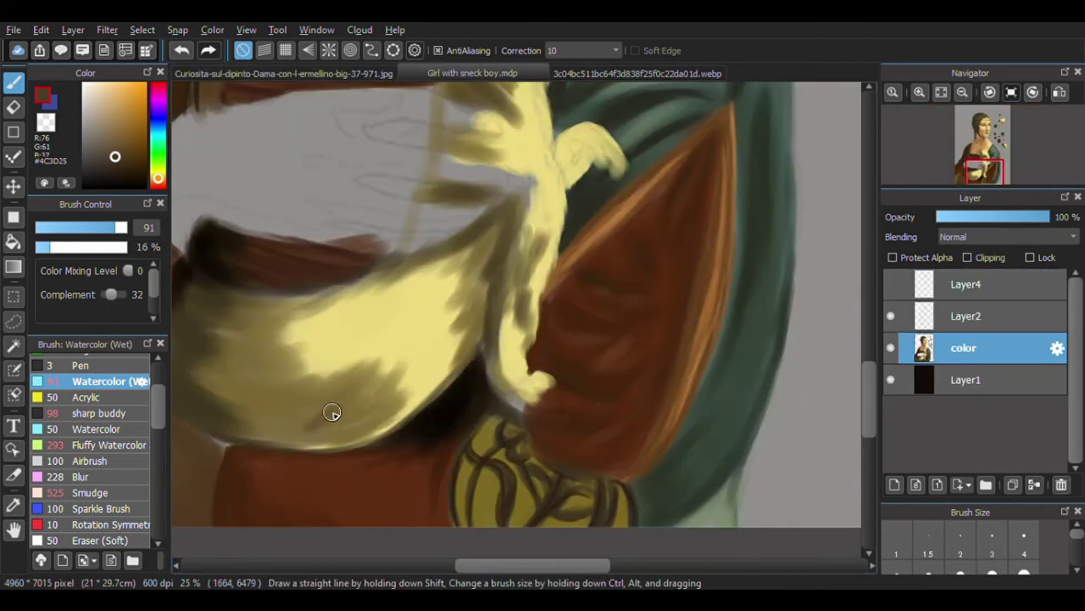
{"action": "left_click_drag", "start_coordinate": [280, 430], "coordinate": [228, 388]}
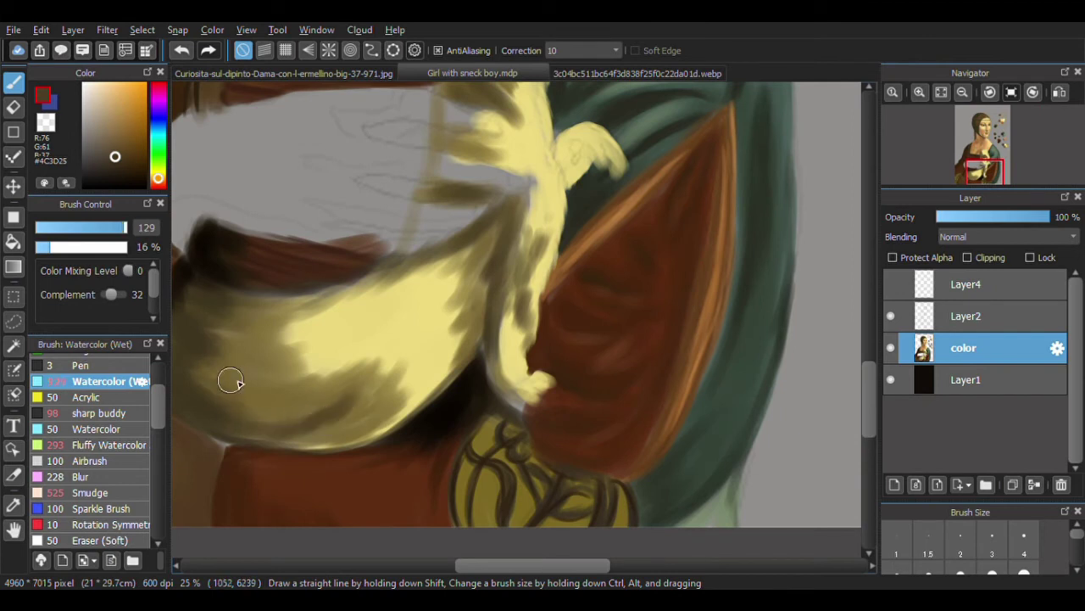
{"action": "left_click", "coordinate": [70, 247]}
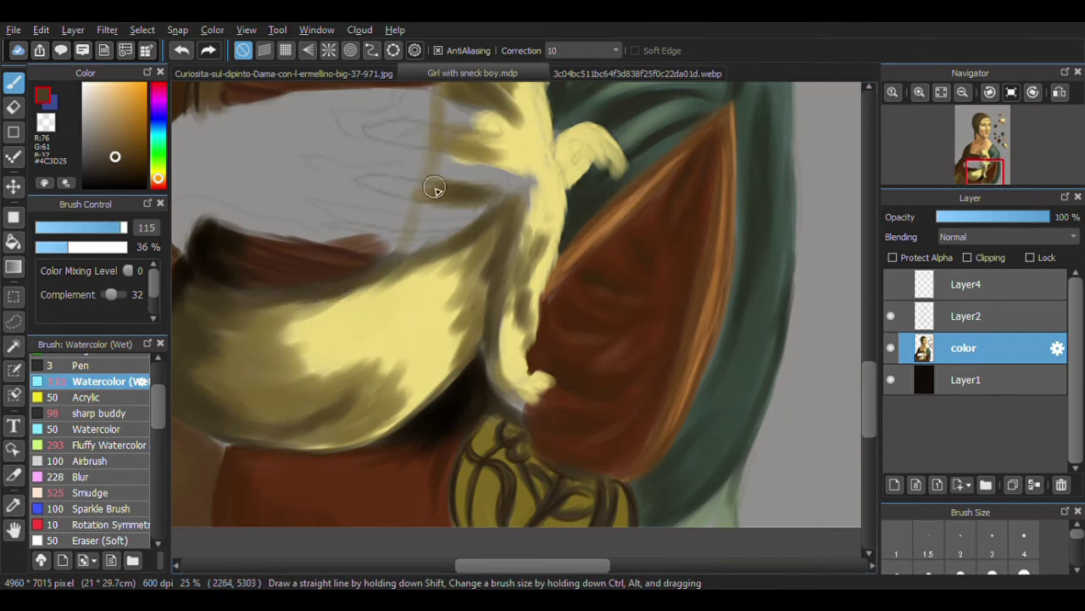
{"action": "left_click", "coordinate": [986, 172]}
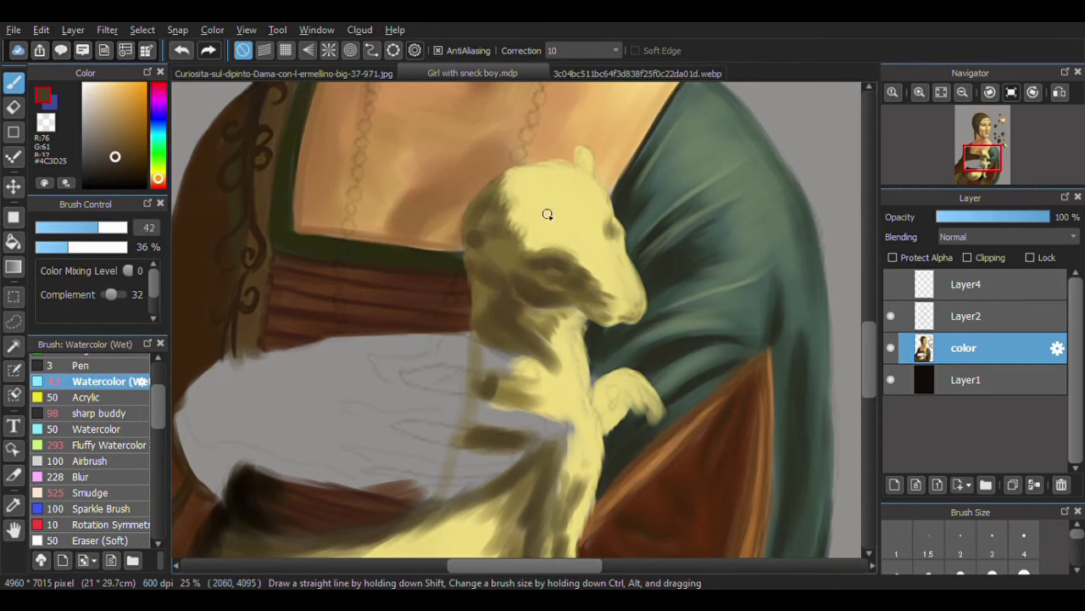
{"action": "left_click", "coordinate": [997, 175]}
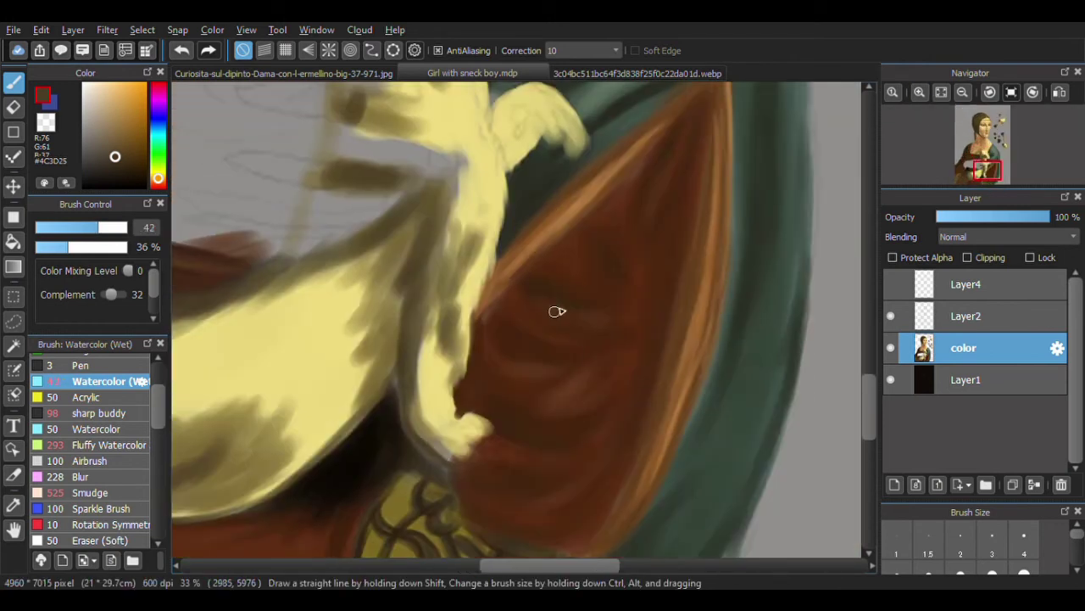
- Briefly fade the color layer to compare, then add dark brown shading near the hand
{"action": "left_click", "coordinate": [1004, 217]}
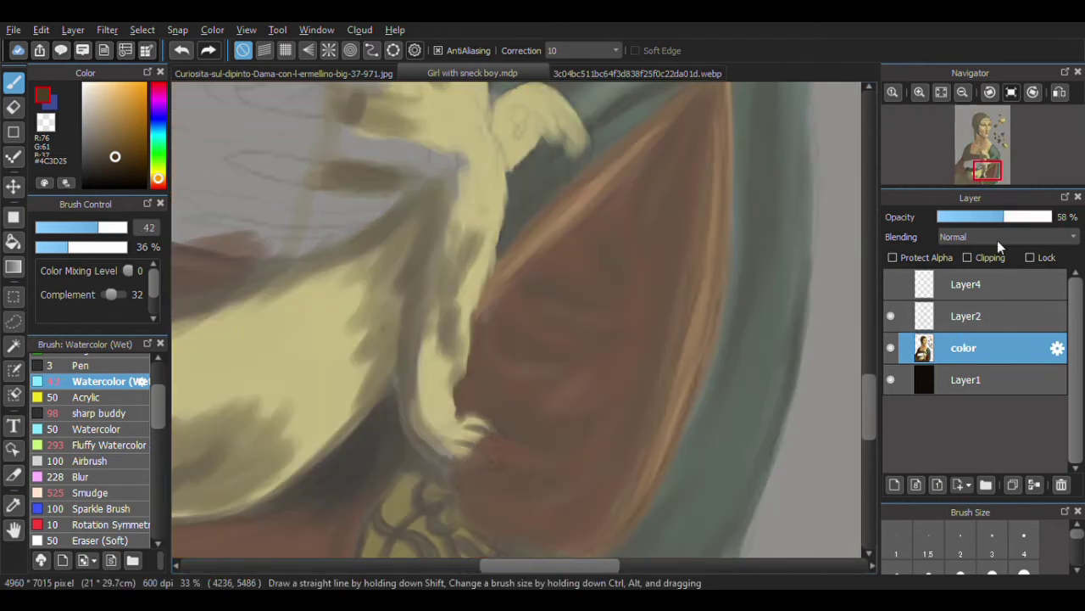
{"action": "key", "text": "ctrl+z"}
{"action": "mouse_move", "coordinate": [441, 450]}
{"action": "left_mouse_down"}
{"action": "mouse_move", "coordinate": [467, 450]}
{"action": "mouse_move", "coordinate": [481, 435]}
{"action": "left_mouse_up"}
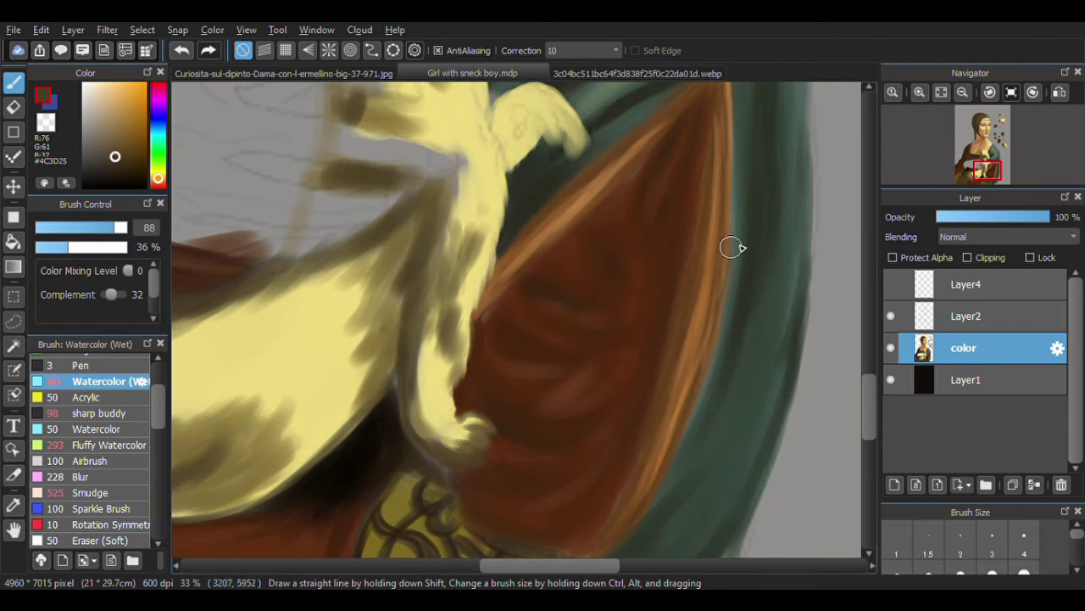
{"action": "left_click_drag", "start_coordinate": [732, 248], "coordinate": [454, 288]}
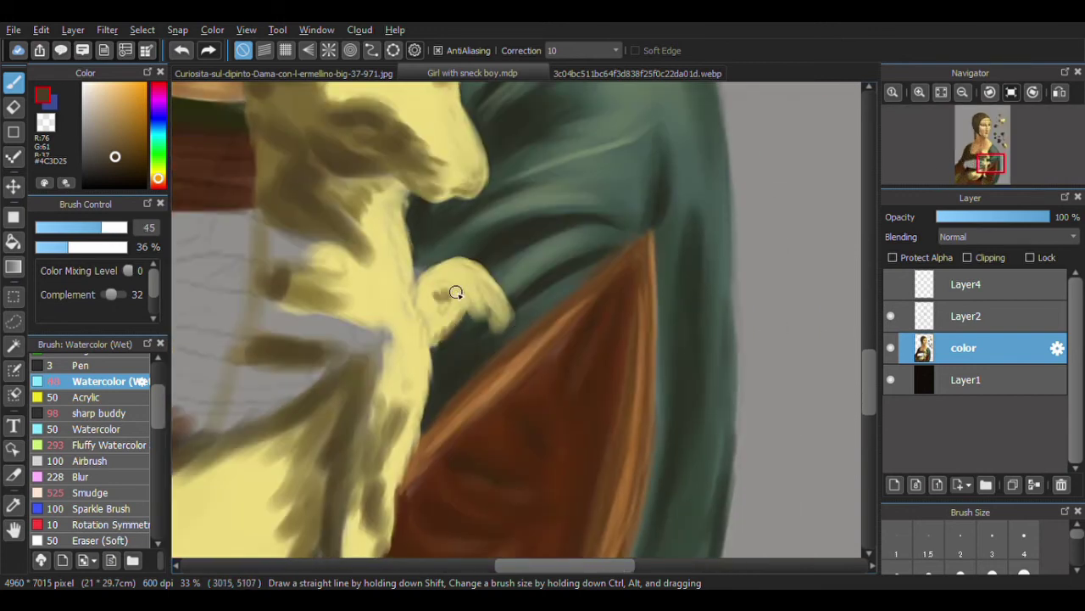
{"action": "key", "text": "ctrl+z"}
{"action": "left_click", "coordinate": [107, 150]}
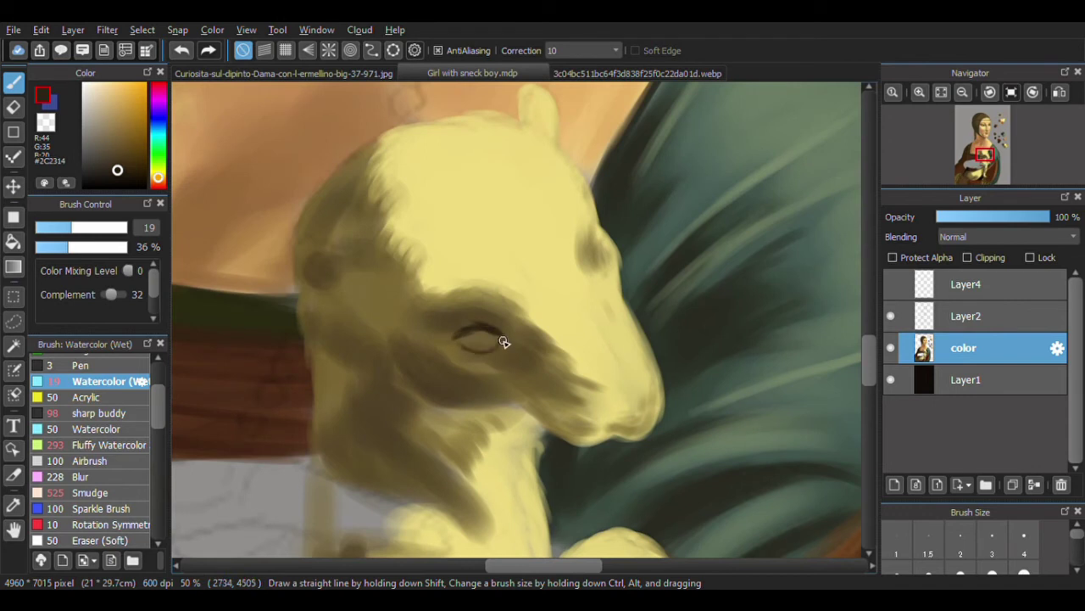
- Shade beside the ermine's eye and under its jaw with a larger, lower-opacity brush
{"action": "left_click_drag", "start_coordinate": [595, 266], "coordinate": [599, 243]}
{"action": "left_click", "coordinate": [111, 229]}
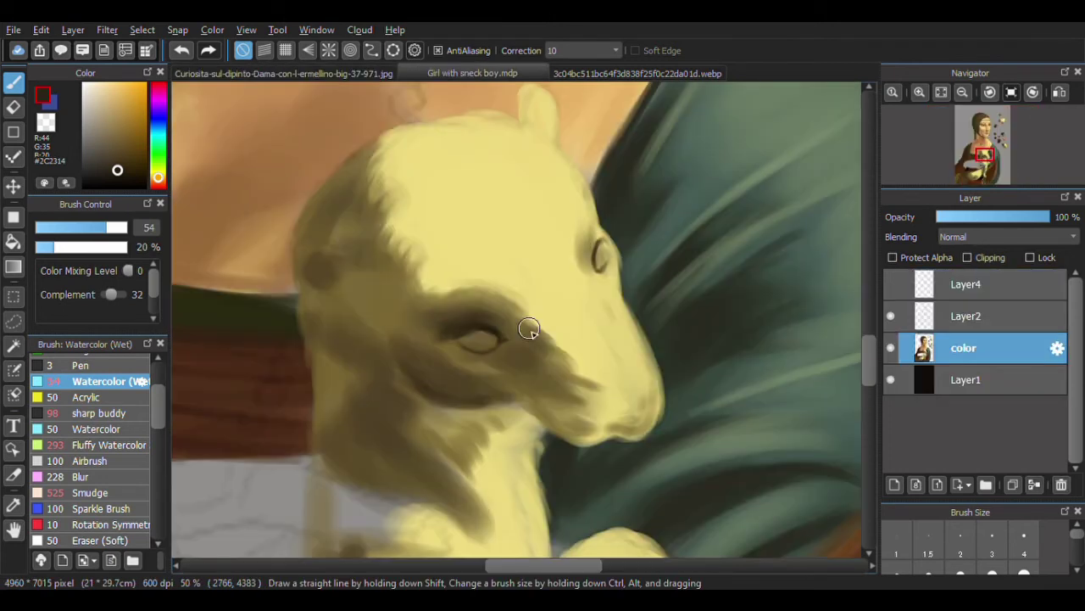
{"action": "mouse_move", "coordinate": [531, 332]}
{"action": "left_mouse_down"}
{"action": "mouse_move", "coordinate": [565, 363]}
{"action": "mouse_move", "coordinate": [557, 379]}
{"action": "mouse_move", "coordinate": [551, 360]}
{"action": "left_mouse_up"}
{"action": "left_click", "coordinate": [284, 73]}
{"action": "left_click", "coordinate": [472, 72]}
{"action": "left_click_drag", "start_coordinate": [497, 400], "coordinate": [582, 436]}
{"action": "left_click_drag", "start_coordinate": [517, 434], "coordinate": [468, 412]}
- Add a dark spot on the ermine's forehead and shading around its eye, then shrink the brush
{"action": "left_click", "coordinate": [372, 73]}
{"action": "left_click", "coordinate": [472, 73]}
{"action": "left_click_drag", "start_coordinate": [489, 266], "coordinate": [480, 263]}
{"action": "left_click_drag", "start_coordinate": [598, 285], "coordinate": [611, 314]}
{"action": "key", "text": "ctrl+shift+Tab"}
{"action": "key", "text": "ctrl+Tab"}
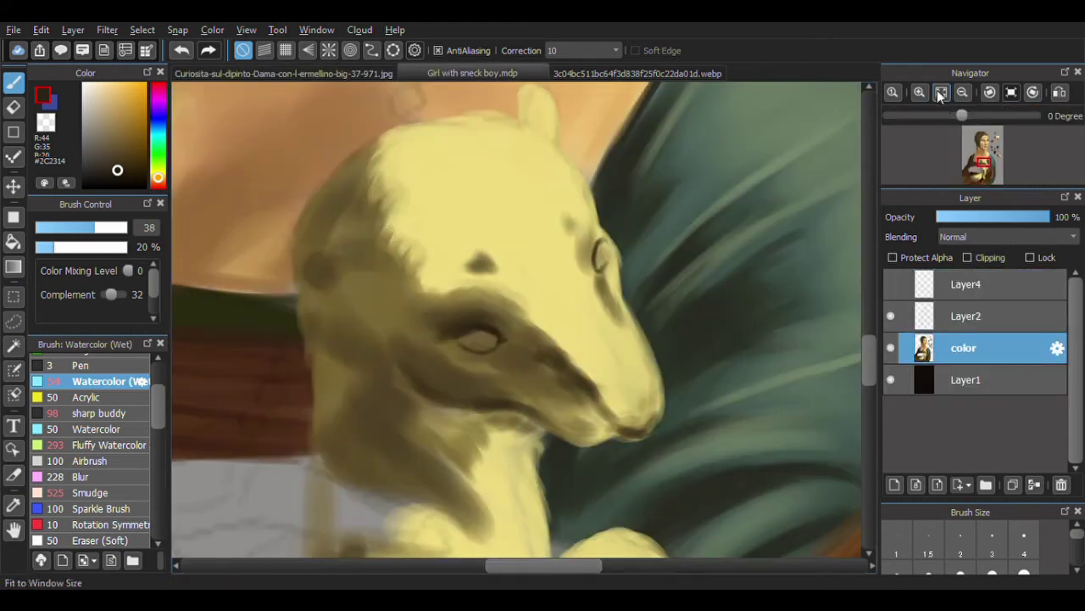
- Zoom in on the ermine and paint darker shading along its back and leg
{"action": "left_click", "coordinate": [963, 92]}
{"action": "left_click", "coordinate": [918, 92]}
{"action": "left_click", "coordinate": [918, 92]}
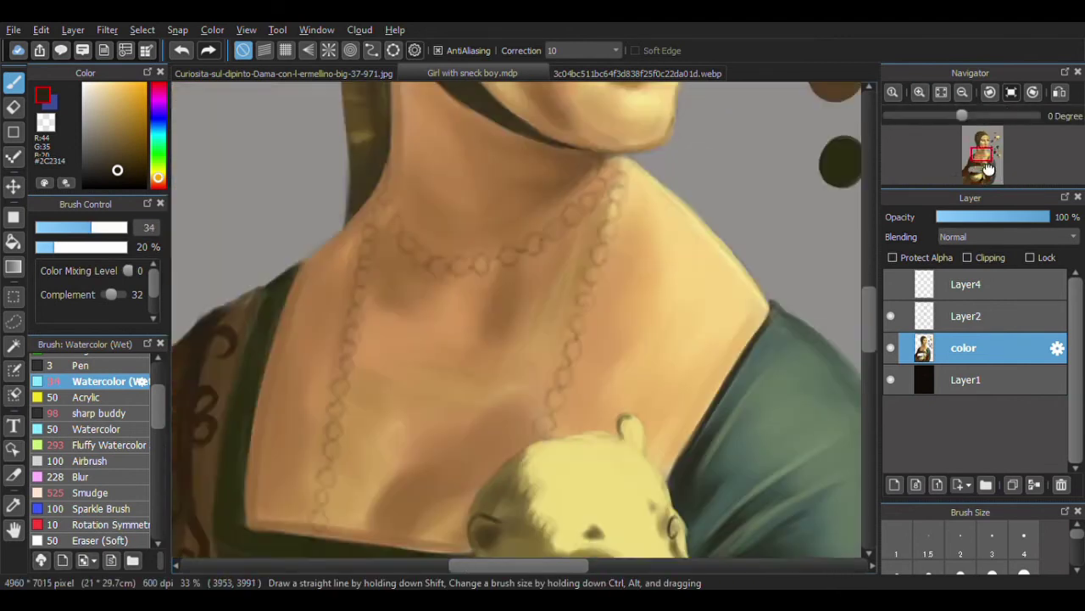
{"action": "left_click_drag", "start_coordinate": [399, 287], "coordinate": [473, 353]}
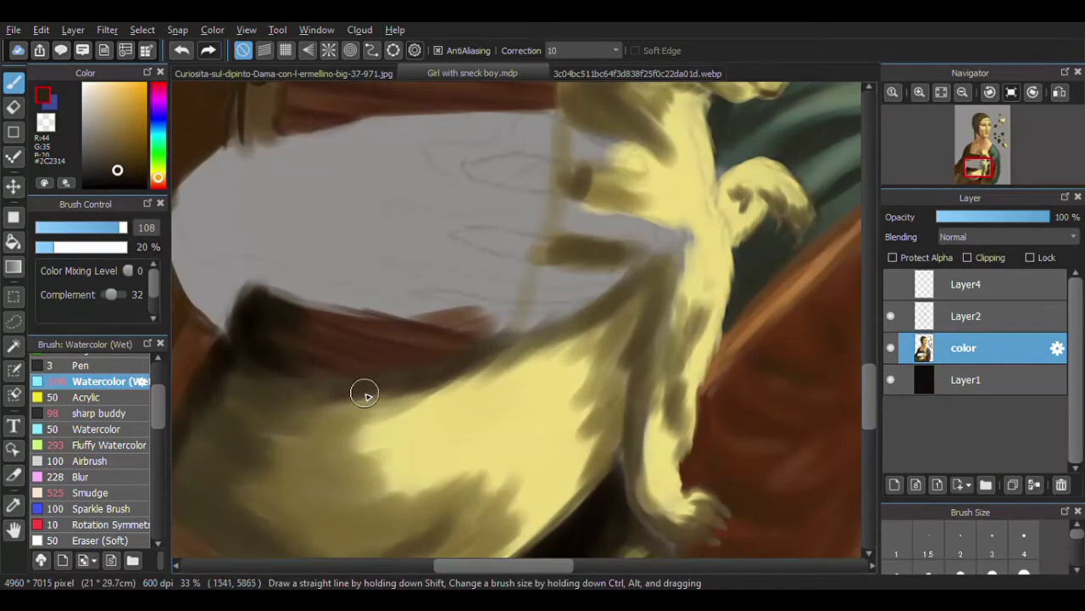
{"action": "mouse_move", "coordinate": [636, 322]}
{"action": "left_mouse_down"}
{"action": "mouse_move", "coordinate": [632, 460]}
{"action": "mouse_move", "coordinate": [654, 335]}
{"action": "left_mouse_up"}
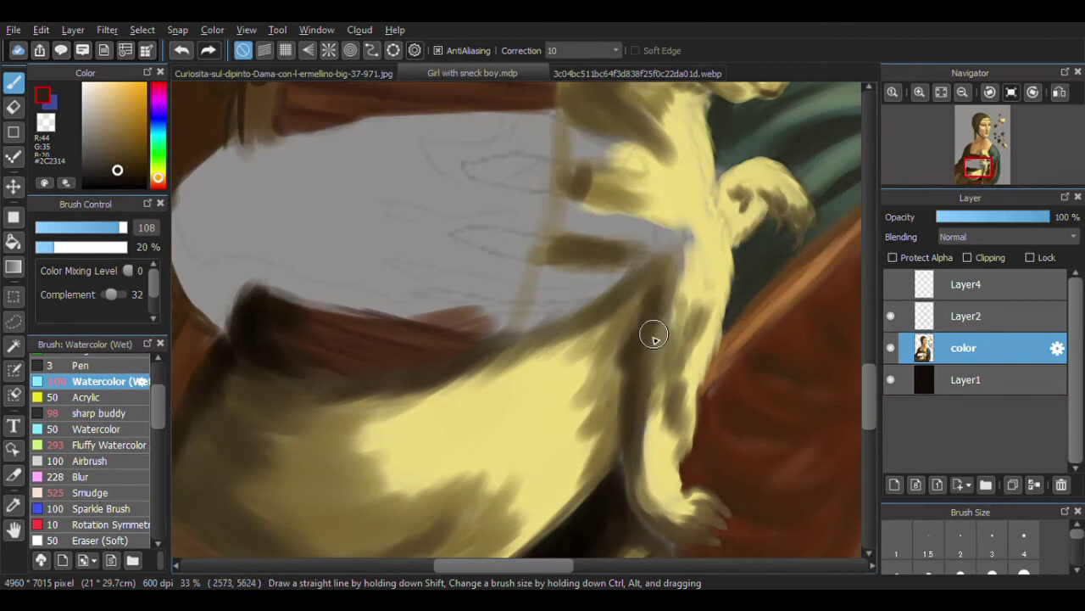
- Pick light yellow, then a dark olive-brown colour, with the ermine's head centred in view
{"action": "left_click", "coordinate": [977, 157]}
{"action": "key", "text": "i"}
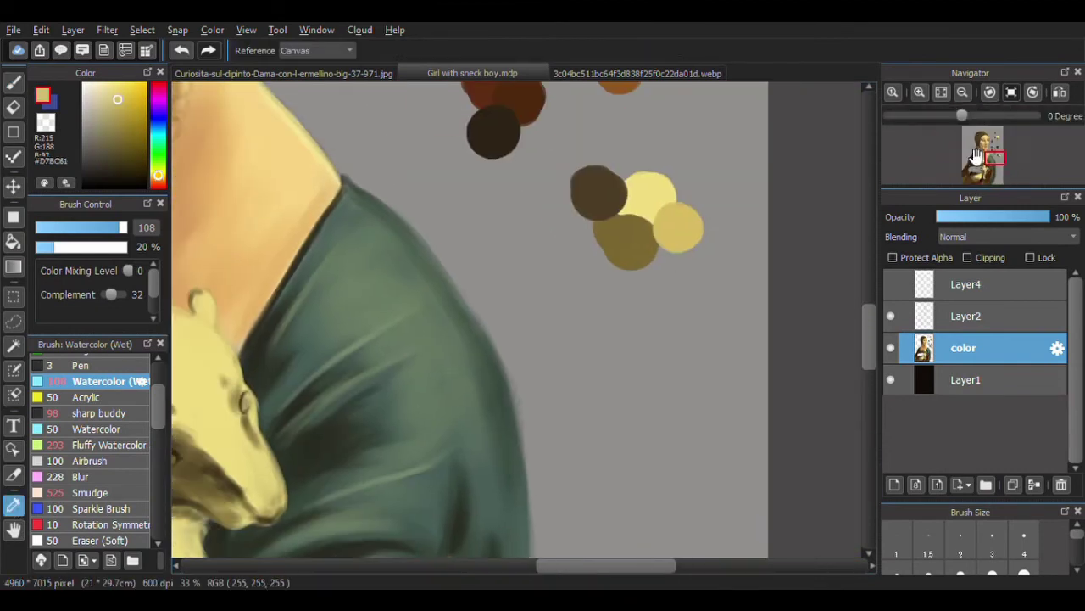
{"action": "left_click", "coordinate": [984, 159]}
{"action": "key", "text": "b"}
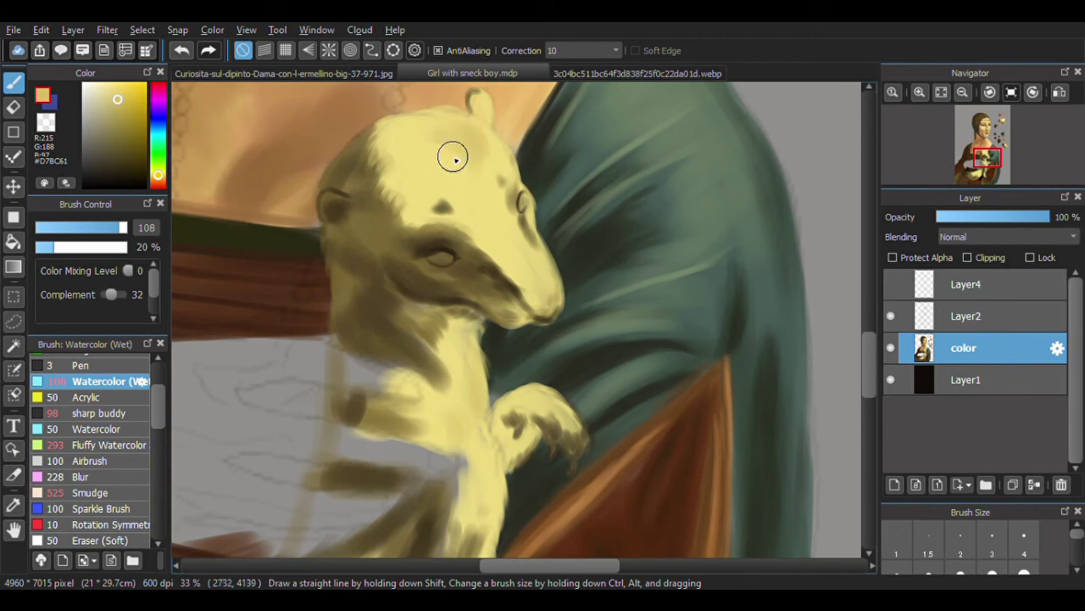
{"action": "left_click", "coordinate": [984, 181]}
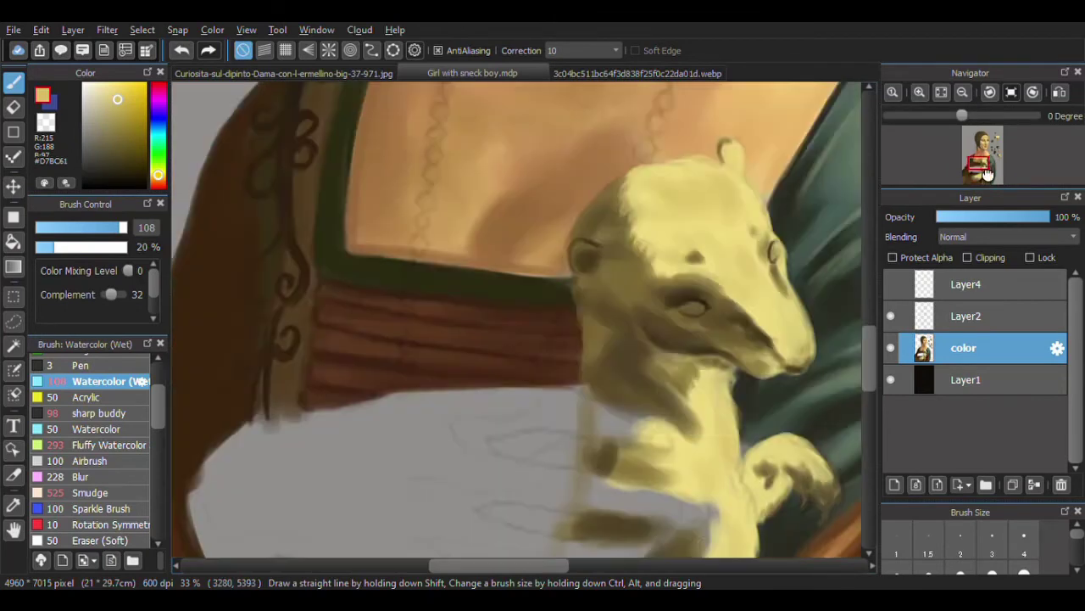
{"action": "left_click_drag", "start_coordinate": [690, 416], "coordinate": [544, 352]}
{"action": "key", "text": "i"}
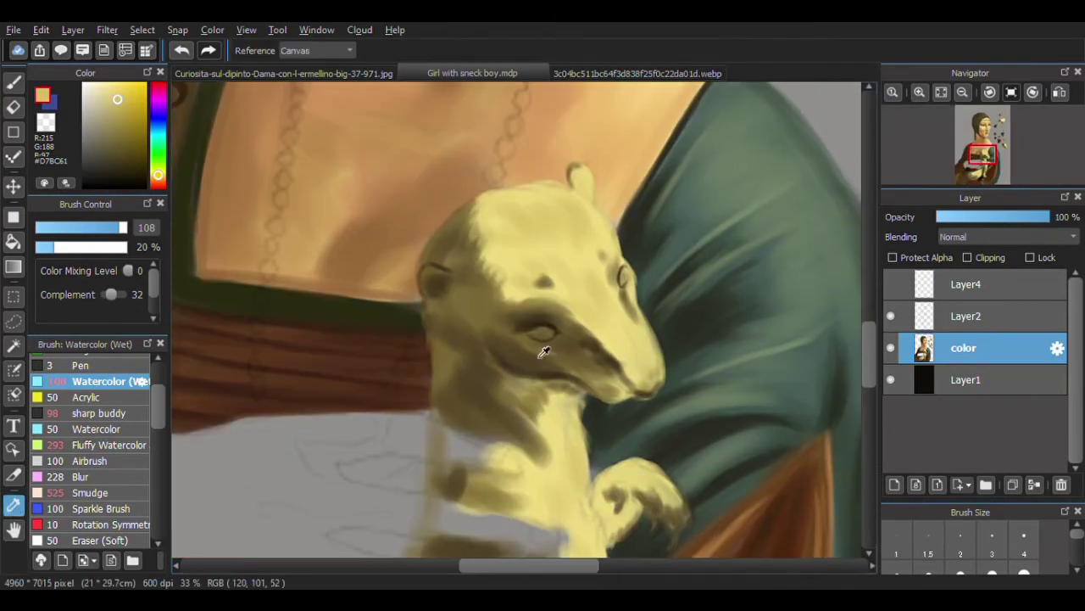
{"action": "key", "text": "b"}
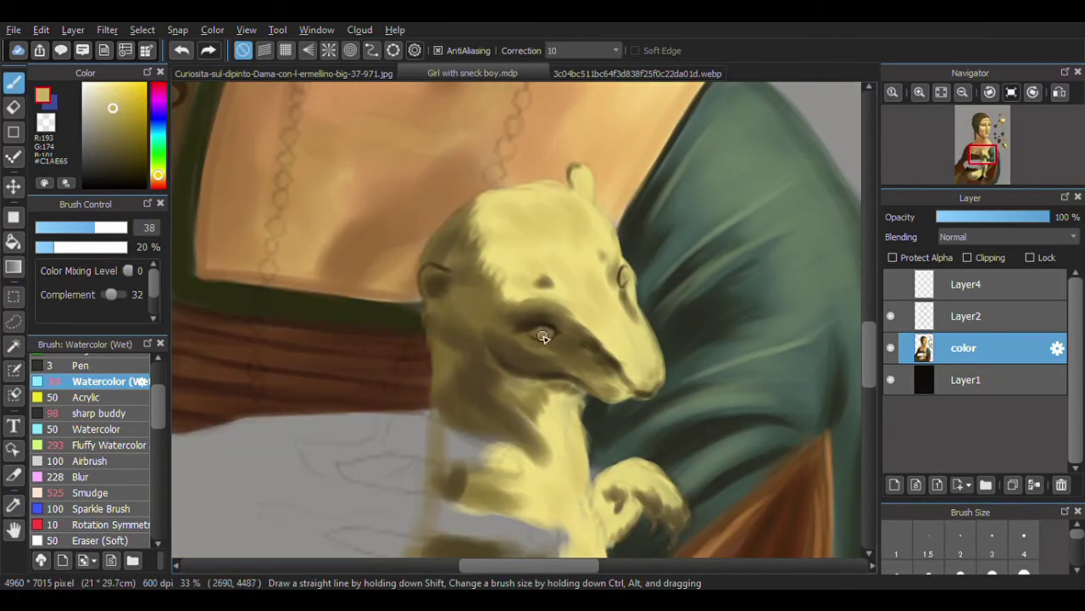
{"action": "left_click", "coordinate": [119, 171]}
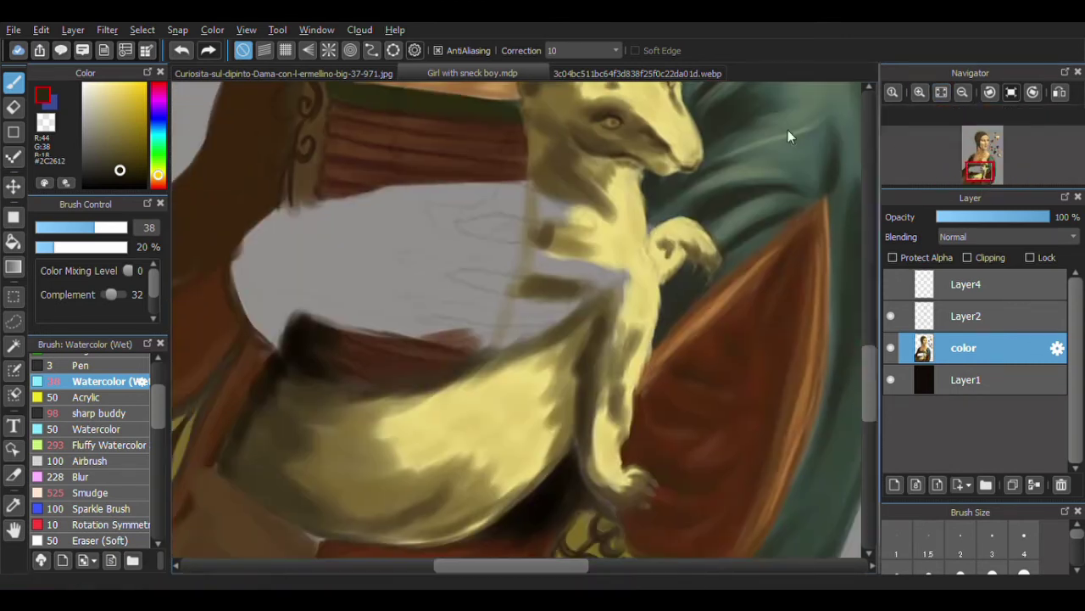
{"action": "left_click", "coordinate": [966, 379]}
- Zoom in on the ermine and sample a dark brown, comparing with the reference painting
{"action": "left_click", "coordinate": [941, 91]}
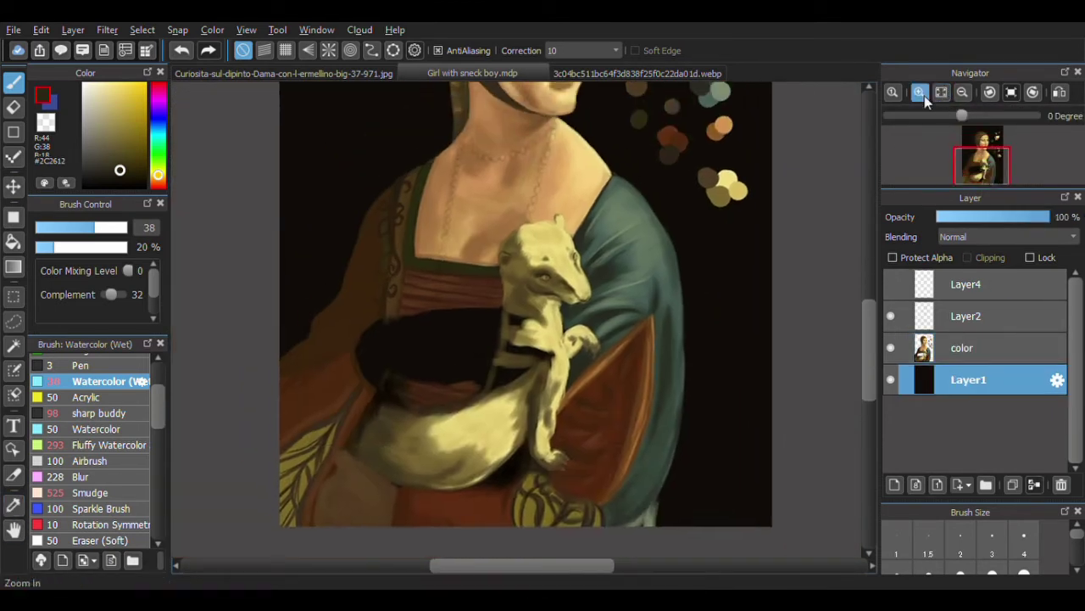
{"action": "left_click", "coordinate": [920, 91]}
{"action": "left_click", "coordinate": [606, 254], "text": "alt"}
{"action": "left_click", "coordinate": [996, 153]}
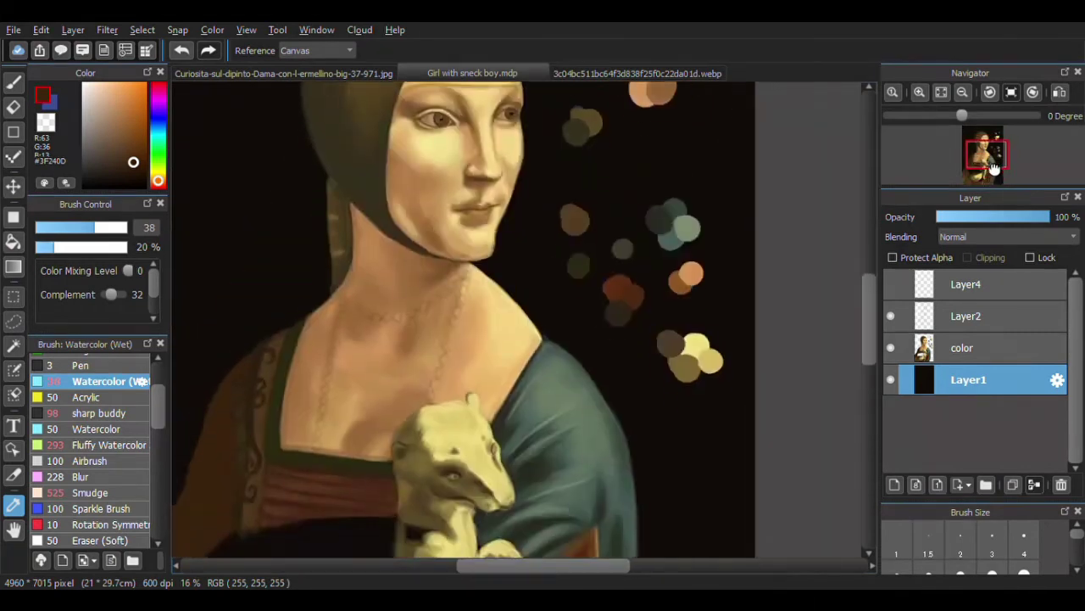
{"action": "left_click_drag", "start_coordinate": [996, 152], "coordinate": [982, 174]}
{"action": "key", "text": "b"}
{"action": "left_click_drag", "start_coordinate": [480, 344], "coordinate": [413, 400]}
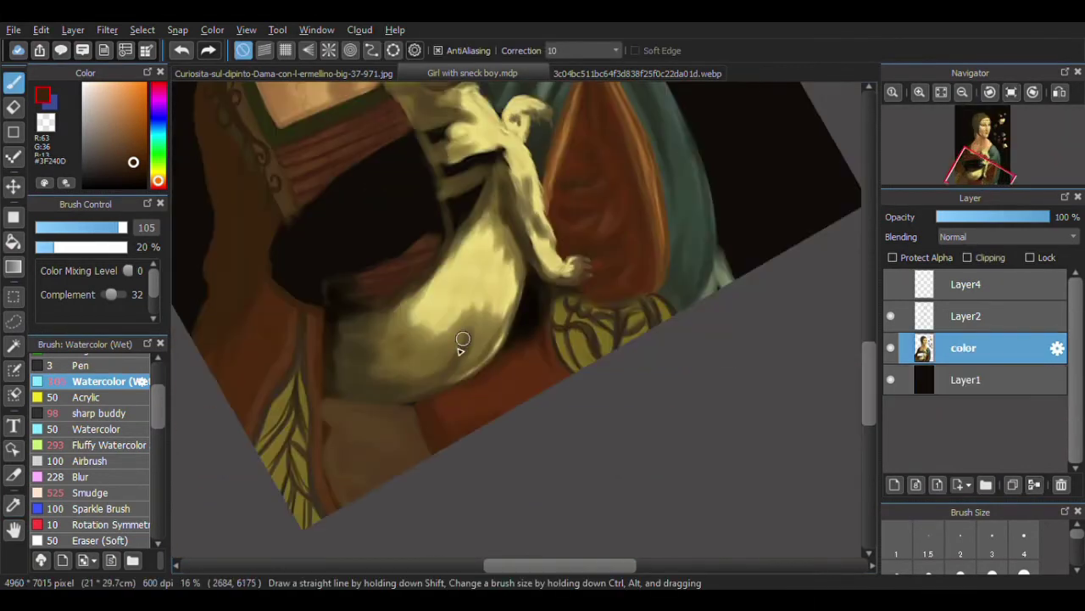
{"action": "left_click", "coordinate": [284, 73]}
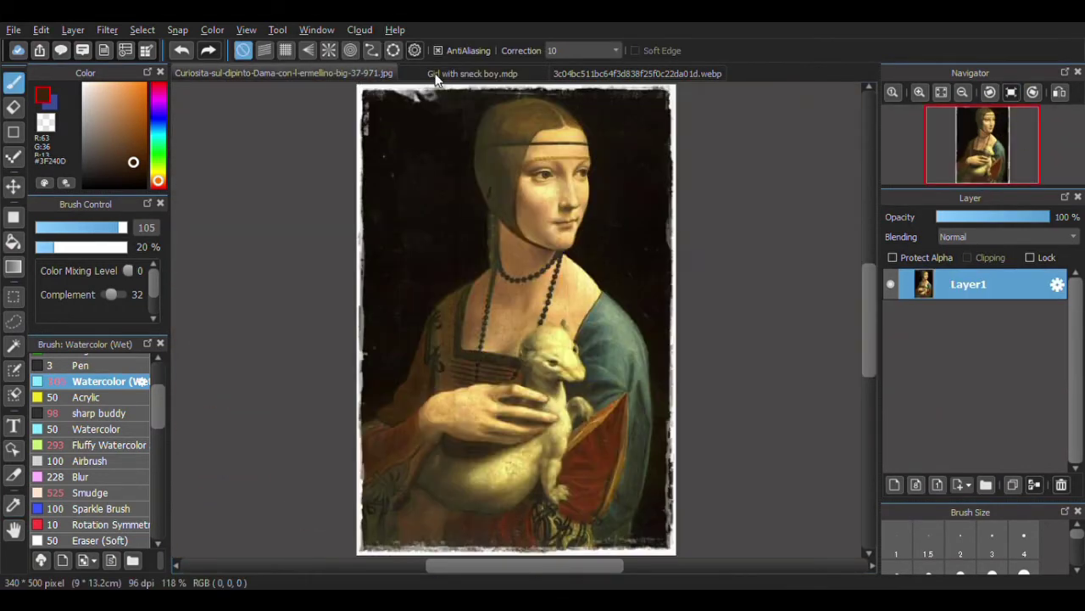
{"action": "left_click", "coordinate": [439, 74]}
- Sample dark teal, warm brown and darker brown colours while checking the reference
{"action": "left_click", "coordinate": [715, 363], "text": "alt"}
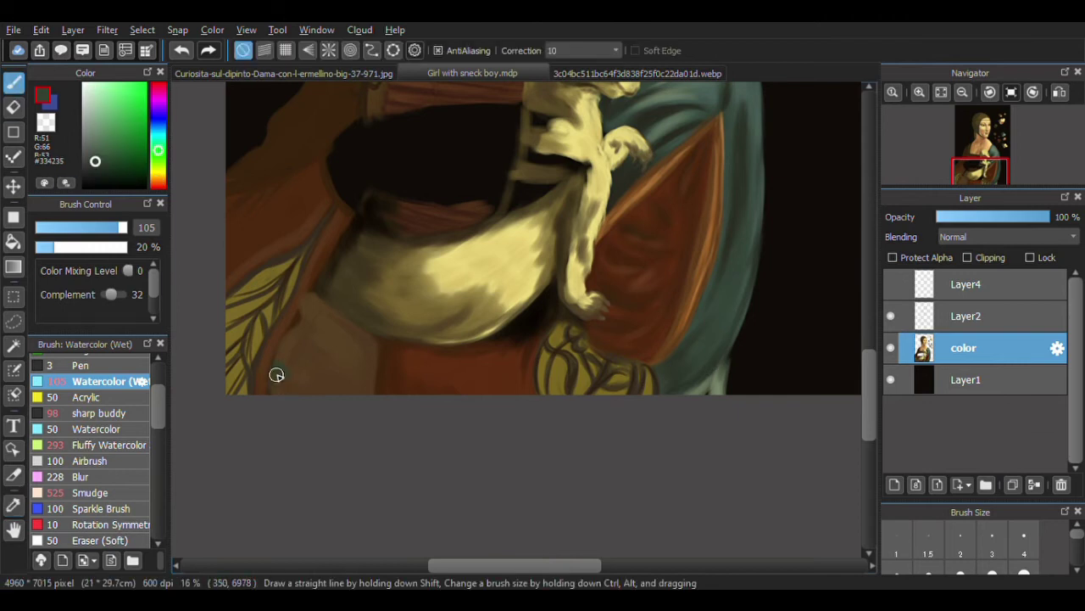
{"action": "left_click", "coordinate": [295, 350], "text": "alt"}
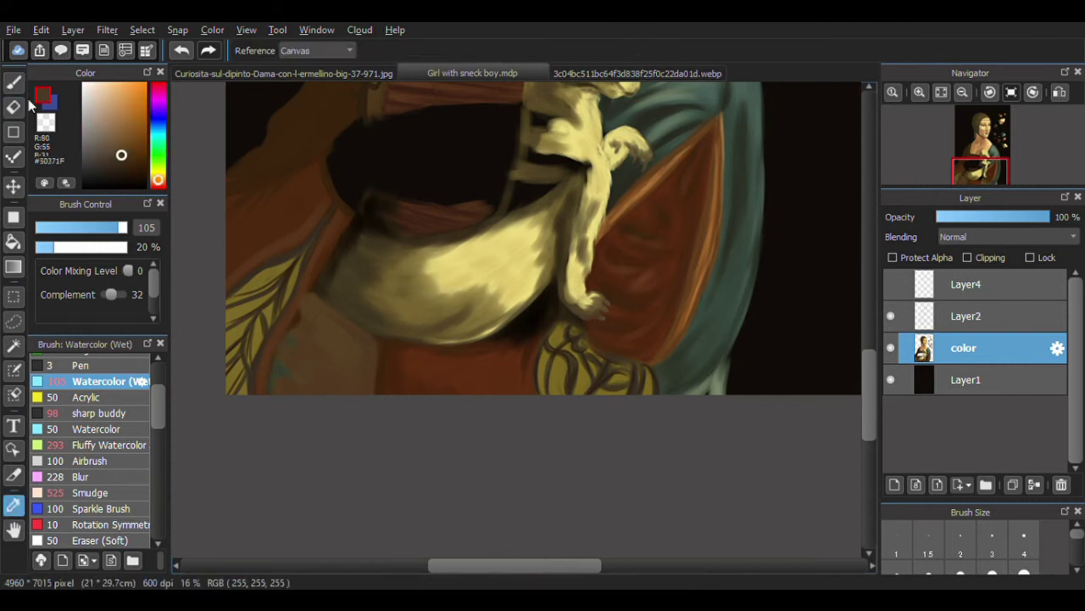
{"action": "left_click", "coordinate": [334, 74]}
{"action": "left_click", "coordinate": [472, 74]}
{"action": "left_click", "coordinate": [316, 349], "text": "alt"}
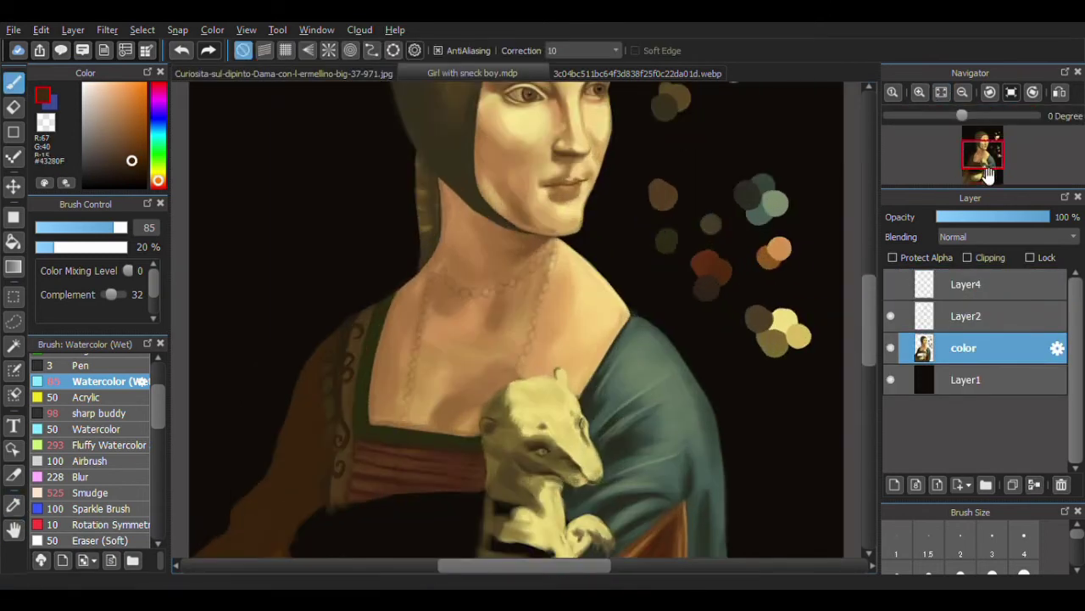
- Hide the dark background layer and reselect the color layer, zoomed in on the ermine
{"action": "left_click_drag", "start_coordinate": [975, 113], "coordinate": [938, 113]}
{"action": "left_click", "coordinate": [919, 91]}
{"action": "left_click", "coordinate": [965, 379]}
{"action": "left_click_drag", "start_coordinate": [1049, 218], "coordinate": [1026, 218]}
{"action": "left_click", "coordinate": [963, 347]}
{"action": "scroll", "coordinate": [464, 308], "scroll_direction": "up", "scroll_amount": 2}
- Paint a dark reddish-brown finger stroke with the view rotated around the ermine
{"action": "left_click", "coordinate": [407, 184], "text": "alt"}
{"action": "left_click", "coordinate": [990, 91]}
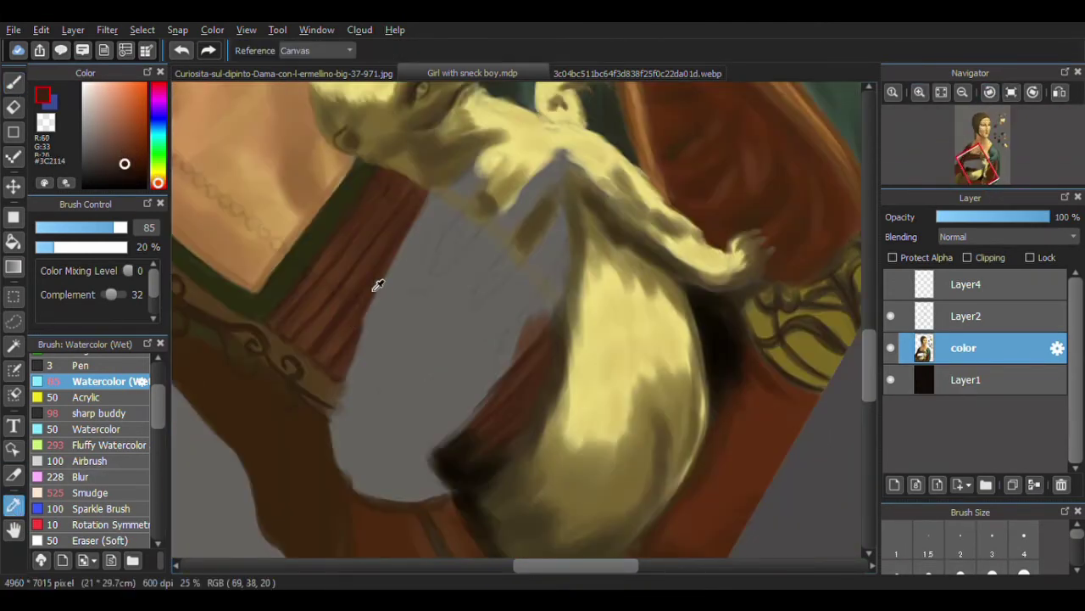
{"action": "left_click", "coordinate": [380, 297], "text": "alt"}
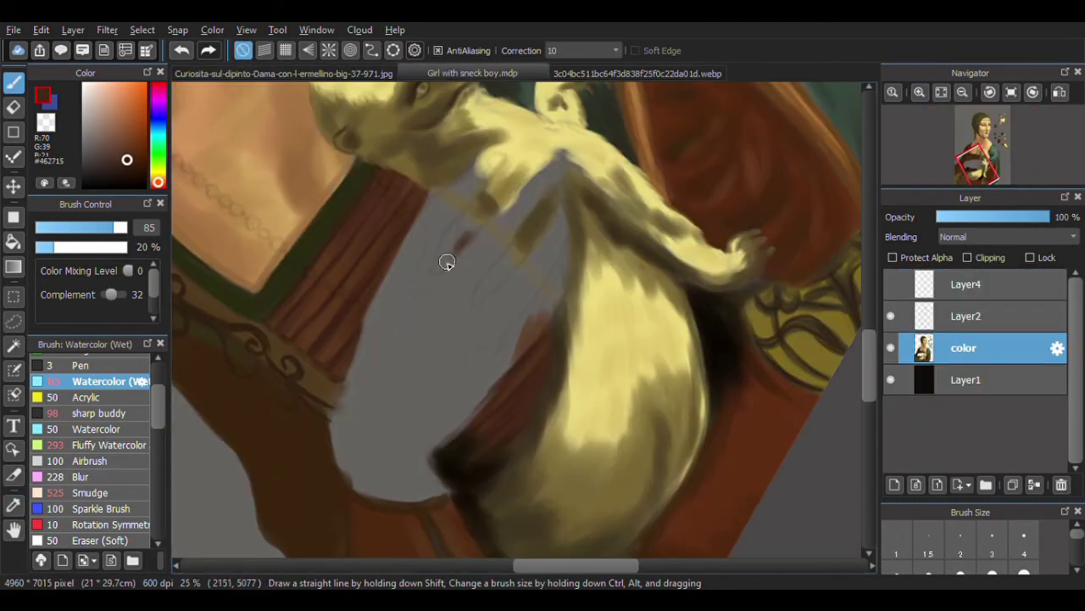
{"action": "left_click_drag", "start_coordinate": [508, 252], "coordinate": [476, 292]}
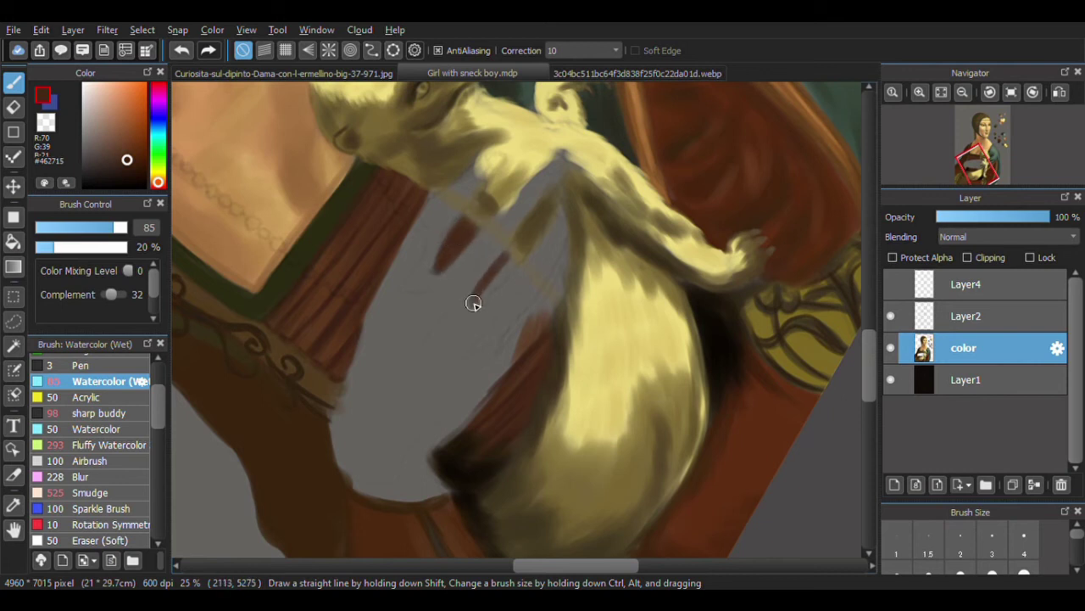
- Set a smaller brush at 35% opacity with a lighter brown, then show the reference painting
{"action": "left_click", "coordinate": [431, 195], "text": "alt"}
{"action": "left_click", "coordinate": [80, 228]}
{"action": "left_click", "coordinate": [82, 227]}
{"action": "left_click", "coordinate": [68, 247]}
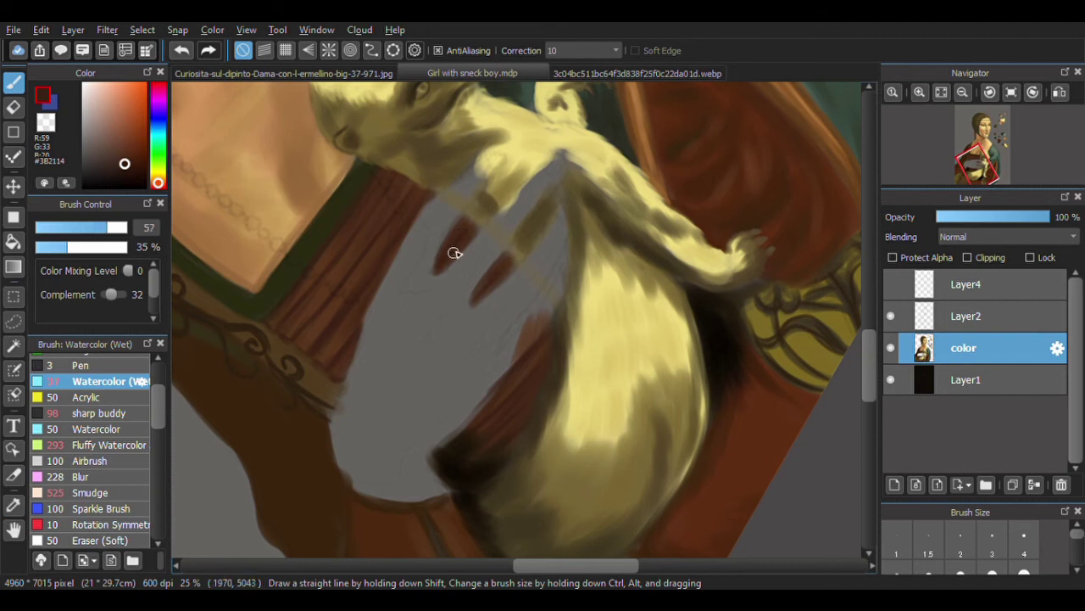
{"action": "key", "text": "i"}
{"action": "key", "text": "ctrl+Tab"}
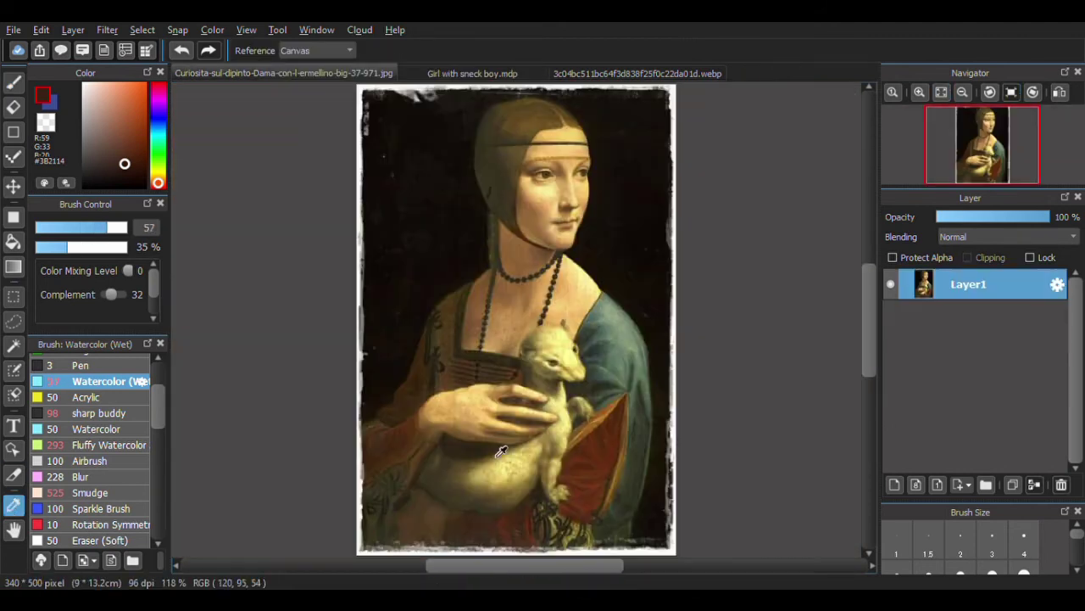
- Sample the ermine's cream from the reference and paint light peach strokes for the hand
{"action": "left_click", "coordinate": [501, 451]}
{"action": "key", "text": "ctrl+Tab"}
{"action": "key", "text": "b"}
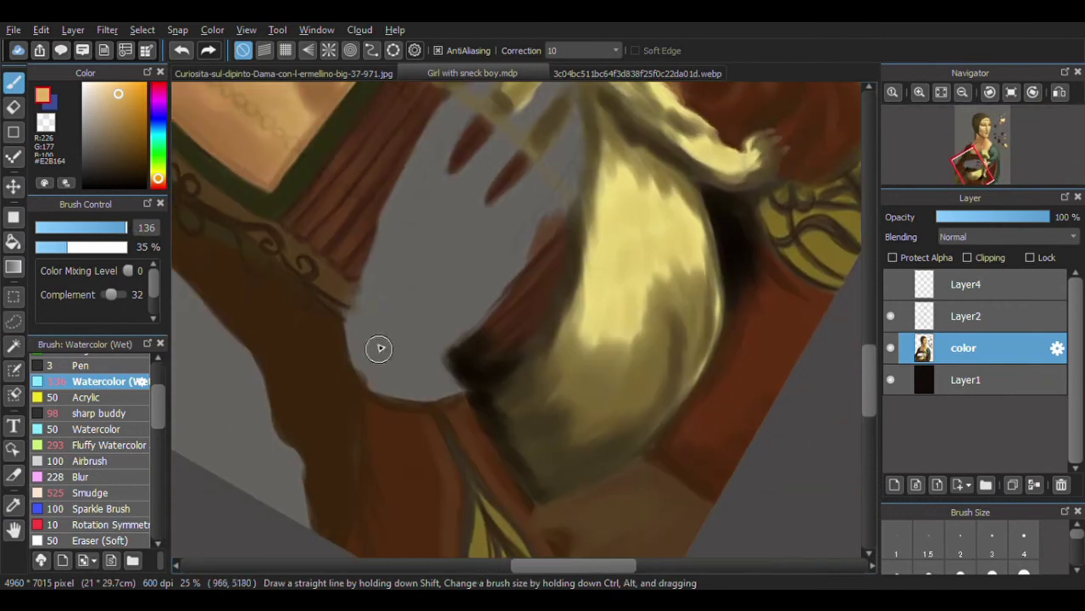
{"action": "mouse_move", "coordinate": [379, 348]}
{"action": "left_mouse_down"}
{"action": "mouse_move", "coordinate": [380, 294]}
{"action": "mouse_move", "coordinate": [387, 358]}
{"action": "mouse_move", "coordinate": [435, 315]}
{"action": "mouse_move", "coordinate": [375, 254]}
{"action": "mouse_move", "coordinate": [358, 339]}
{"action": "mouse_move", "coordinate": [382, 365]}
{"action": "mouse_move", "coordinate": [393, 269]}
{"action": "mouse_move", "coordinate": [359, 344]}
{"action": "mouse_move", "coordinate": [413, 325]}
{"action": "left_mouse_up"}
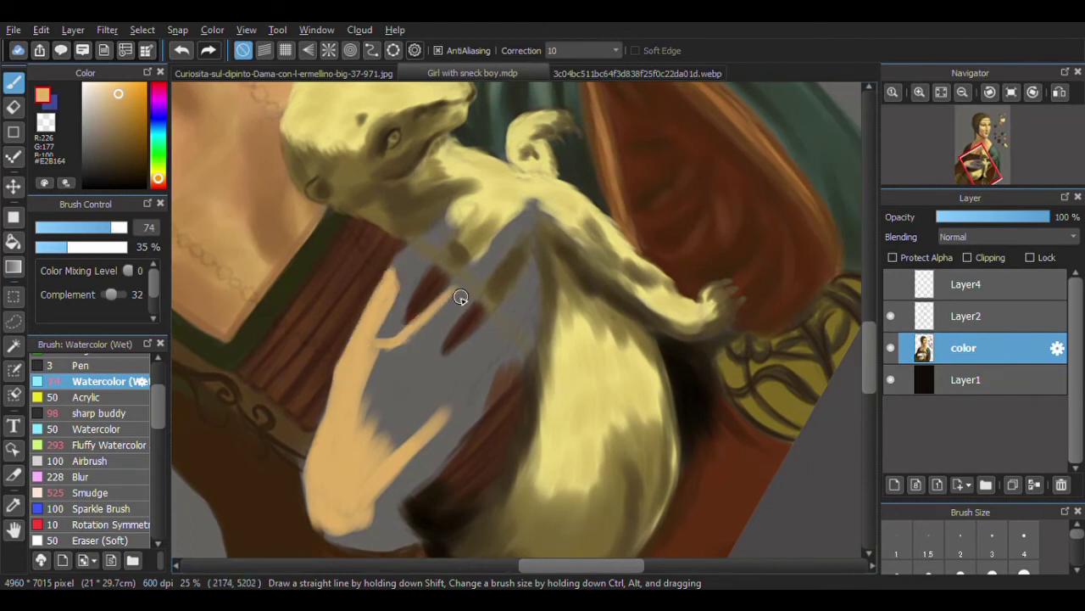
{"action": "left_click_drag", "start_coordinate": [460, 297], "coordinate": [394, 390]}
{"action": "left_click_drag", "start_coordinate": [449, 405], "coordinate": [378, 424]}
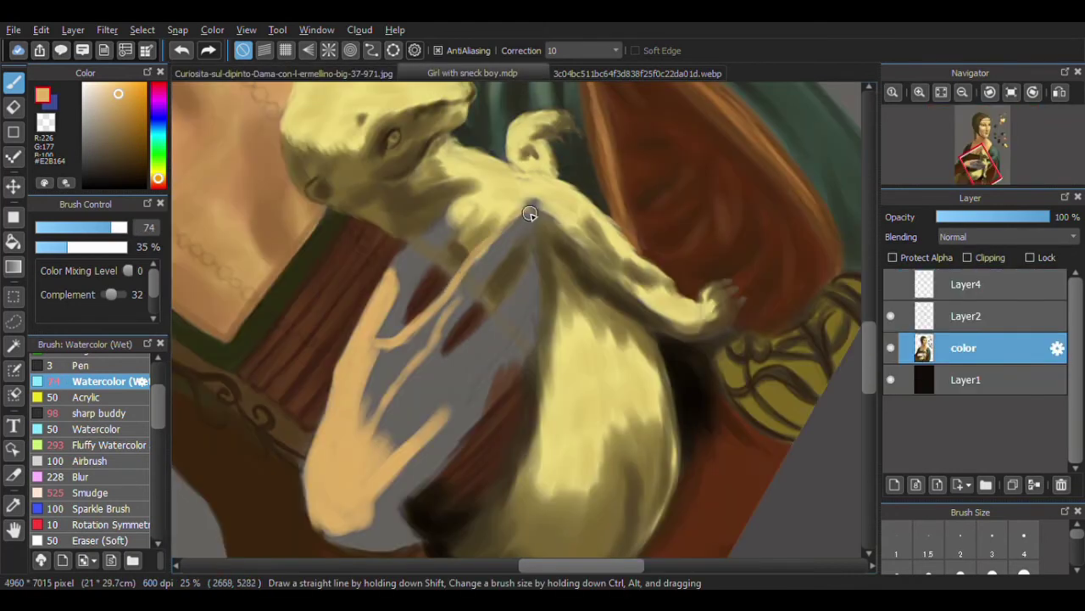
{"action": "left_click_drag", "start_coordinate": [530, 213], "coordinate": [431, 331]}
- Fade the color layer and add more peach strokes, thickening the hand's right finger
{"action": "left_click", "coordinate": [989, 218]}
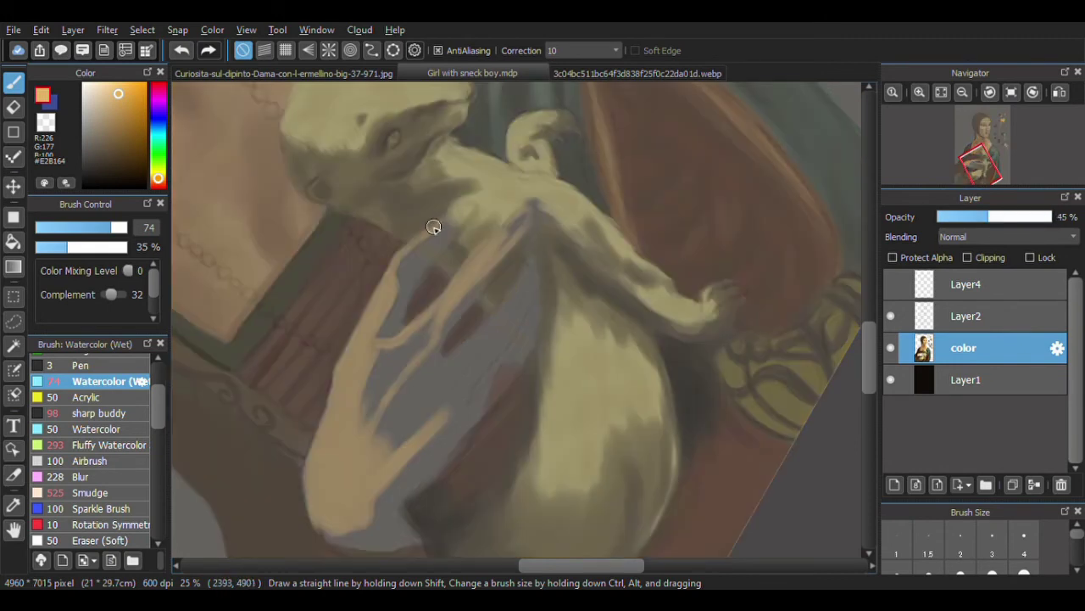
{"action": "left_click_drag", "start_coordinate": [451, 357], "coordinate": [525, 263]}
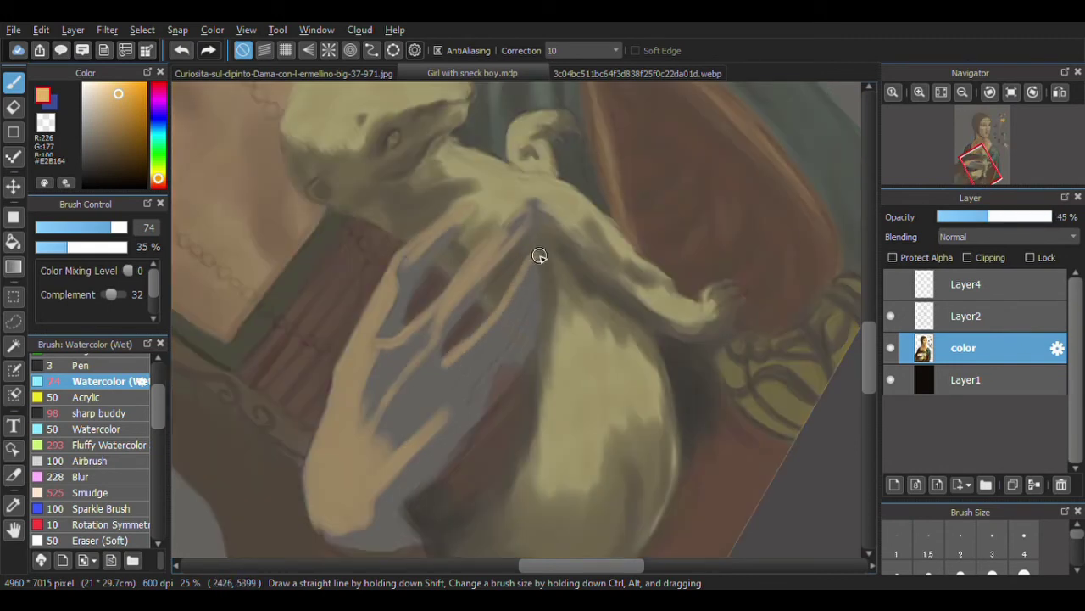
{"action": "left_click_drag", "start_coordinate": [1012, 218], "coordinate": [1051, 217]}
{"action": "left_click_drag", "start_coordinate": [526, 214], "coordinate": [428, 337]}
{"action": "left_click_drag", "start_coordinate": [420, 234], "coordinate": [397, 269]}
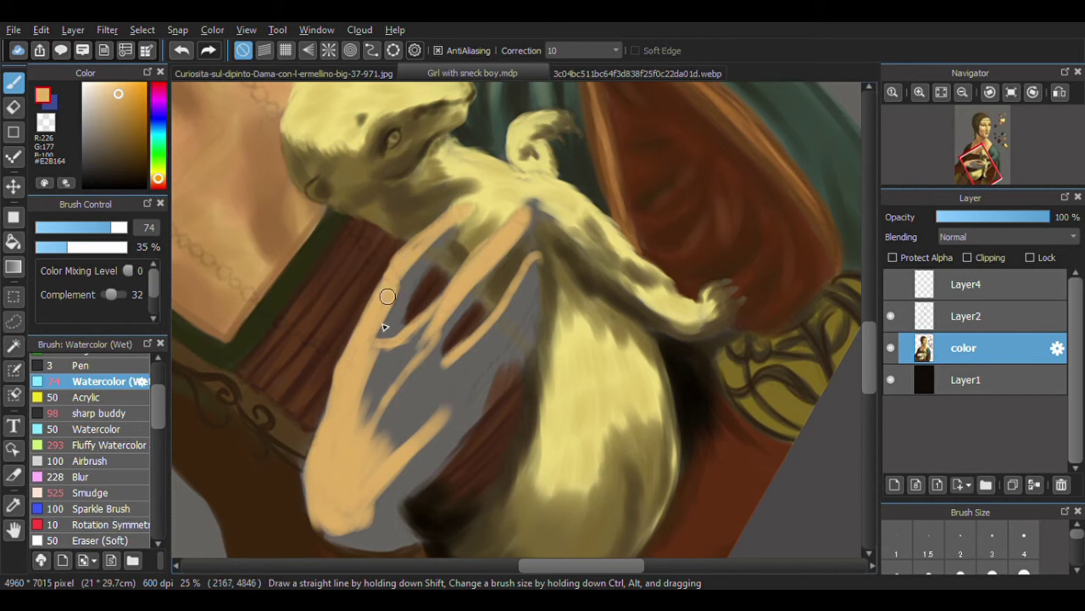
{"action": "left_click_drag", "start_coordinate": [374, 440], "coordinate": [370, 359]}
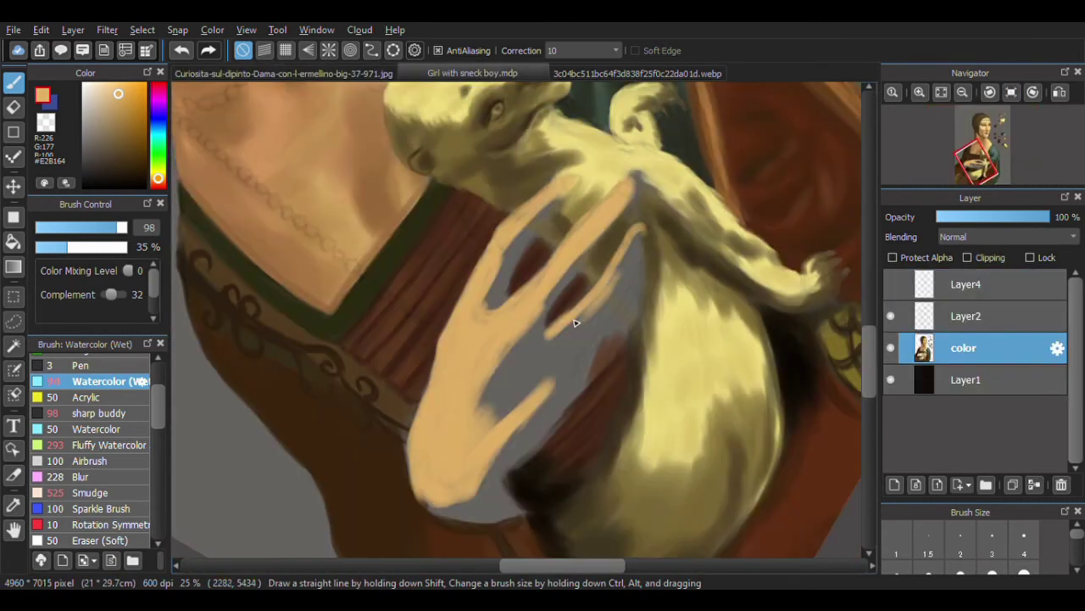
{"action": "mouse_move", "coordinate": [628, 254]}
{"action": "left_mouse_down"}
{"action": "mouse_move", "coordinate": [508, 412]}
{"action": "mouse_move", "coordinate": [524, 336]}
{"action": "mouse_move", "coordinate": [363, 317]}
{"action": "left_mouse_up"}
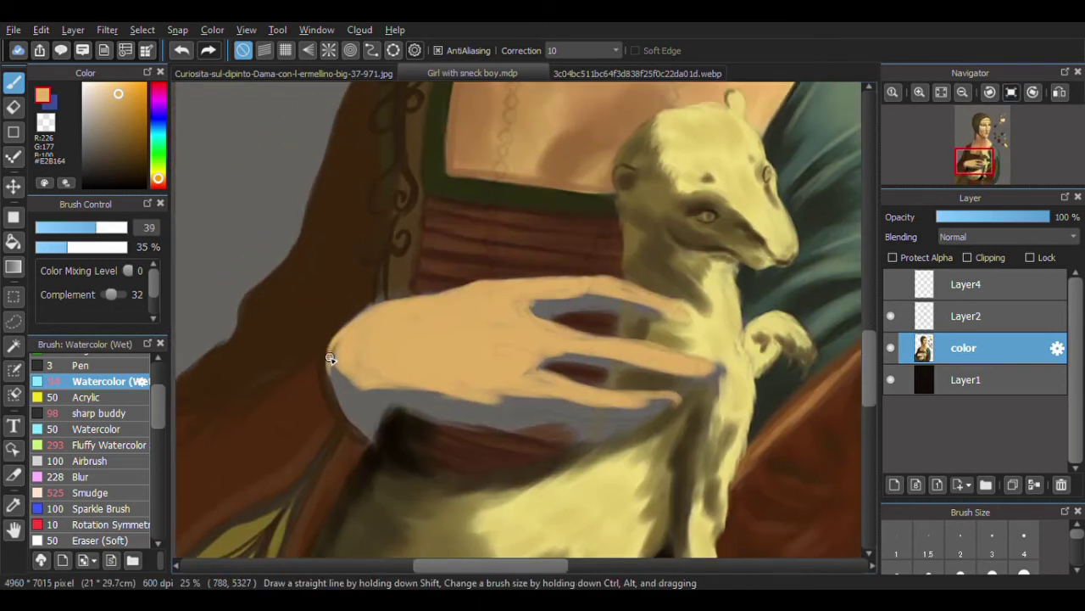
- Rotate the view diagonally and fade the color layer to 16% to compare with the sketch
{"action": "left_click_drag", "start_coordinate": [343, 380], "coordinate": [503, 461]}
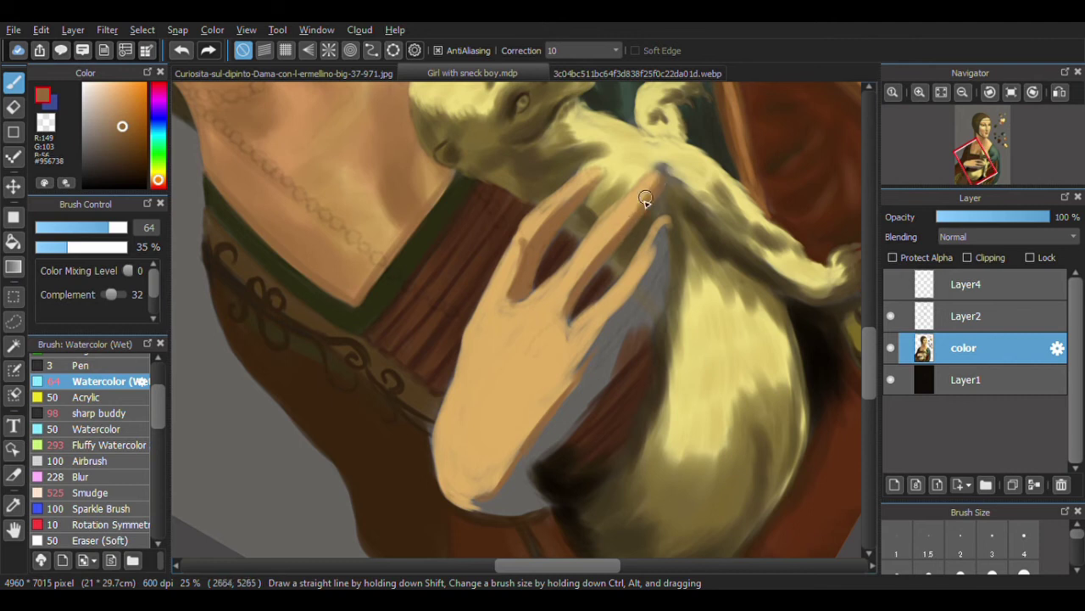
{"action": "left_click_drag", "start_coordinate": [1050, 217], "coordinate": [938, 217]}
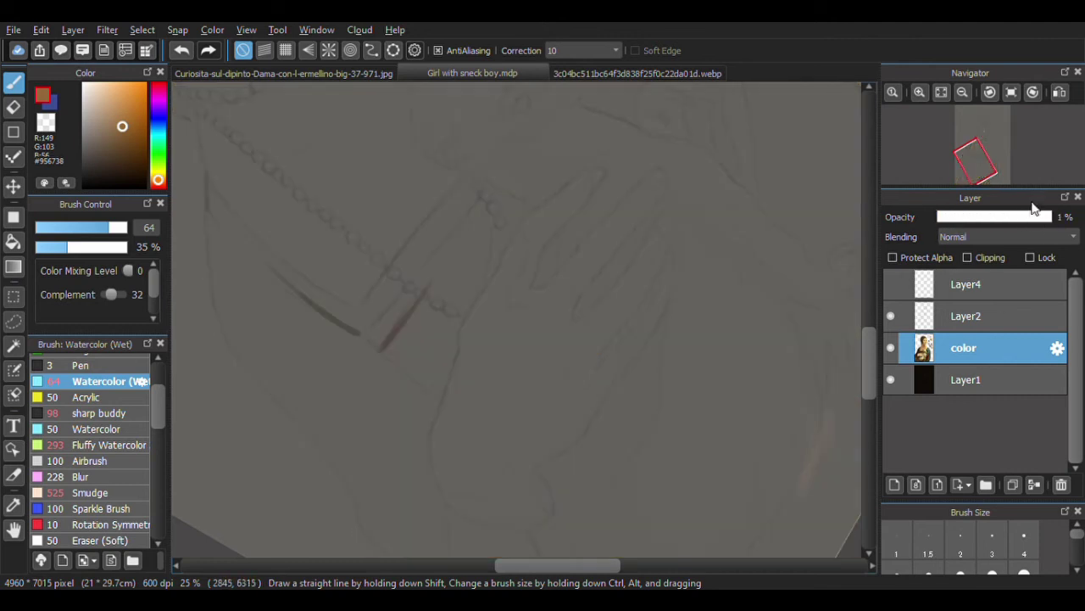
{"action": "left_click_drag", "start_coordinate": [1033, 212], "coordinate": [1055, 217]}
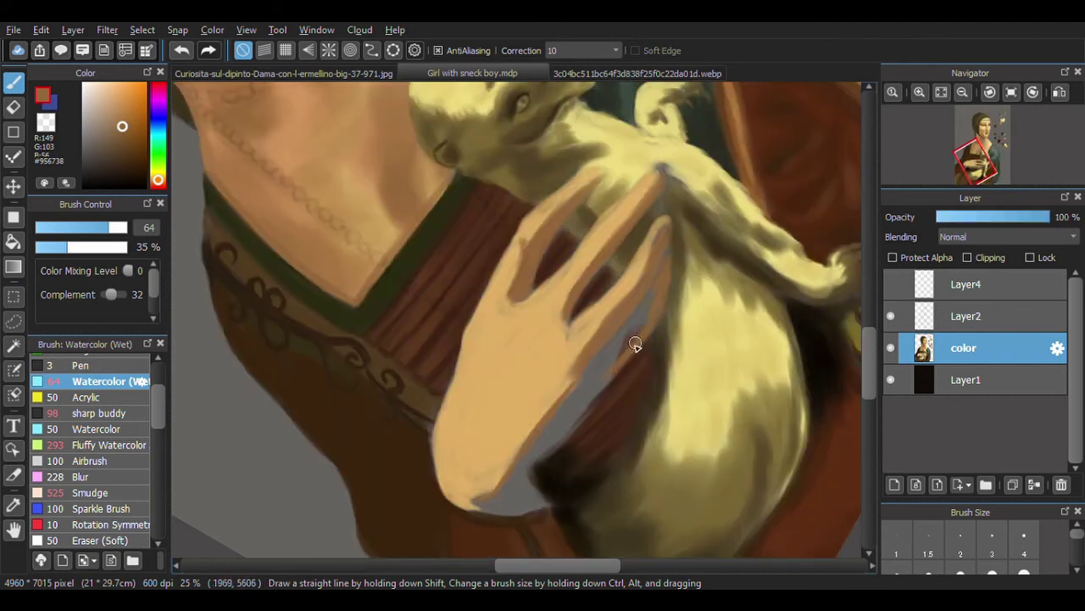
{"action": "left_click_drag", "start_coordinate": [971, 217], "coordinate": [956, 219]}
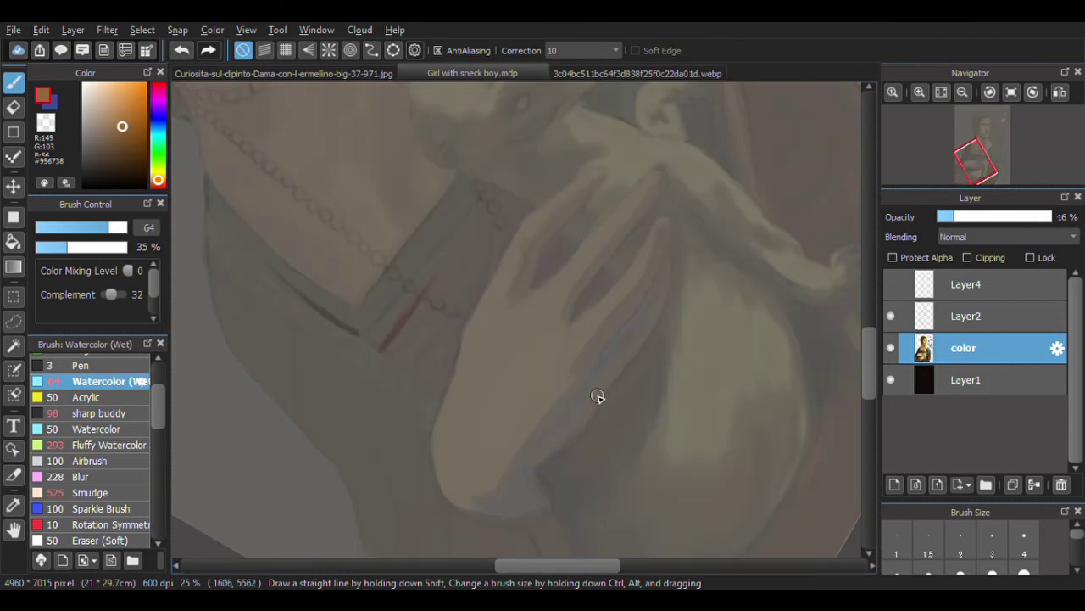
- Restore the color layer to full opacity, cover the palm's grey gaps, and shade the fingers
{"action": "left_click", "coordinate": [381, 76]}
{"action": "left_click", "coordinate": [445, 71]}
{"action": "key", "text": "ctrl+z"}
{"action": "mouse_move", "coordinate": [525, 318]}
{"action": "left_mouse_down"}
{"action": "mouse_move", "coordinate": [572, 395]}
{"action": "mouse_move", "coordinate": [586, 381]}
{"action": "mouse_move", "coordinate": [472, 504]}
{"action": "left_mouse_up"}
{"action": "left_click_drag", "start_coordinate": [518, 289], "coordinate": [523, 250]}
{"action": "mouse_move", "coordinate": [551, 207]}
{"action": "left_mouse_down"}
{"action": "mouse_move", "coordinate": [528, 283]}
{"action": "mouse_move", "coordinate": [521, 271]}
{"action": "left_mouse_up"}
- Rotate the view counter-clockwise and pick brown, tan and yellowish colours with a size-74 brush
{"action": "left_click", "coordinate": [1032, 91]}
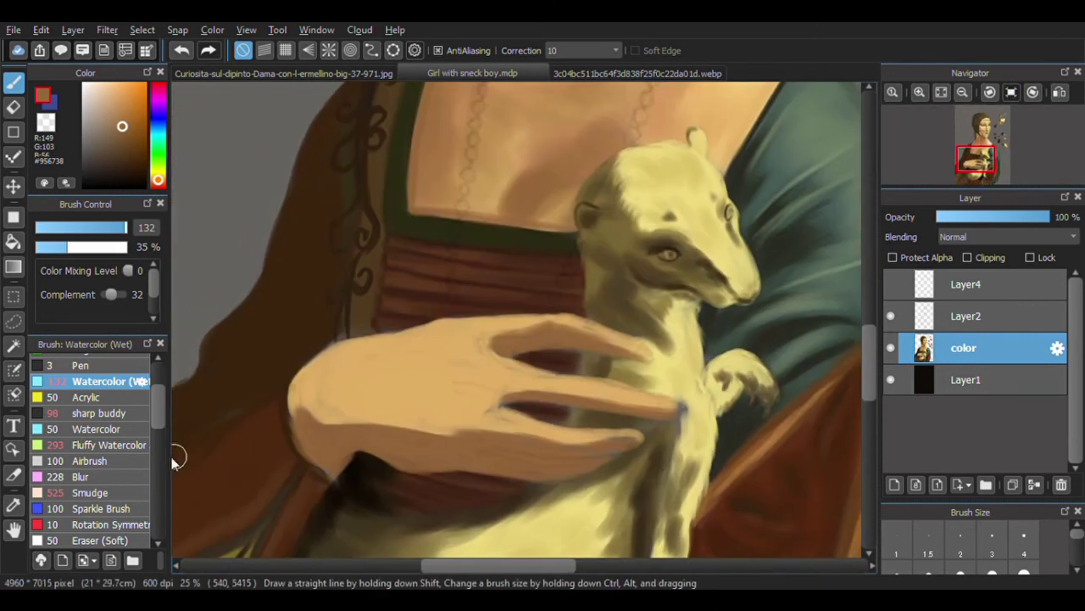
{"action": "left_click_drag", "start_coordinate": [181, 244], "coordinate": [466, 341]}
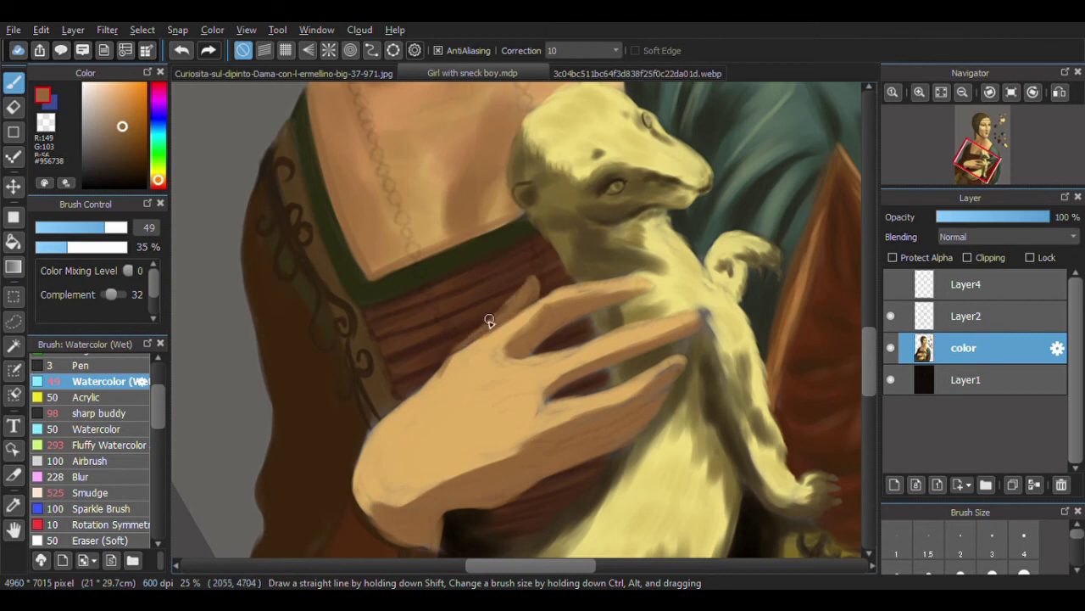
{"action": "left_click", "coordinate": [280, 377], "text": "alt"}
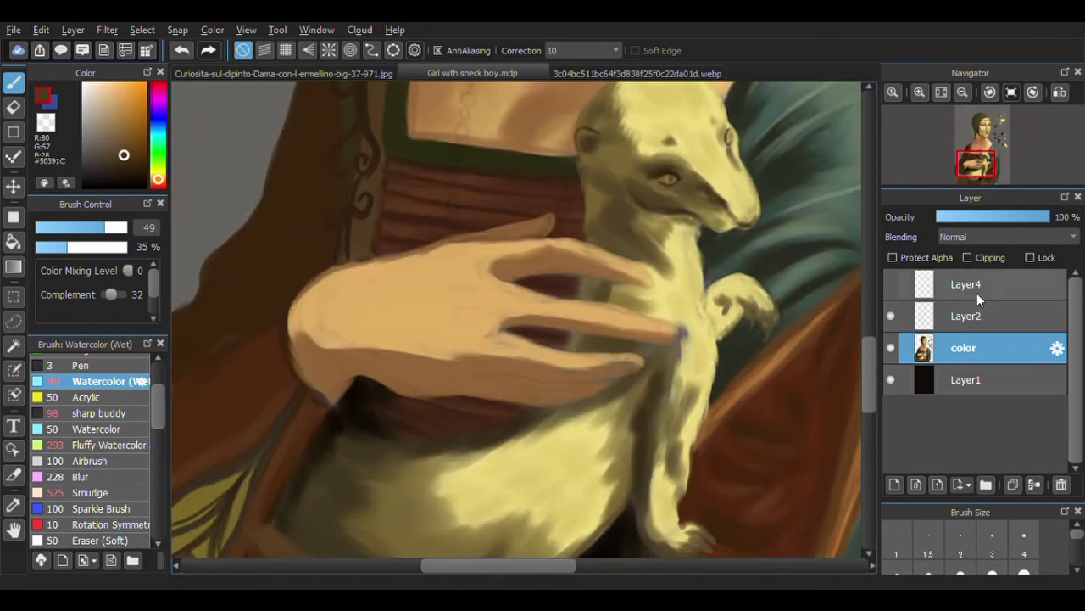
{"action": "left_click", "coordinate": [977, 315]}
{"action": "left_click", "coordinate": [975, 348]}
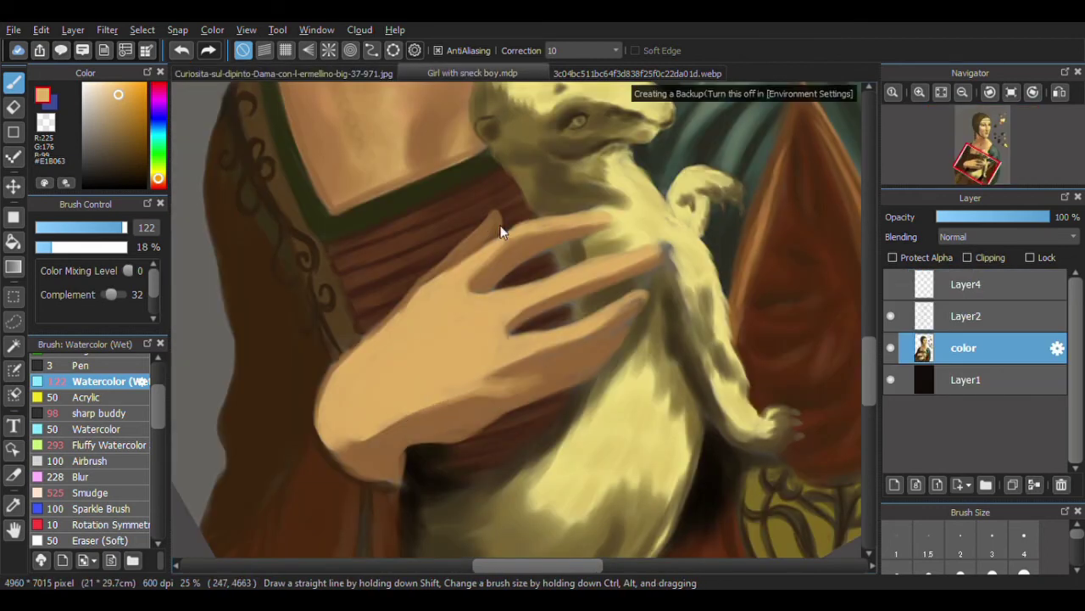
{"action": "left_click", "coordinate": [440, 356], "text": "alt"}
{"action": "key", "text": "bracketleft"}
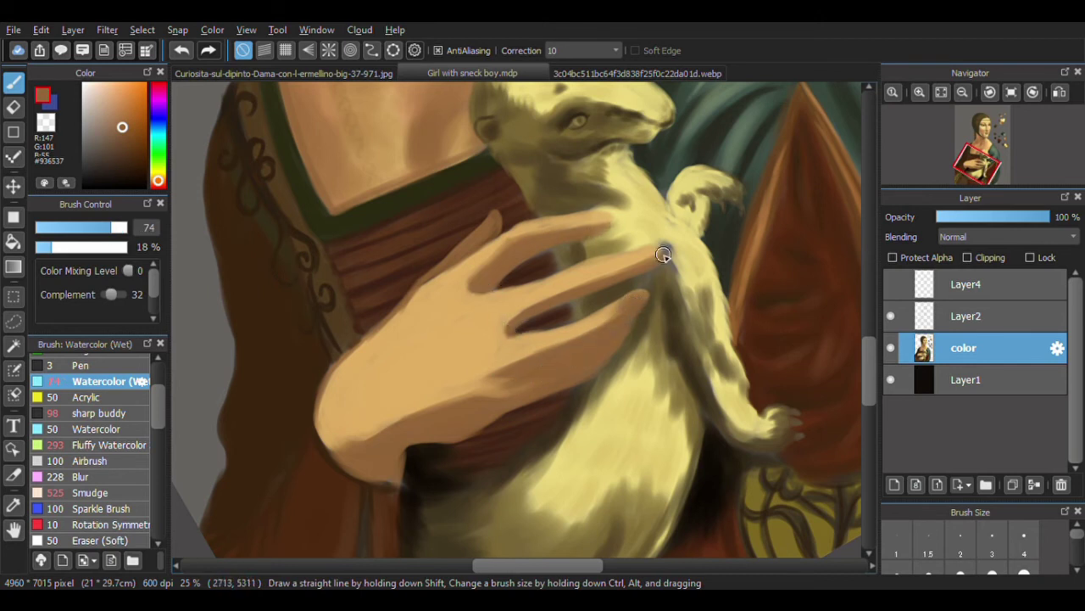
{"action": "left_click", "coordinate": [629, 251], "text": "alt"}
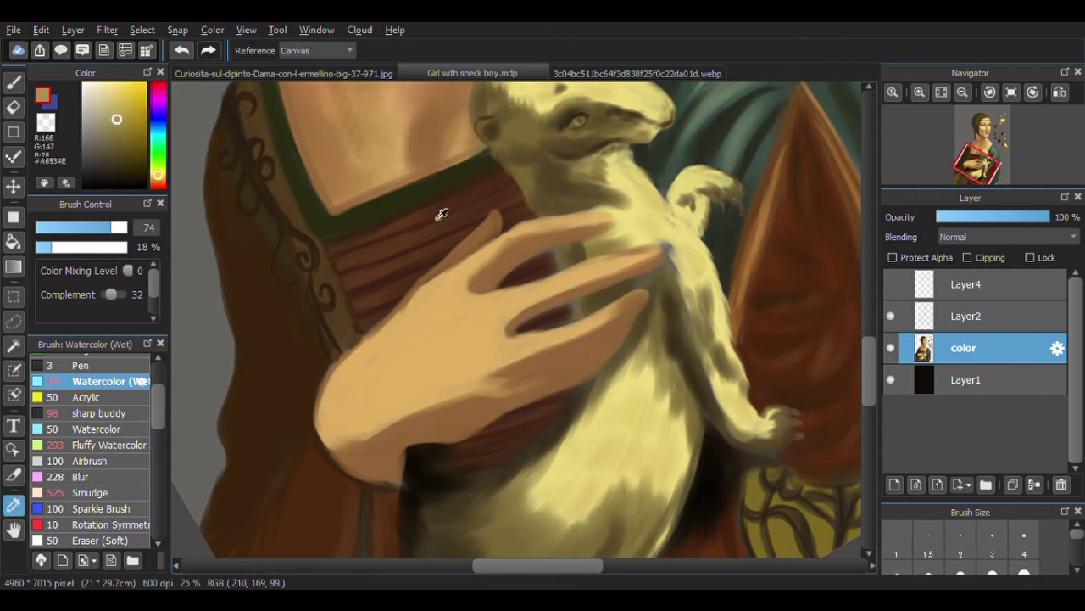
{"action": "scroll", "coordinate": [912, 99], "scroll_direction": "down", "scroll_amount": 5}
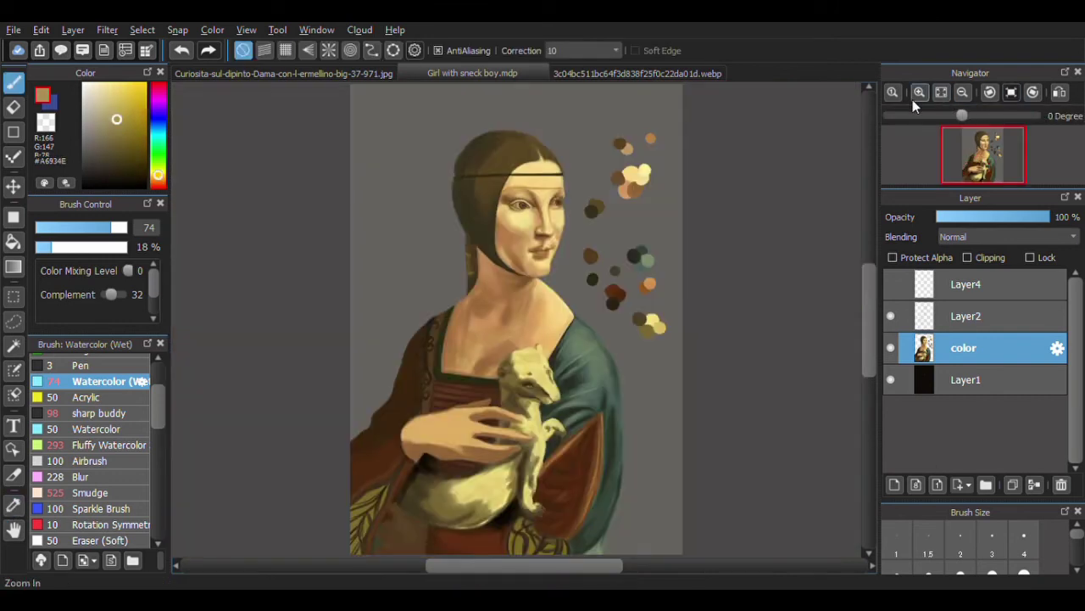
- Bring the hand back into view, check the reference, and pick a brown on the color layer
{"action": "scroll", "coordinate": [988, 149], "scroll_direction": "up", "scroll_amount": 5}
{"action": "left_click", "coordinate": [992, 151]}
{"action": "left_click_drag", "start_coordinate": [992, 151], "coordinate": [990, 174]}
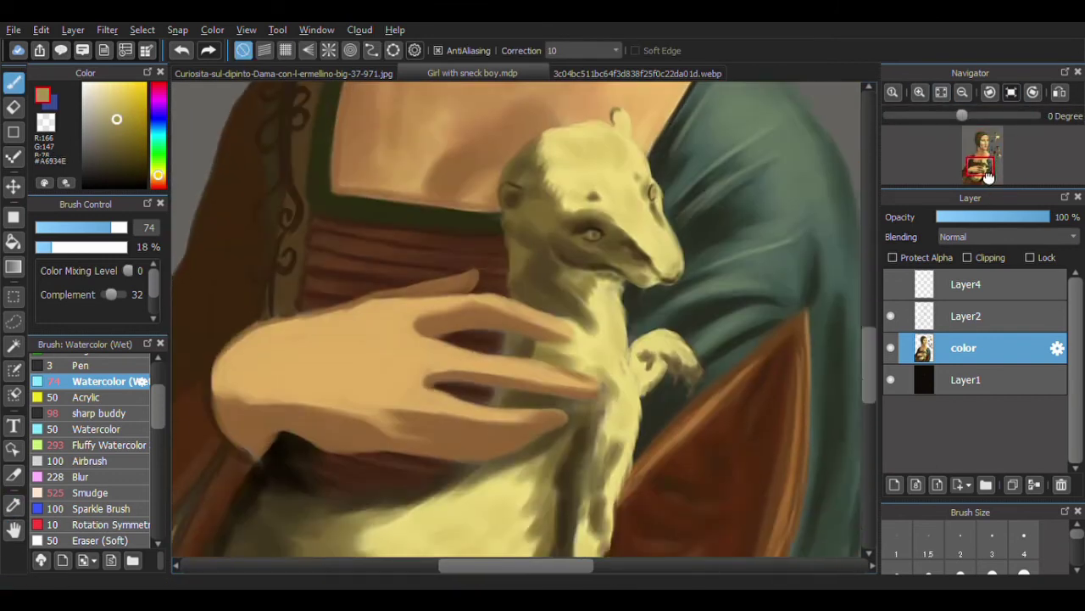
{"action": "left_click", "coordinate": [284, 73]}
{"action": "left_click", "coordinate": [441, 72]}
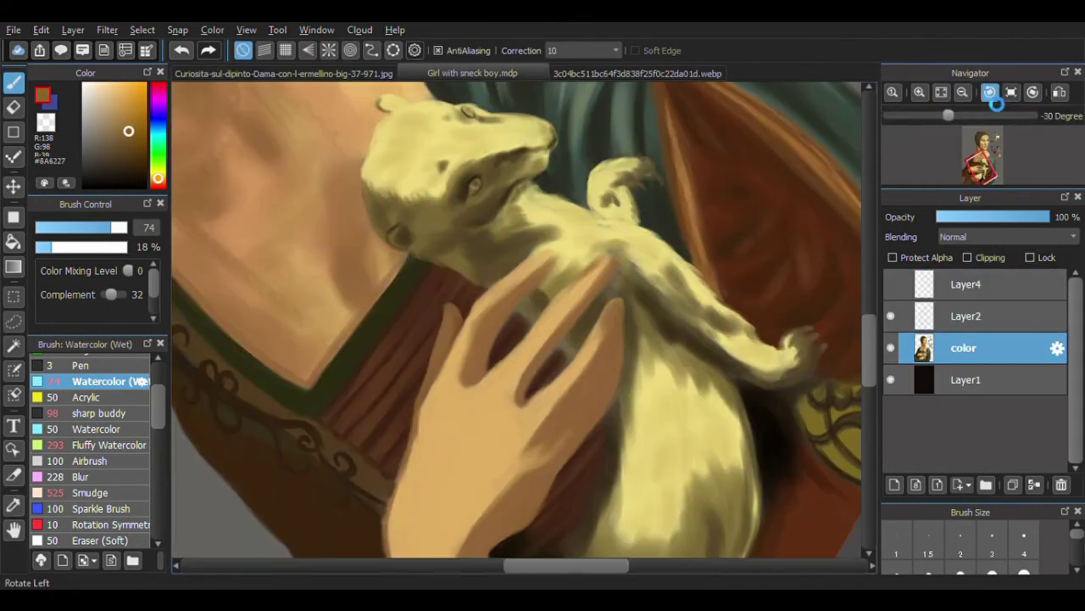
{"action": "left_click", "coordinate": [969, 316]}
{"action": "left_click", "coordinate": [963, 348]}
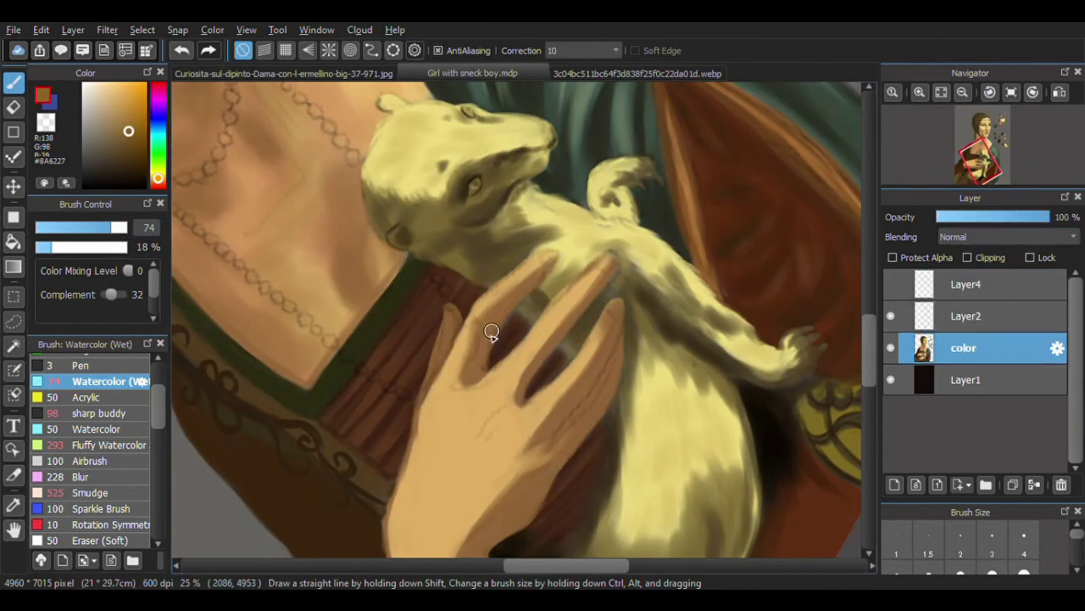
{"action": "left_click", "coordinate": [472, 324], "text": "alt"}
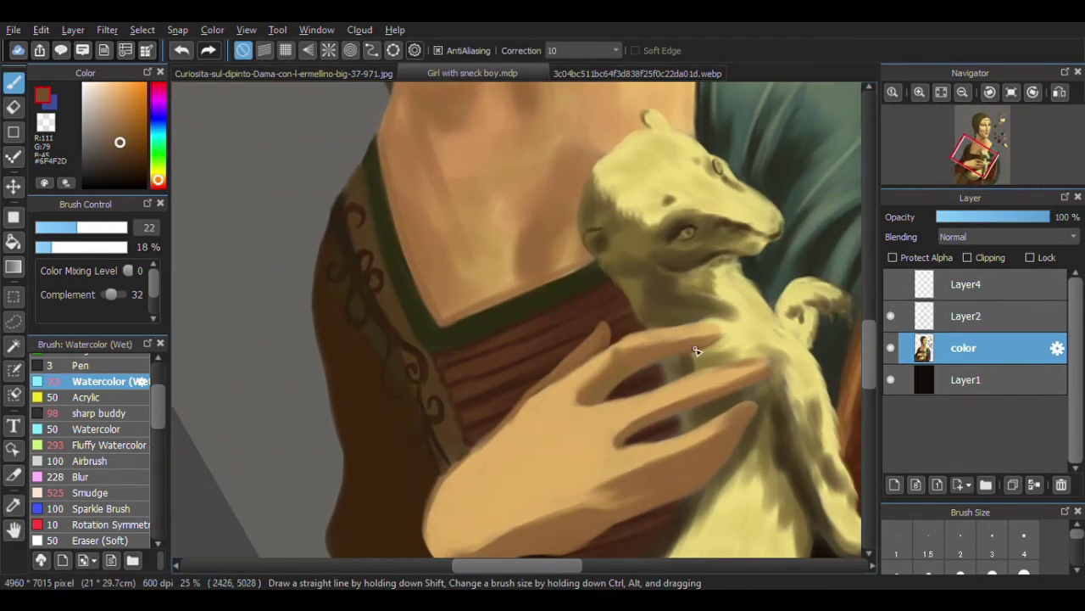
- Repaint the dark gaps between the fingers with a size-95 brush, then pick a darker brown
{"action": "key", "text": "bracketright"}
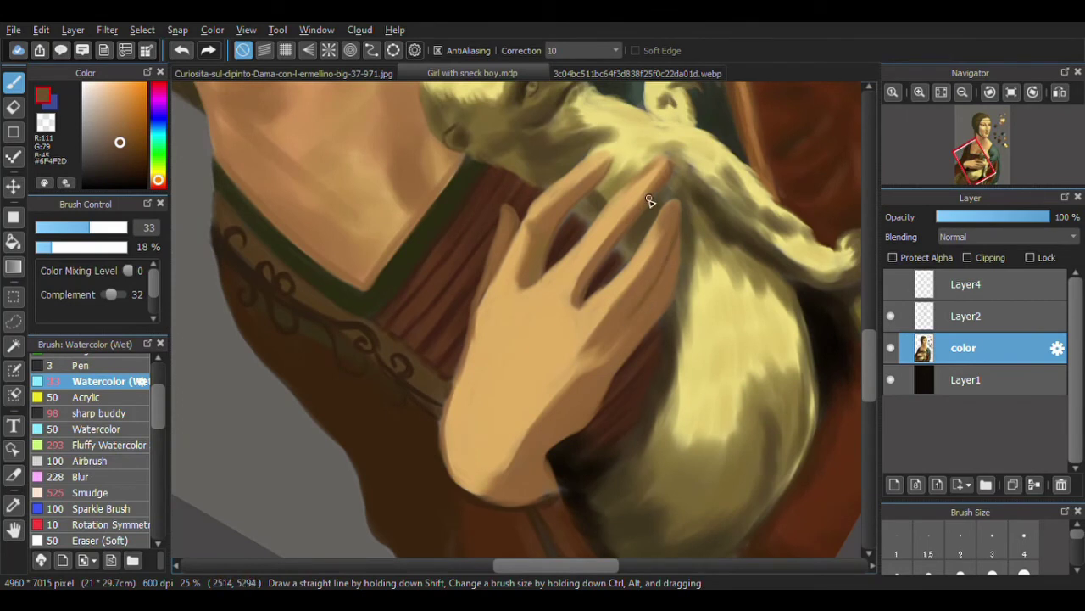
{"action": "left_click", "coordinate": [112, 228]}
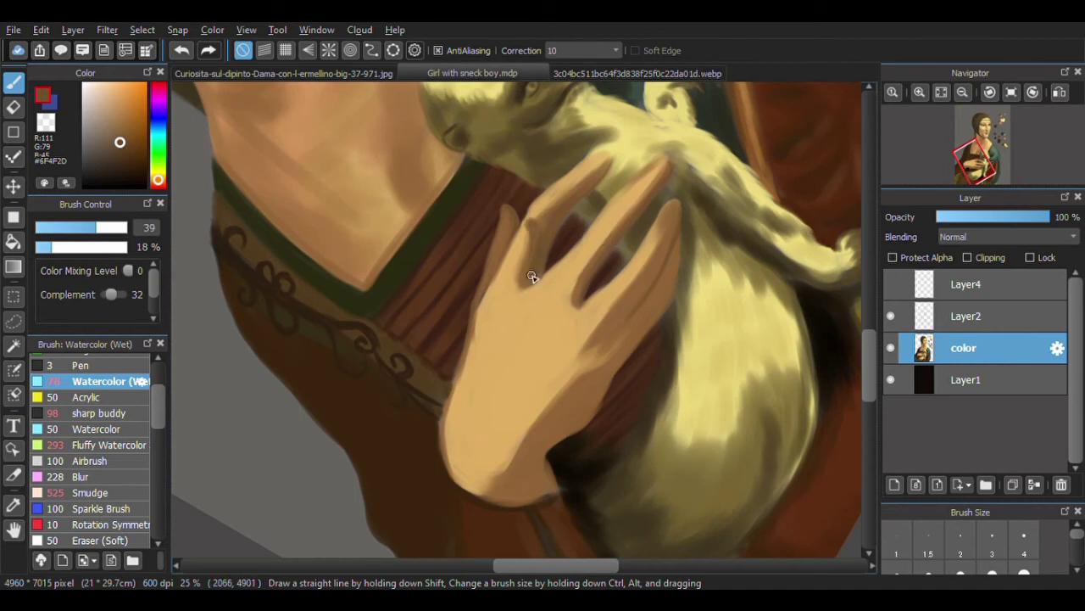
{"action": "left_click_drag", "start_coordinate": [589, 185], "coordinate": [562, 232]}
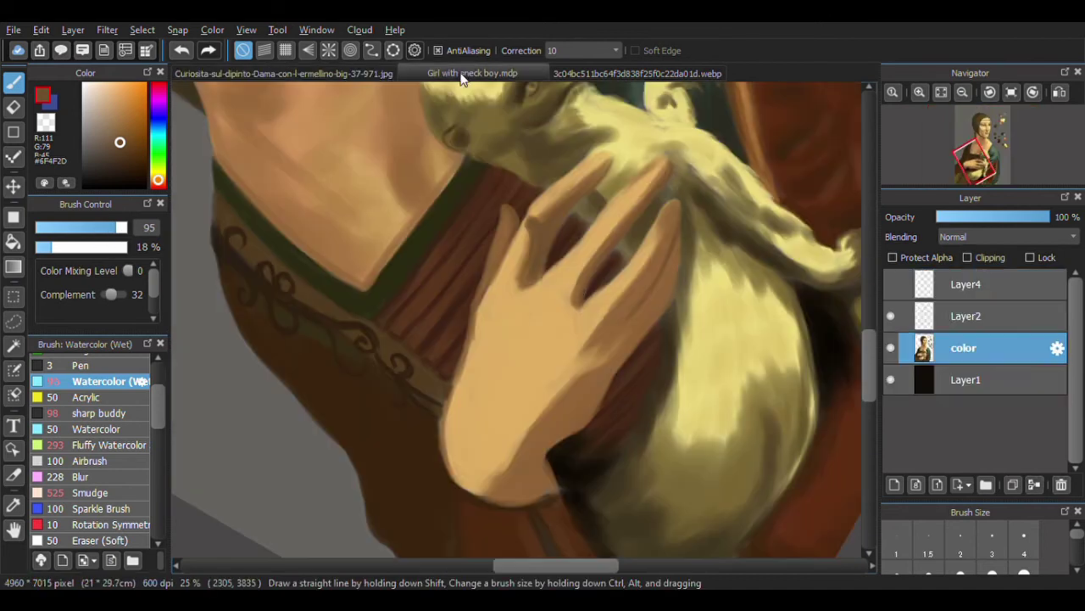
{"action": "left_click_drag", "start_coordinate": [585, 288], "coordinate": [599, 241]}
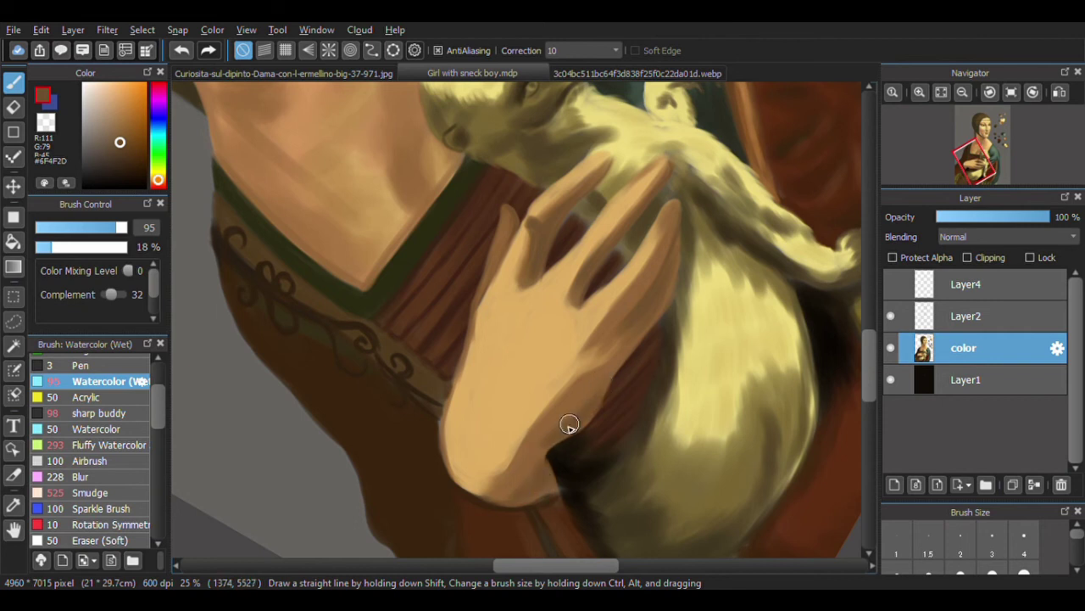
{"action": "left_click_drag", "start_coordinate": [117, 237], "coordinate": [108, 237]}
{"action": "left_click", "coordinate": [763, 193], "text": "alt"}
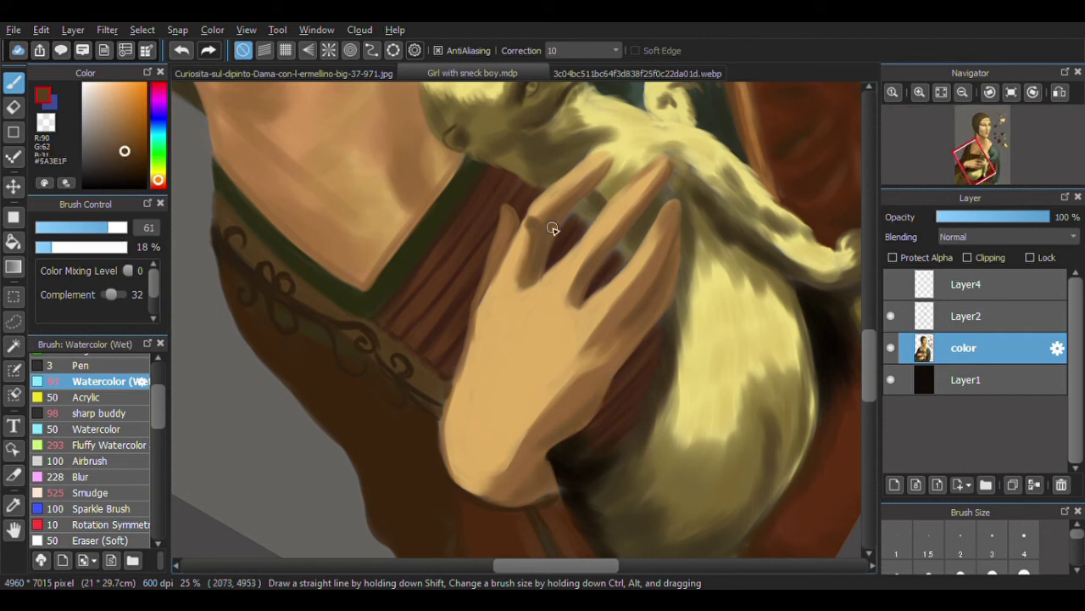
- Rotate the view about 30 degrees and paint short brown strokes along the hand's lower edge
{"action": "left_click_drag", "start_coordinate": [496, 252], "coordinate": [424, 242]}
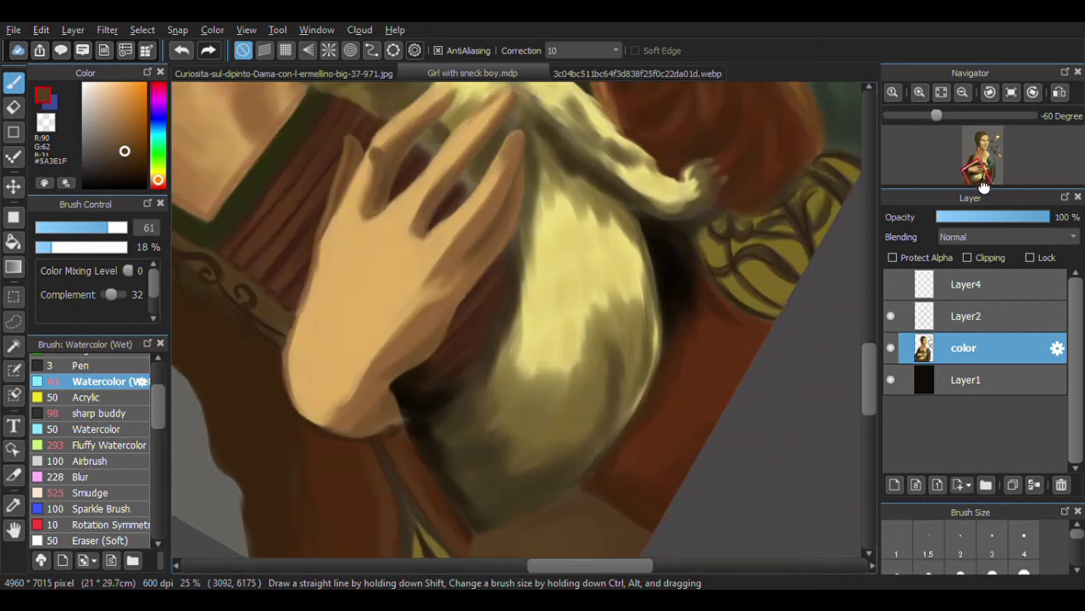
{"action": "left_click", "coordinate": [284, 74]}
{"action": "left_click", "coordinate": [473, 73]}
{"action": "left_click_drag", "start_coordinate": [373, 306], "coordinate": [382, 257]}
{"action": "left_click_drag", "start_coordinate": [397, 299], "coordinate": [388, 259]}
{"action": "left_click", "coordinate": [992, 93]}
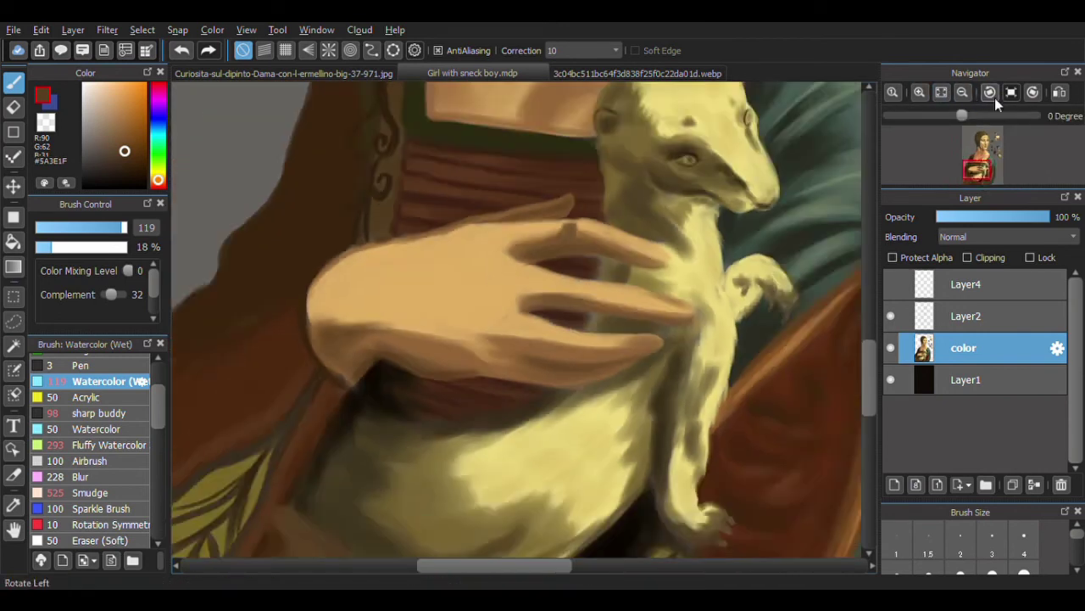
- Widen the hand's left edge with light tan using a size-44 brush
{"action": "left_click", "coordinate": [991, 93]}
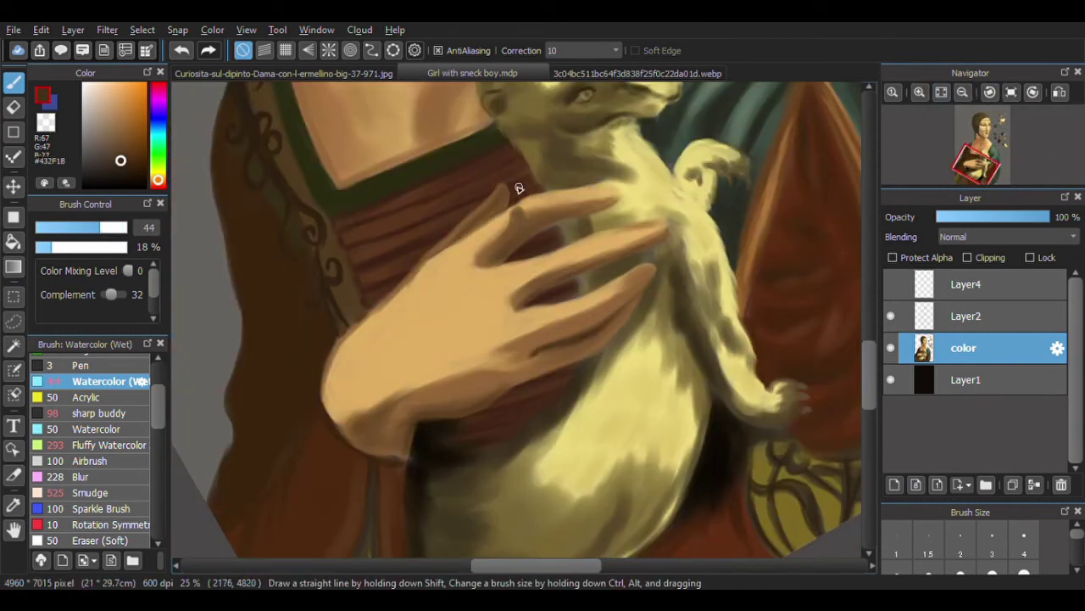
{"action": "left_click", "coordinate": [395, 291], "text": "alt"}
{"action": "left_click_drag", "start_coordinate": [348, 331], "coordinate": [326, 407]}
{"action": "left_click", "coordinate": [284, 73]}
{"action": "left_click", "coordinate": [472, 73]}
- Sample brown and pale yellow from the painting and rotate the view, brush at size 28
{"action": "left_click", "coordinate": [530, 148], "text": "alt"}
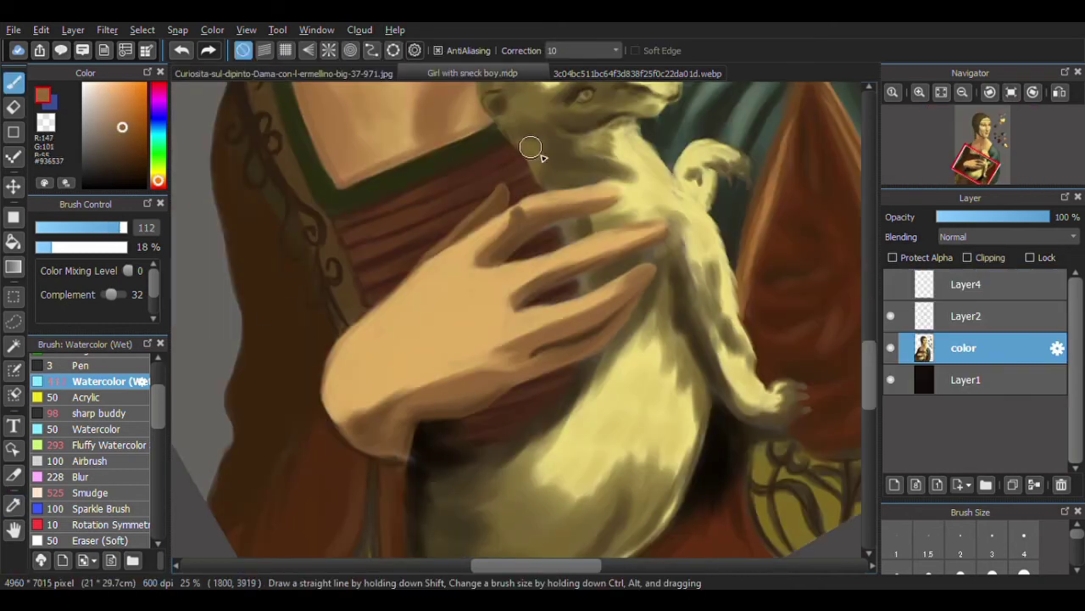
{"action": "left_click", "coordinate": [564, 372], "text": "alt"}
{"action": "left_click", "coordinate": [634, 272], "text": "alt"}
{"action": "scroll", "coordinate": [538, 166], "scroll_direction": "up", "scroll_amount": 5}
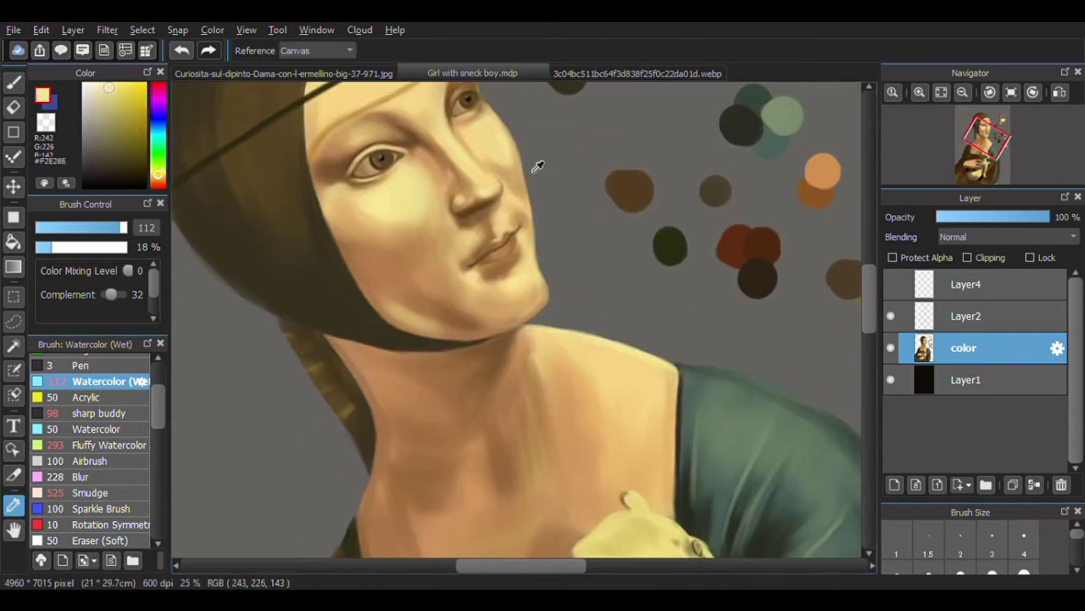
{"action": "scroll", "coordinate": [538, 166], "scroll_direction": "down", "scroll_amount": 3}
{"action": "scroll", "coordinate": [441, 229], "scroll_direction": "down", "scroll_amount": 2}
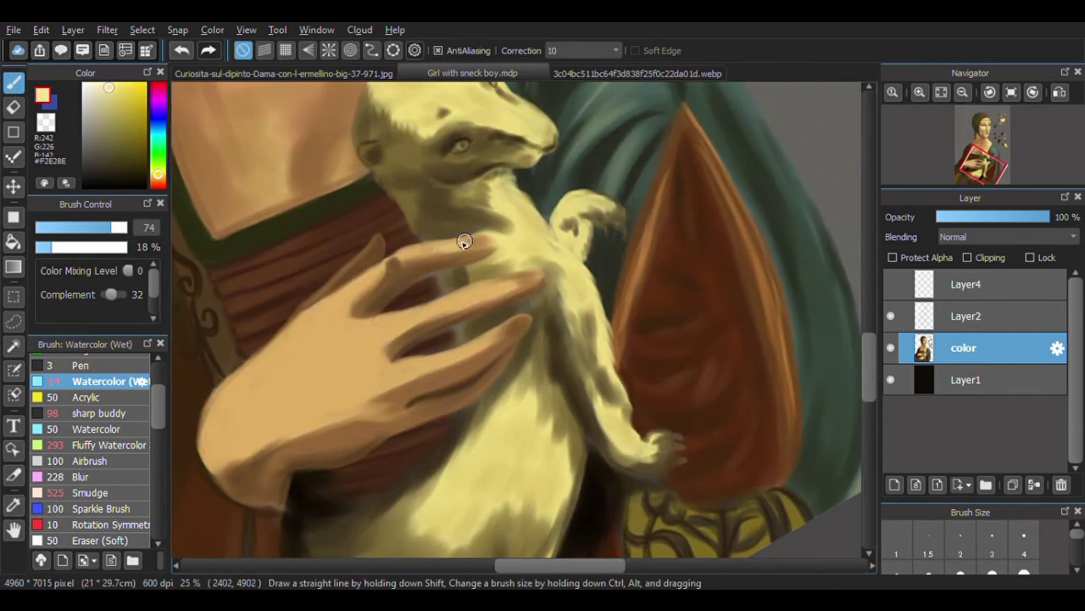
{"action": "left_click_drag", "start_coordinate": [392, 263], "coordinate": [484, 310]}
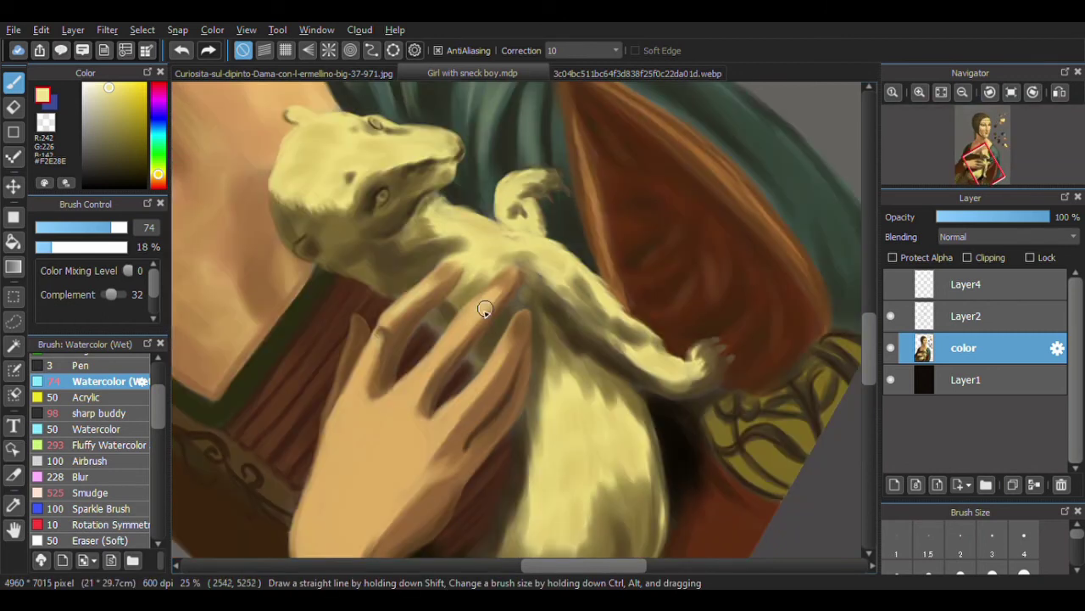
{"action": "left_click_drag", "start_coordinate": [443, 412], "coordinate": [348, 323]}
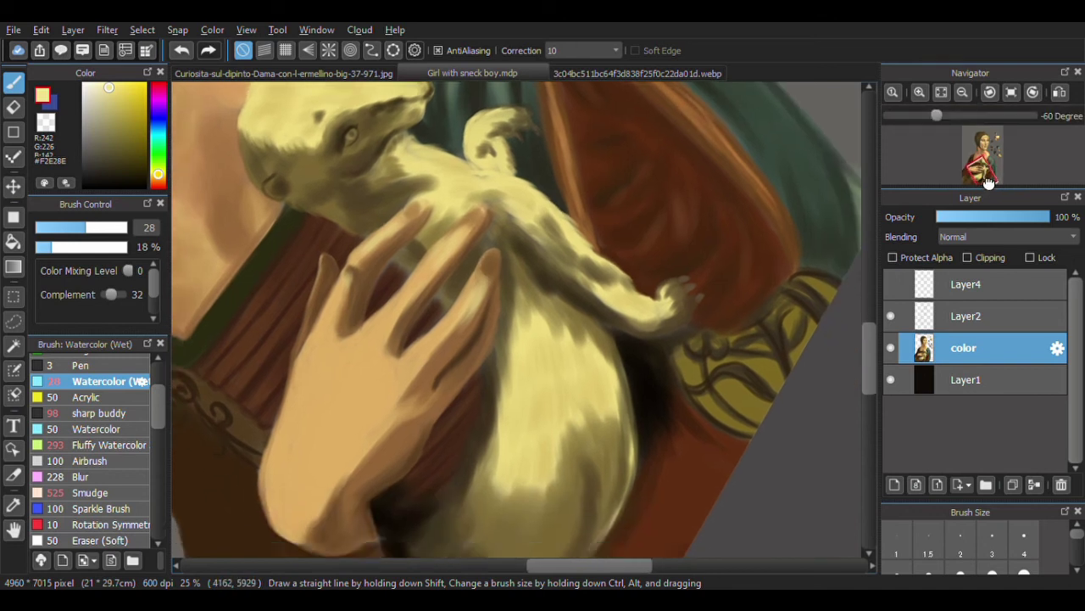
- Paint dark and warm brown shadows between the fingers and on the palm at brush size 43
{"action": "left_click_drag", "start_coordinate": [491, 430], "coordinate": [453, 388]}
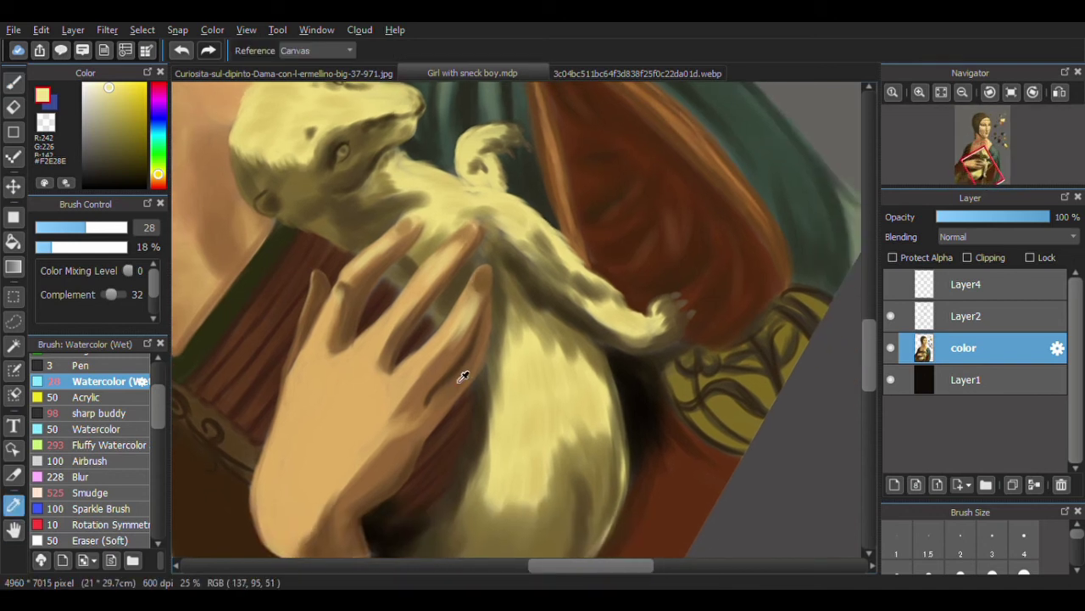
{"action": "left_click", "coordinate": [453, 388], "text": "alt"}
{"action": "left_click_drag", "start_coordinate": [85, 228], "coordinate": [100, 227]}
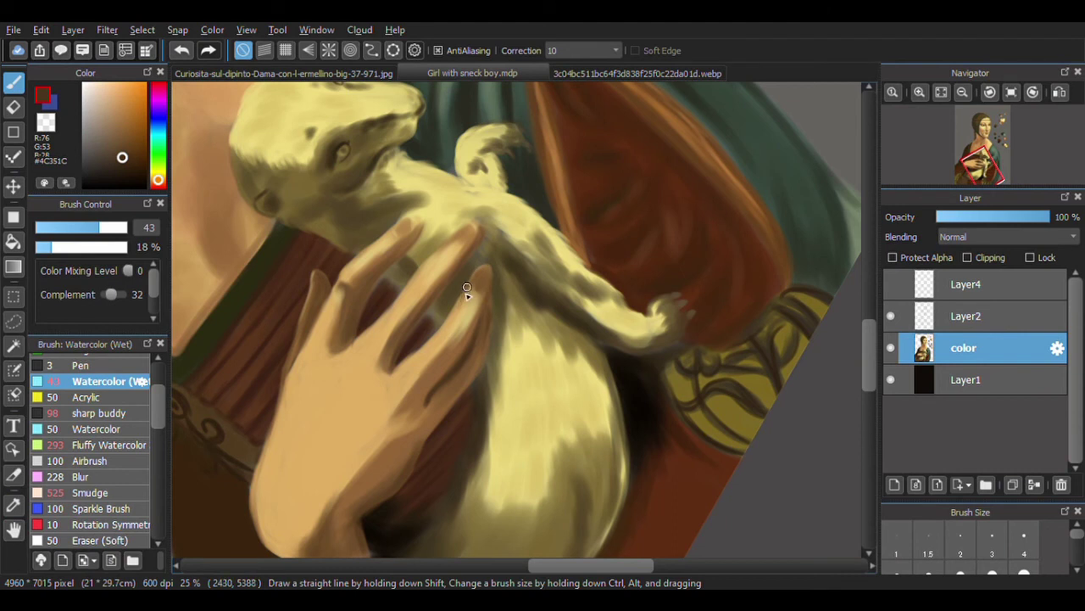
{"action": "left_click_drag", "start_coordinate": [378, 322], "coordinate": [422, 267]}
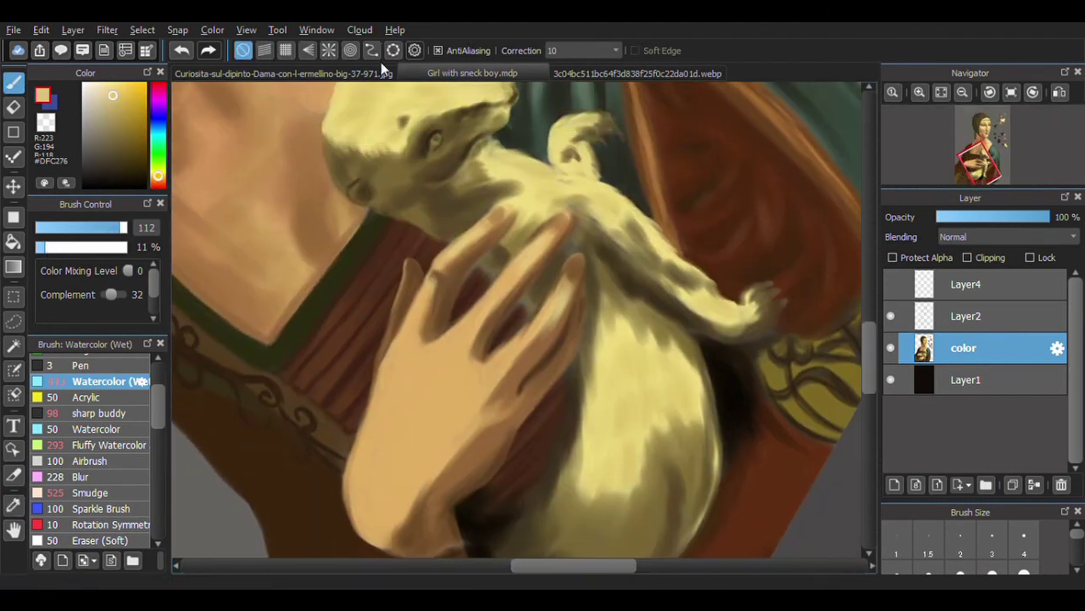
{"action": "key", "text": "alt"}
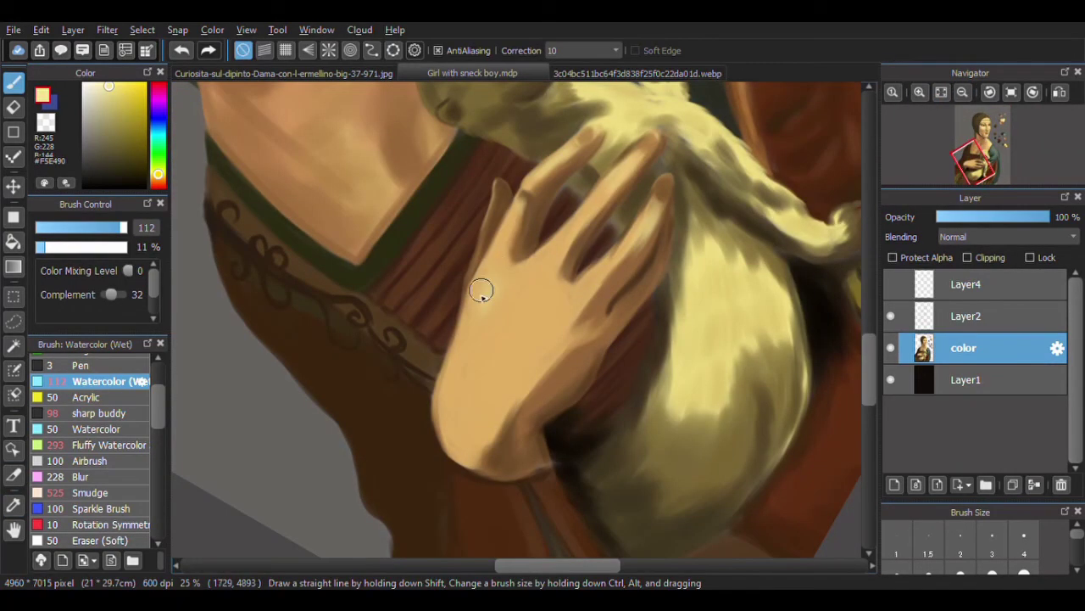
{"action": "left_click", "coordinate": [501, 293], "text": "alt"}
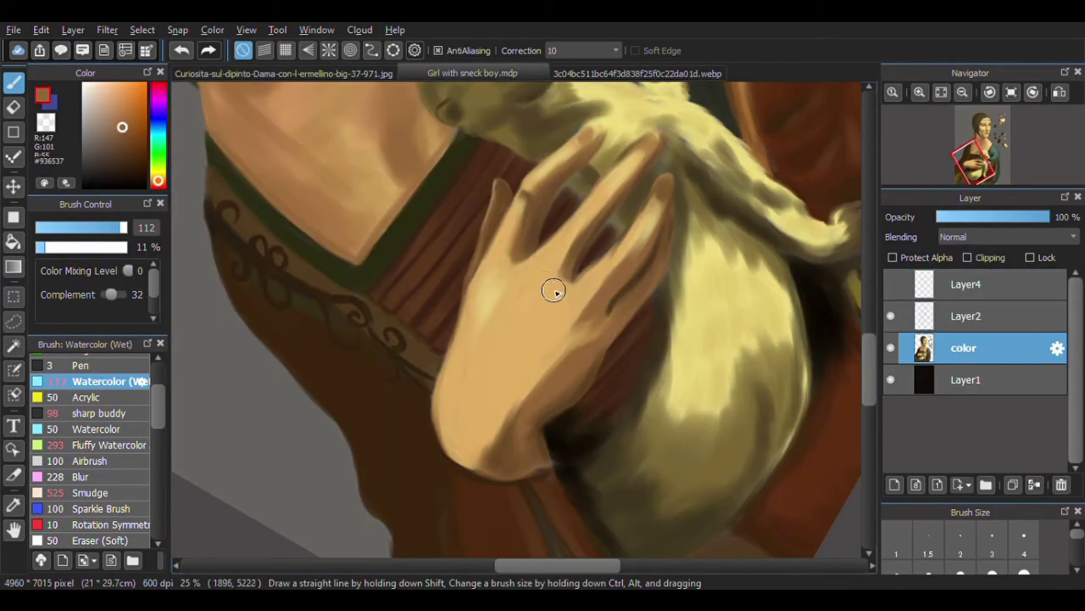
{"action": "mouse_move", "coordinate": [554, 291]}
{"action": "left_mouse_down"}
{"action": "mouse_move", "coordinate": [542, 257]}
{"action": "mouse_move", "coordinate": [552, 290]}
{"action": "mouse_move", "coordinate": [597, 311]}
{"action": "mouse_move", "coordinate": [560, 335]}
{"action": "left_mouse_up"}
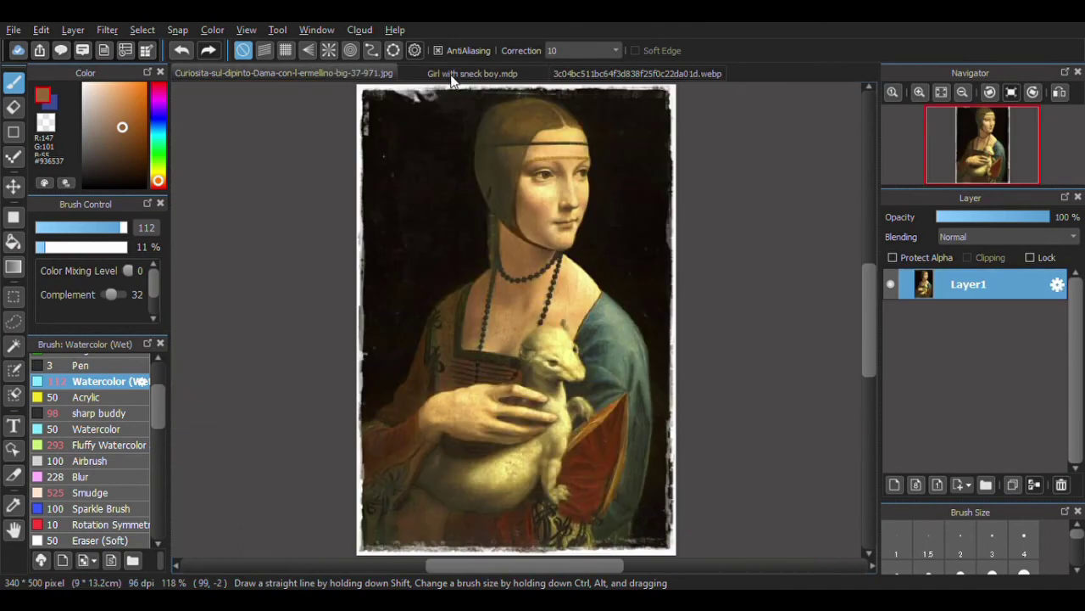
- Sample tan, orange-brown and light pink fingertip tones at brush size 37, then fit the whole painting
{"action": "left_click", "coordinate": [458, 74]}
{"action": "left_click", "coordinate": [449, 269], "text": "alt"}
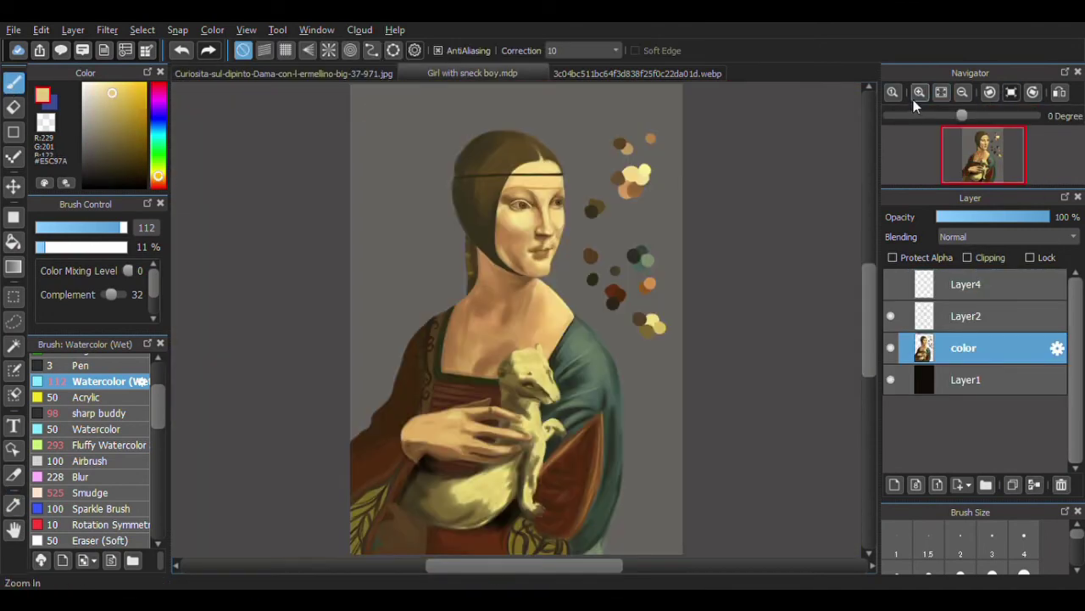
{"action": "left_click", "coordinate": [920, 92]}
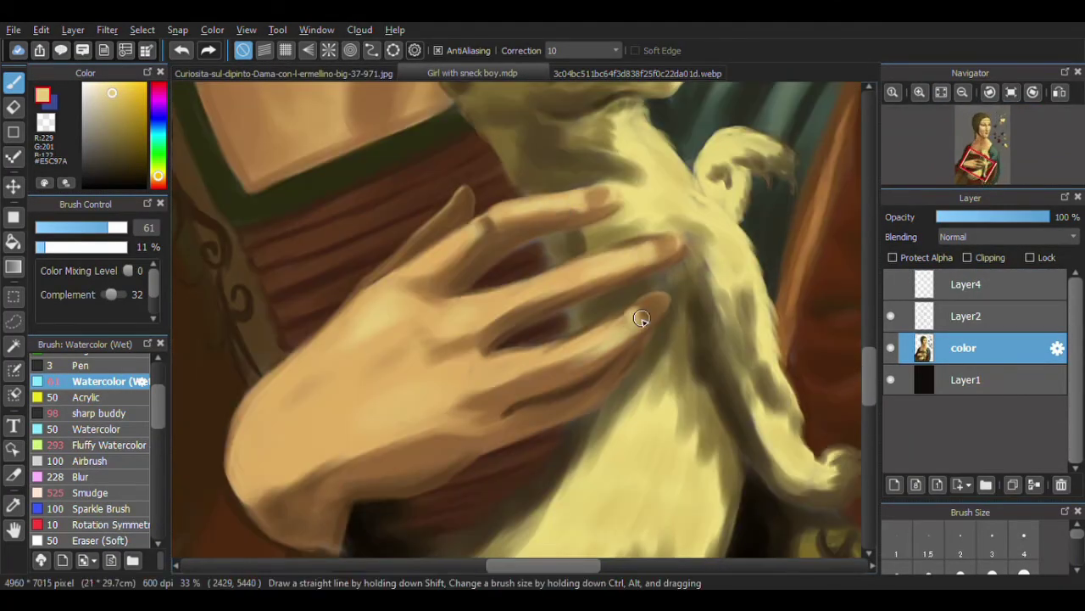
{"action": "left_click", "coordinate": [632, 245], "text": "alt"}
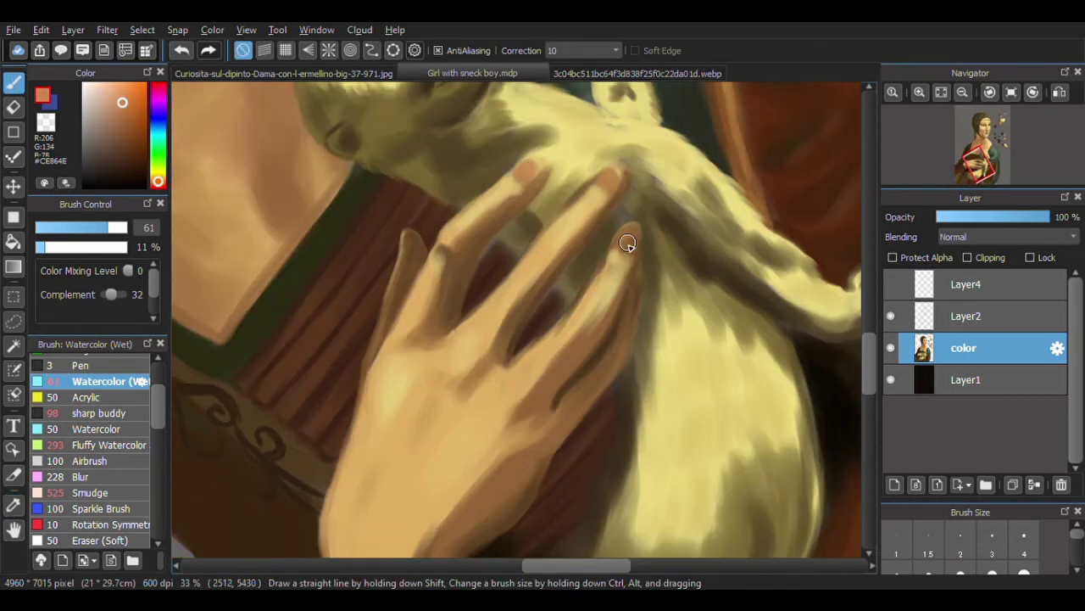
{"action": "left_click_drag", "start_coordinate": [648, 145], "coordinate": [522, 157]}
{"action": "left_click", "coordinate": [522, 156], "text": "alt"}
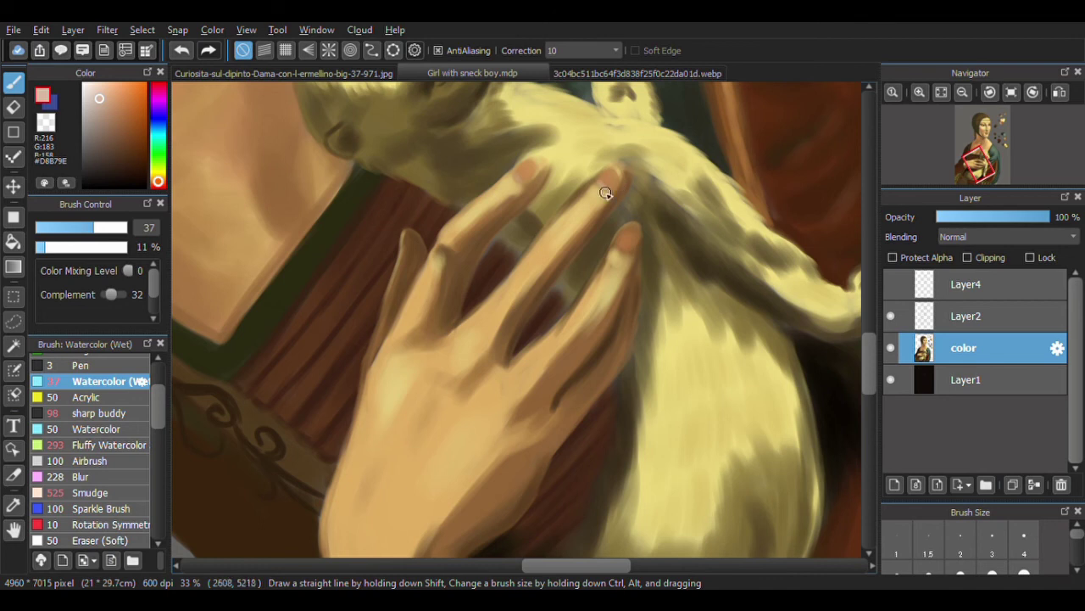
{"action": "key", "text": "ctrl+0"}
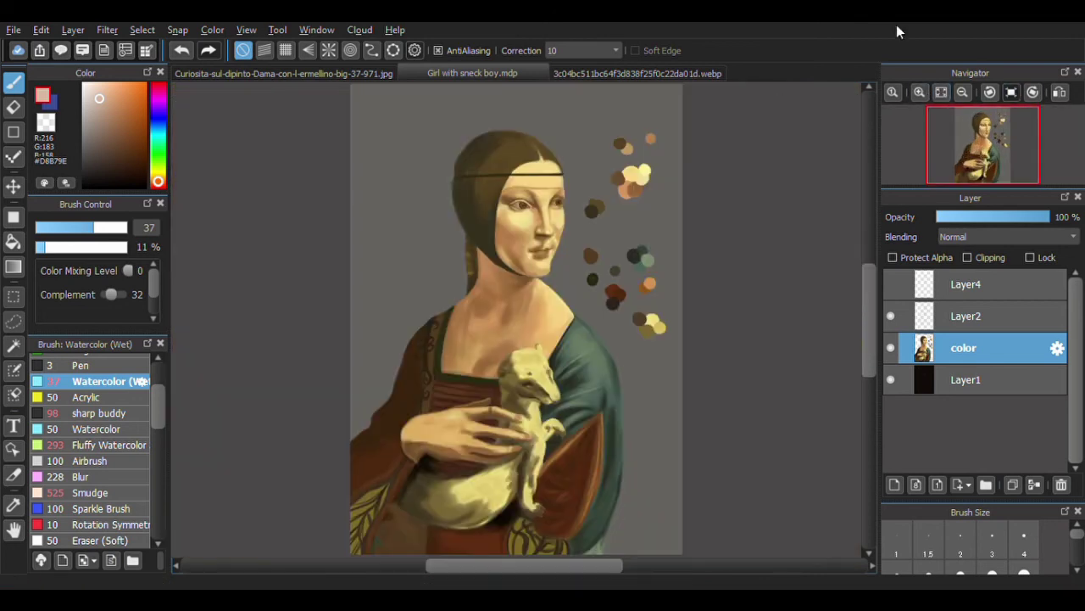
- Show the near-black Layer1 background, return to the color layer and sample a dark brown brush (39, 42%)
{"action": "left_click", "coordinate": [966, 379]}
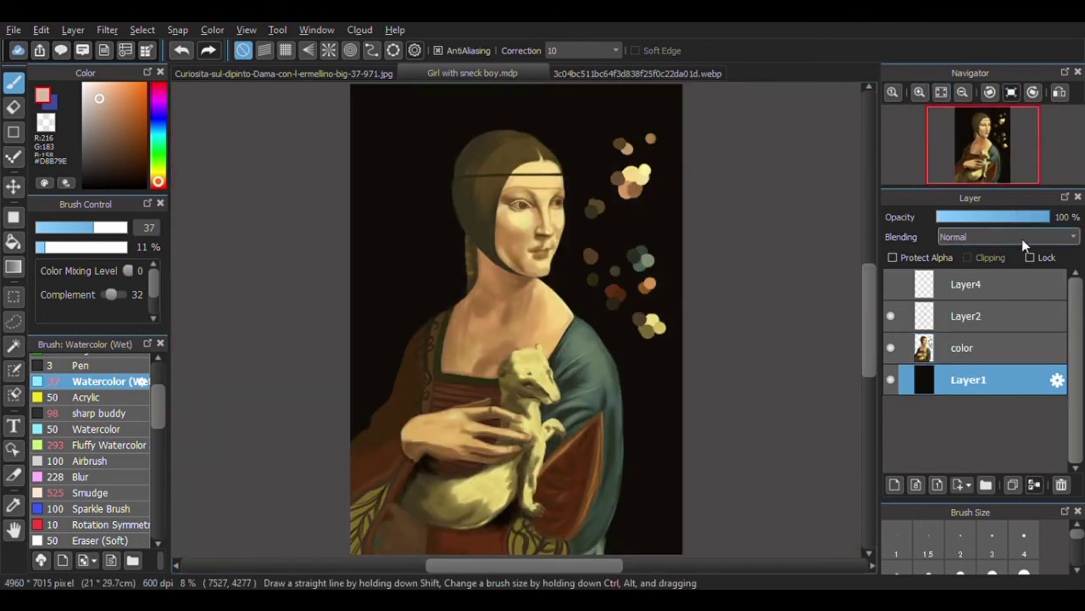
{"action": "scroll", "coordinate": [295, 366], "scroll_direction": "up", "scroll_amount": 4}
{"action": "left_click", "coordinate": [458, 382], "text": "alt"}
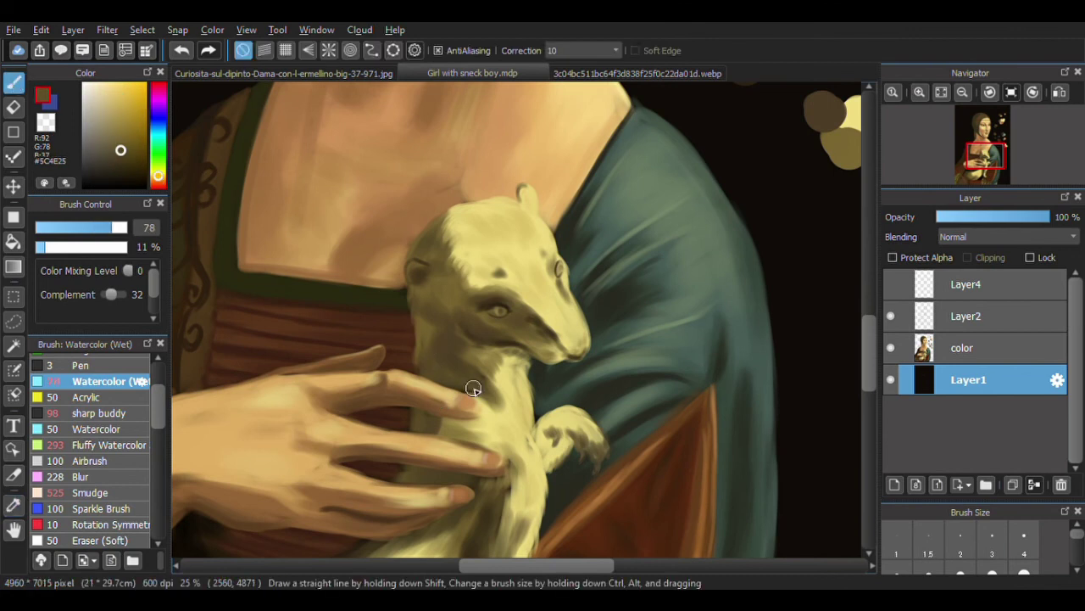
{"action": "left_click", "coordinate": [474, 385], "text": "ctrl"}
{"action": "left_click_drag", "start_coordinate": [503, 515], "coordinate": [580, 332]}
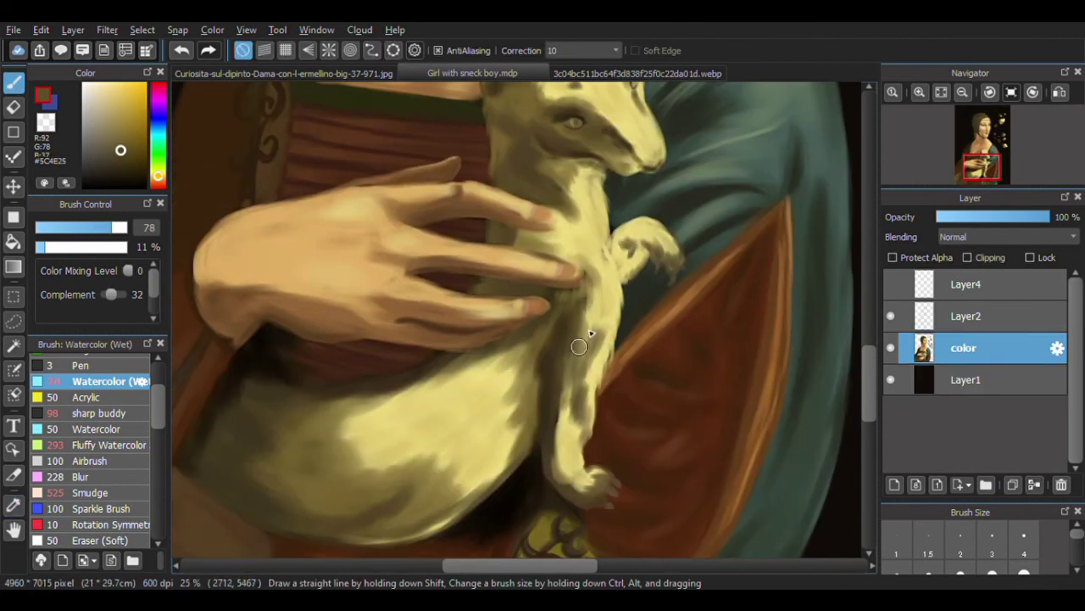
{"action": "left_click", "coordinate": [941, 92]}
{"action": "left_click", "coordinate": [920, 92]}
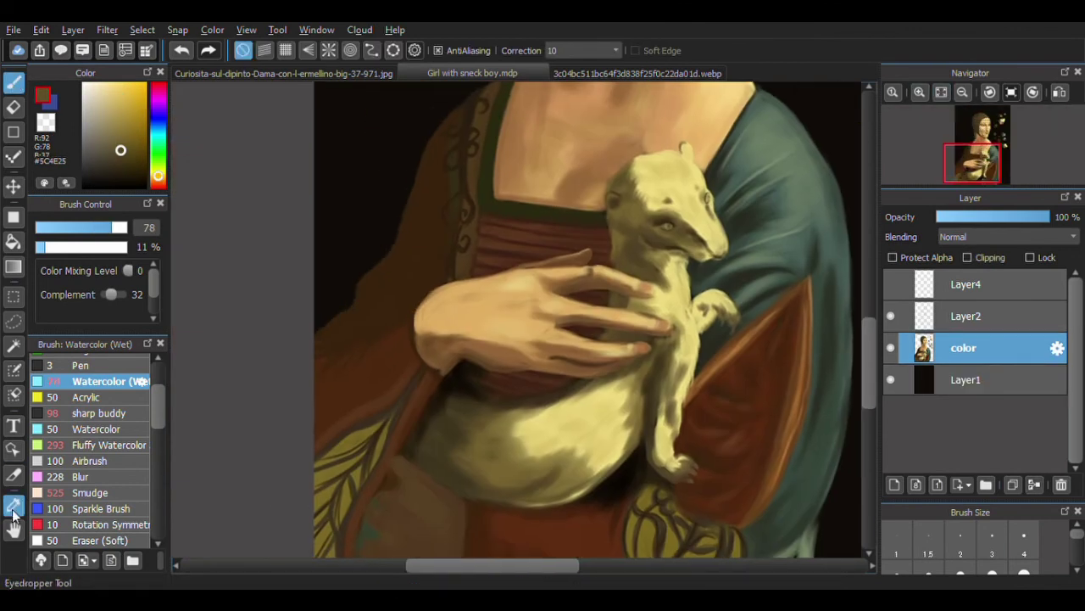
{"action": "left_click", "coordinate": [412, 345], "text": "alt"}
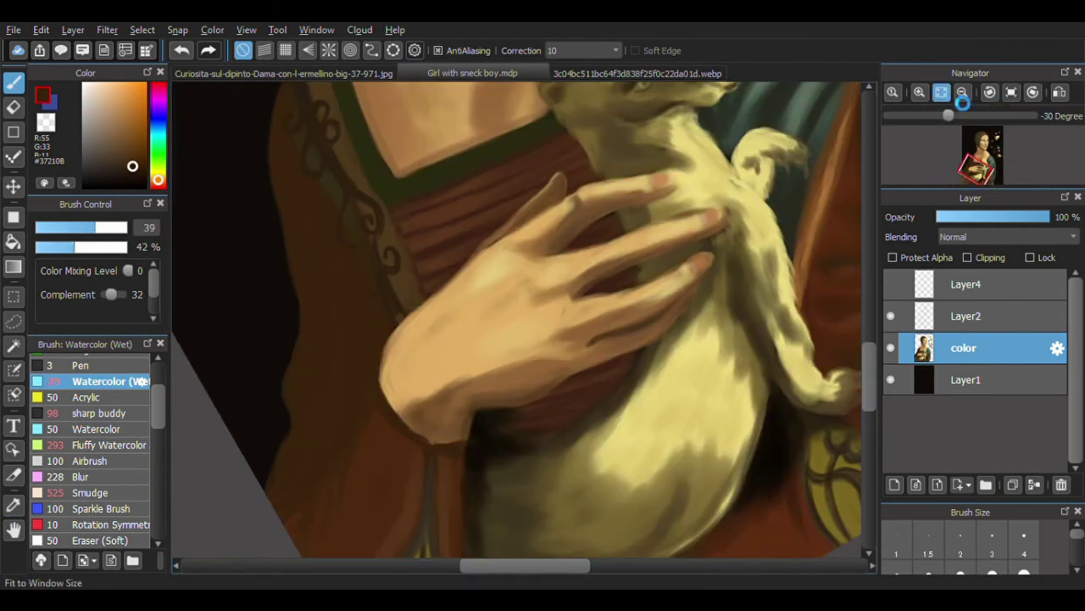
{"action": "left_click_drag", "start_coordinate": [983, 149], "coordinate": [992, 161]}
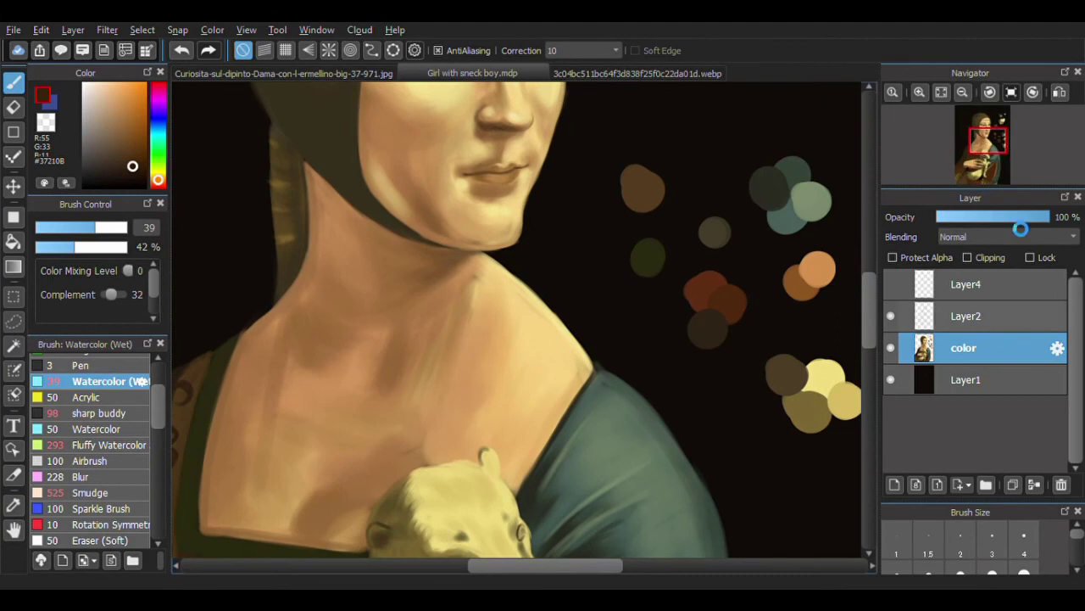
- Sample a dark bead colour, dab trial beads on the sketch layer, then undo them
{"action": "left_click", "coordinate": [967, 316]}
{"action": "key", "text": "i"}
{"action": "left_click", "coordinate": [548, 308]}
{"action": "key", "text": "b"}
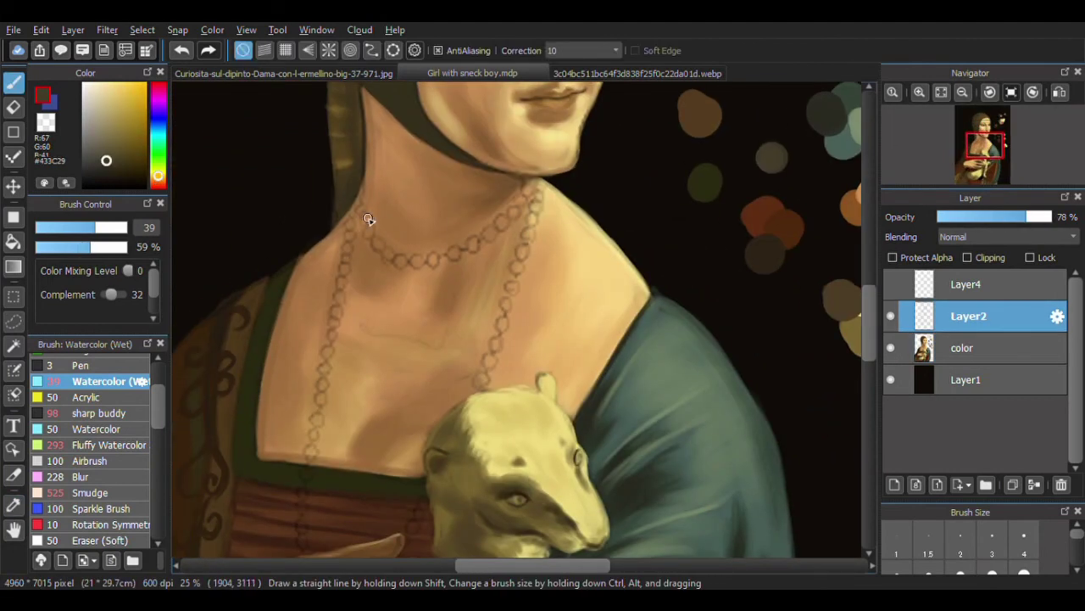
{"action": "left_click", "coordinate": [453, 254]}
{"action": "left_click", "coordinate": [474, 246]}
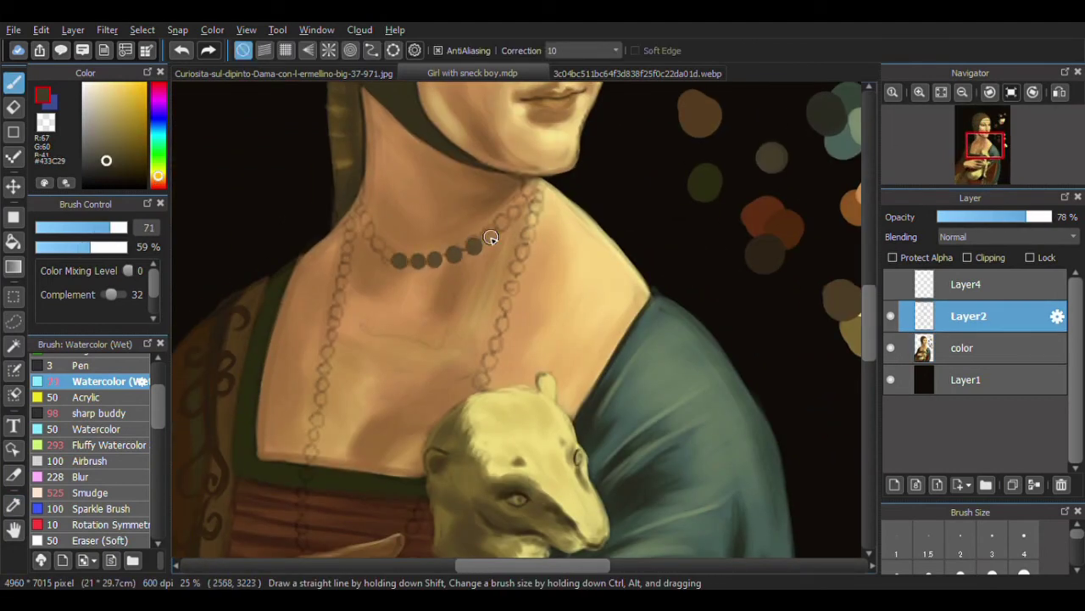
{"action": "left_click", "coordinate": [502, 225]}
{"action": "left_click", "coordinate": [365, 231]}
{"action": "left_click", "coordinate": [360, 218]}
{"action": "key", "text": "ctrl+z"}
{"action": "key", "text": "ctrl+z"}
{"action": "key", "text": "ctrl+z"}
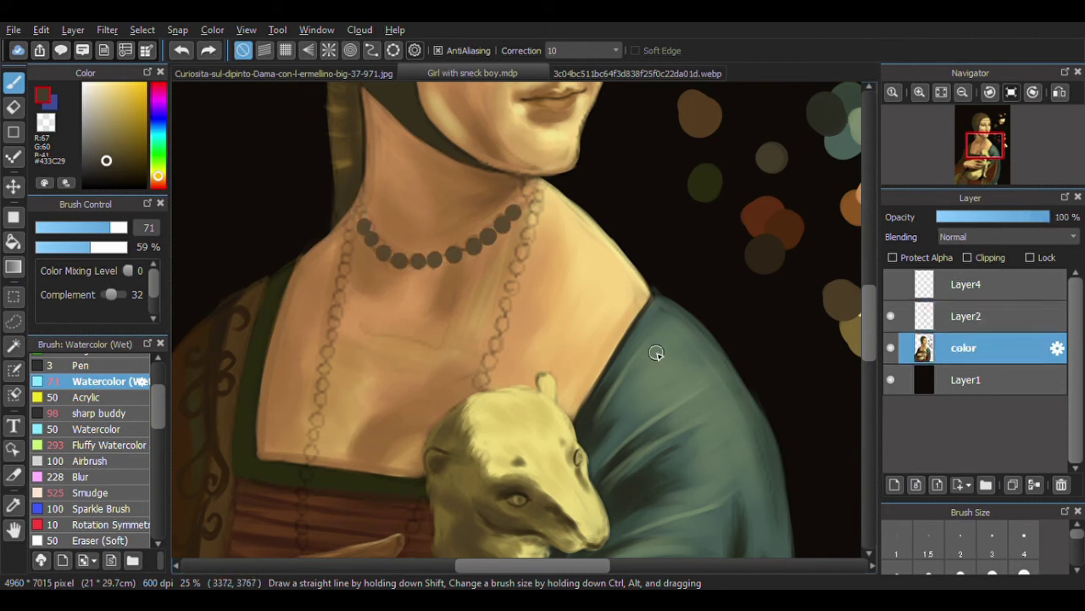
{"action": "key", "text": "ctrl+z"}
{"action": "key", "text": "ctrl+z"}
{"action": "key", "text": "ctrl+z"}
{"action": "key", "text": "ctrl+z"}
{"action": "key", "text": "ctrl+z"}
- Paint dark beads along the front of the necklace and down its right strand
{"action": "left_click", "coordinate": [453, 253]}
{"action": "left_click", "coordinate": [490, 234]}
{"action": "left_click", "coordinate": [512, 211]}
{"action": "left_click", "coordinate": [528, 185]}
{"action": "left_click", "coordinate": [399, 257]}
{"action": "left_click", "coordinate": [376, 236]}
{"action": "left_click", "coordinate": [360, 211]}
{"action": "left_click", "coordinate": [537, 183]}
{"action": "left_click", "coordinate": [534, 197]}
{"action": "left_click", "coordinate": [527, 224]}
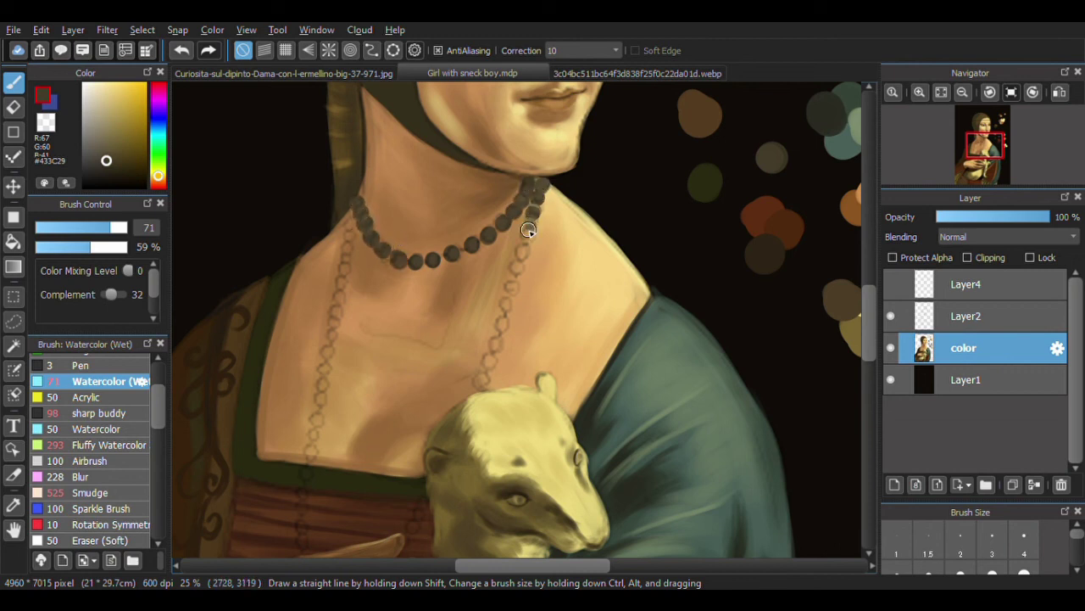
{"action": "left_click", "coordinate": [521, 247]}
{"action": "left_click", "coordinate": [509, 282]}
{"action": "left_click", "coordinate": [506, 301]}
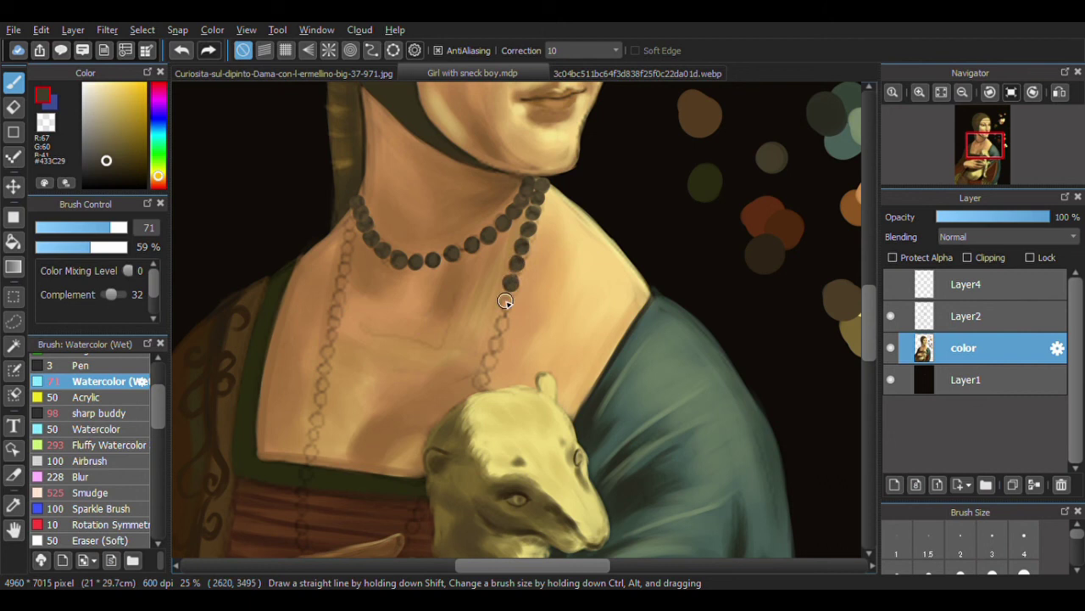
{"action": "left_click", "coordinate": [501, 320]}
{"action": "left_click", "coordinate": [496, 341]}
{"action": "left_click", "coordinate": [489, 362]}
- Paint beads down the necklace's left strand and over the bodice
{"action": "left_click_drag", "start_coordinate": [982, 159], "coordinate": [977, 165]}
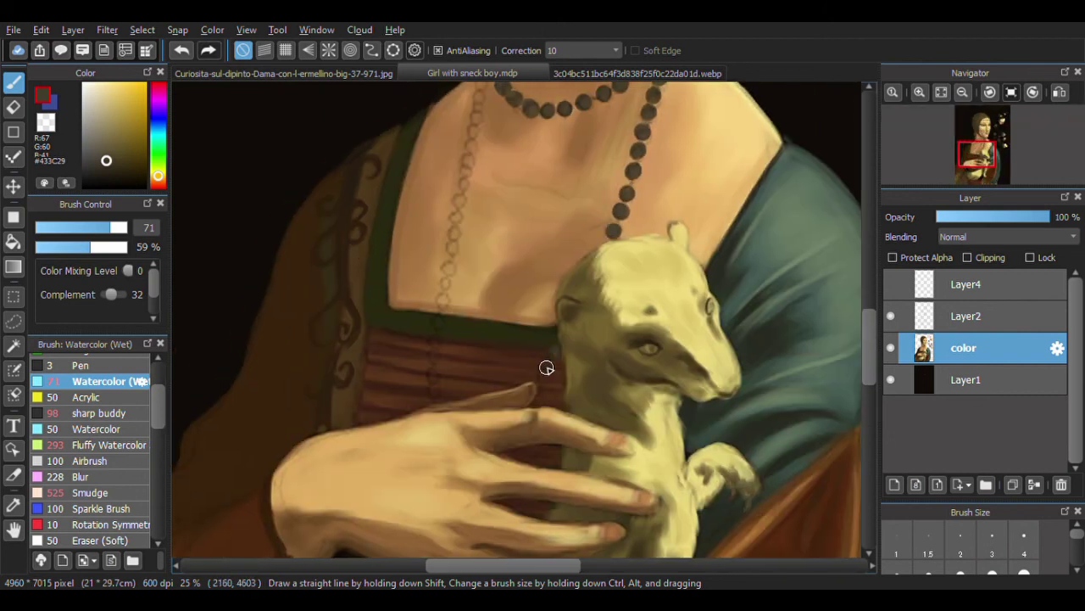
{"action": "left_click_drag", "start_coordinate": [461, 160], "coordinate": [575, 262]}
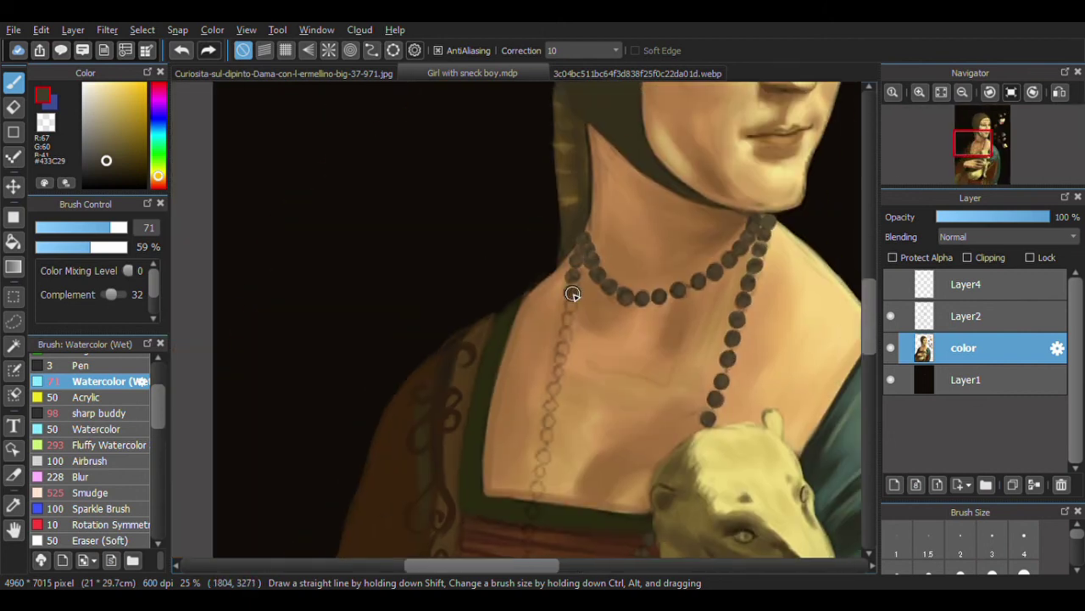
{"action": "left_click", "coordinate": [566, 328]}
{"action": "left_click", "coordinate": [563, 346]}
{"action": "left_click", "coordinate": [560, 365]}
{"action": "left_click", "coordinate": [556, 385]}
{"action": "left_click", "coordinate": [559, 404]}
{"action": "left_click", "coordinate": [550, 424]}
{"action": "left_click", "coordinate": [546, 444]}
{"action": "left_click", "coordinate": [543, 464]}
{"action": "left_click_drag", "start_coordinate": [543, 463], "coordinate": [538, 344]}
{"action": "left_click", "coordinate": [538, 341]}
{"action": "left_click", "coordinate": [534, 374]}
{"action": "left_click", "coordinate": [533, 392]}
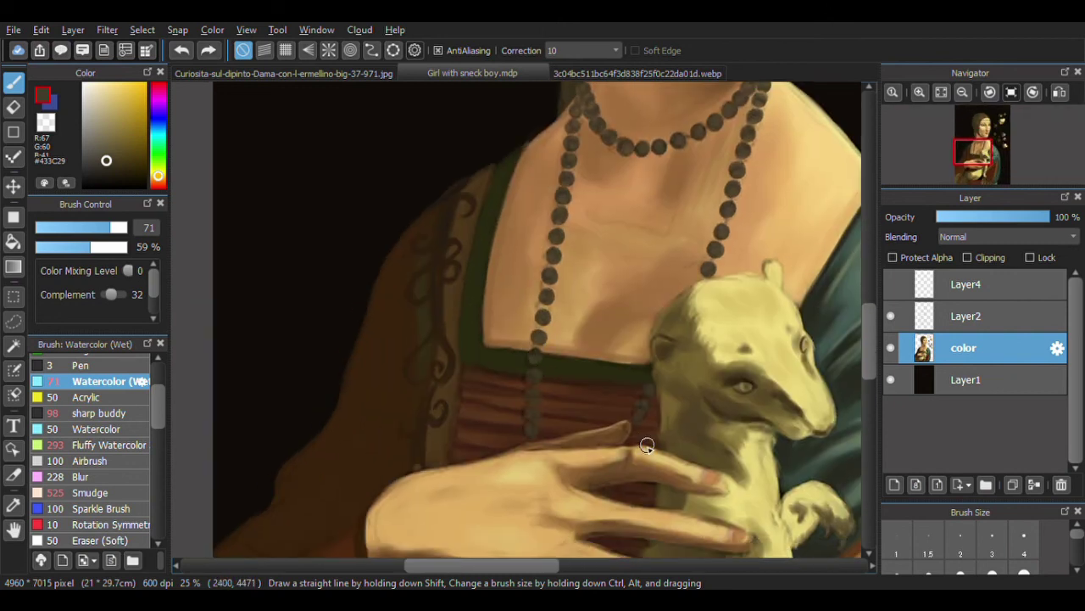
- Fade the Layer2 necklace sketch to 1% opacity and view the reference painting
{"action": "left_click_drag", "start_coordinate": [975, 151], "coordinate": [981, 144]}
{"action": "left_click", "coordinate": [967, 315]}
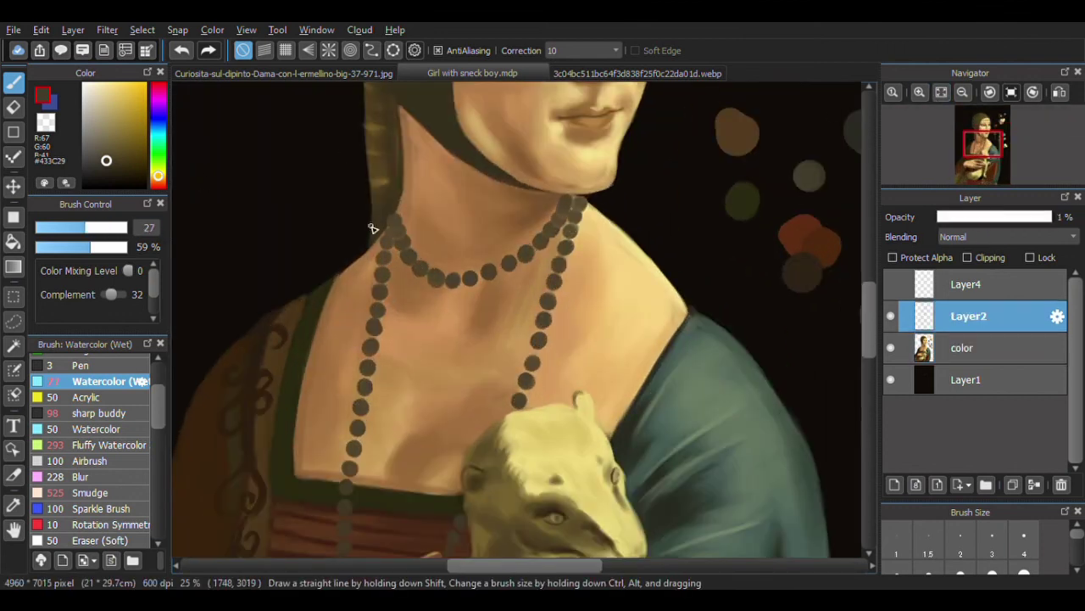
{"action": "key", "text": "alt+bracketleft"}
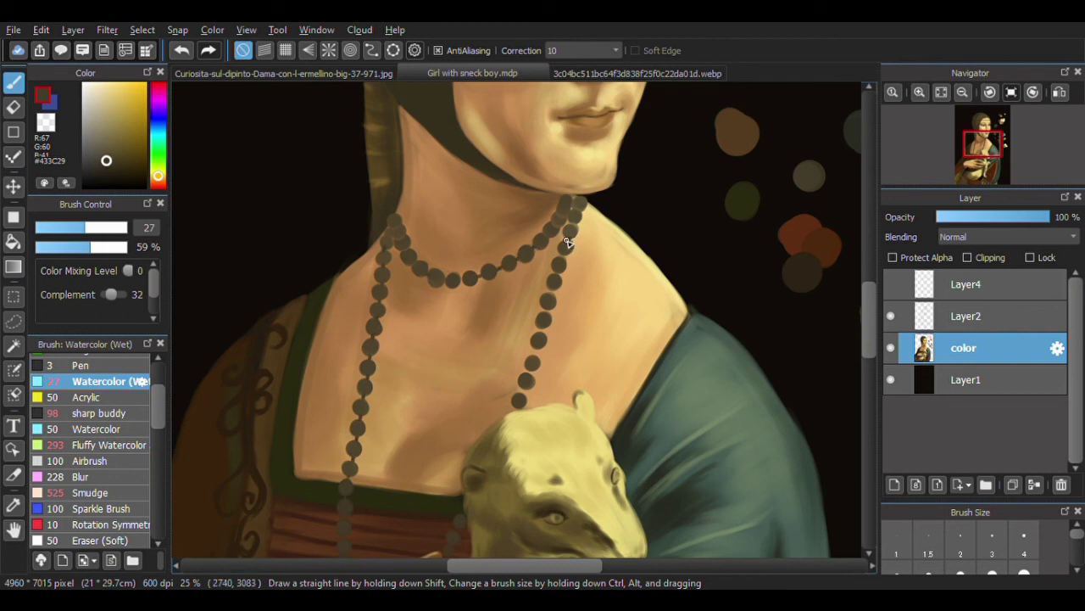
{"action": "scroll", "coordinate": [540, 348], "scroll_direction": "down", "scroll_amount": 1}
{"action": "scroll", "coordinate": [641, 238], "scroll_direction": "up", "scroll_amount": 1}
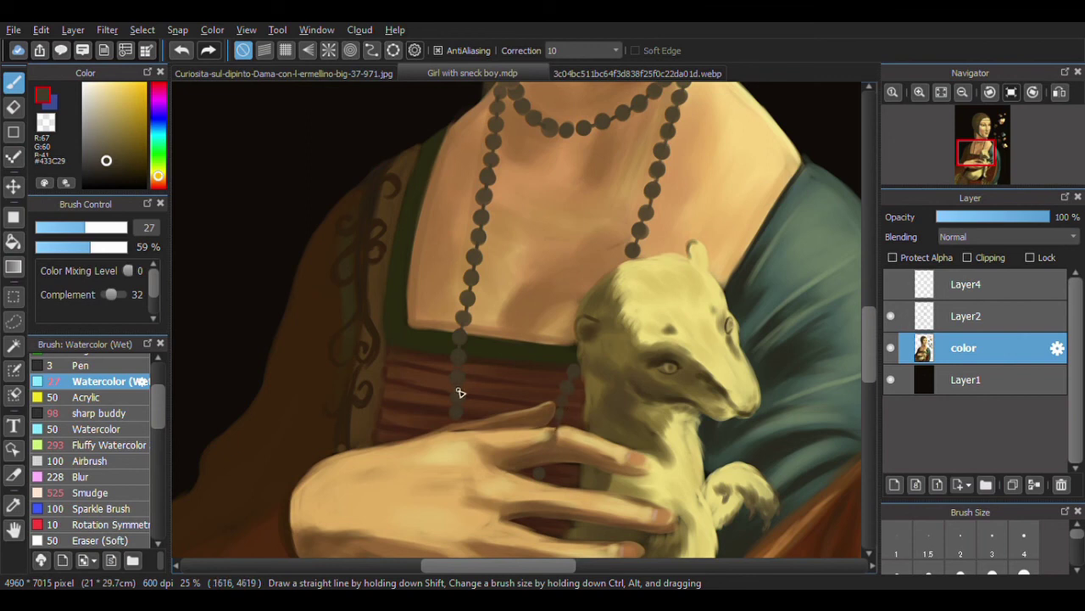
{"action": "left_click", "coordinate": [941, 91]}
{"action": "left_click", "coordinate": [284, 73]}
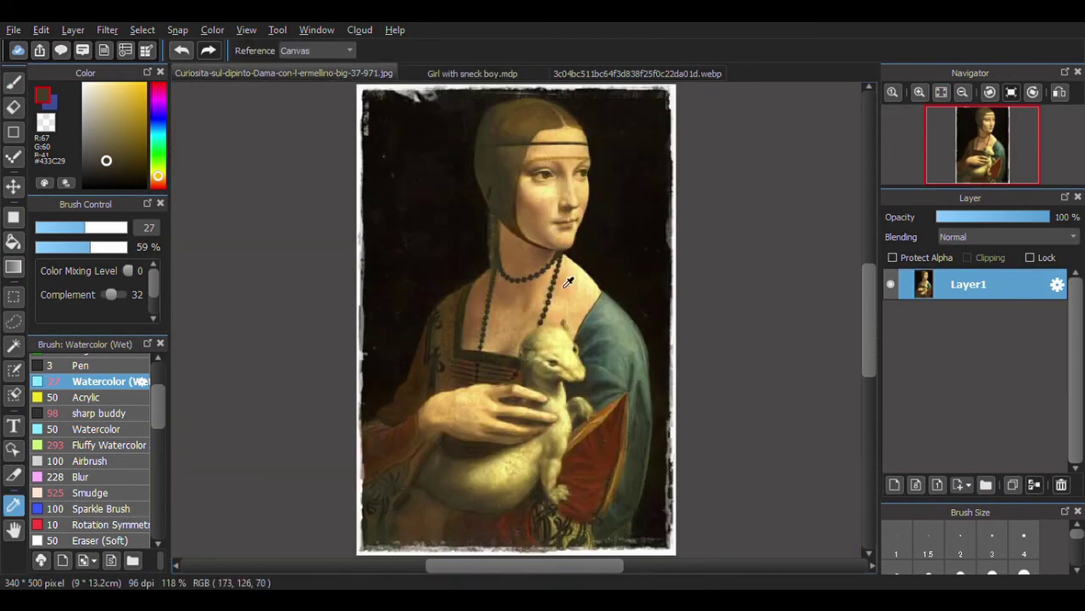
- Return to the painting and pan around the necklace, hand and ermine to inspect them
{"action": "left_click", "coordinate": [436, 74]}
{"action": "scroll", "coordinate": [625, 391], "scroll_direction": "up", "scroll_amount": 1}
{"action": "scroll", "coordinate": [626, 390], "scroll_direction": "up", "scroll_amount": 1}
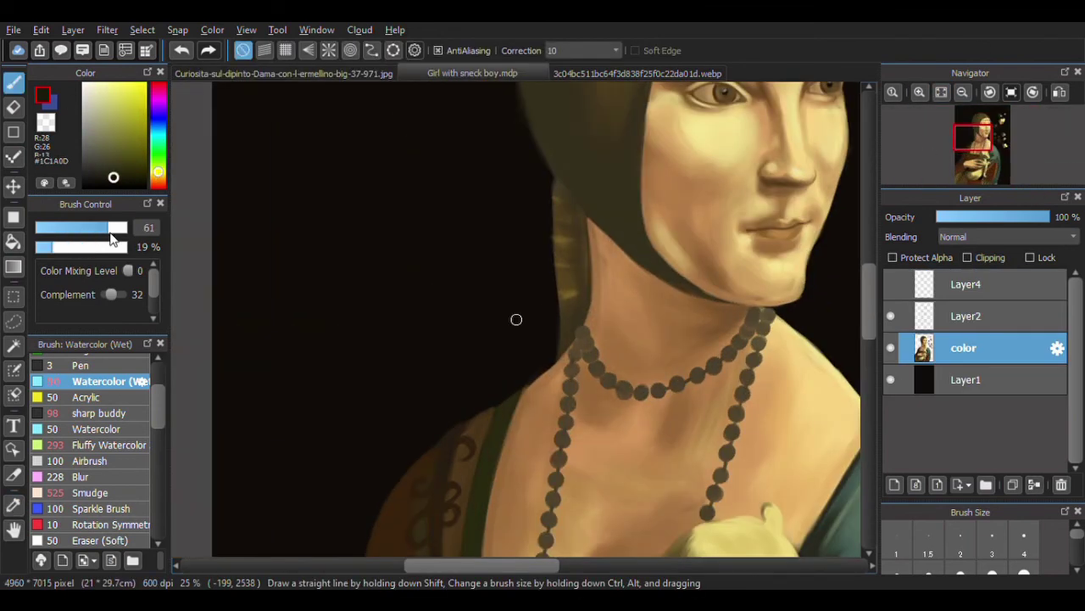
{"action": "left_click_drag", "start_coordinate": [626, 390], "coordinate": [490, 369]}
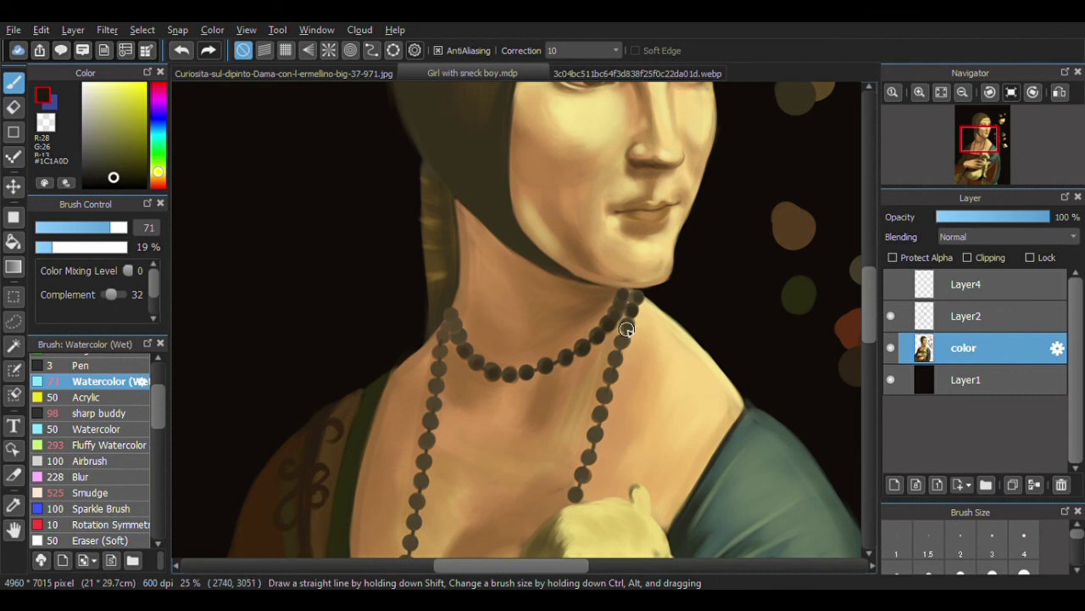
{"action": "left_click_drag", "start_coordinate": [605, 375], "coordinate": [715, 227]}
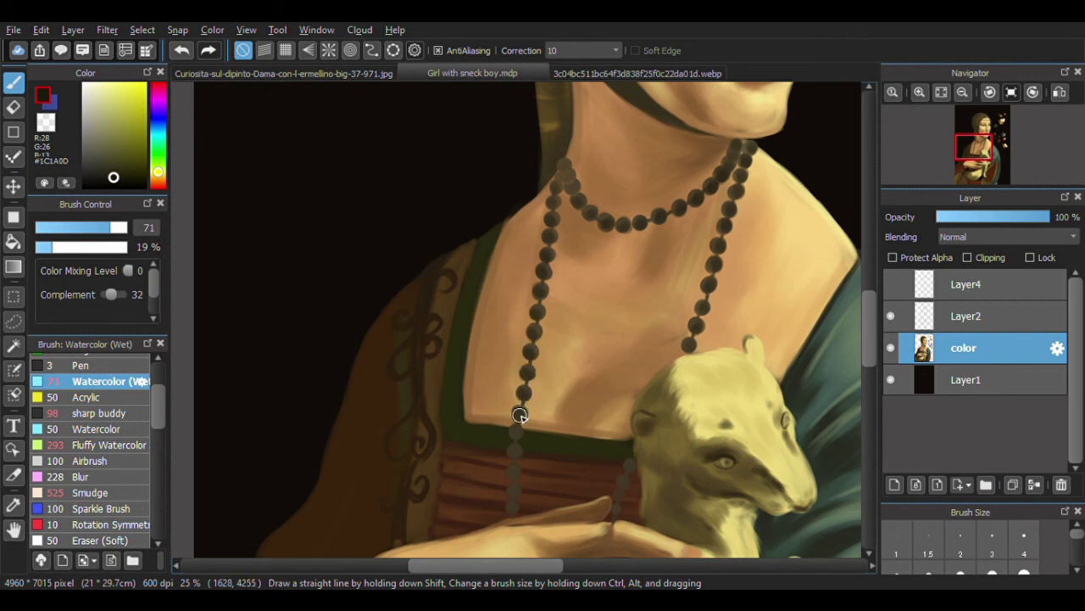
{"action": "left_click_drag", "start_coordinate": [520, 415], "coordinate": [479, 302]}
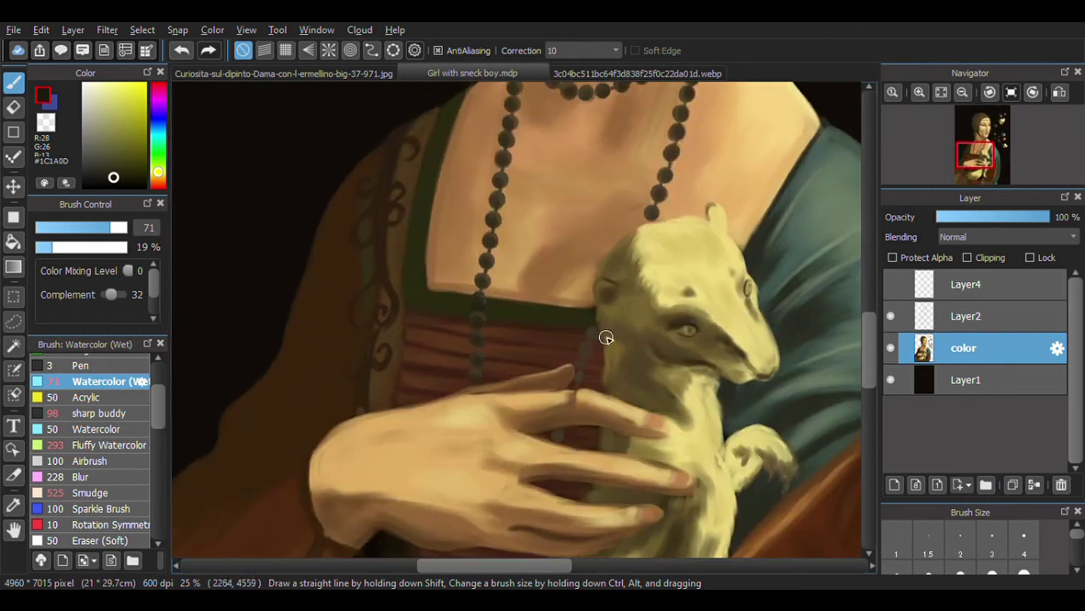
{"action": "left_click_drag", "start_coordinate": [577, 280], "coordinate": [521, 505]}
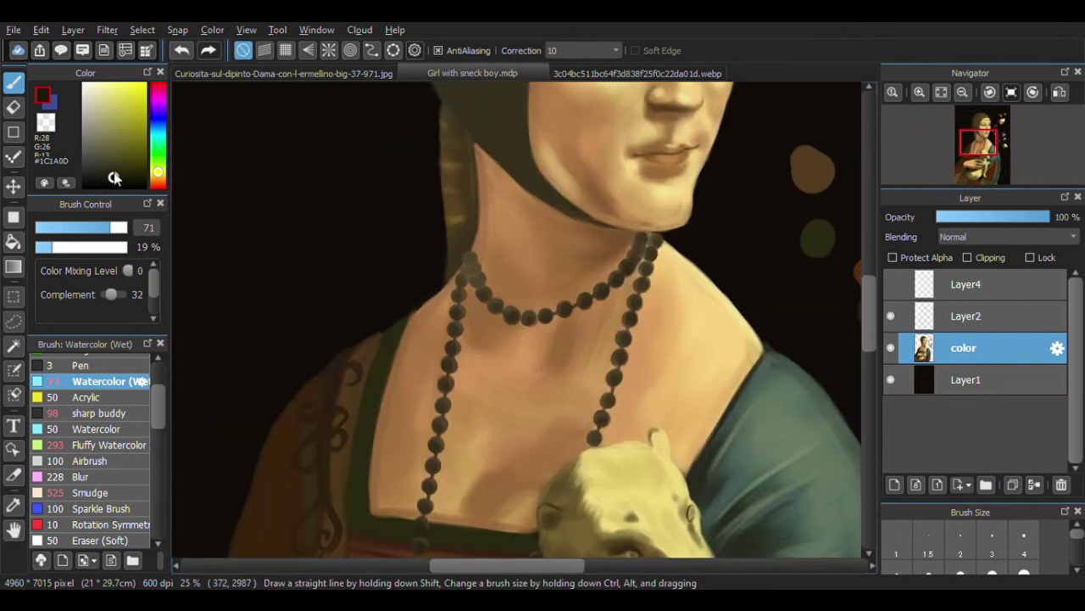
- Sample a warm skin tone from the neck and reset to the full unrotated view
{"action": "left_click", "coordinate": [638, 301], "text": "alt"}
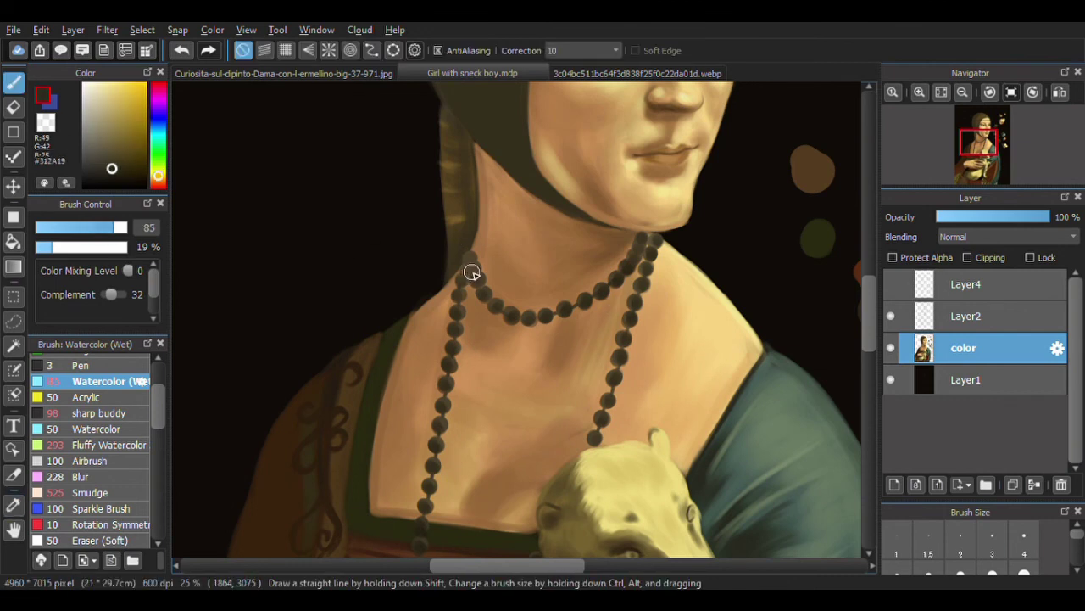
{"action": "left_click", "coordinate": [475, 273], "text": "alt"}
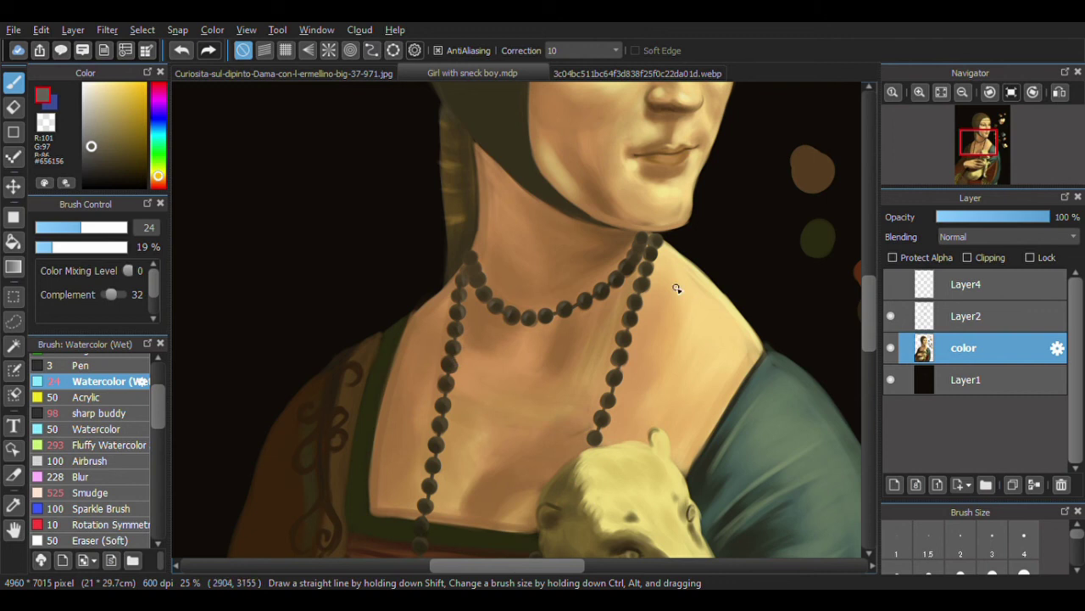
{"action": "left_click", "coordinate": [564, 263], "text": "alt"}
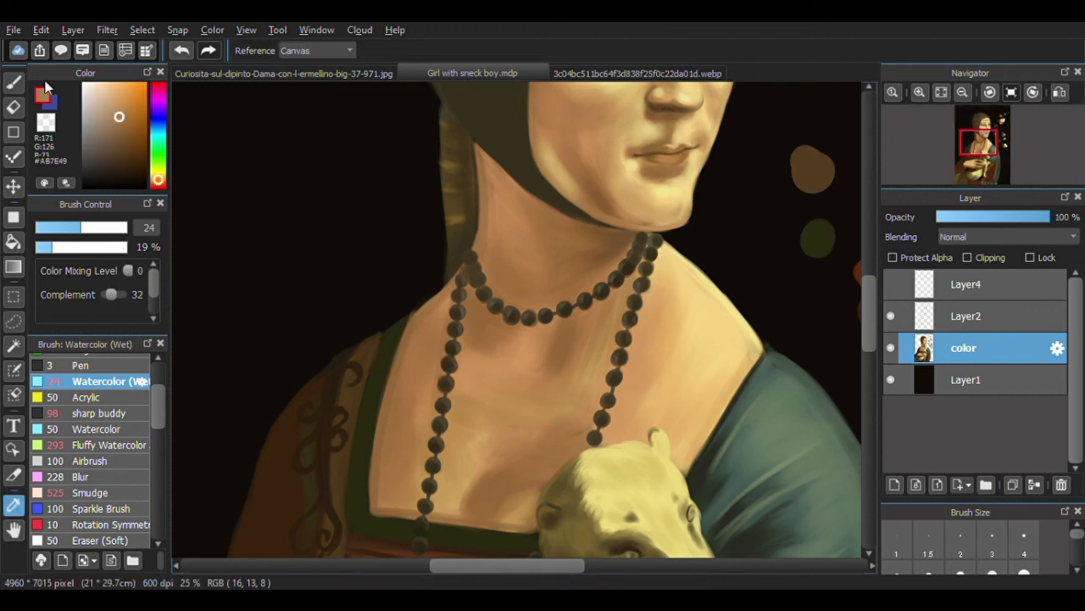
{"action": "key", "text": "ctrl+Left"}
{"action": "key", "text": "ctrl+0"}
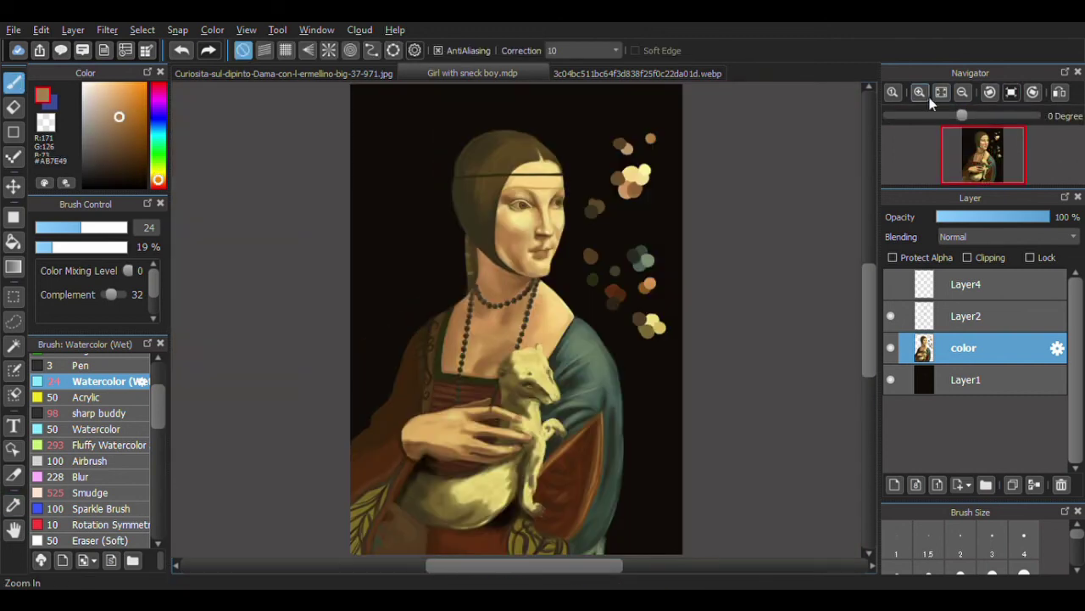
- Sample a grey-green and darken the outer edge of the teal drapery
{"action": "left_click", "coordinate": [581, 447], "text": "alt"}
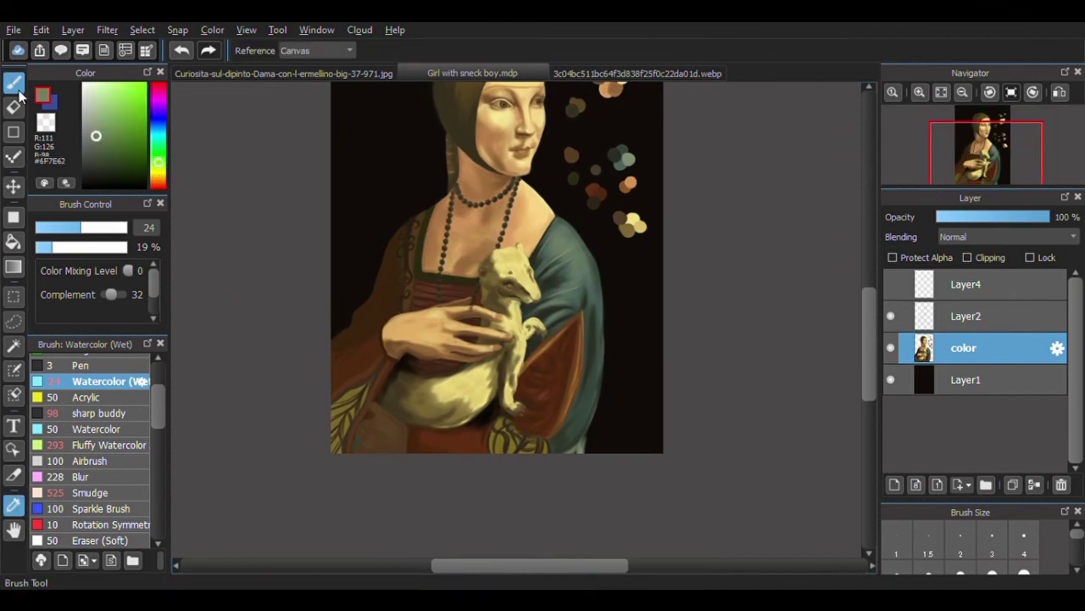
{"action": "left_click", "coordinate": [998, 180]}
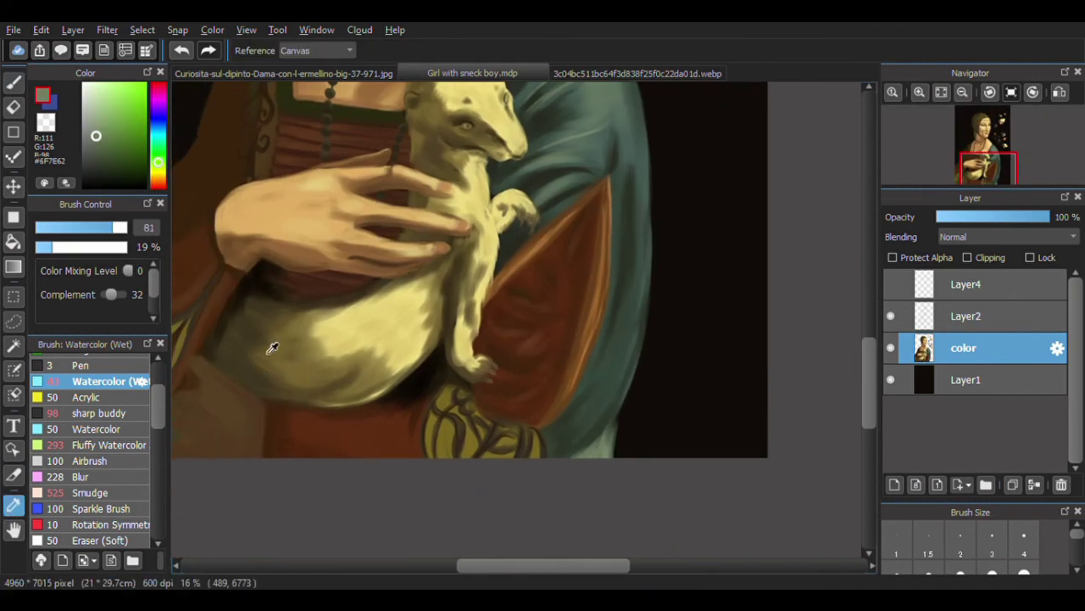
{"action": "left_click_drag", "start_coordinate": [633, 385], "coordinate": [614, 466]}
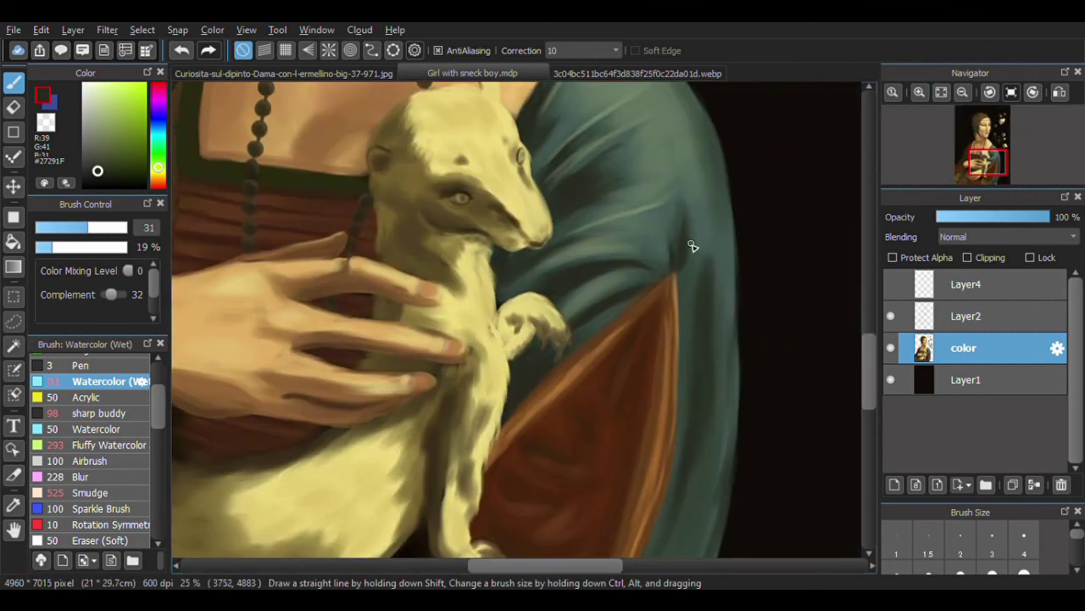
- Erase the coloured dots beside her face and hide Layer2
{"action": "left_click", "coordinate": [925, 115]}
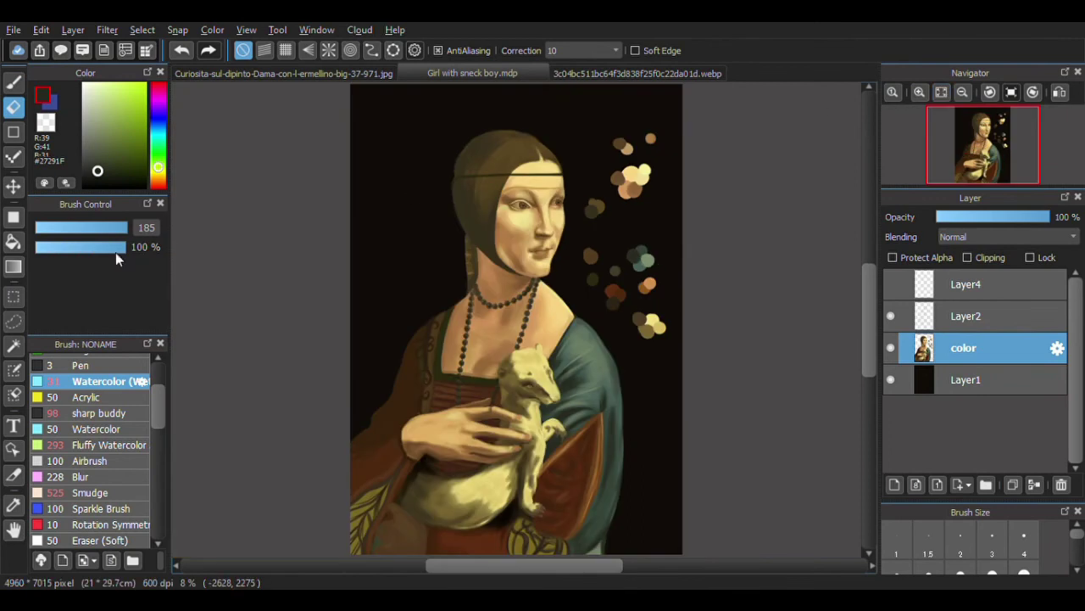
{"action": "left_click_drag", "start_coordinate": [632, 144], "coordinate": [637, 318]}
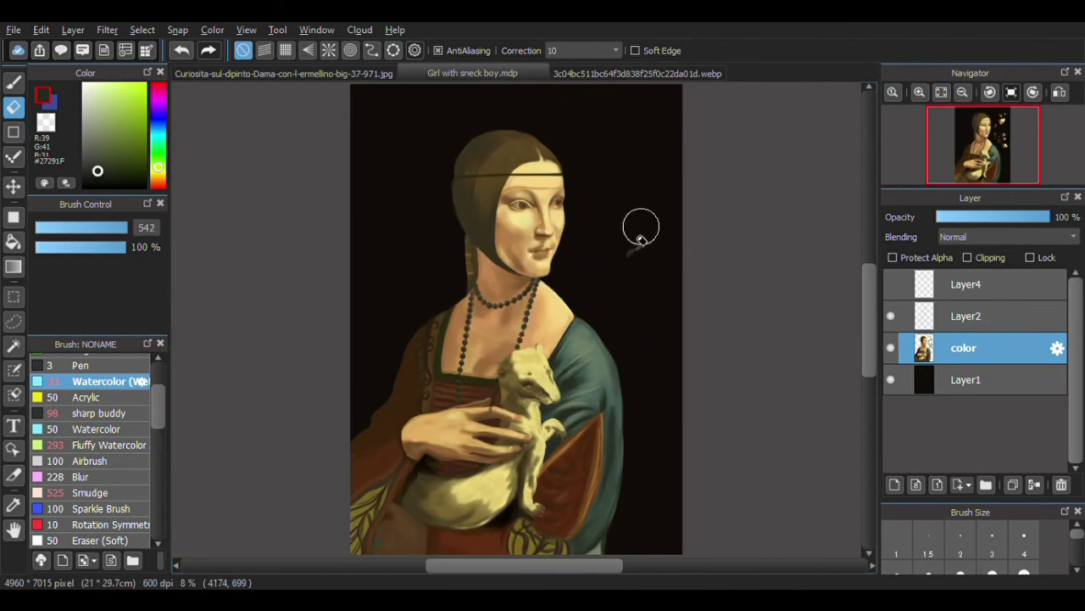
{"action": "left_click", "coordinate": [891, 316]}
{"action": "left_click", "coordinate": [940, 328]}
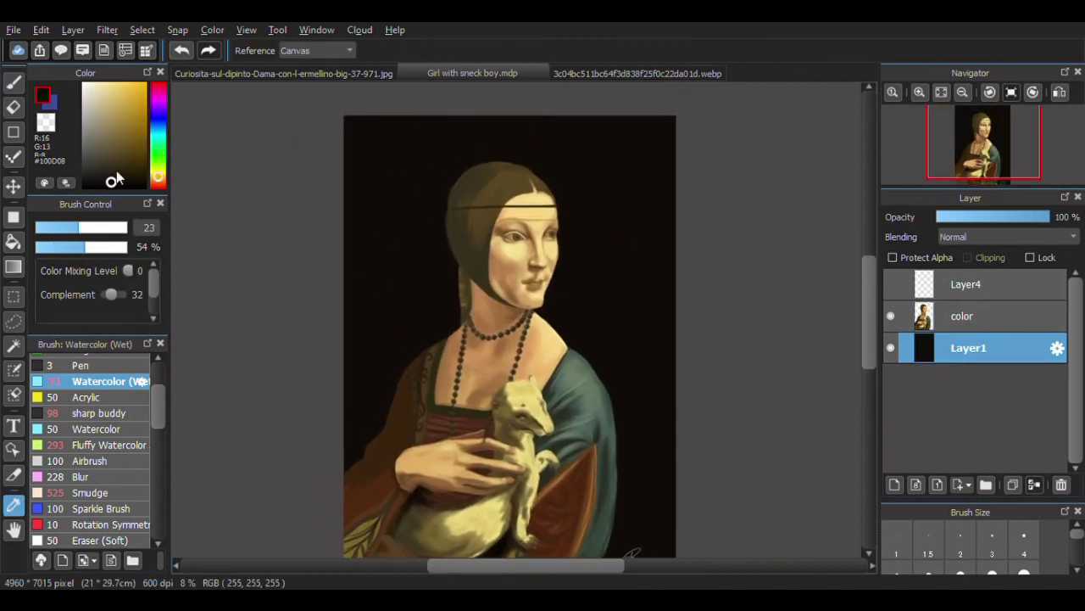
- Bucket-fill an elliptical selection around her head dark brown on Layer1, add Layer5, and deselect
{"action": "left_click", "coordinate": [13, 294]}
{"action": "left_click_drag", "start_coordinate": [406, 137], "coordinate": [618, 365]}
{"action": "left_click", "coordinate": [890, 315]}
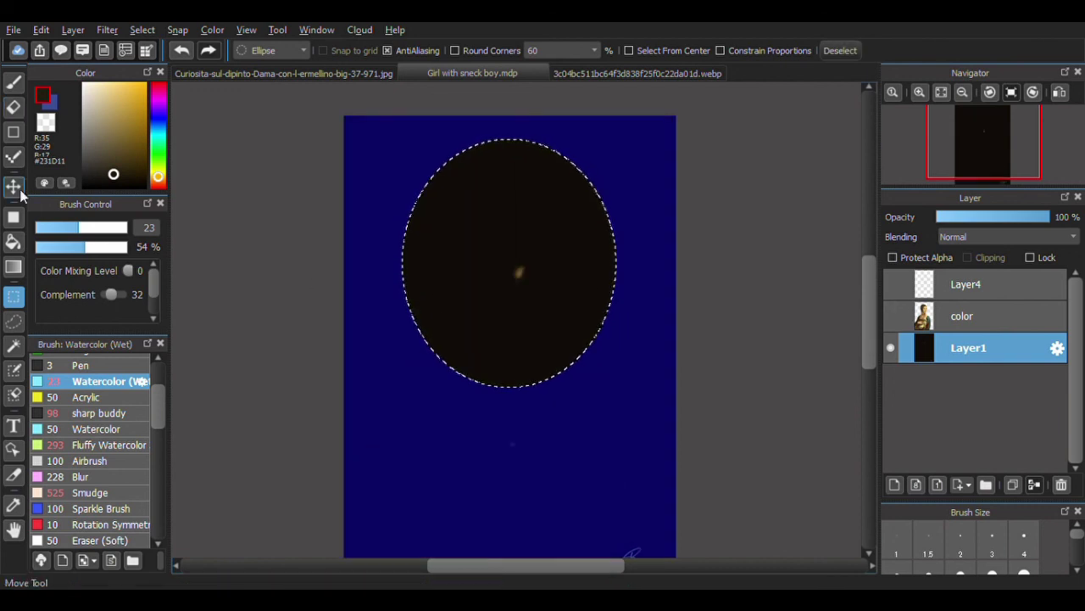
{"action": "left_click", "coordinate": [13, 242]}
{"action": "left_click", "coordinate": [382, 461]}
{"action": "left_click", "coordinate": [890, 316]}
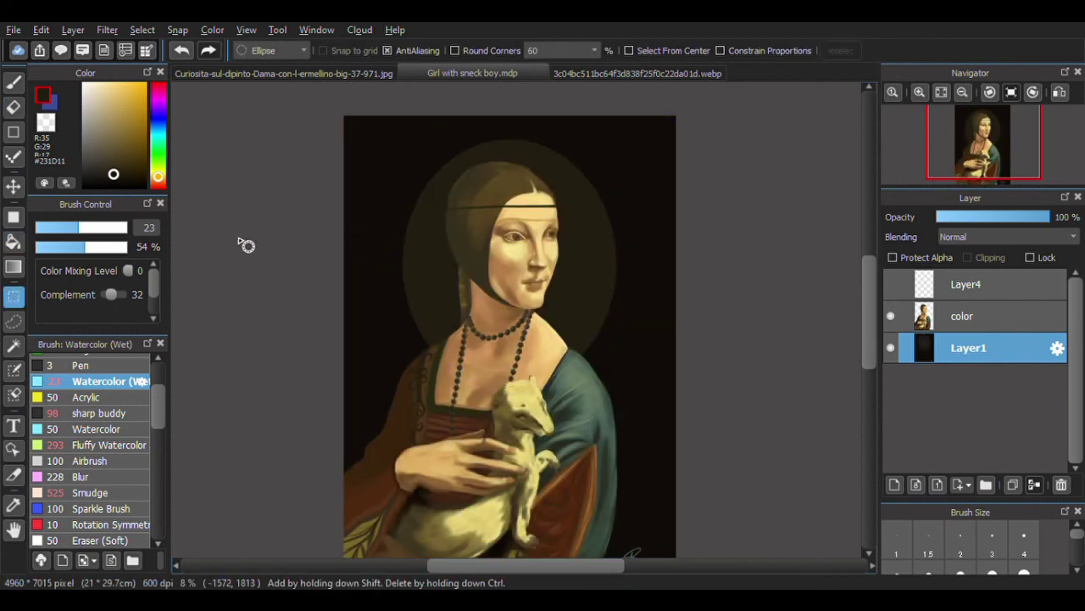
{"action": "left_click", "coordinate": [894, 484]}
{"action": "left_click", "coordinate": [890, 316]}
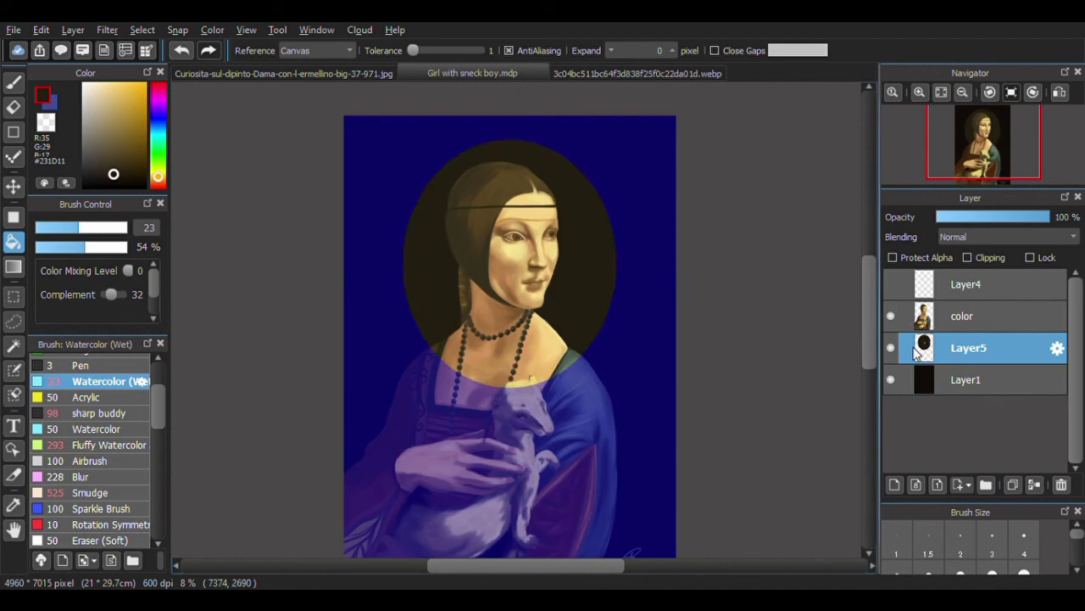
{"action": "left_click", "coordinate": [13, 295]}
{"action": "left_click", "coordinate": [274, 253]}
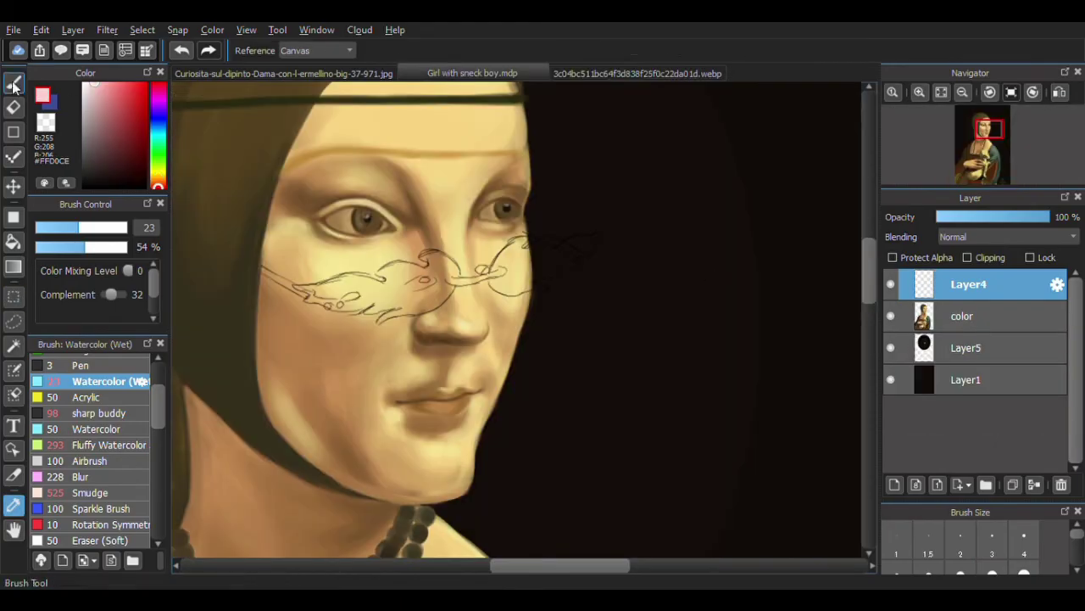
- Paint pink watercolor over both flame-shaped lenses and the nose bridge on Layer4
{"action": "mouse_move", "coordinate": [507, 273]}
{"action": "left_mouse_down"}
{"action": "mouse_move", "coordinate": [517, 245]}
{"action": "mouse_move", "coordinate": [512, 267]}
{"action": "mouse_move", "coordinate": [563, 237]}
{"action": "left_mouse_up"}
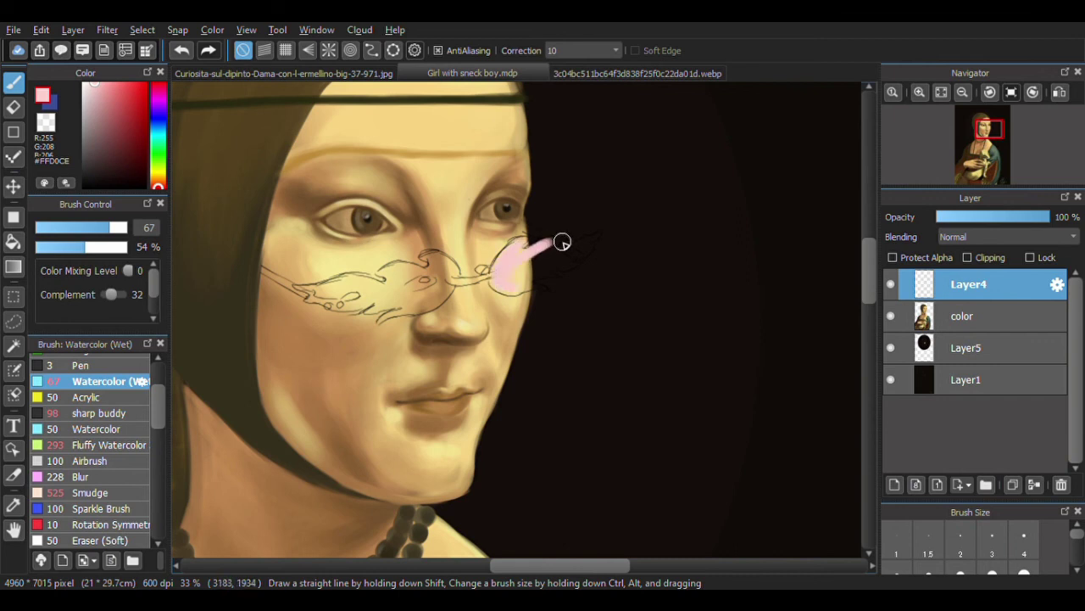
{"action": "left_click_drag", "start_coordinate": [517, 273], "coordinate": [582, 239]}
{"action": "mouse_move", "coordinate": [436, 259]}
{"action": "left_mouse_down"}
{"action": "mouse_move", "coordinate": [454, 267]}
{"action": "mouse_move", "coordinate": [447, 288]}
{"action": "mouse_move", "coordinate": [412, 310]}
{"action": "left_mouse_up"}
{"action": "mouse_move", "coordinate": [292, 290]}
{"action": "left_mouse_down"}
{"action": "mouse_move", "coordinate": [446, 252]}
{"action": "mouse_move", "coordinate": [352, 310]}
{"action": "mouse_move", "coordinate": [426, 316]}
{"action": "left_mouse_up"}
{"action": "mouse_move", "coordinate": [499, 284]}
{"action": "left_mouse_down"}
{"action": "mouse_move", "coordinate": [515, 247]}
{"action": "mouse_move", "coordinate": [559, 242]}
{"action": "mouse_move", "coordinate": [497, 273]}
{"action": "mouse_move", "coordinate": [519, 288]}
{"action": "mouse_move", "coordinate": [558, 277]}
{"action": "mouse_move", "coordinate": [595, 236]}
{"action": "left_mouse_up"}
{"action": "mouse_move", "coordinate": [334, 301]}
{"action": "left_mouse_down"}
{"action": "mouse_move", "coordinate": [554, 249]}
{"action": "mouse_move", "coordinate": [540, 269]}
{"action": "left_mouse_up"}
- Set Layer4 opacity to 35%, deepen the right flame tip to mauve, and view the sunglasses reference
{"action": "left_click_drag", "start_coordinate": [1049, 217], "coordinate": [996, 217]}
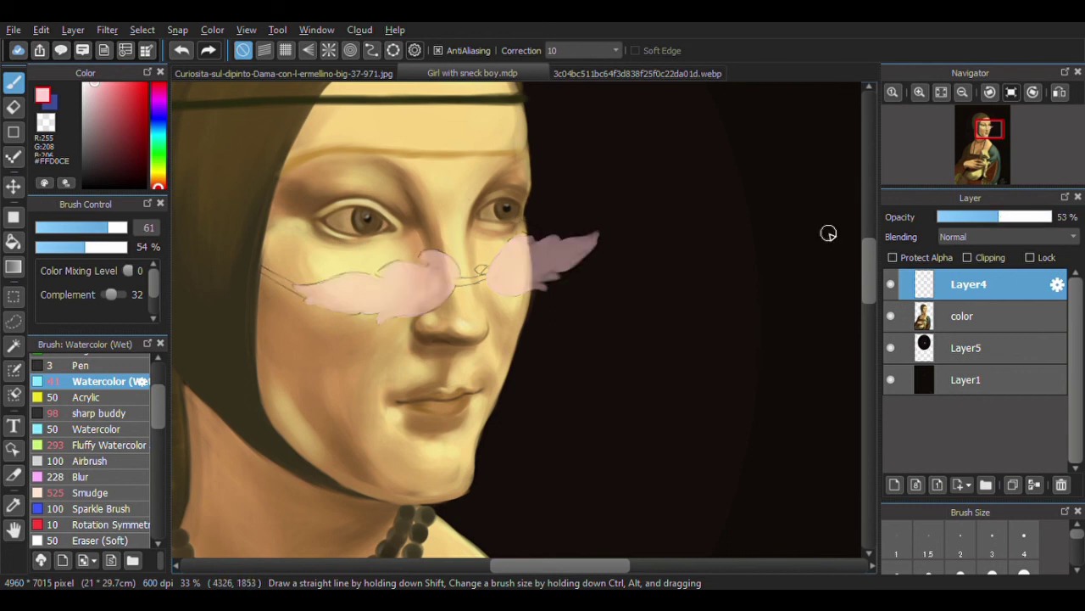
{"action": "left_click", "coordinate": [1001, 237]}
{"action": "scroll", "coordinate": [995, 241], "scroll_direction": "down", "scroll_amount": 1}
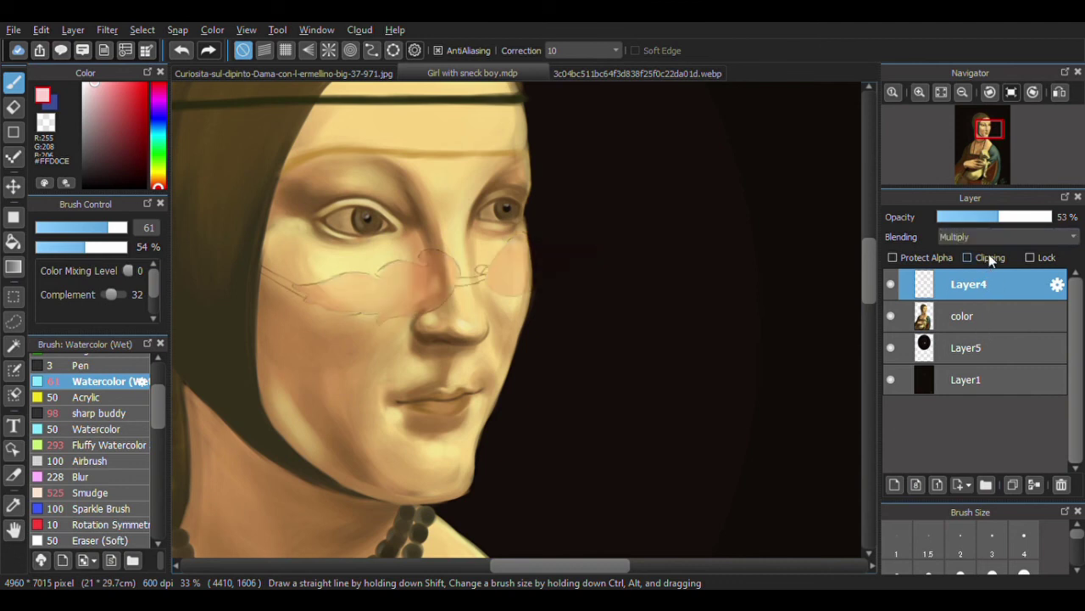
{"action": "scroll", "coordinate": [981, 241], "scroll_direction": "up", "scroll_amount": 2}
{"action": "left_click_drag", "start_coordinate": [997, 217], "coordinate": [977, 217]}
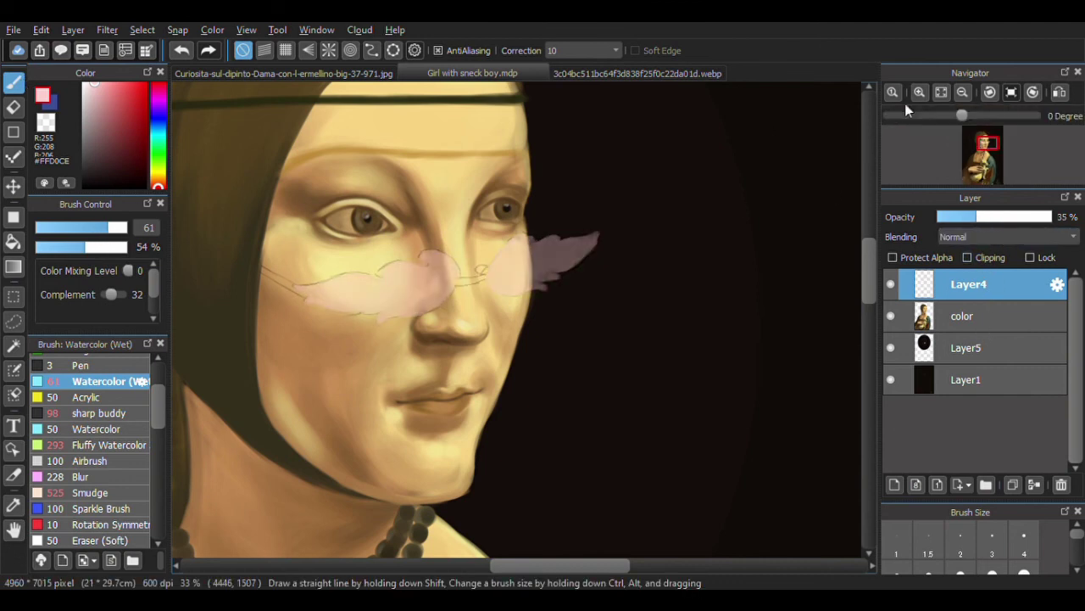
{"action": "scroll", "coordinate": [557, 223], "scroll_direction": "up", "scroll_amount": 1}
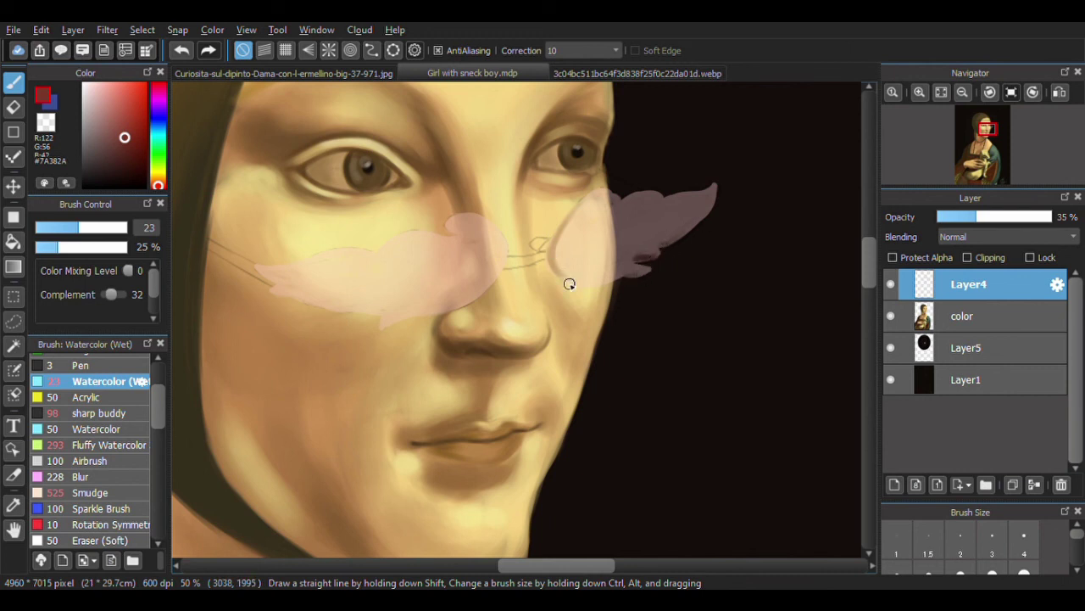
{"action": "left_click_drag", "start_coordinate": [663, 203], "coordinate": [710, 190]}
{"action": "left_click", "coordinate": [593, 74]}
{"action": "left_click", "coordinate": [492, 75]}
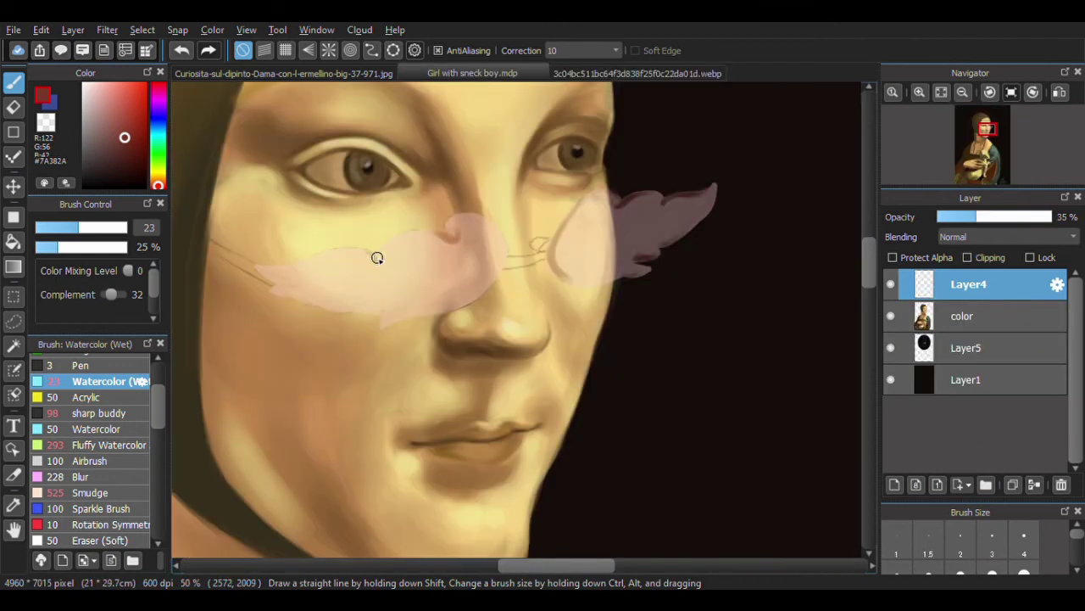
{"action": "key", "text": "ctrl+Tab"}
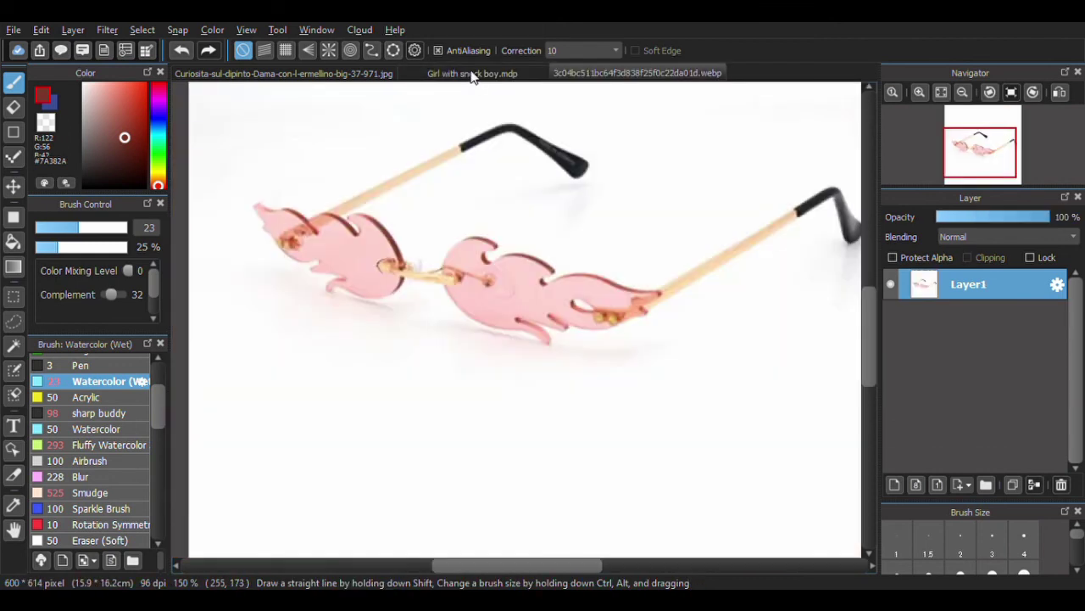
- Set the brush to size 20 and paint the gold nose bridge on a new Layer6
{"action": "left_click", "coordinate": [473, 75]}
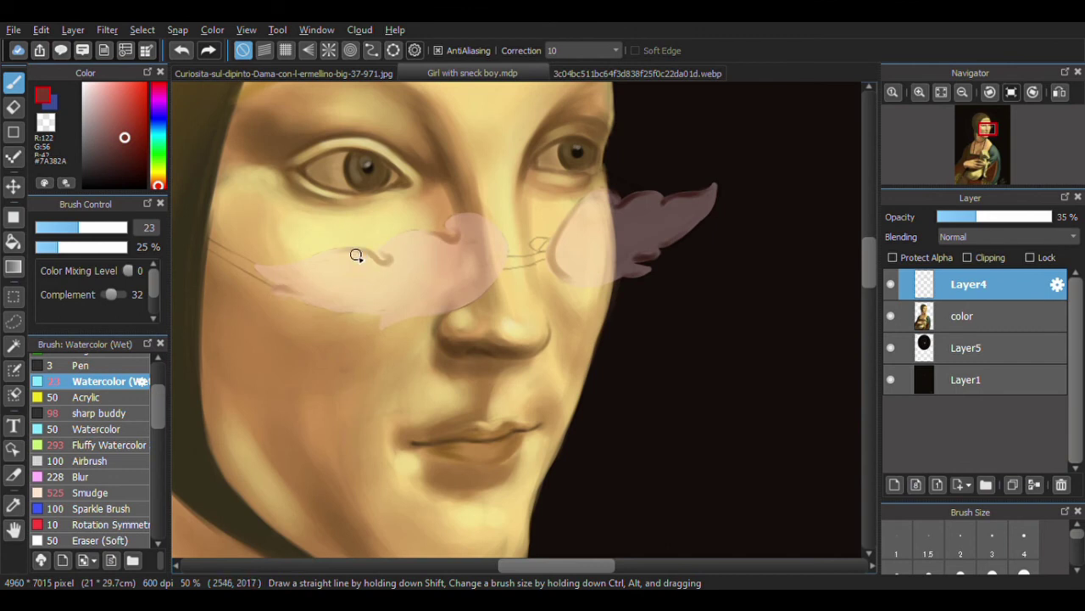
{"action": "key", "text": "bracketleft"}
{"action": "key", "text": "bracketleft"}
{"action": "key", "text": "bracketleft"}
{"action": "key", "text": "bracketleft"}
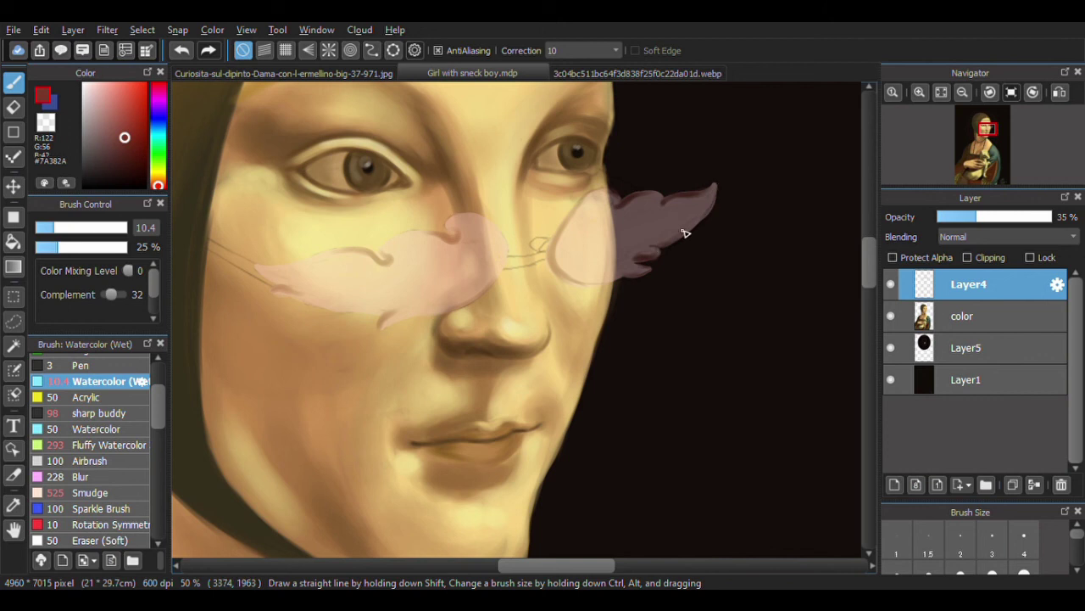
{"action": "key", "text": "bracketright"}
{"action": "key", "text": "bracketright"}
{"action": "key", "text": "bracketright"}
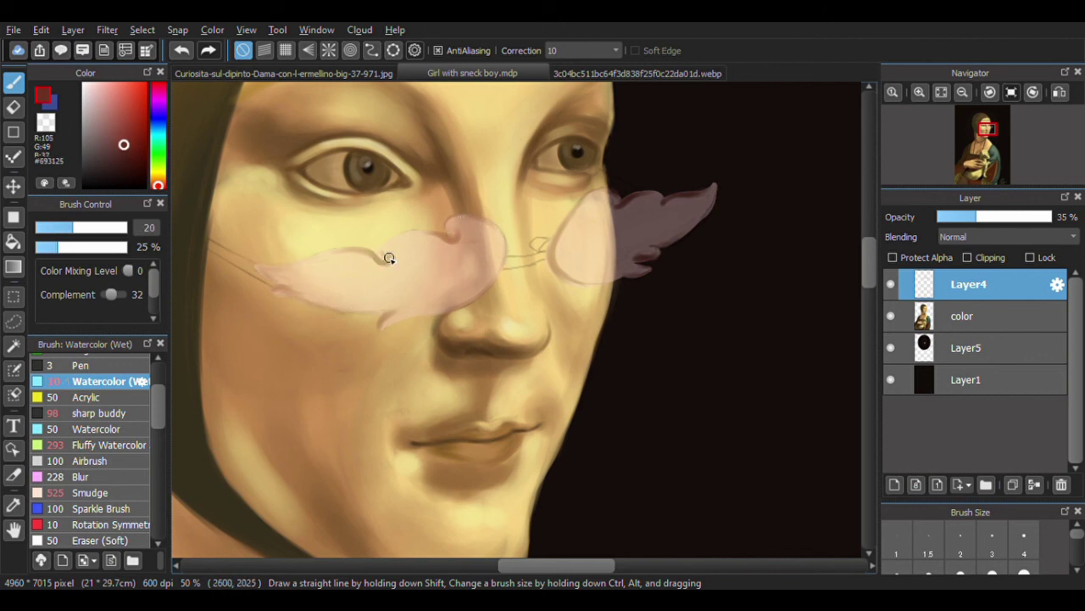
{"action": "key", "text": "ctrl+shift+n"}
{"action": "left_click_drag", "start_coordinate": [545, 250], "coordinate": [511, 264]}
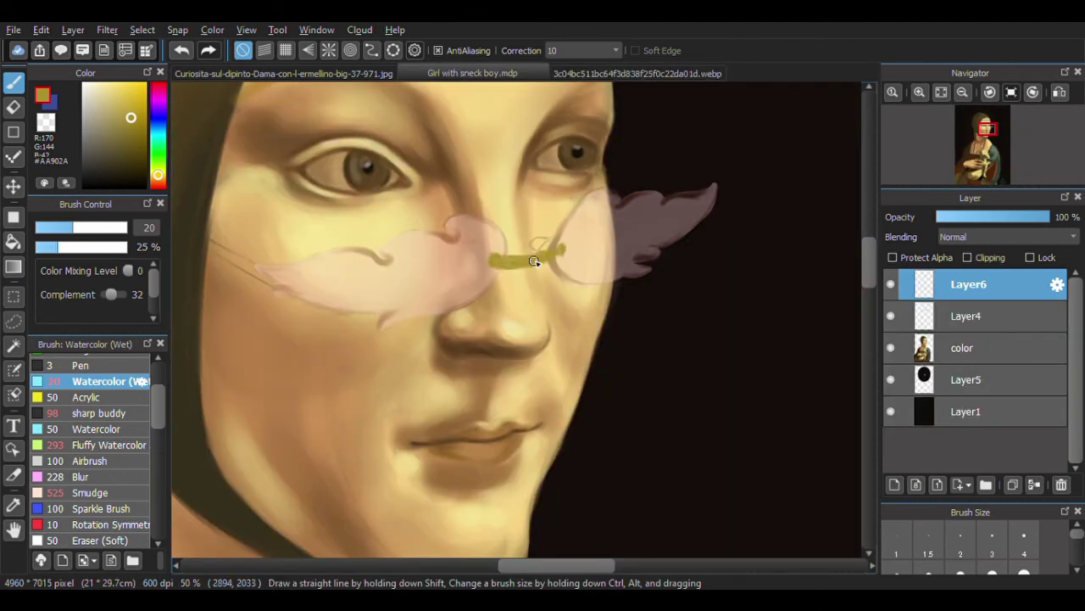
- Compare with the sunglasses reference, rotate the view to the face's tilt, and move Layer6 lower
{"action": "left_click", "coordinate": [606, 75]}
{"action": "left_click", "coordinate": [482, 75]}
{"action": "left_click_drag", "start_coordinate": [490, 194], "coordinate": [543, 238]}
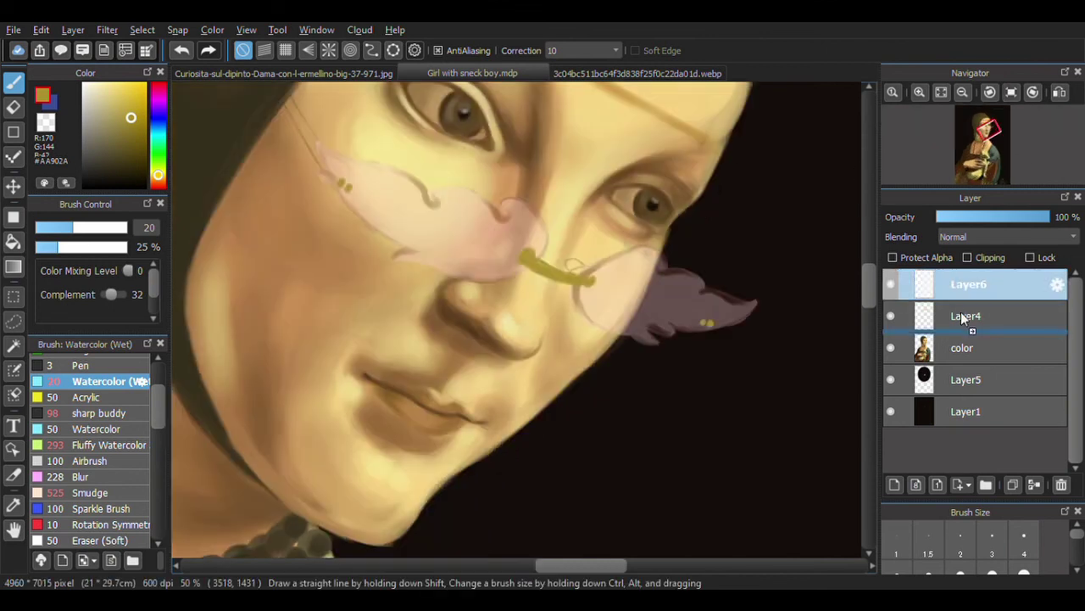
{"action": "left_click_drag", "start_coordinate": [961, 284], "coordinate": [963, 321]}
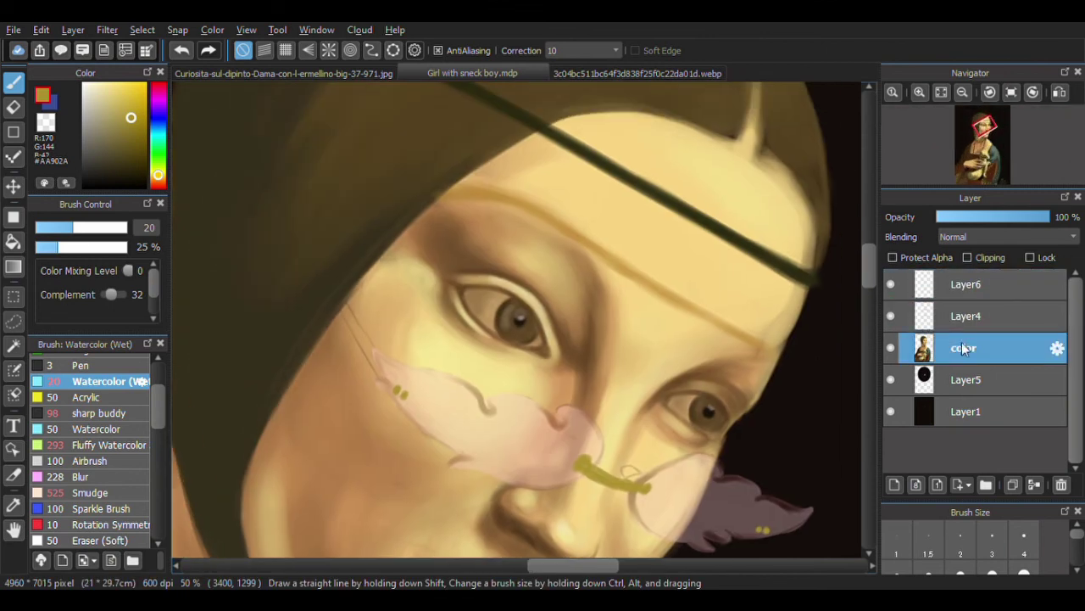